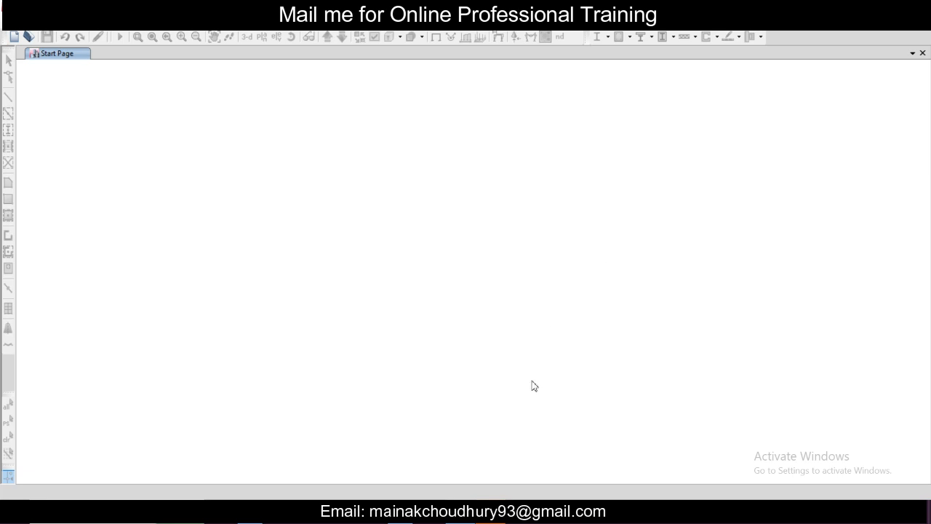
Step: Create a new model with built-in settings: Metric SI units, Indian steel sections, IS 800:2007 and IS 456:2000 design codes
left_click(10, 23)
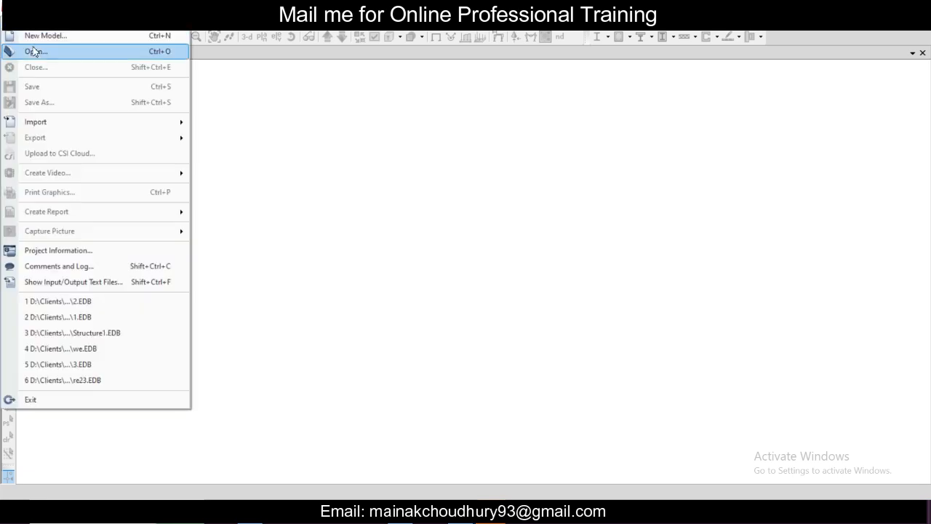
left_click(42, 35)
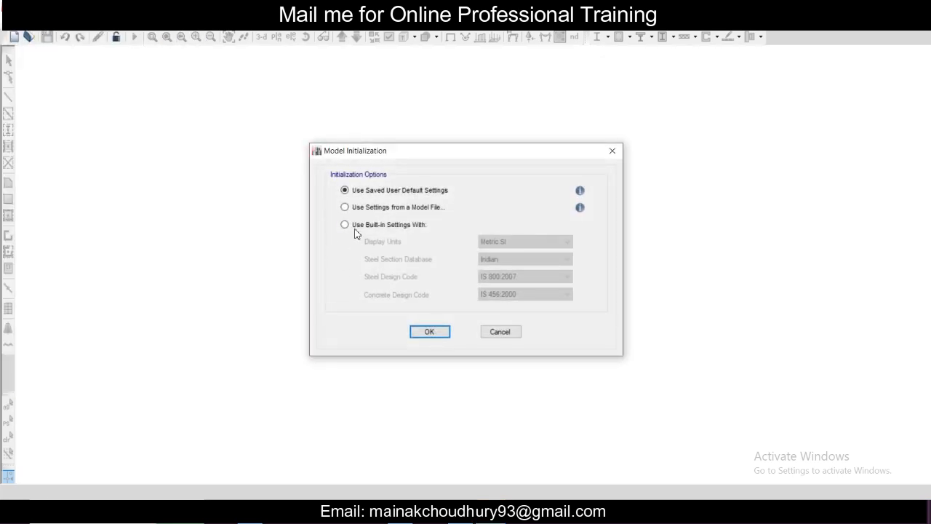
left_click(355, 226)
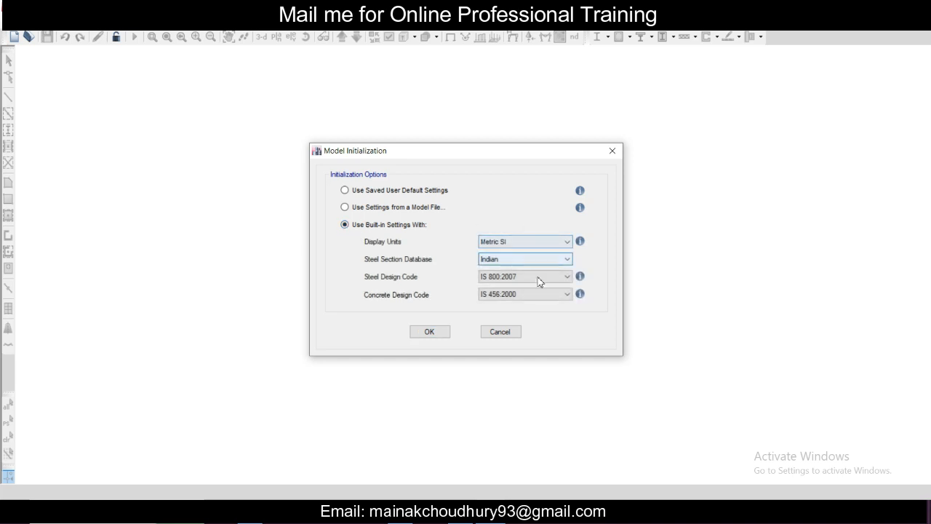
left_click(428, 332)
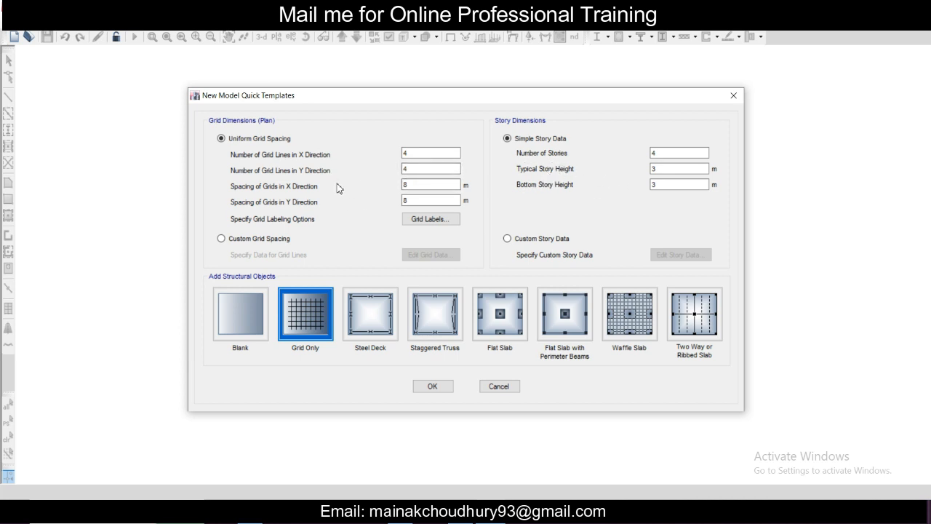
Step: Keep 4 grid lines in each direction and set the grid spacing to 4 m in both X and Y
double_click(406, 155)
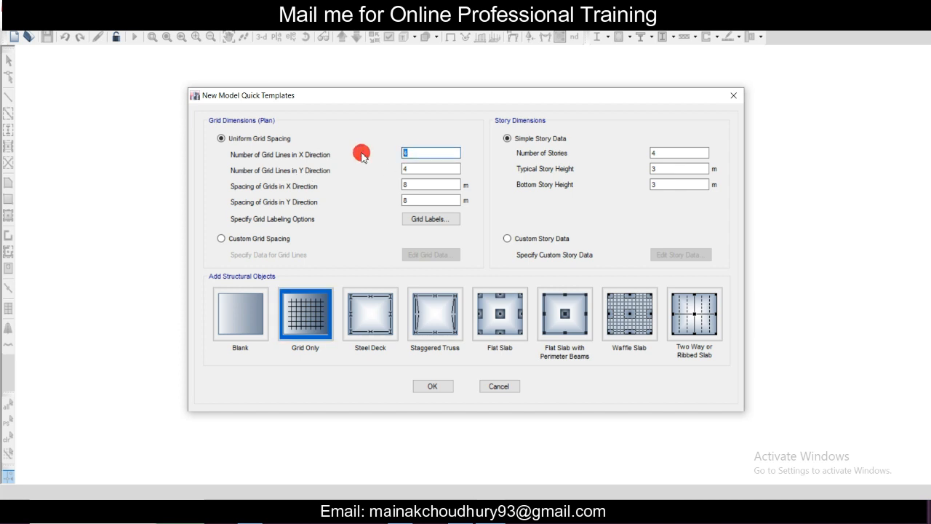
key("Tab")
key("Tab")
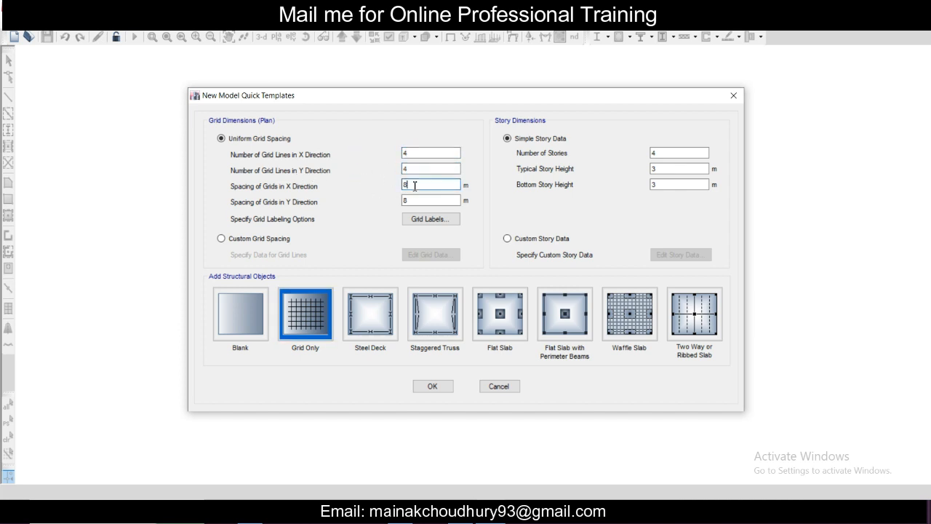
type("4")
key("Tab")
type("4")
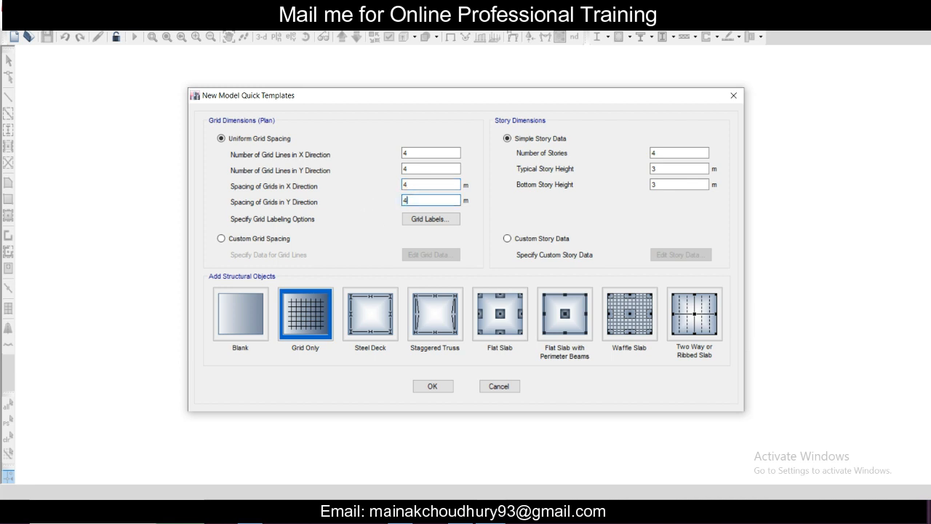
Step: Set 3 stories with 3 m typical height and 1.9 m bottom story height, and create the grid-only model
double_click(656, 153)
type("3")
key("Tab")
key("Tab")
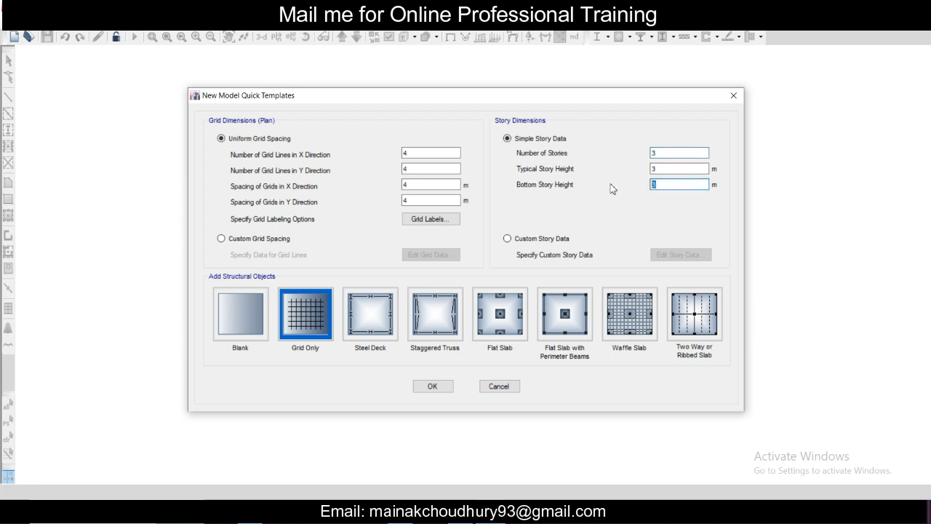
left_click(683, 168)
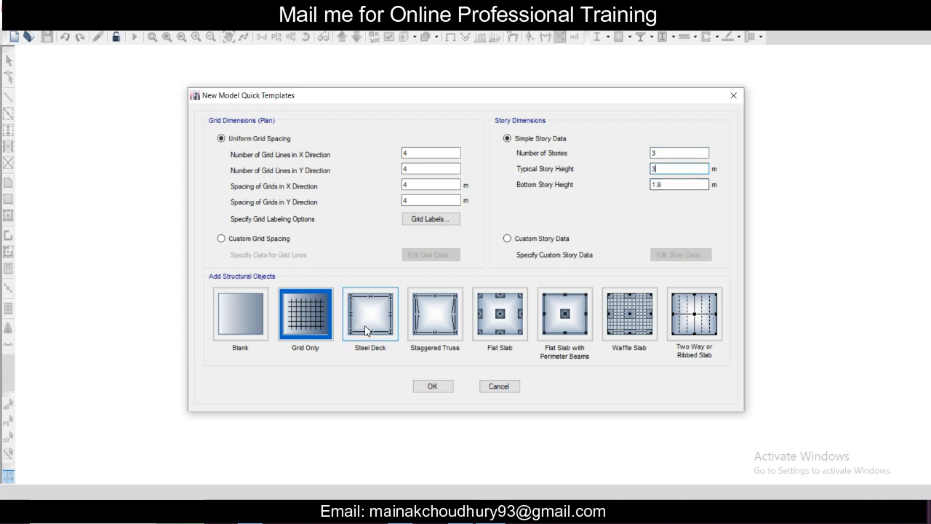
left_click(434, 386)
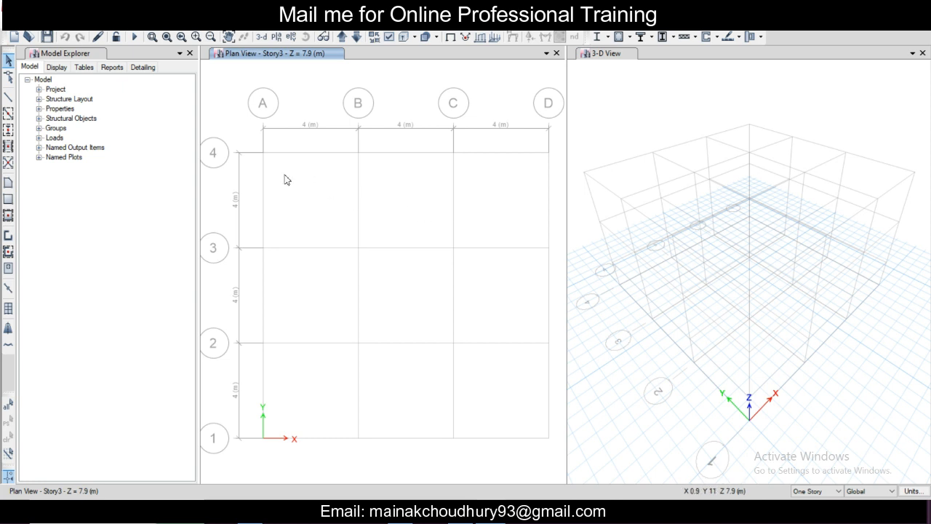
Step: Open the 4000Psi concrete material for modification and rename it M25
left_click(86, 21)
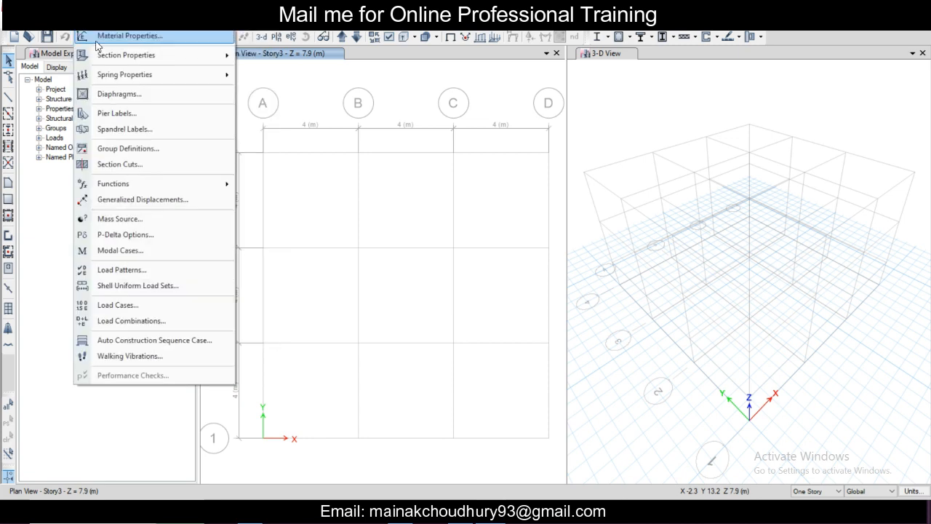
left_click(97, 37)
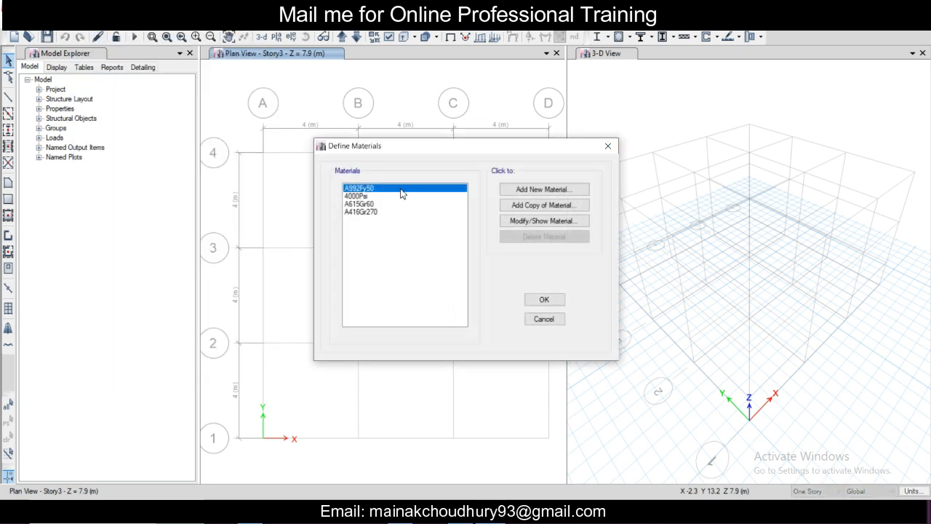
left_click(366, 196)
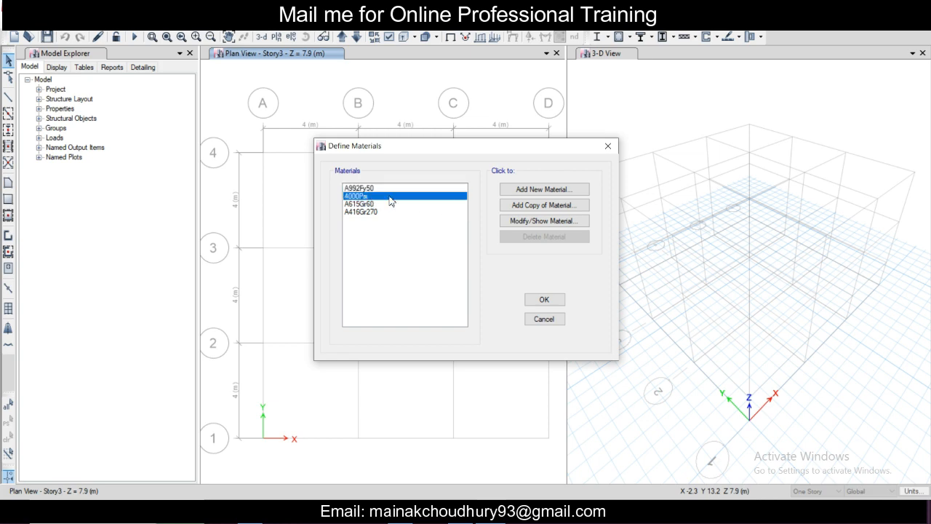
left_click(539, 221)
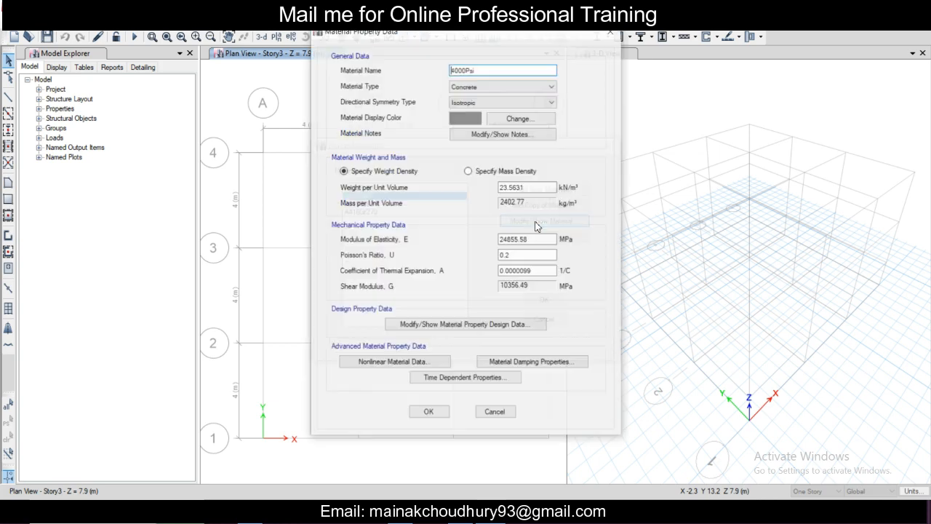
left_click_drag(492, 71, 326, 45)
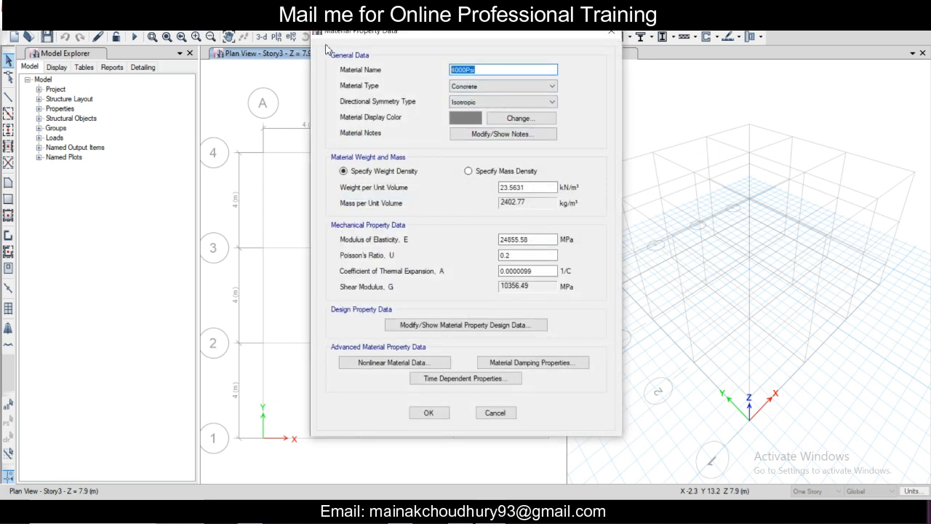
type("M25")
Step: Set the M25 concrete's weight per unit volume to 25 kN/m³, check its design strength data, and accept the material
double_click(525, 187)
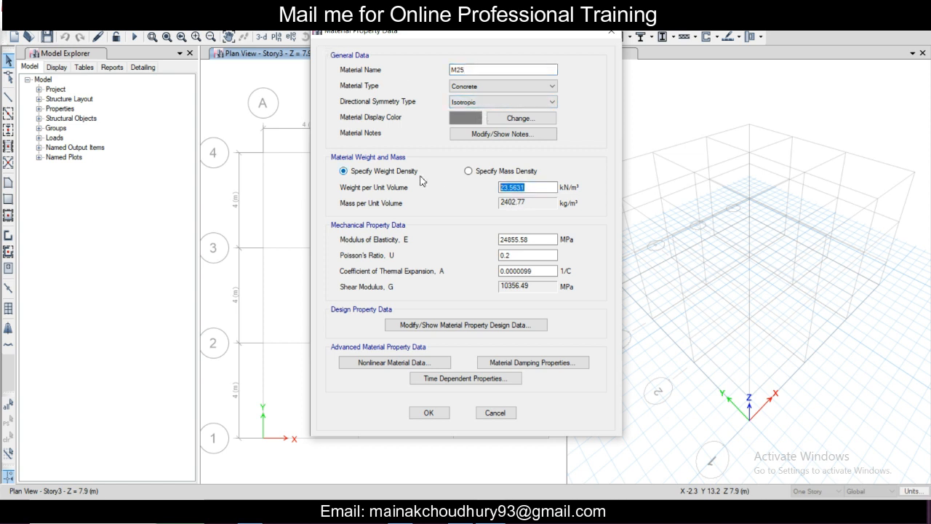
type("25")
left_click(485, 325)
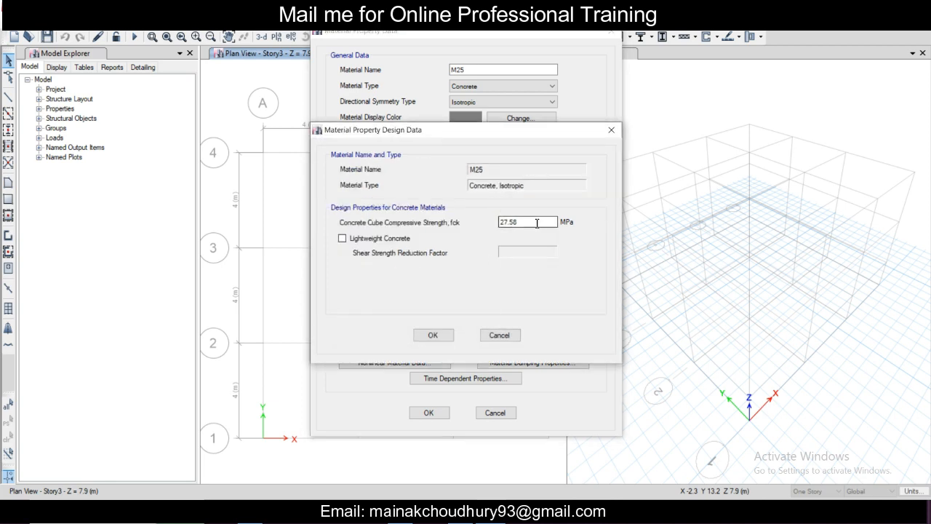
left_click(611, 130)
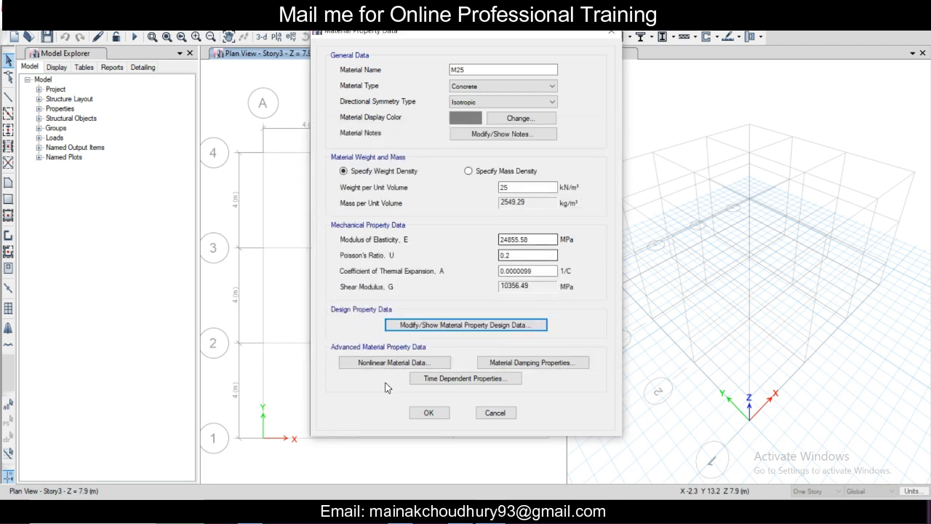
left_click(426, 414)
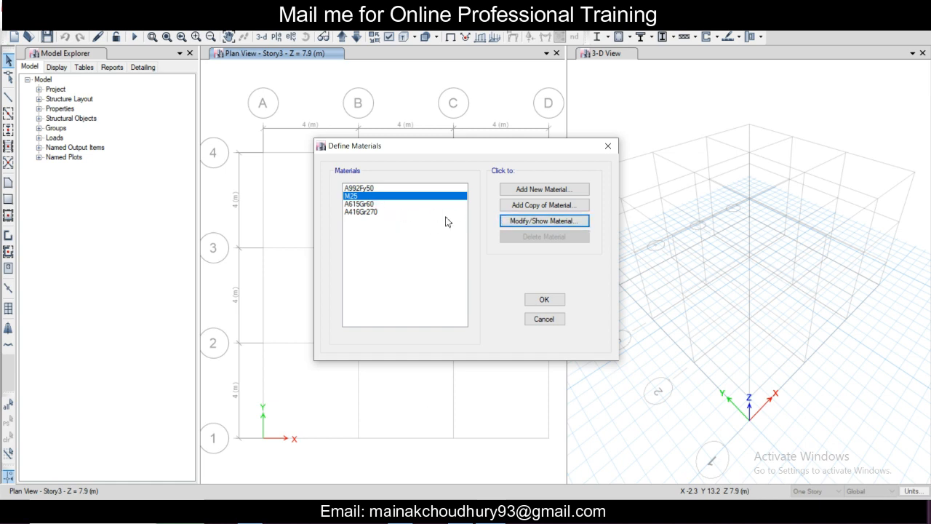
Step: Open the A615Gr60 rebar material for modification and rename it Fe 550
left_click(374, 205)
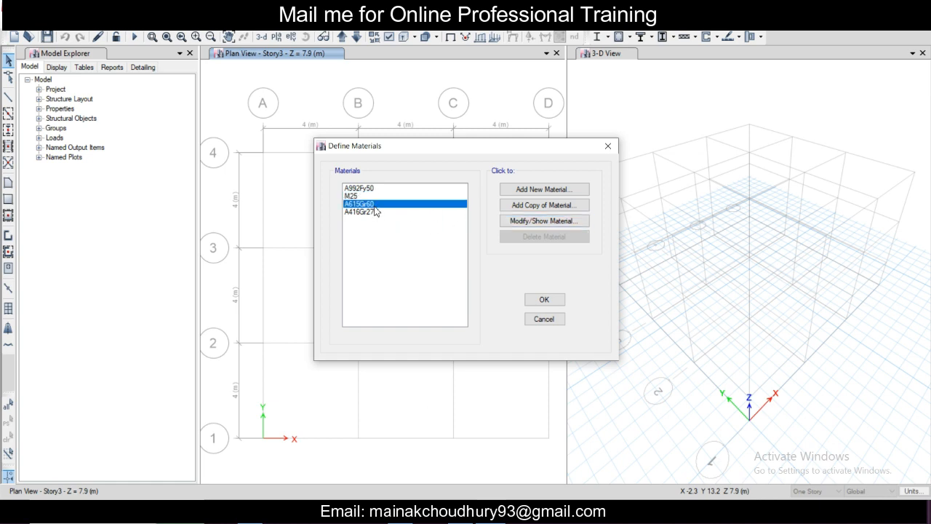
left_click(544, 220)
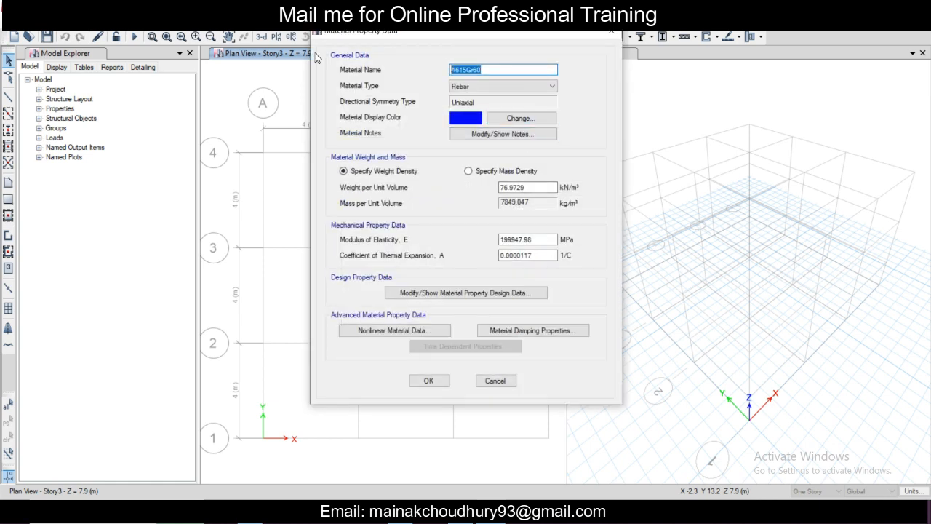
type("Fe 550")
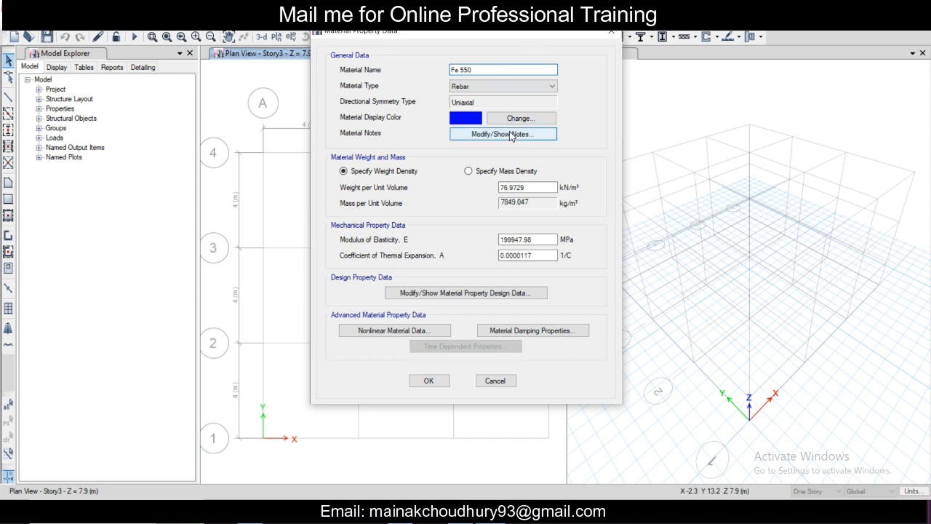
Step: Set the Fe 550 rebar's minimum yield strength Fy to 550 MPa and accept the material definitions
left_click(466, 293)
left_click_drag(537, 222, 390, 224)
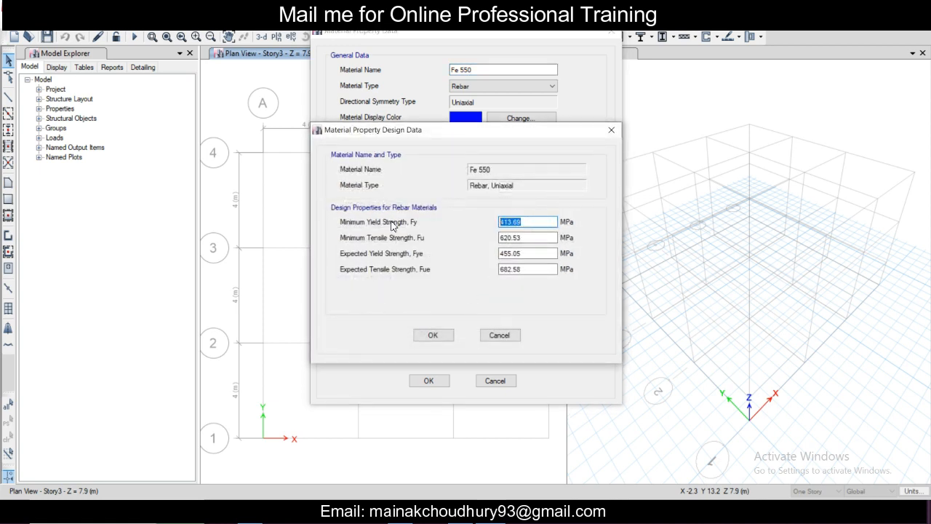
type("550")
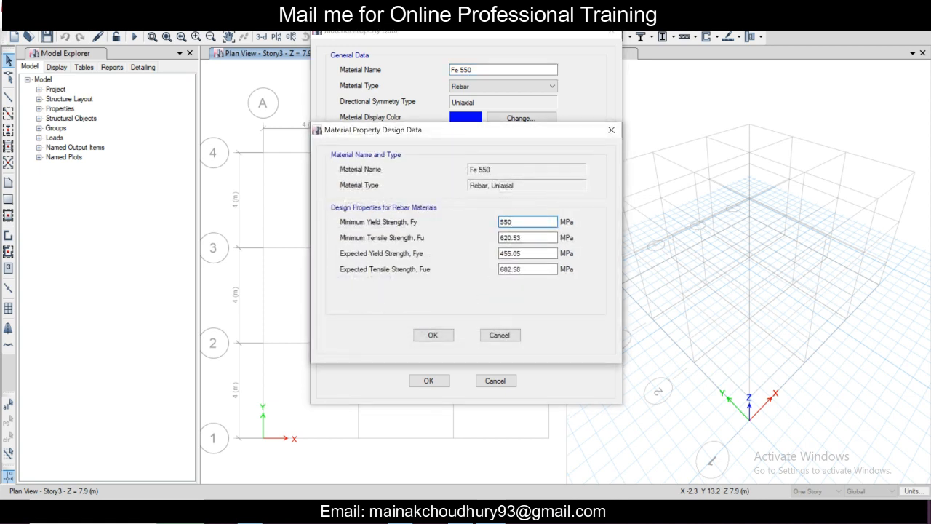
left_click(434, 334)
left_click(432, 382)
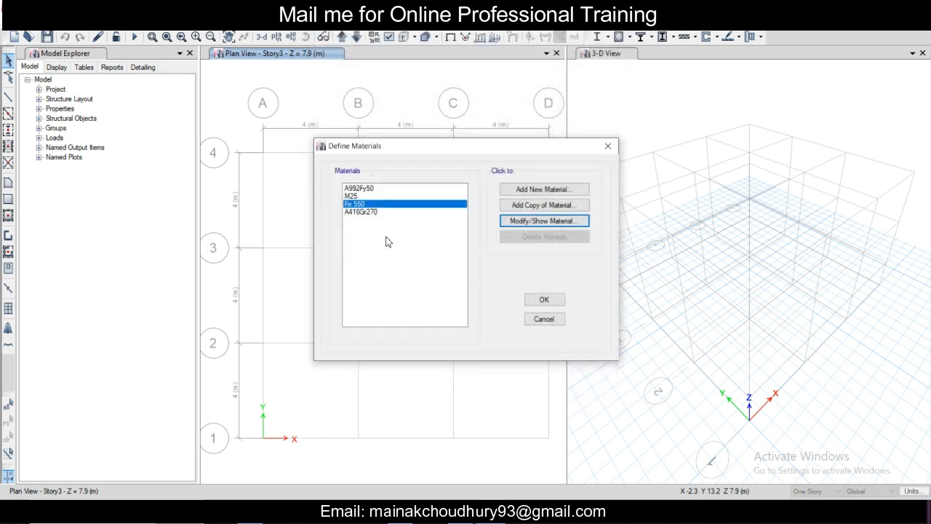
left_click(540, 300)
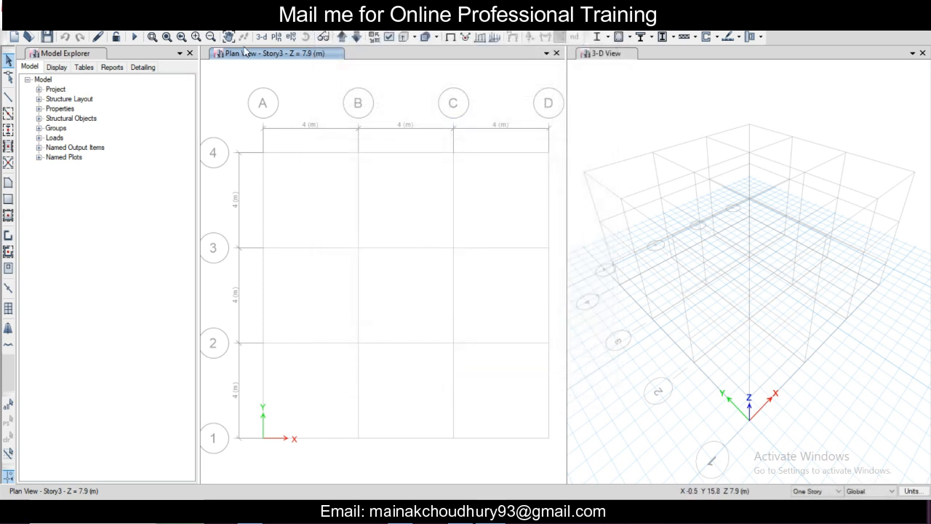
left_click(86, 24)
left_click(100, 36)
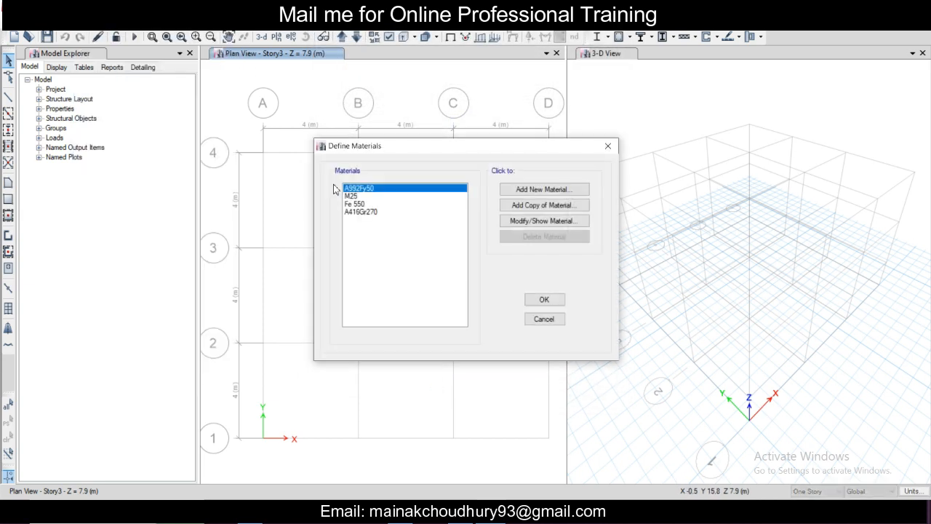
left_click(608, 146)
left_click(85, 28)
left_click(284, 71)
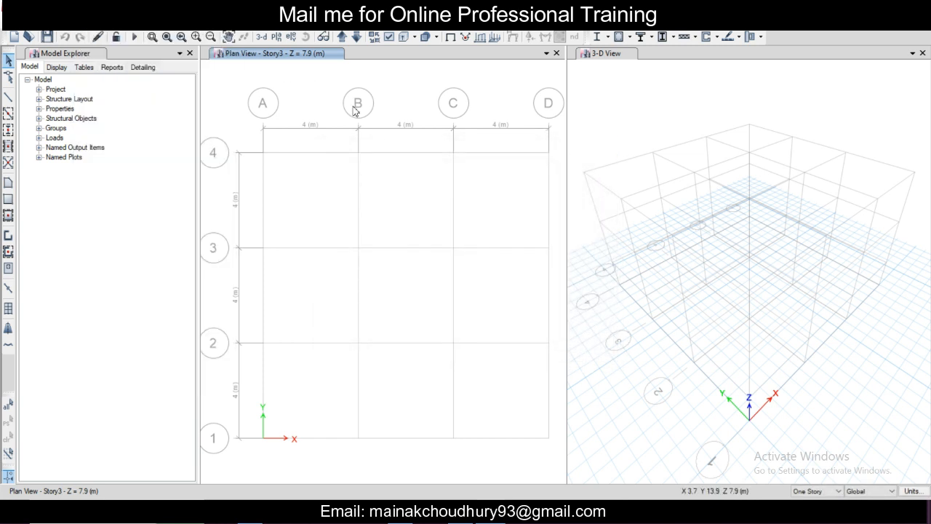
Step: Save the model under the file name 3 in the current project folder
key("ctrl+s")
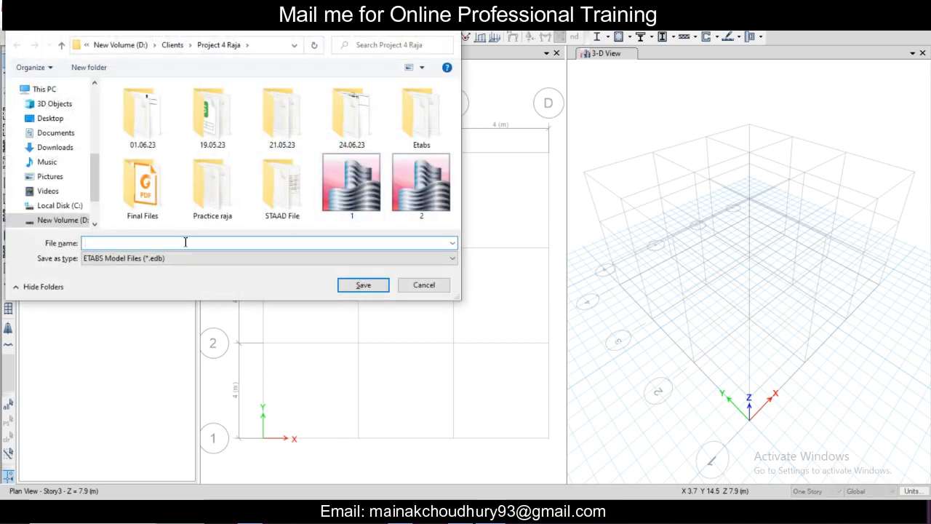
type("3")
left_click(353, 286)
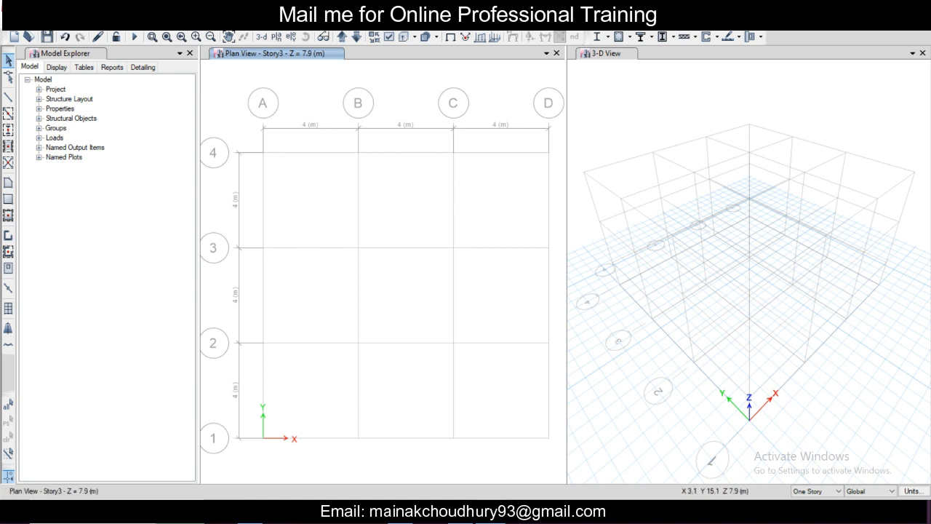
Step: Open the frame section properties and inspect the A-GravCol section's definition without changing it
left_click(88, 22)
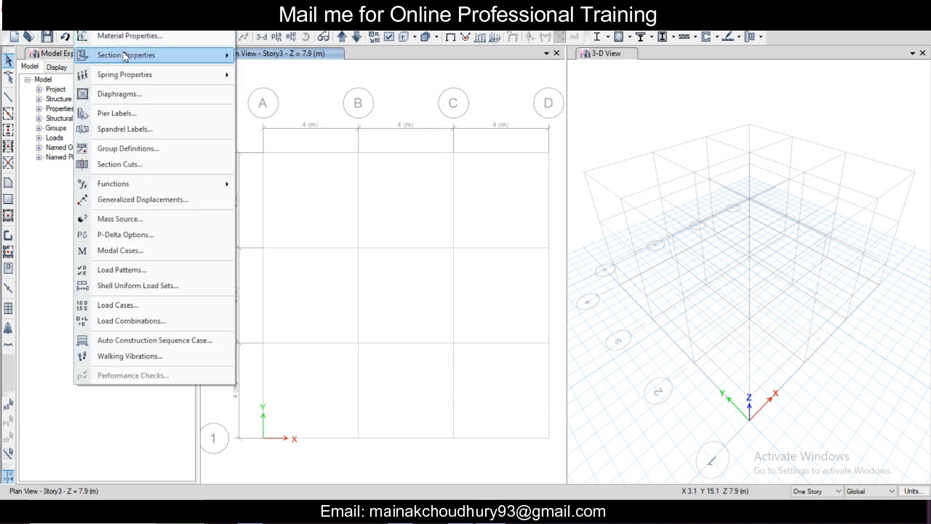
mouse_move(125, 57)
left_click(269, 58)
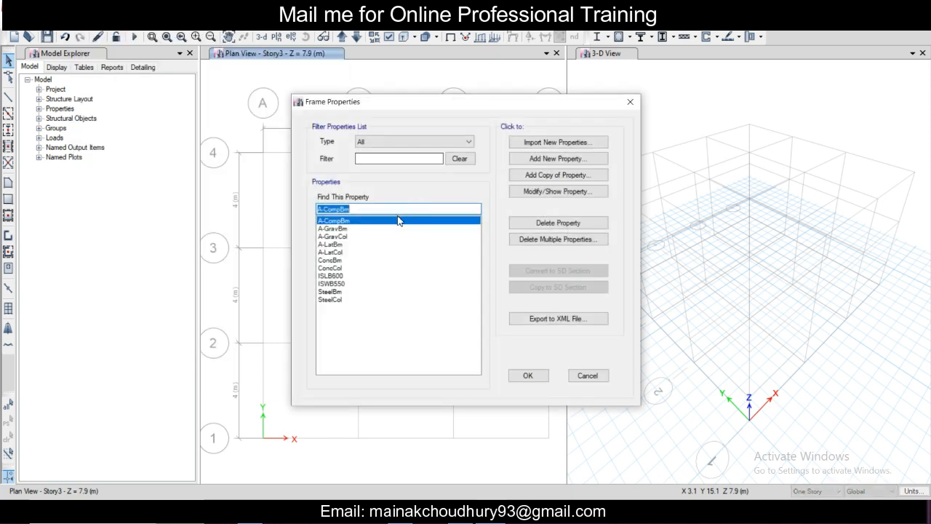
left_click(348, 237)
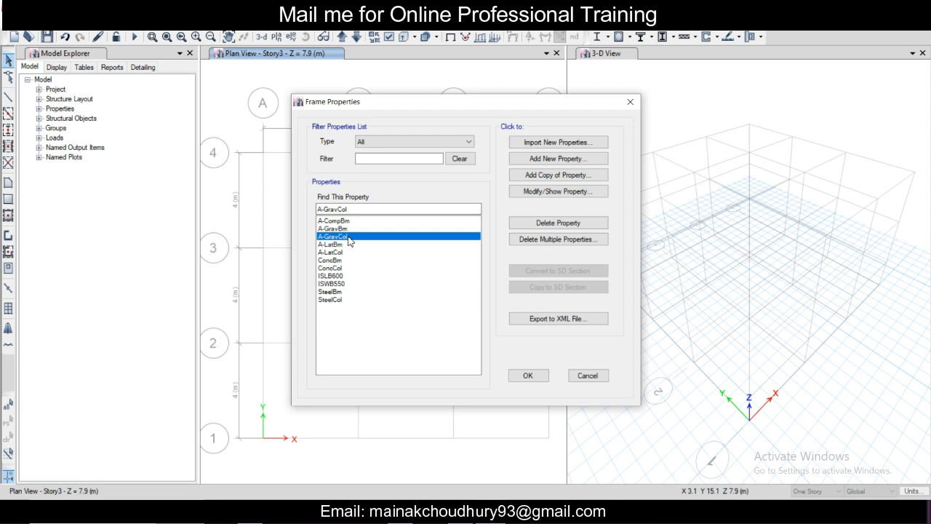
left_click(592, 192)
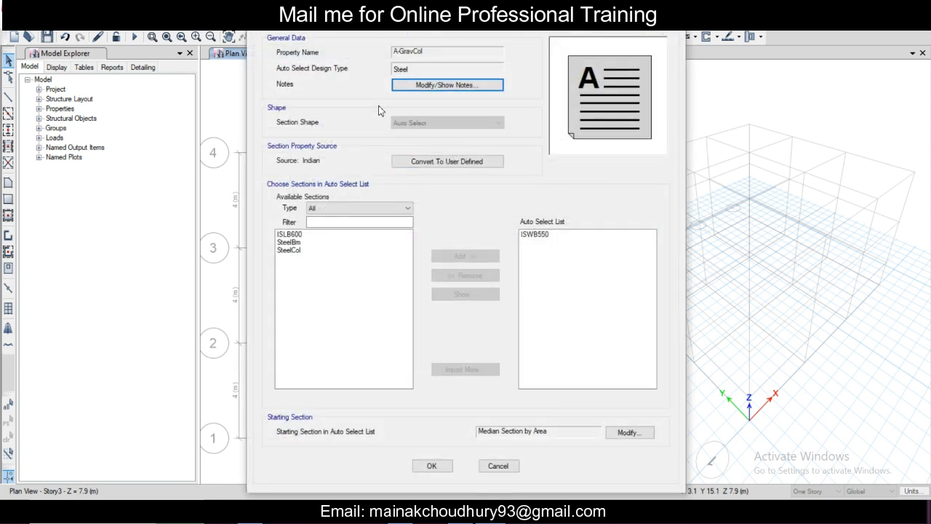
left_click(674, 14)
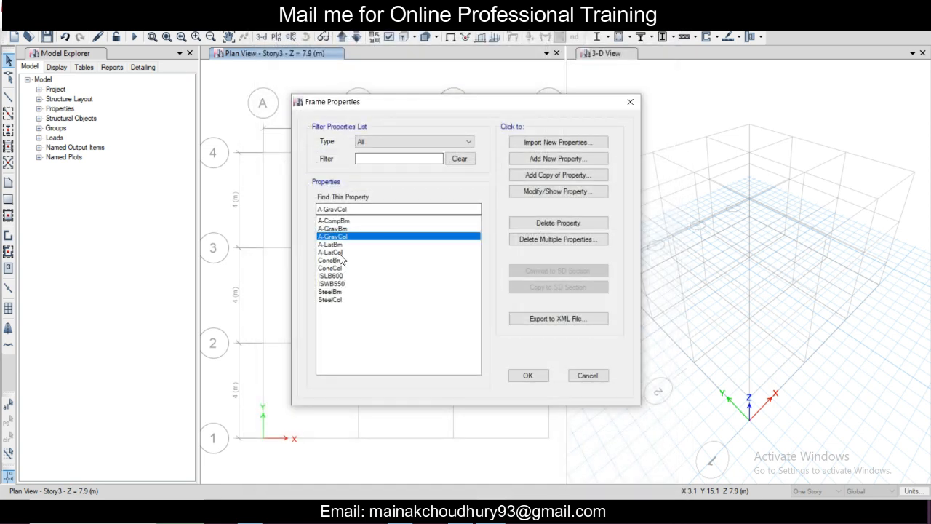
Step: Open the ConcCol frame section, rename it C 400 x 400 with M25 material, and check its reinforcement data
left_click(338, 268)
double_click(337, 267)
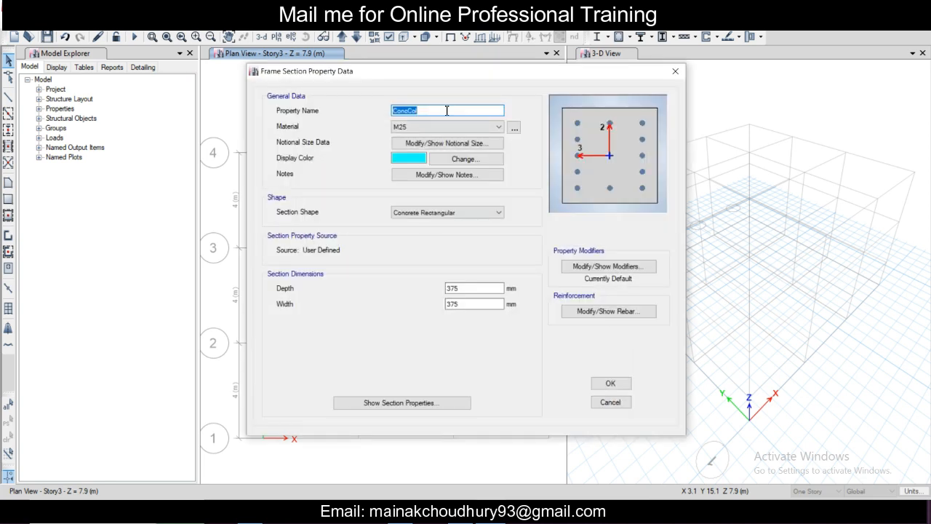
type("C 400 x 400")
left_click(491, 128)
left_click(491, 132)
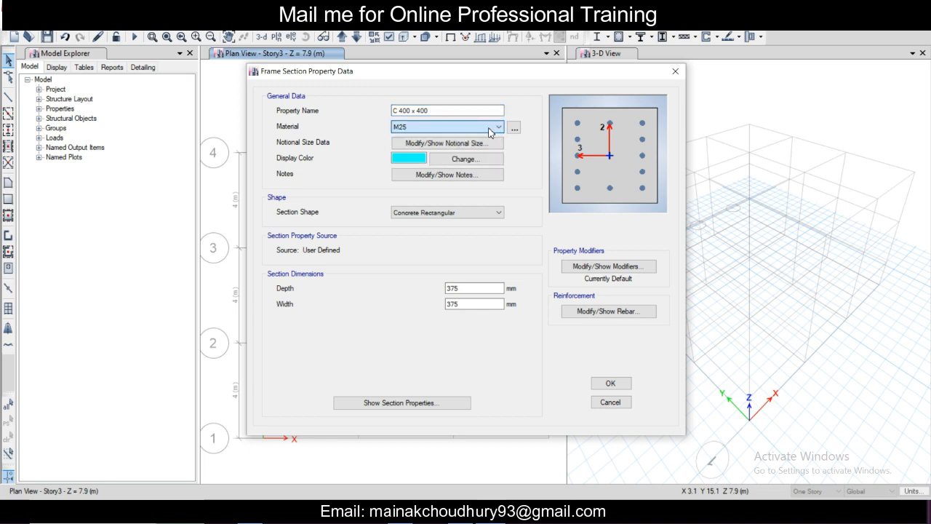
left_click(591, 313)
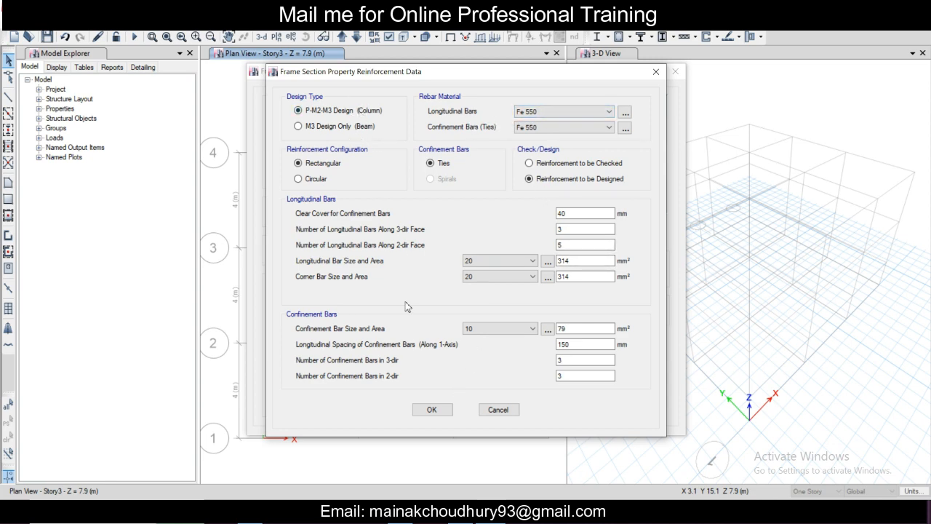
left_click(429, 410)
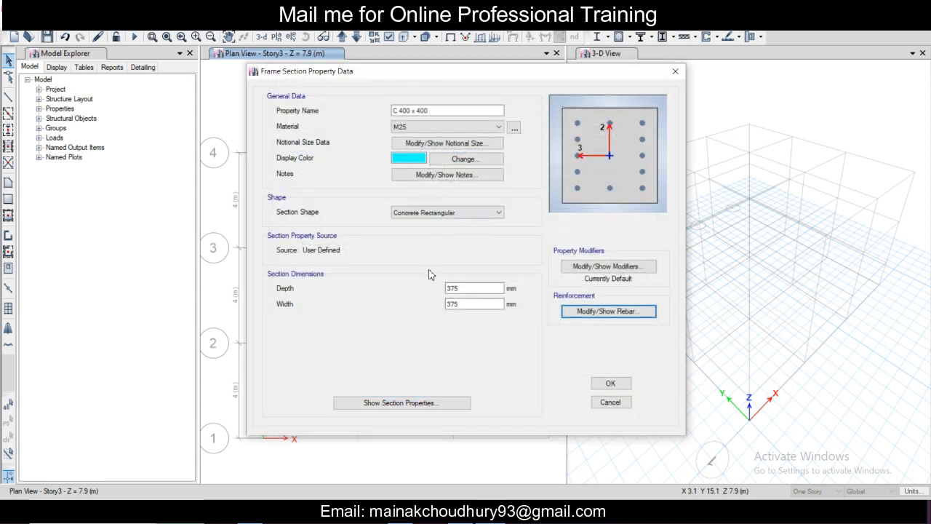
Step: Set the C 400 x 400 column section's depth and width to 400 mm and accept the section
double_click(461, 288)
type("4")
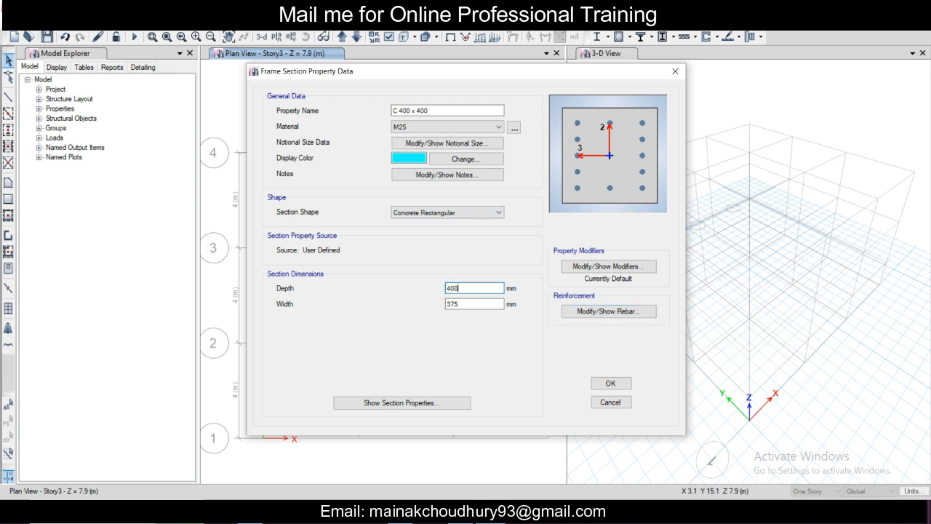
type("00")
key("Tab")
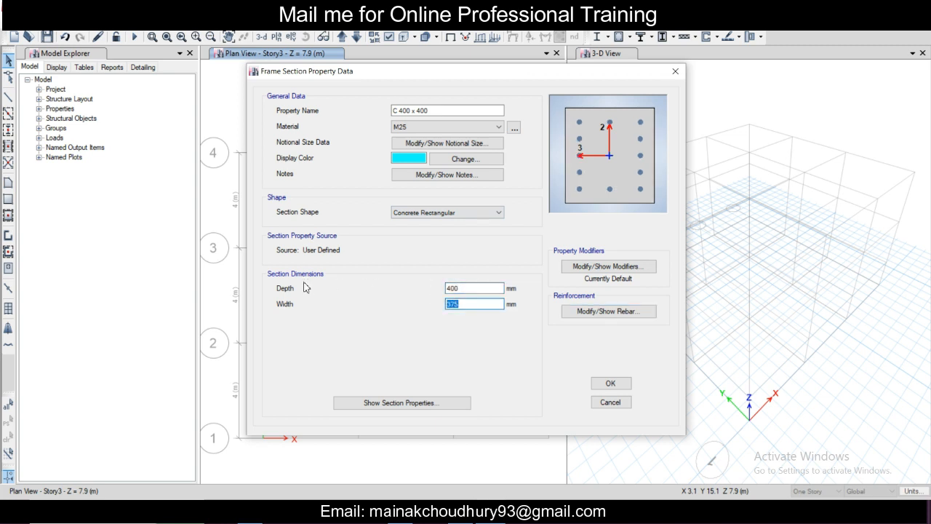
type("400")
left_click(611, 383)
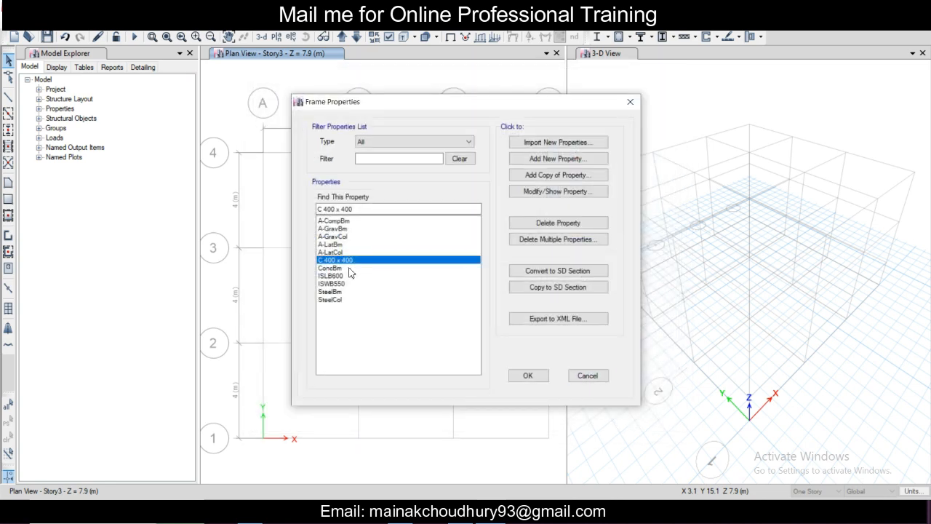
Step: Open the ConcBm frame section, rename it B 300 x 500 and set its width to 300 mm
double_click(338, 268)
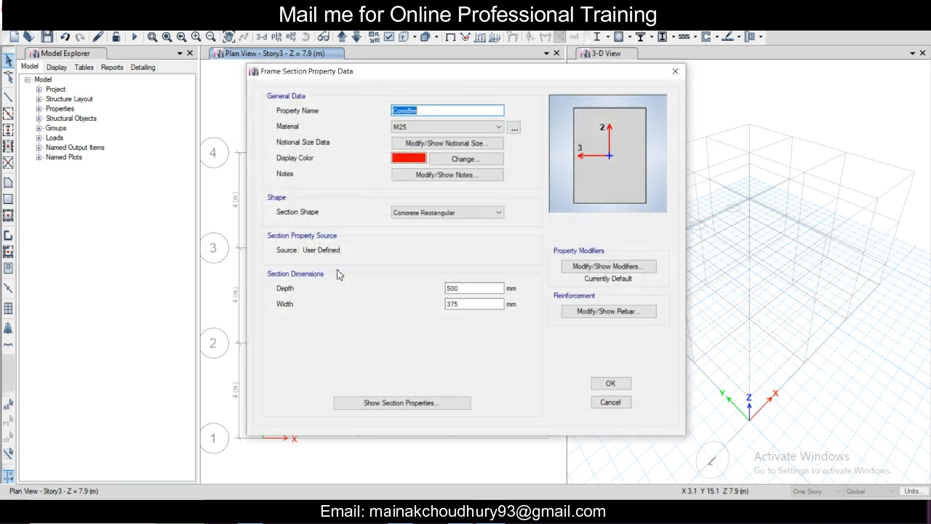
type("B 300 x 500")
double_click(467, 307)
type("300")
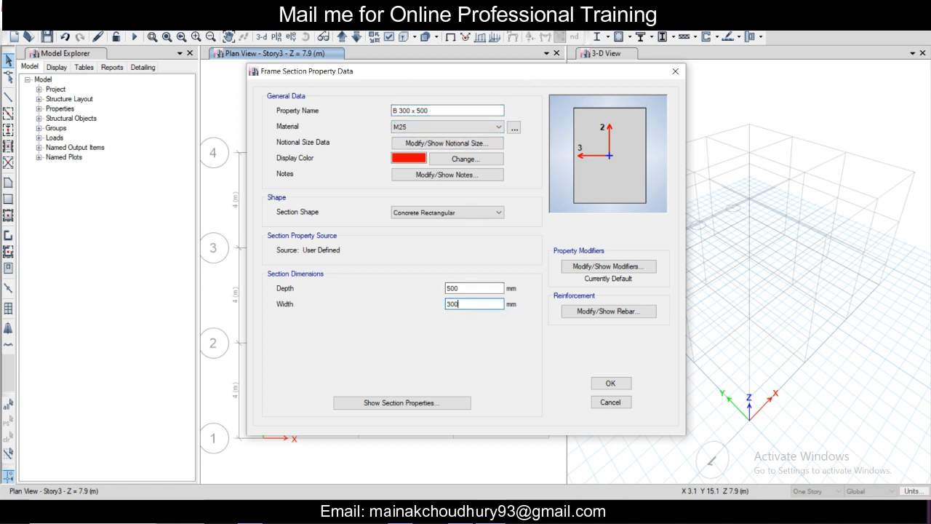
Step: Check the beam section's reinforcement data and accept the frame section definitions
left_click(565, 310)
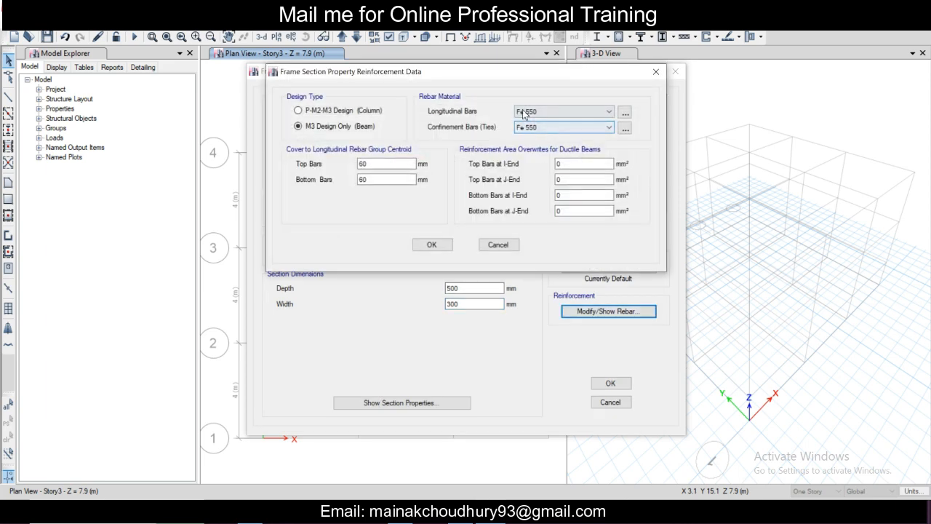
left_click(431, 245)
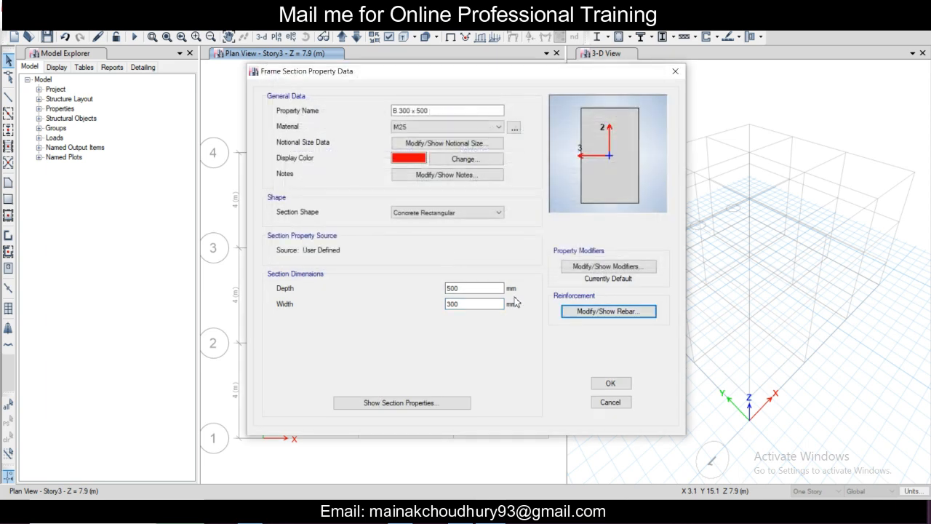
left_click(610, 385)
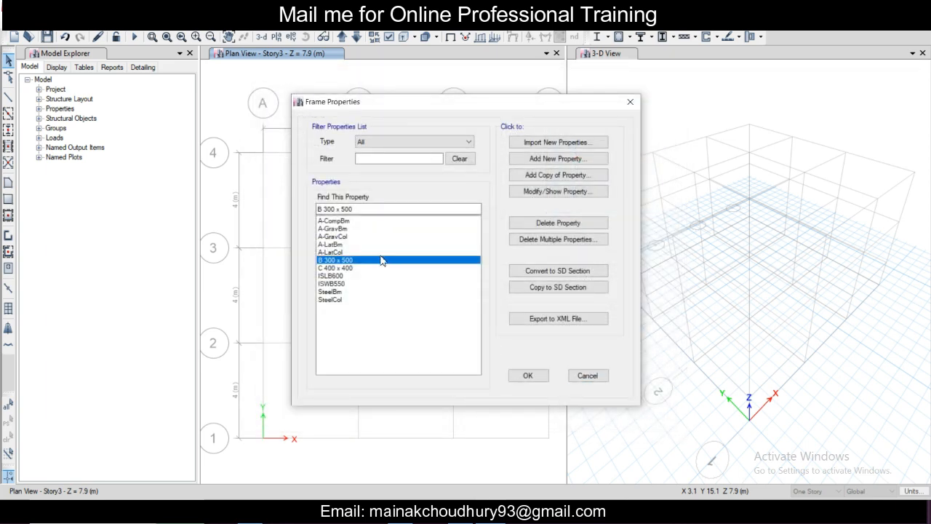
left_click(545, 375)
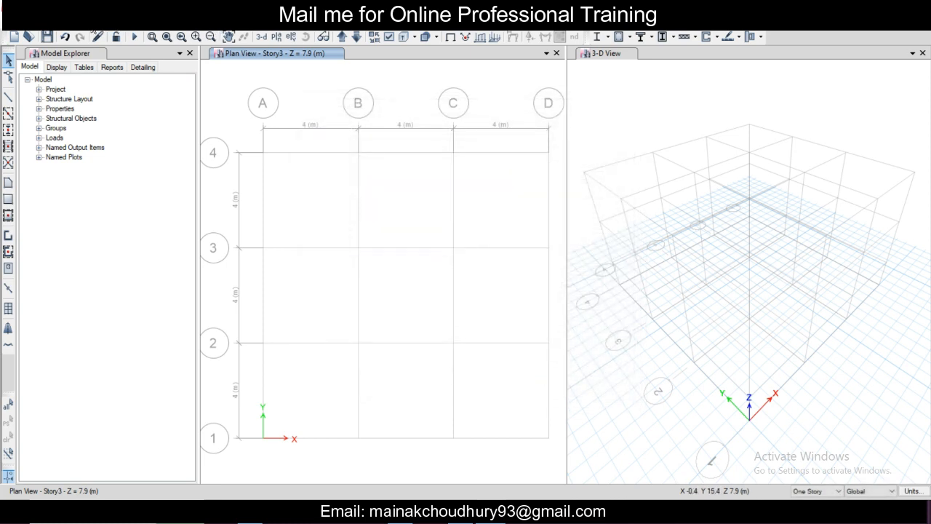
left_click(91, 22)
mouse_move(145, 53)
left_click(287, 54)
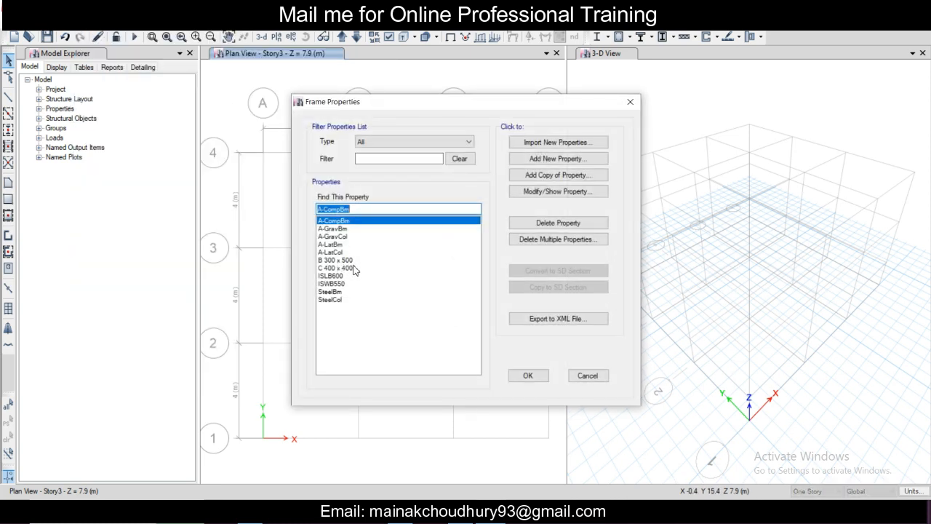
left_click(630, 102)
Step: Inspect diaphragm D1's definition, add a rigid diaphragm named D2, and accept the diaphragm definitions
left_click(91, 22)
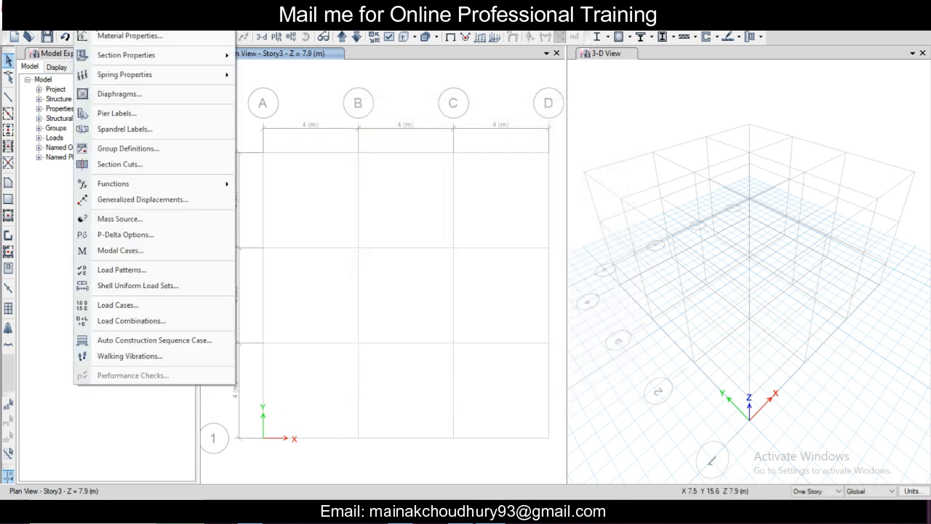
mouse_move(119, 80)
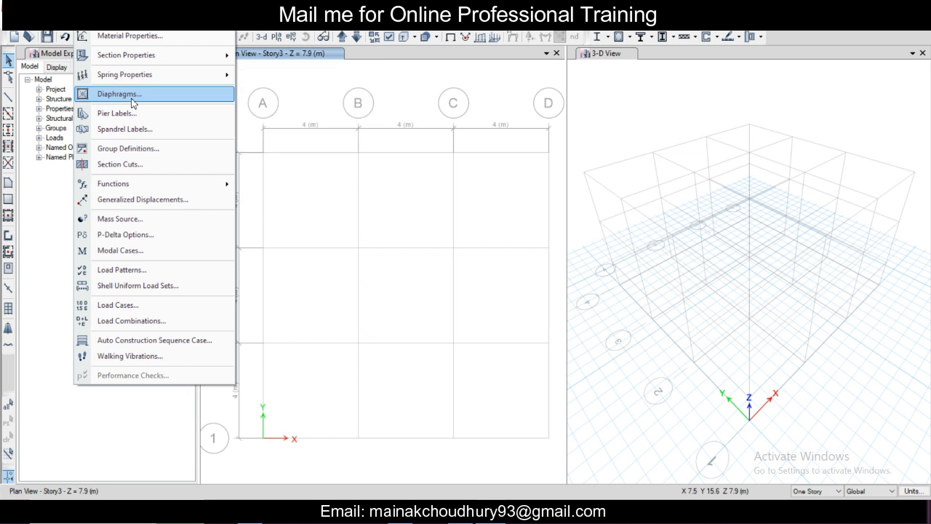
left_click(133, 104)
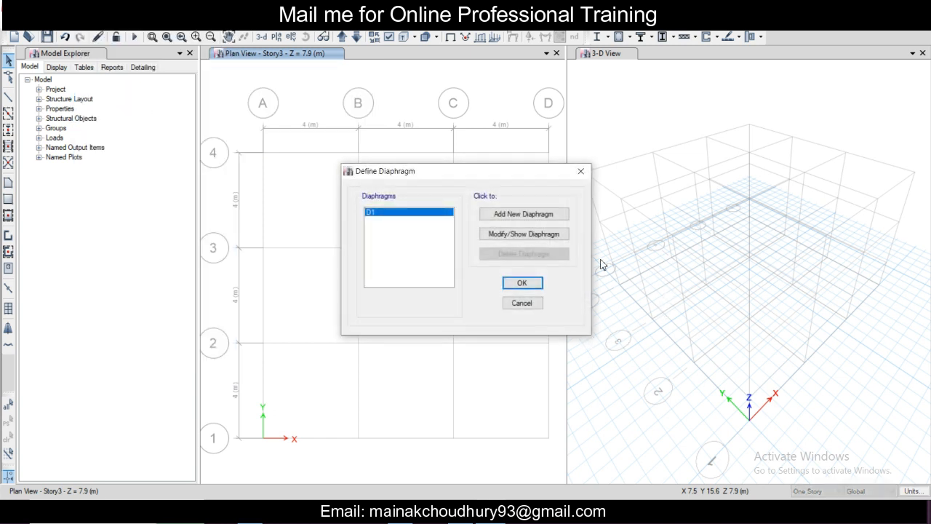
left_click(522, 234)
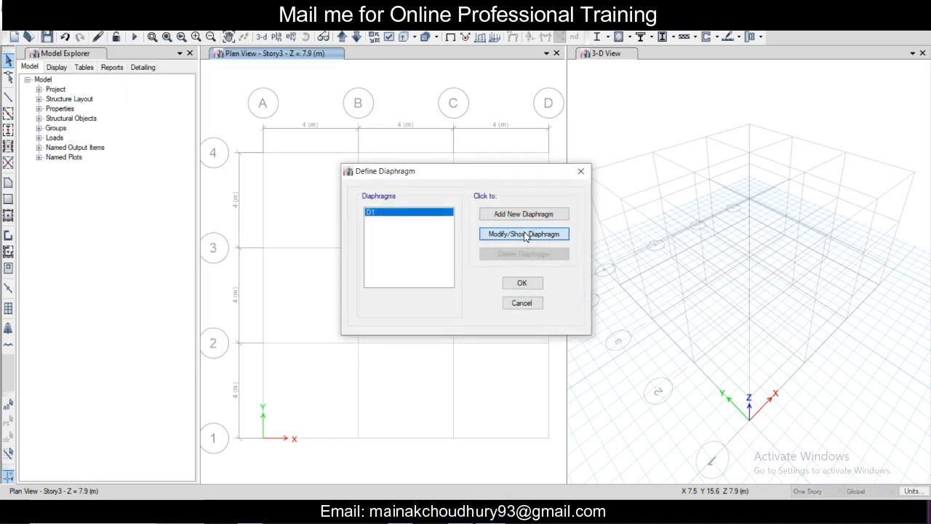
left_click(564, 185)
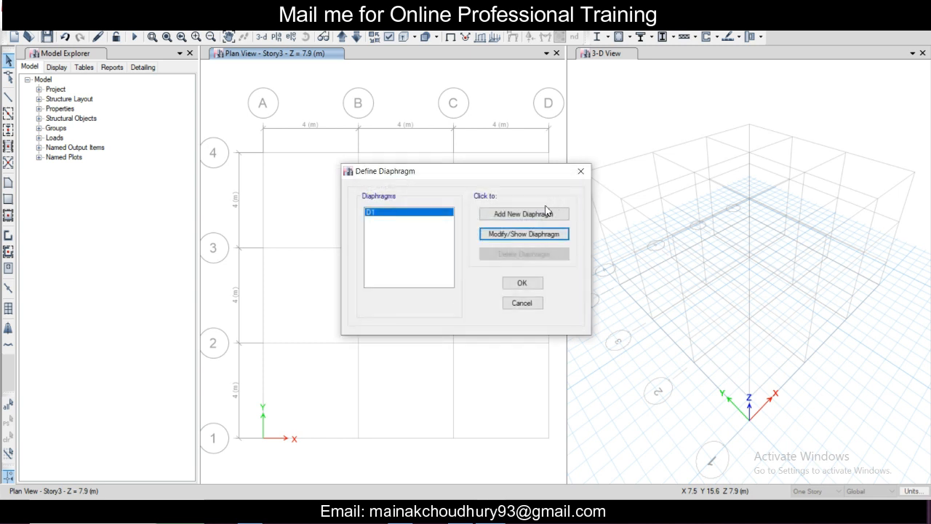
left_click(535, 214)
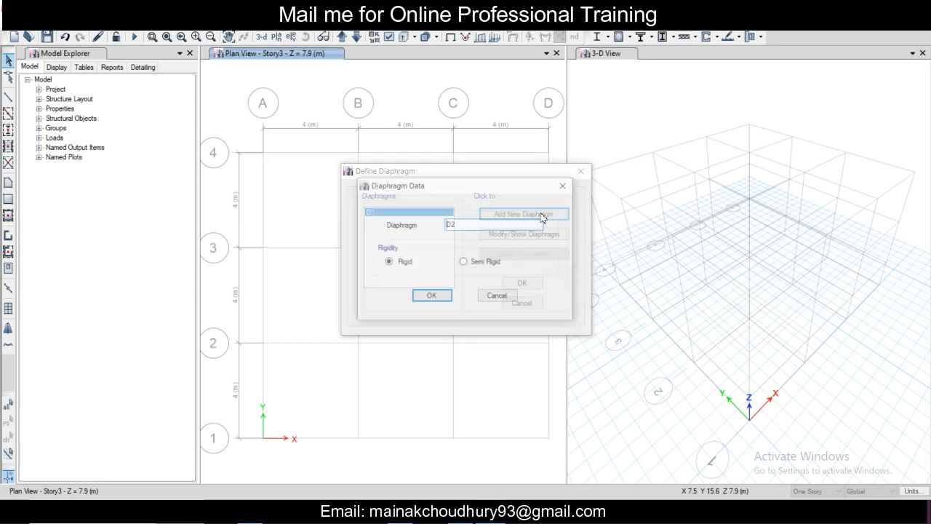
left_click(434, 296)
left_click(523, 283)
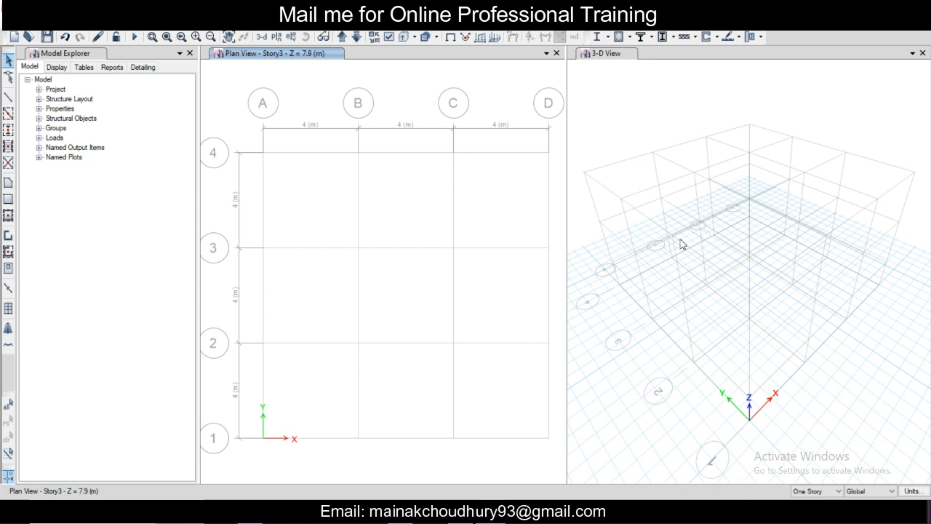
Step: Start a new response spectrum function of type IS1893:2002 and review its damping ratio
left_click(84, 30)
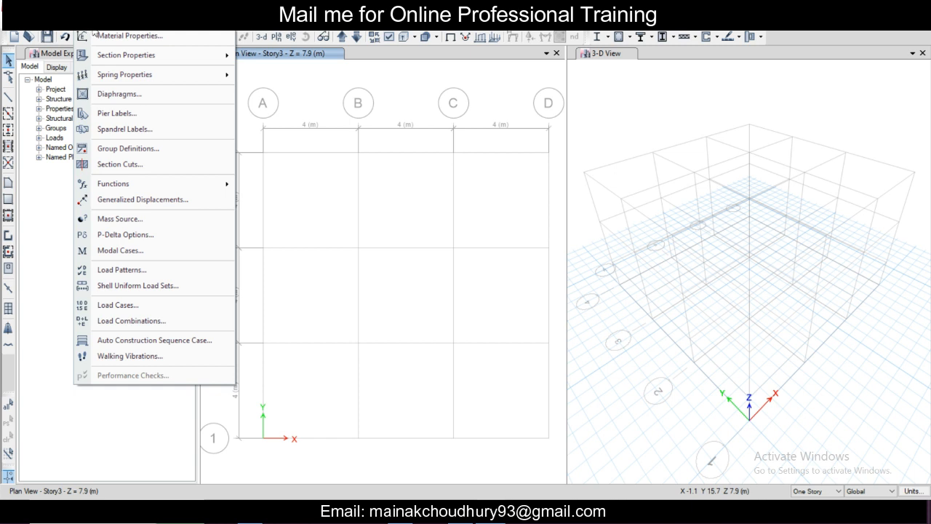
mouse_move(142, 82)
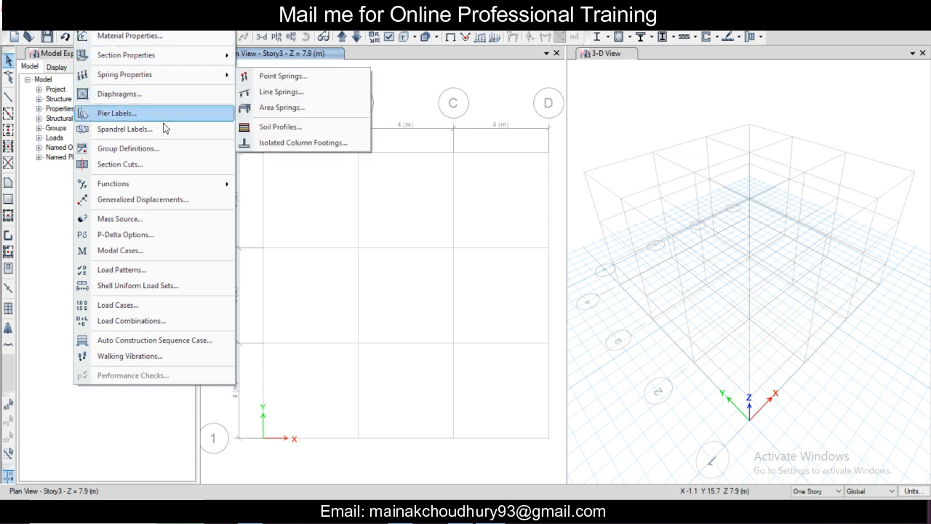
mouse_move(185, 188)
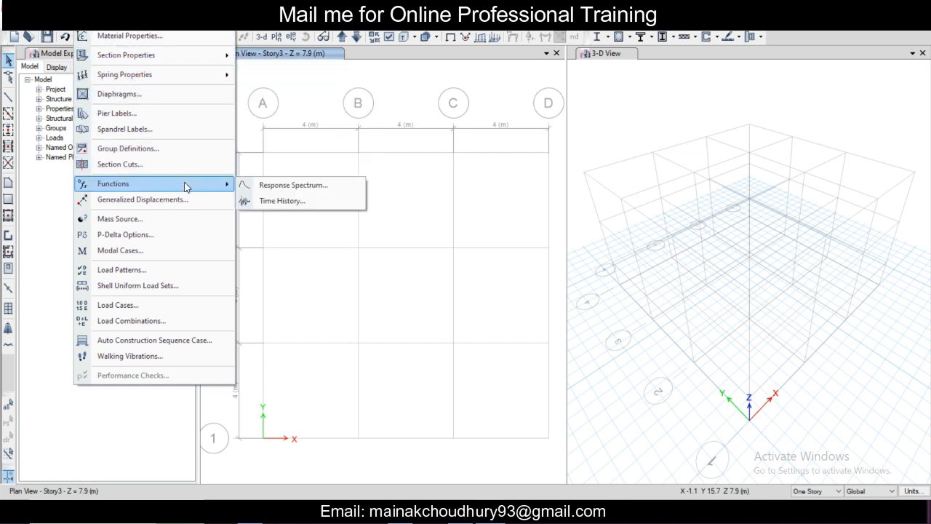
left_click(247, 188)
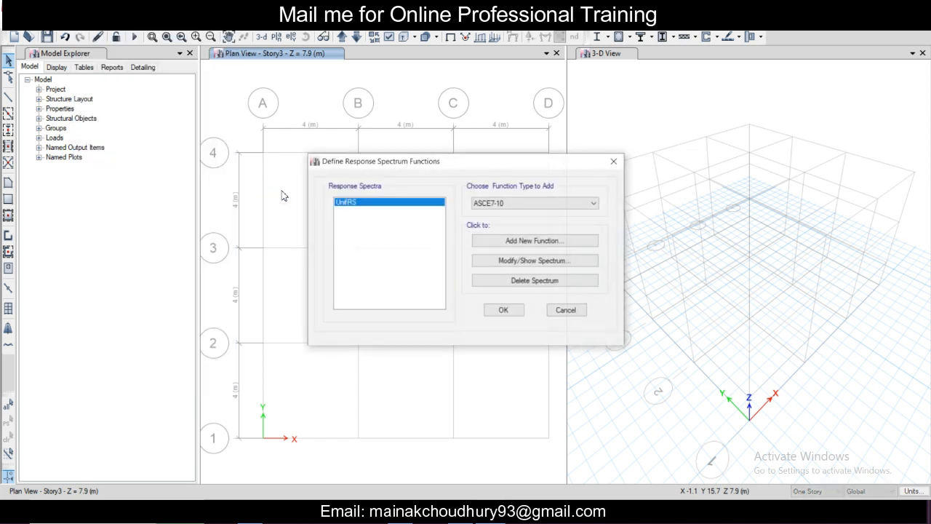
left_click(502, 203)
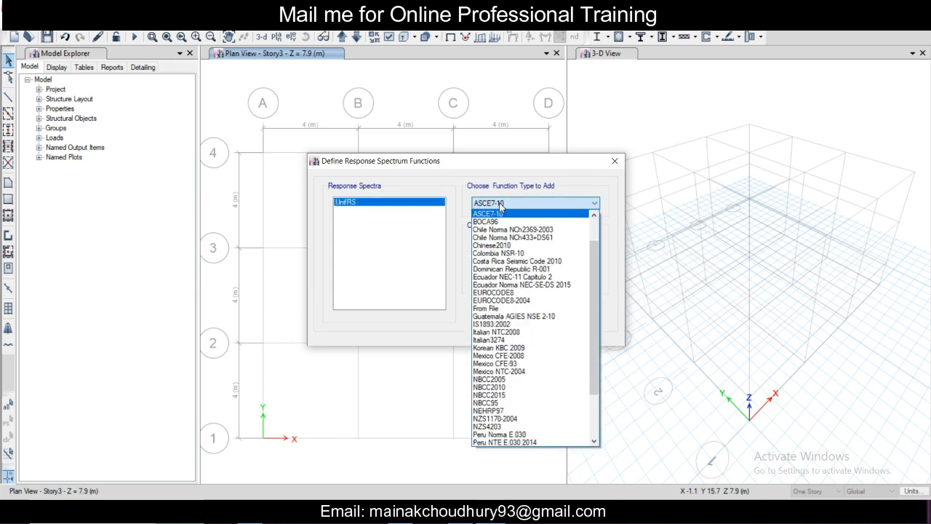
left_click(533, 325)
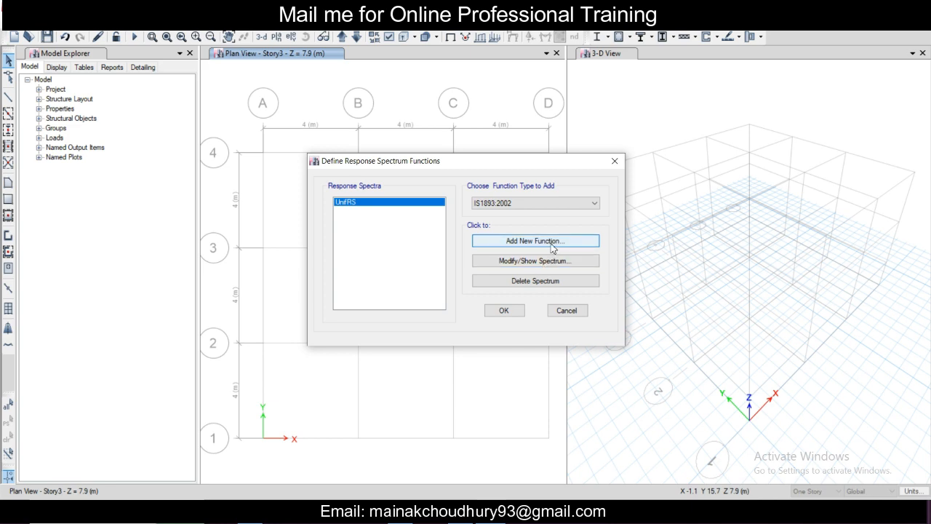
left_click(535, 241)
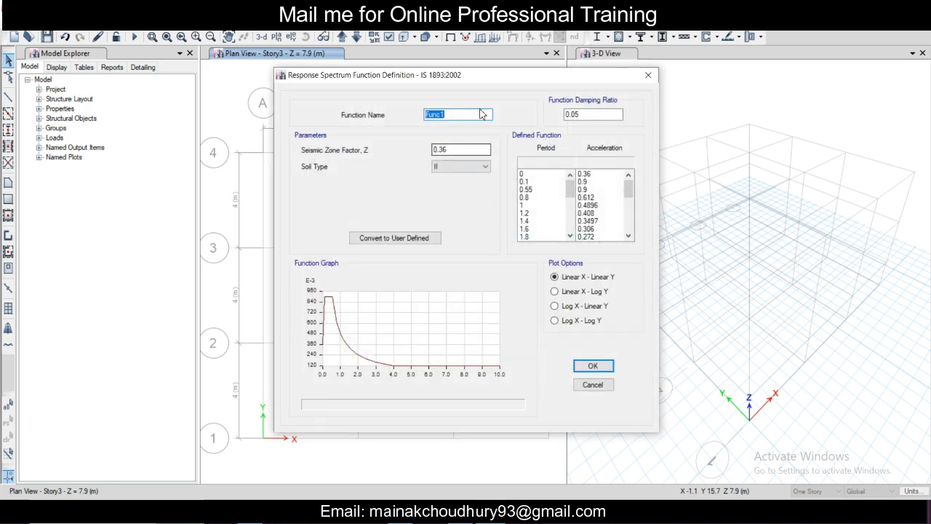
left_click(598, 115)
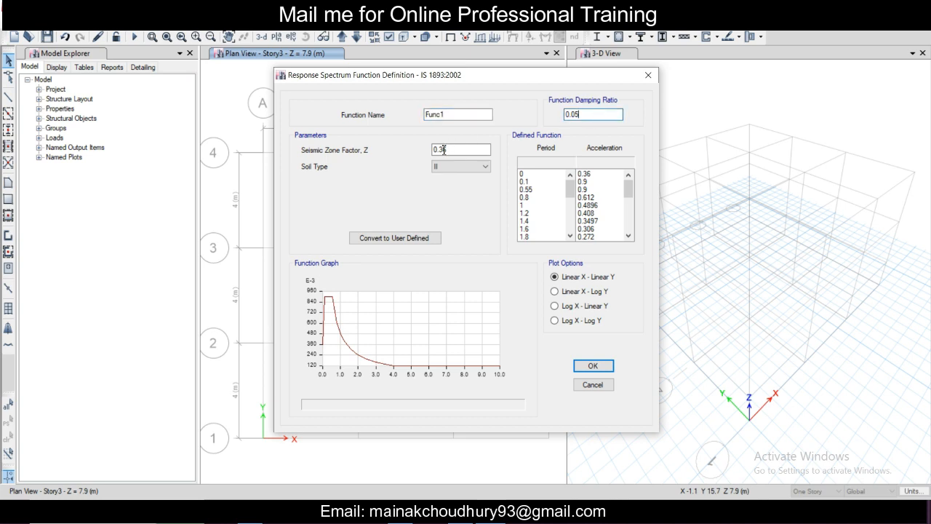
Step: Consult the soil type tables in the IS 1893 (Part 1) : 2016 PDF, then return to the spectrum definition
left_click(800, 511)
left_click(463, 151)
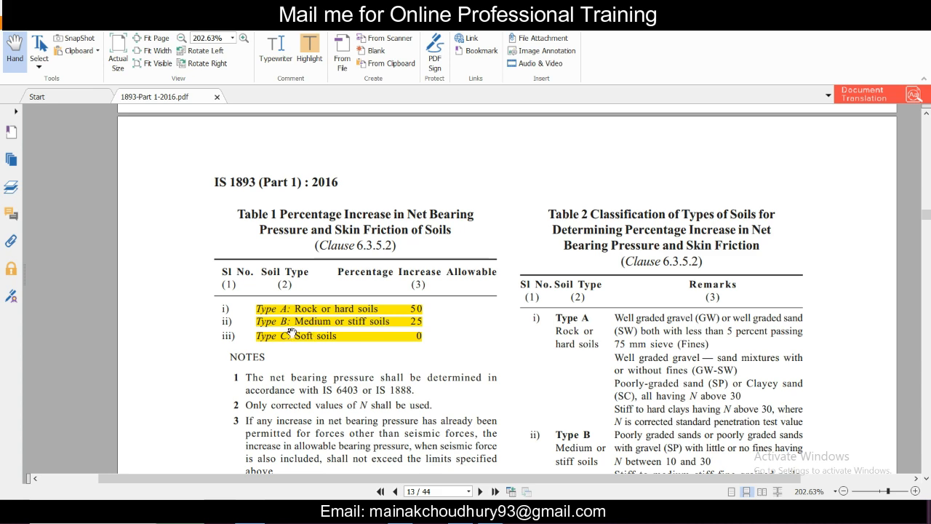
scroll(327, 336, "down", 3)
scroll(326, 336, "up", 2)
scroll(341, 328, "down", 2)
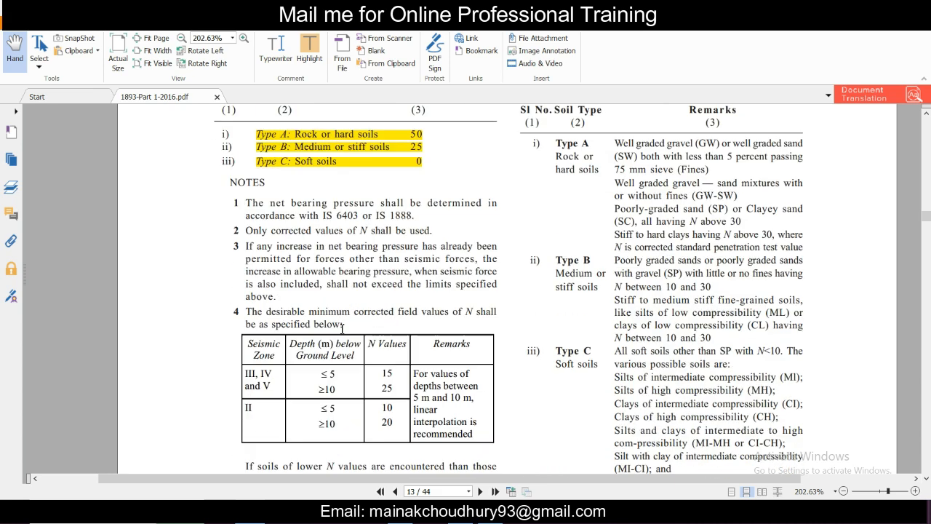
scroll(348, 256, "up", 2)
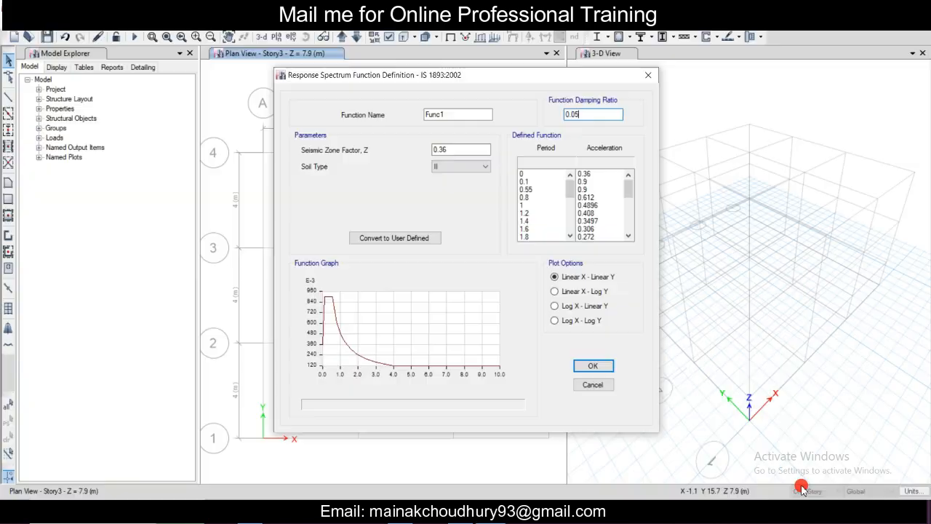
Step: Accept the Func1 response spectrum, delete the UnifRS spectrum, and accept the response spectrum function definitions
left_click(606, 367)
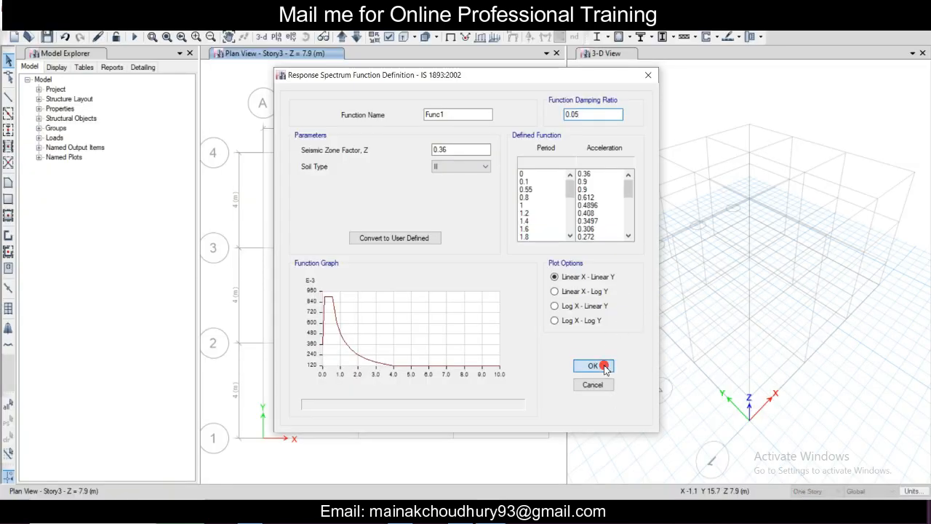
left_click(350, 210)
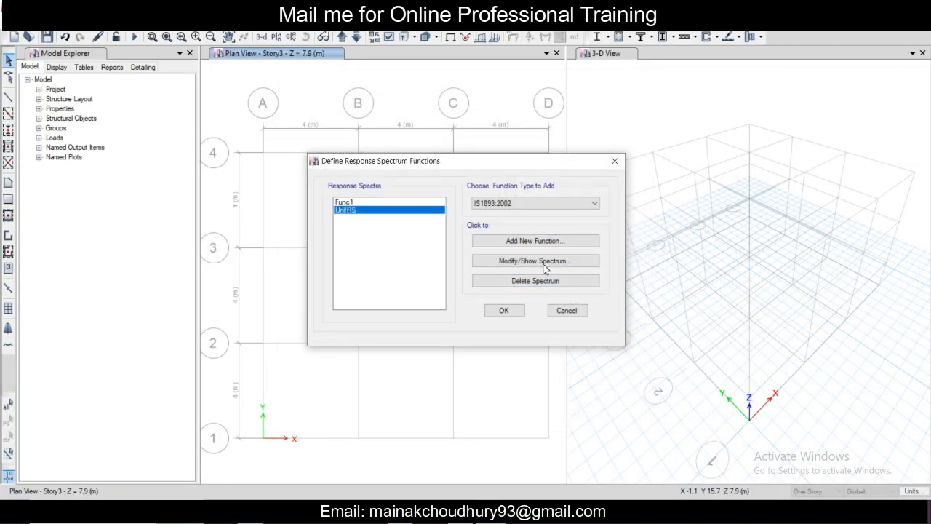
left_click(533, 281)
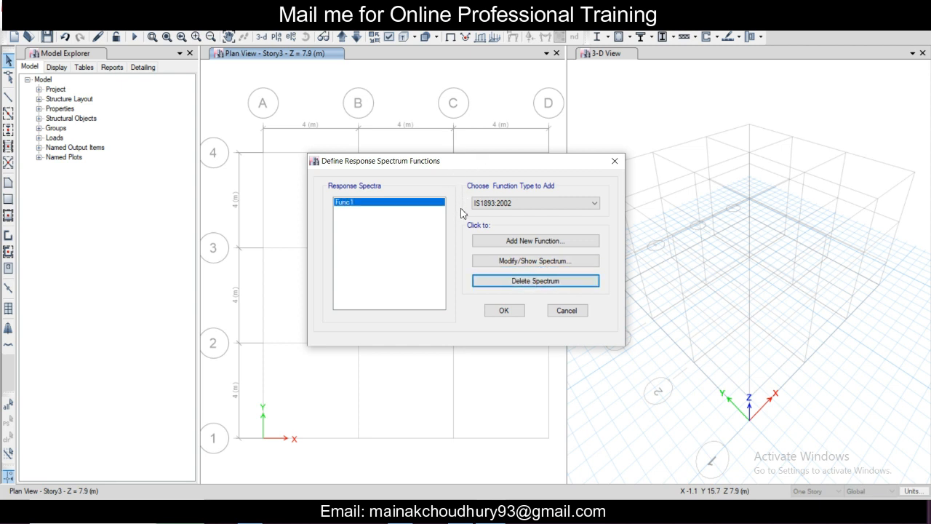
left_click(504, 311)
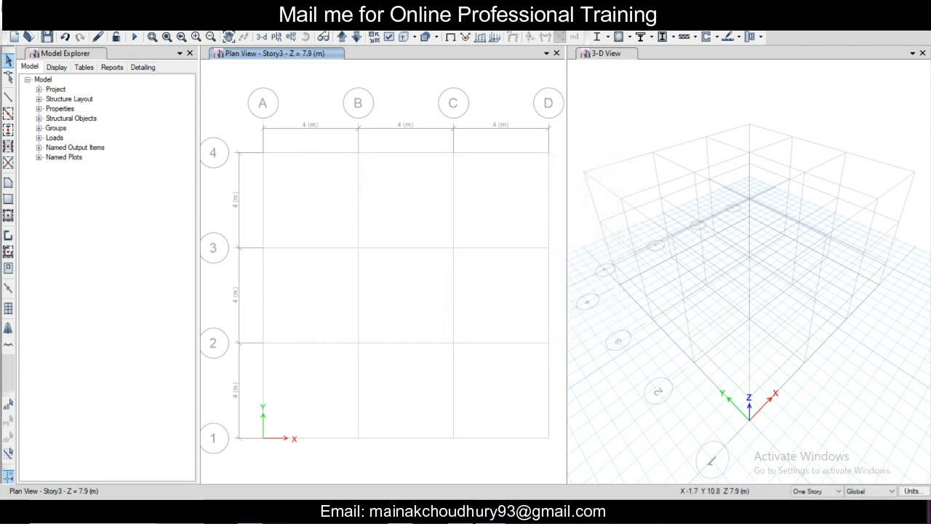
left_click(87, 22)
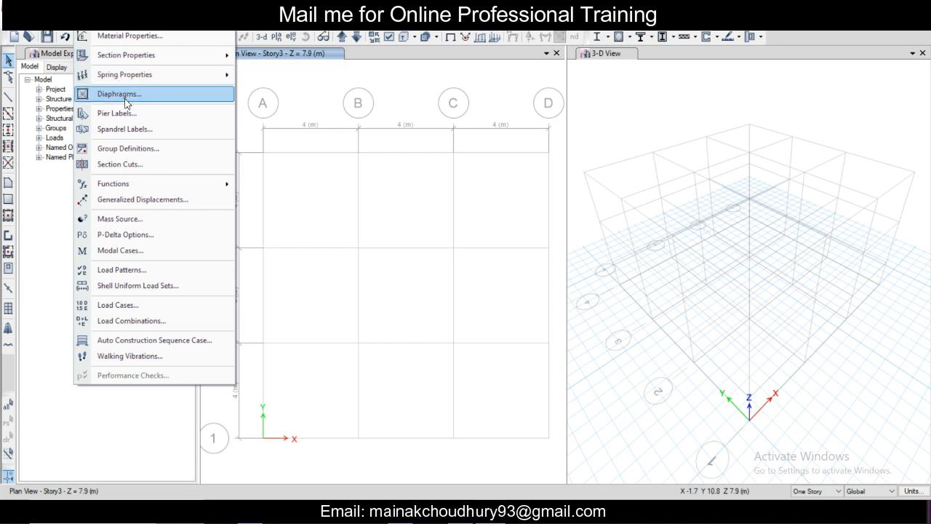
mouse_move(147, 187)
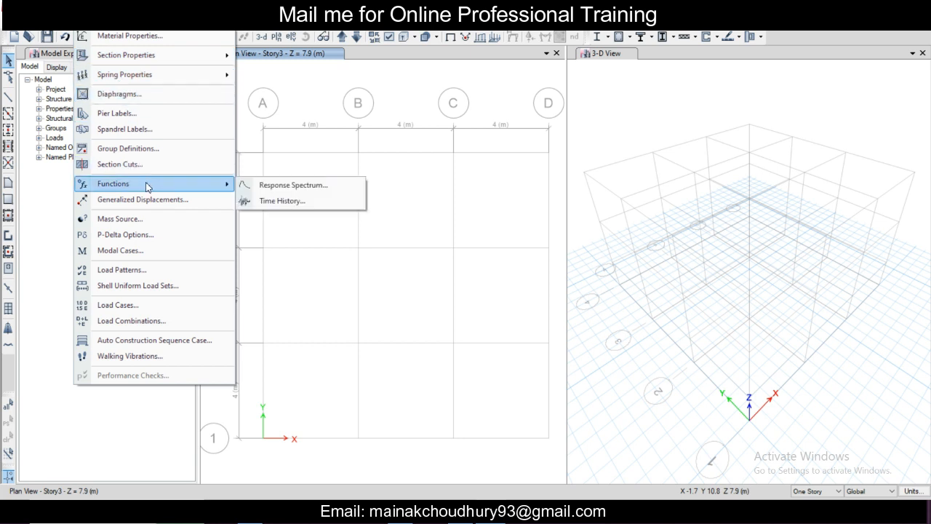
left_click(153, 222)
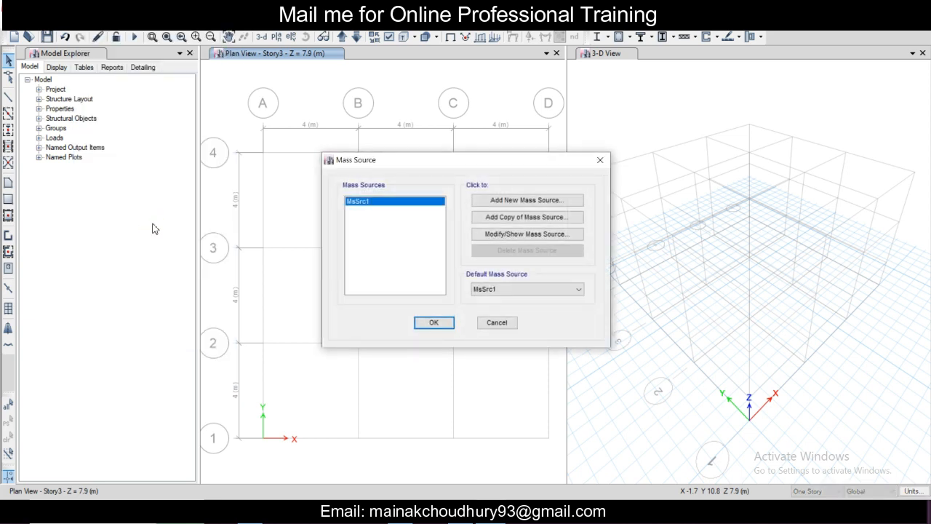
left_click(513, 235)
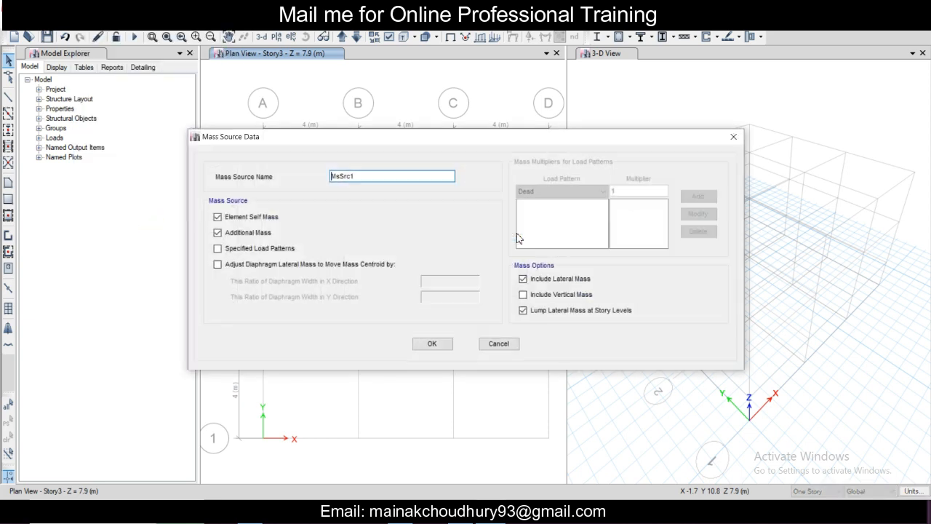
left_click(216, 217)
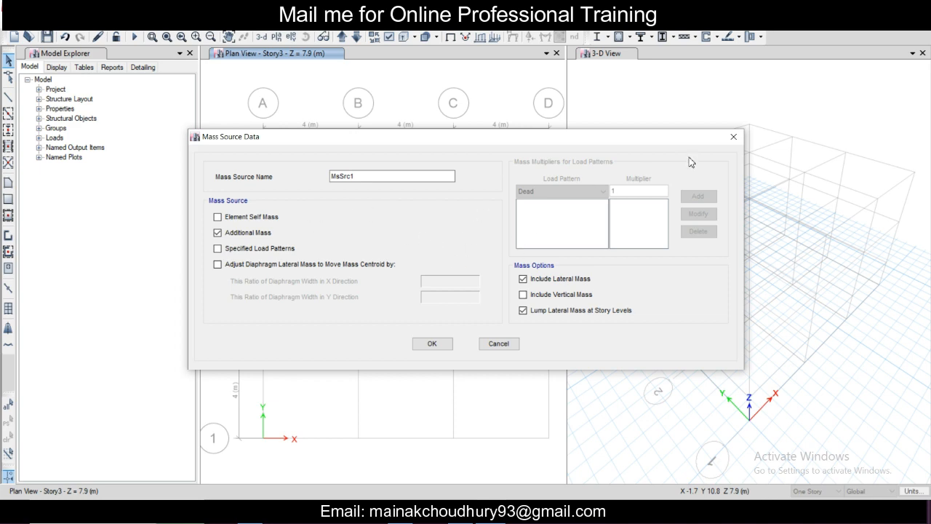
left_click(734, 138)
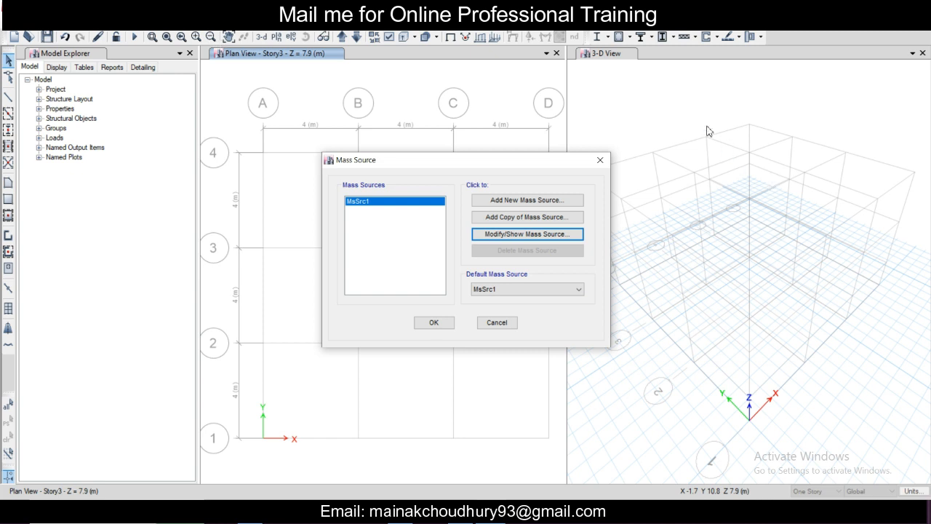
left_click(600, 161)
Step: Add a load pattern named Other Dead of type Dead with a self weight multiplier of 1
left_click(93, 23)
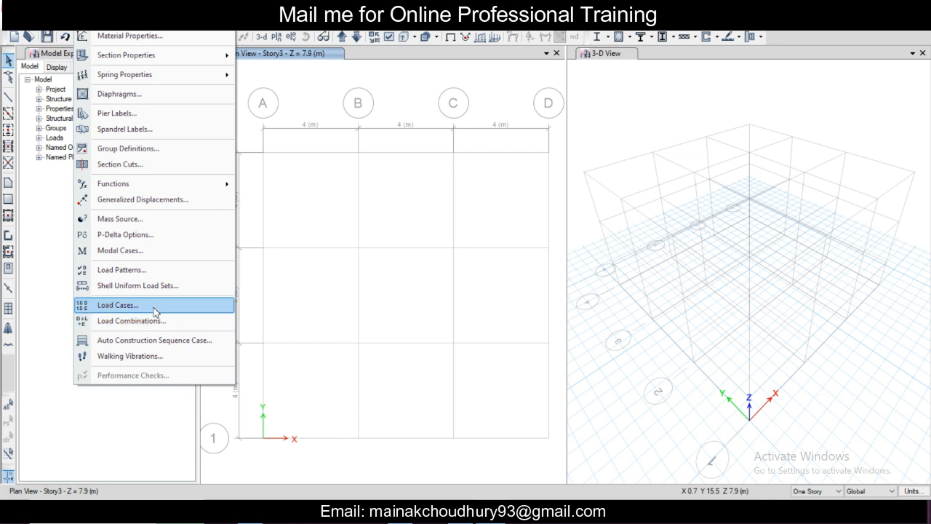
left_click(159, 277)
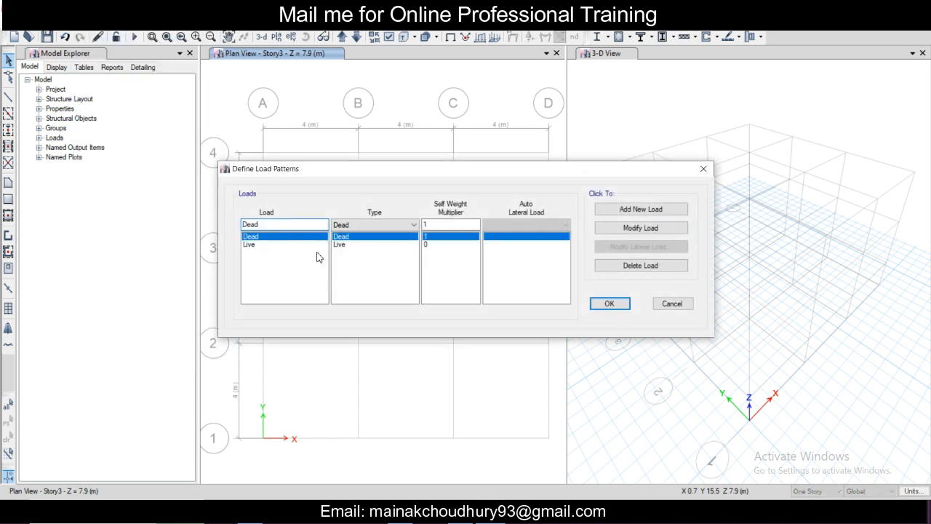
left_click(269, 245)
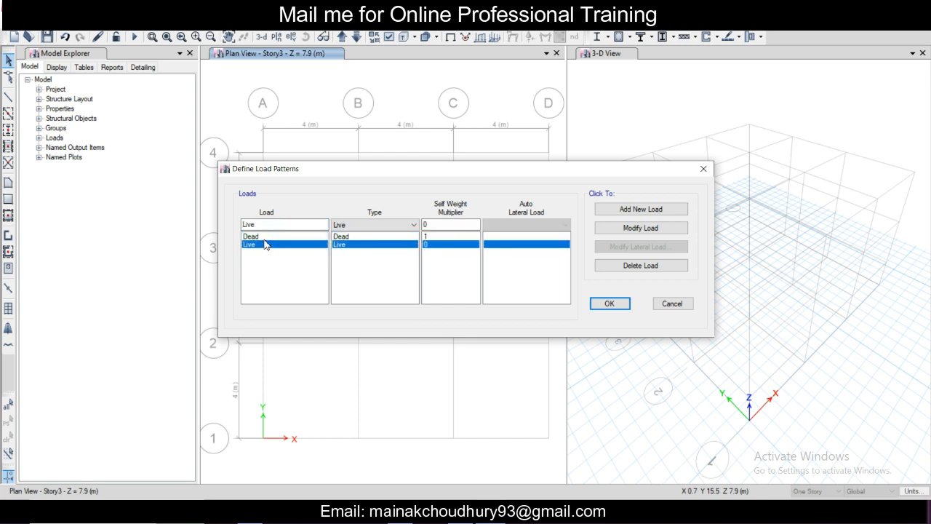
left_click(263, 236)
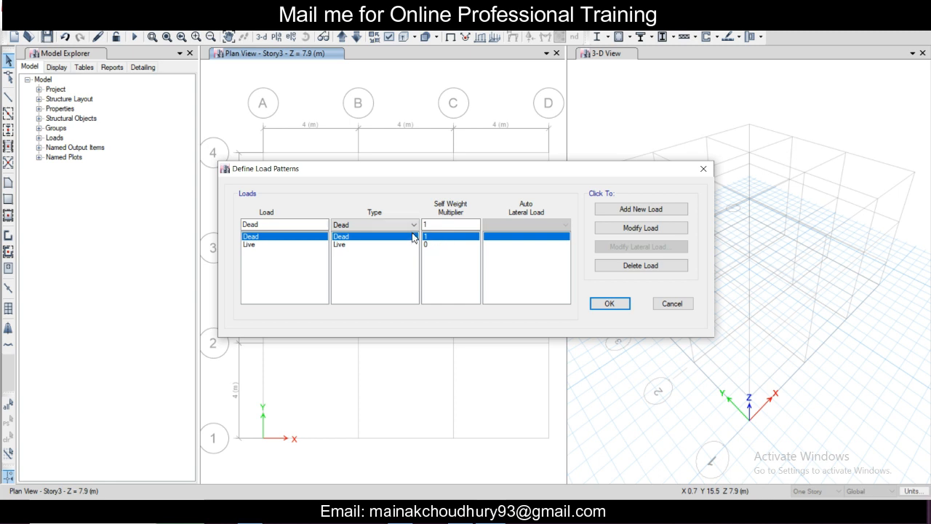
left_click(285, 224)
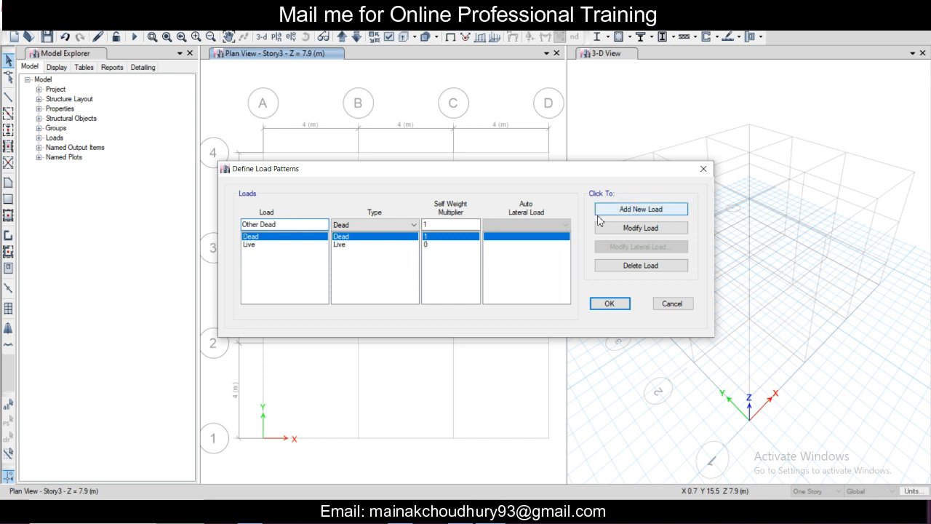
left_click(620, 212)
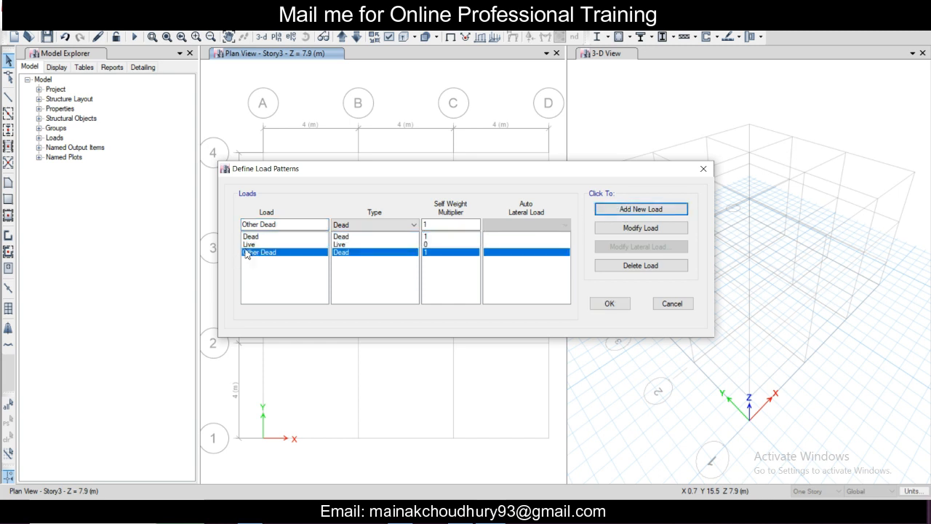
Step: Add a load pattern SLX of type Seismic with self weight multiplier 0 and IS1893 2002 auto lateral load
type("SLX")
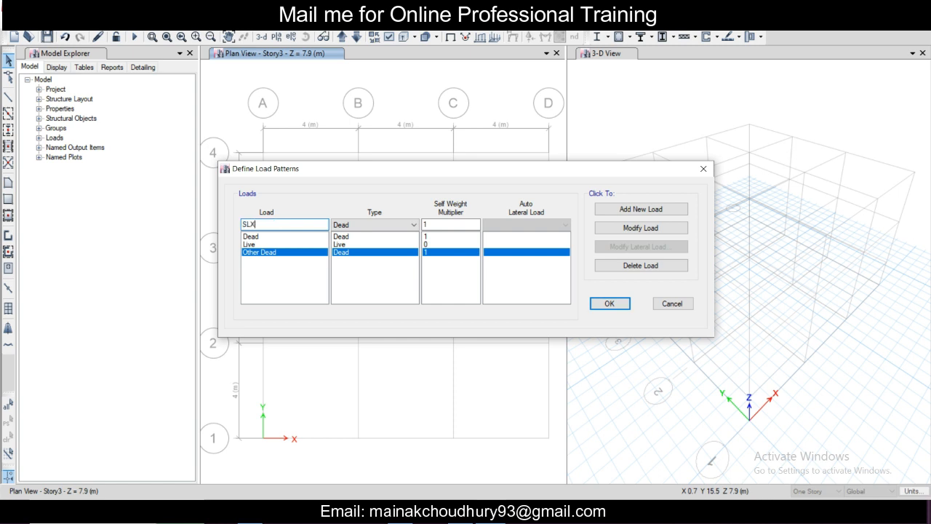
left_click(374, 224)
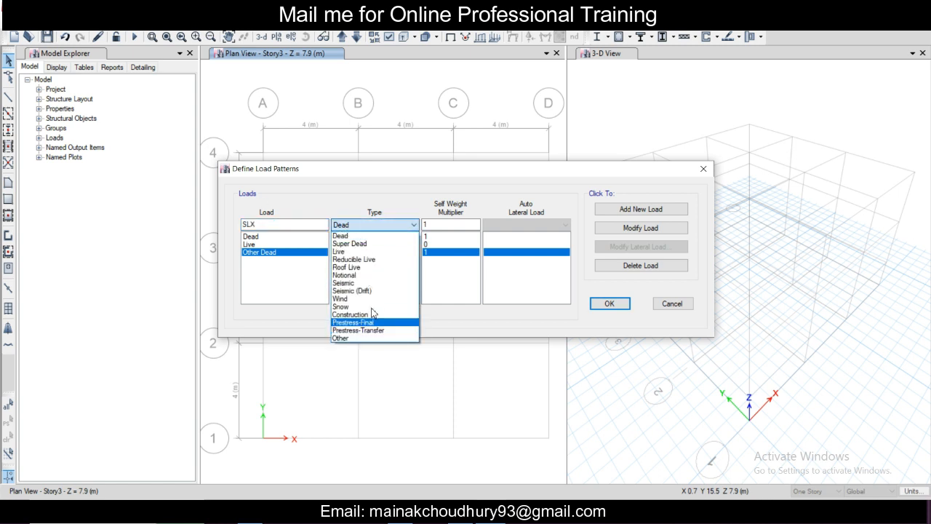
left_click(371, 283)
left_click(538, 225)
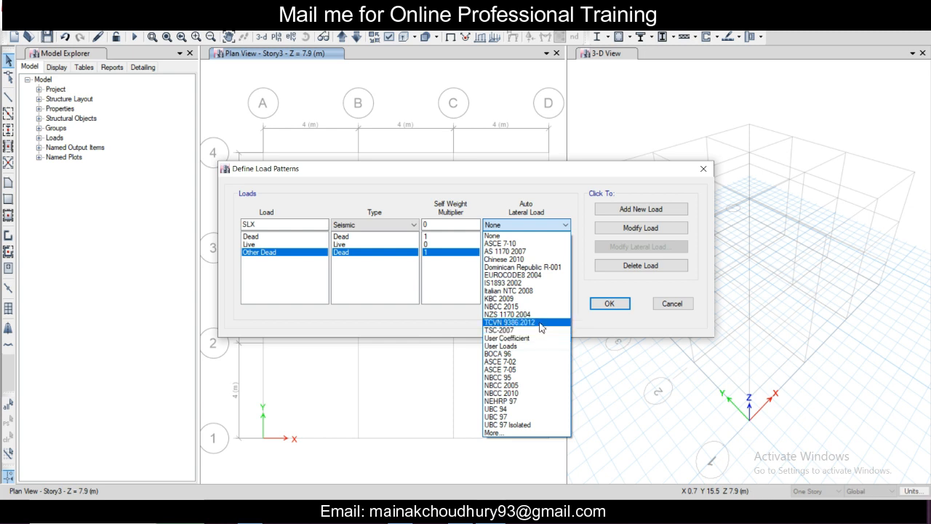
left_click(542, 283)
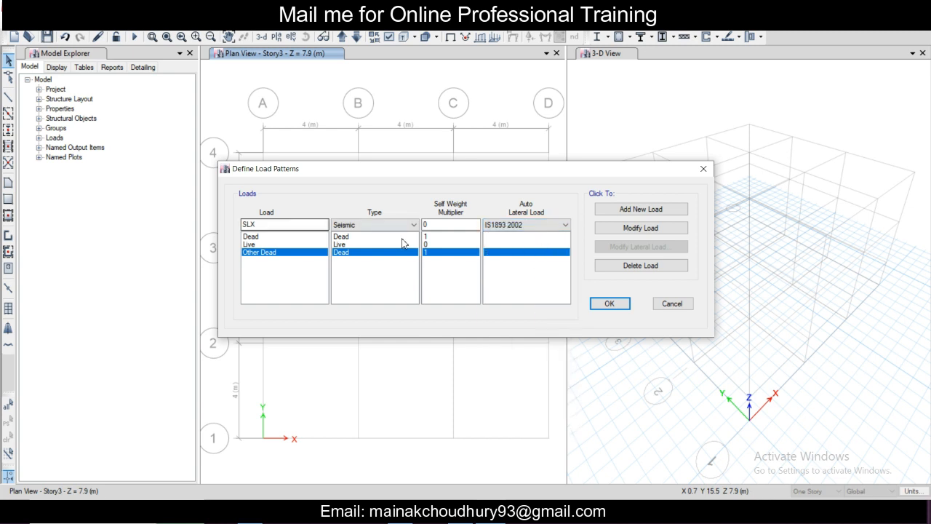
left_click(630, 210)
Step: Add a second seismic load pattern named SLY with the same IS1893 2002 auto lateral load
left_click(266, 223)
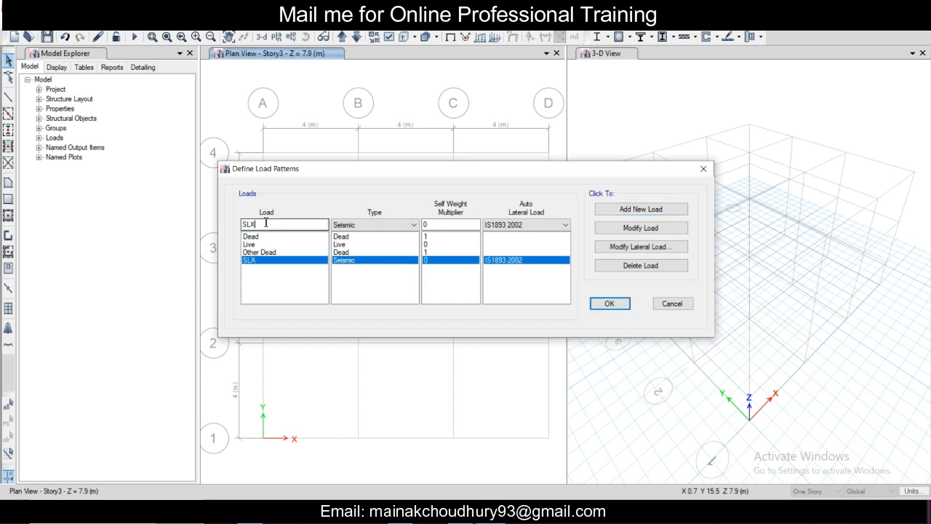
type("Y")
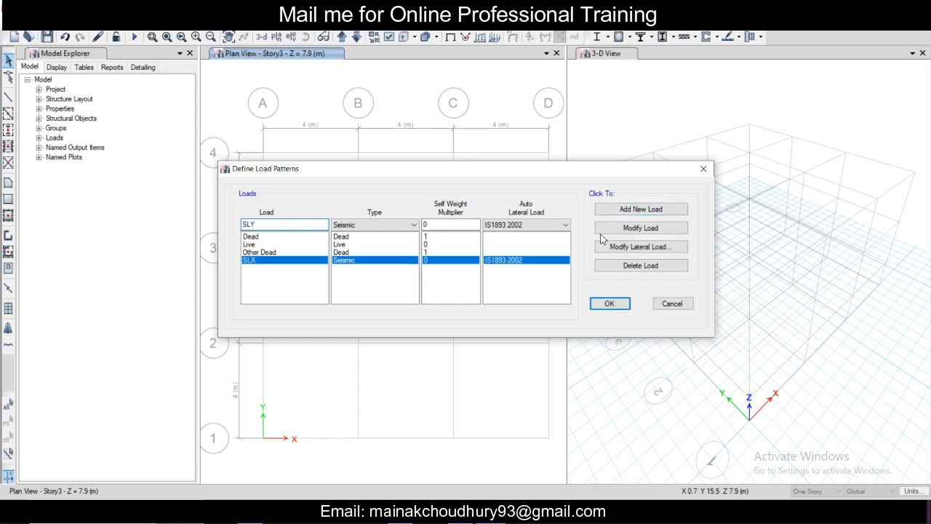
left_click(648, 210)
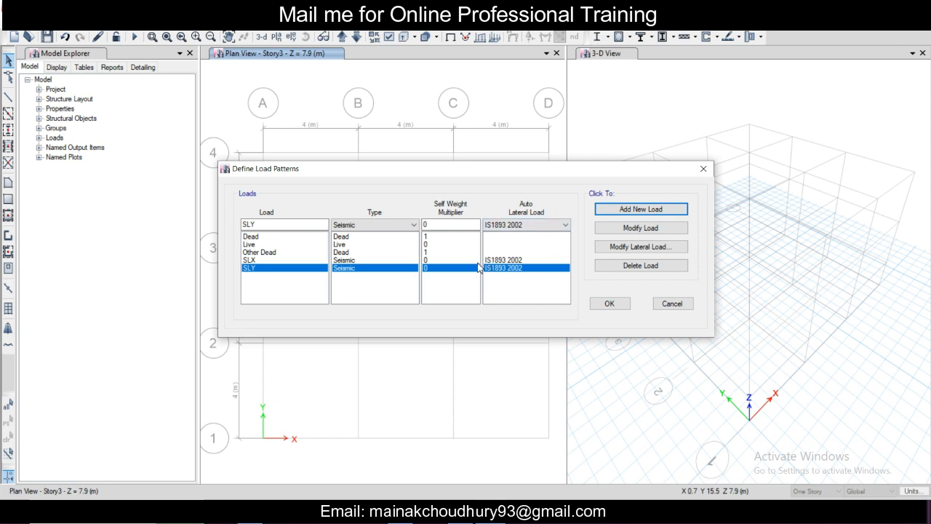
Step: Restrict SLX's lateral load to the X direction by excluding Y Dir and both Y Dir eccentricity options
left_click(355, 260)
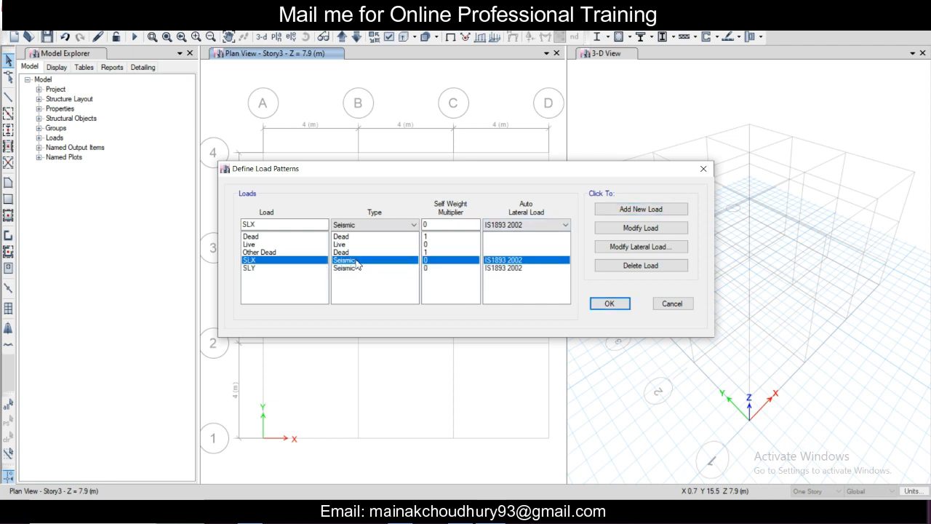
left_click(615, 247)
left_click(369, 179)
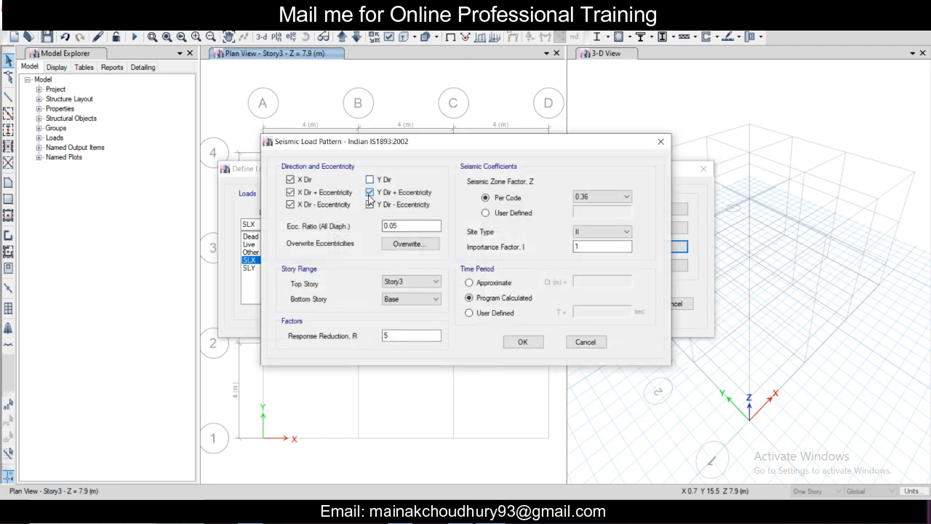
left_click(370, 192)
left_click(370, 205)
Step: Consult Table 8 Importance Factor in the IS 1893 (Part 1) : 2016 PDF, then return to the SLX seismic load pattern
key("alt+Tab")
scroll(643, 331, "up", 2)
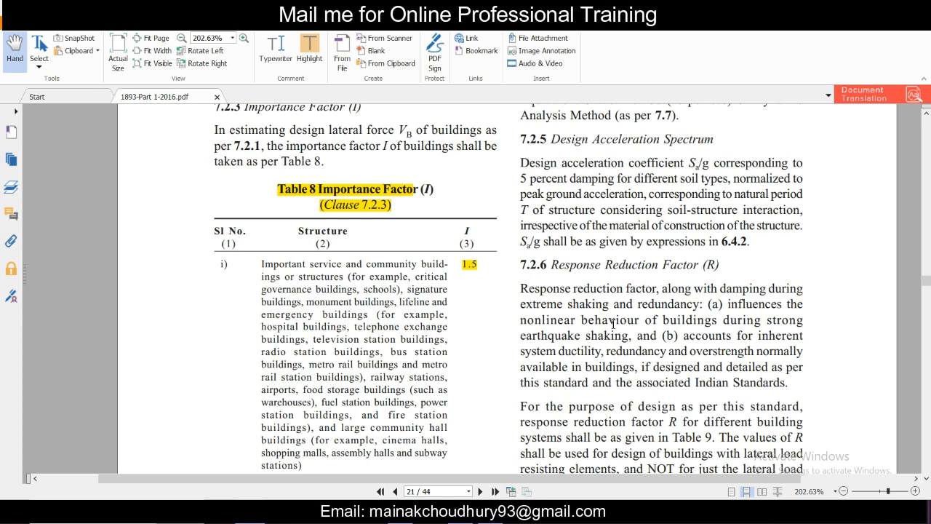
scroll(612, 322, "down", 1)
scroll(376, 275, "down", 3)
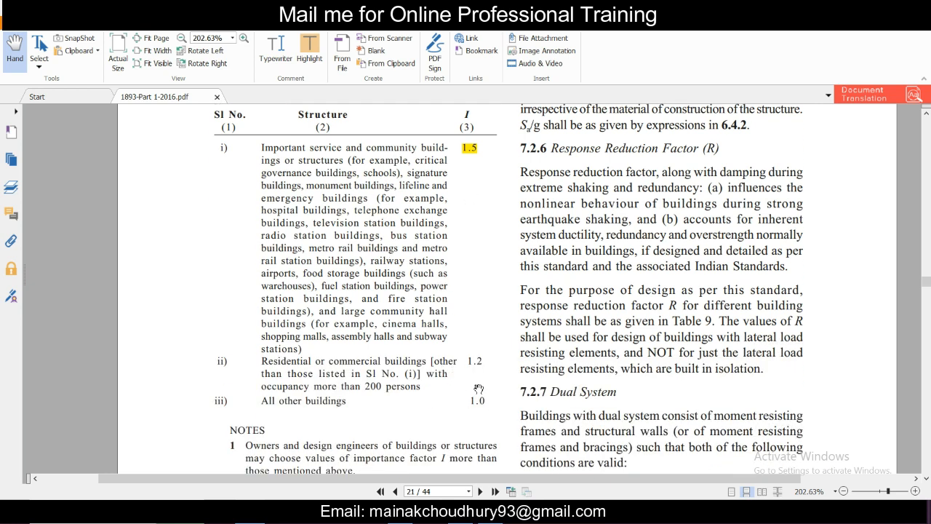
scroll(506, 357, "up", 1)
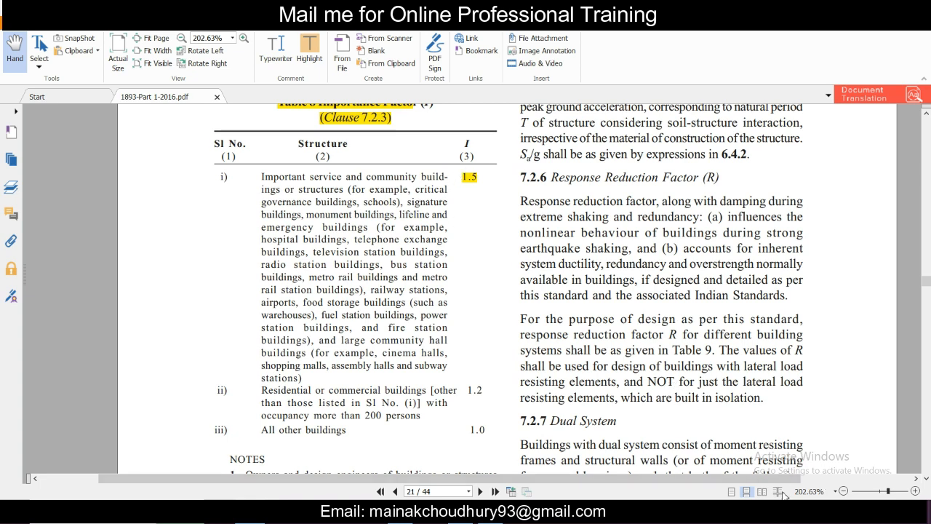
left_click(495, 513)
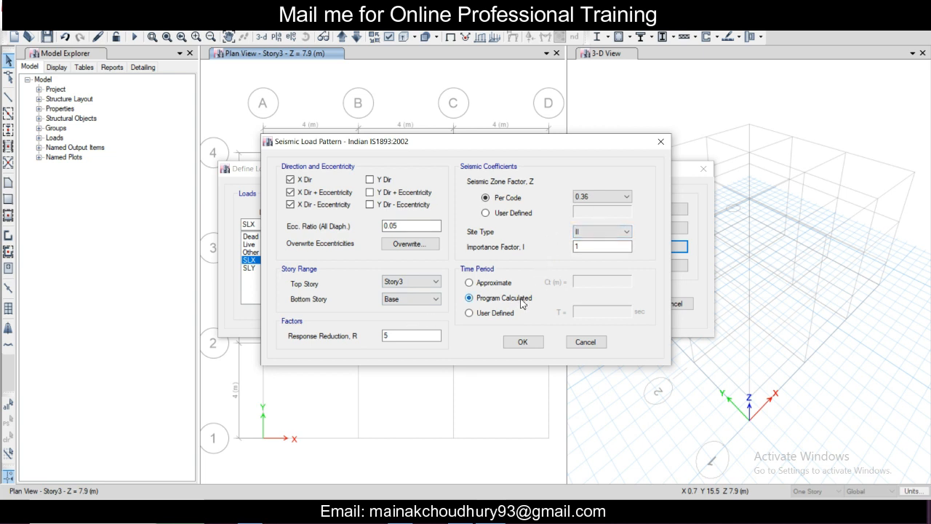
Step: Choose a user-defined time period for the SLX seismic load pattern
left_click(505, 283)
left_click(501, 299)
left_click(501, 313)
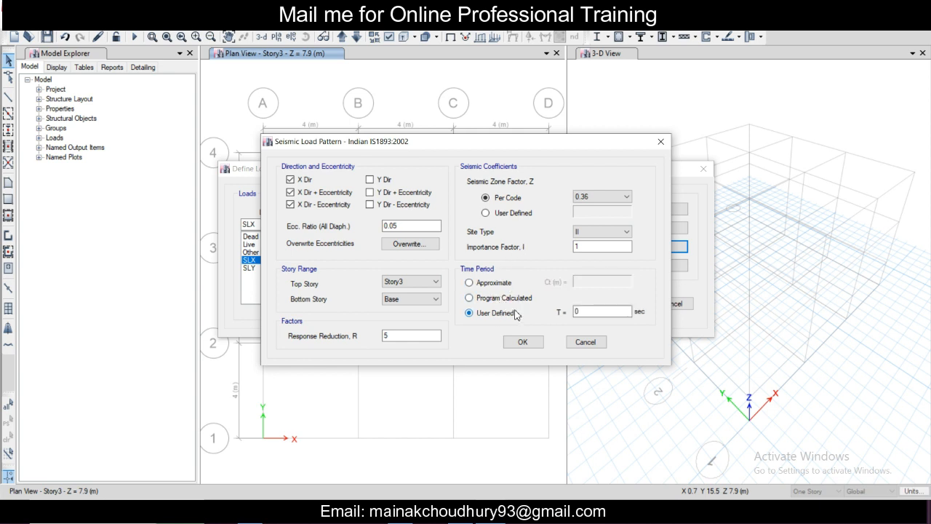
Step: Switch to the IS 1893 (Part 1) : 2016 PDF and read the clause 7.6.2(a) natural period formulas for bare MRF buildings
left_click(806, 494)
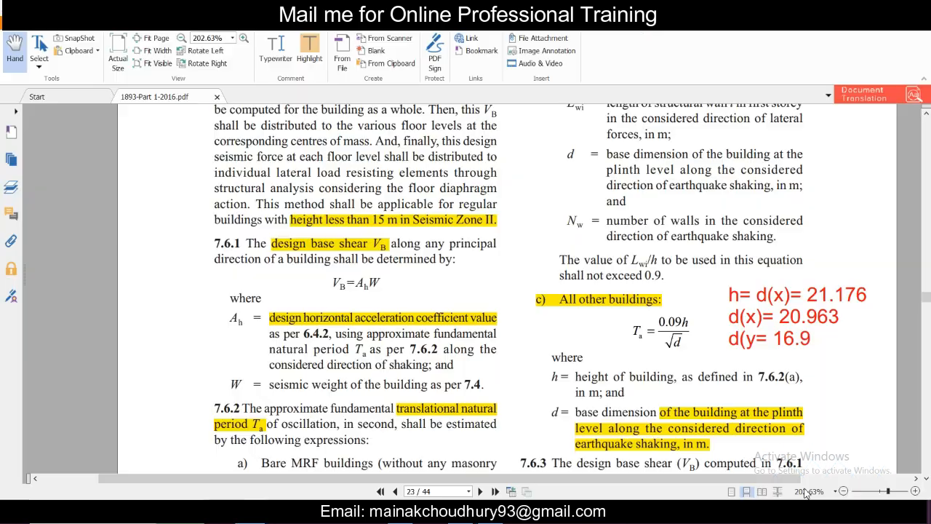
scroll(521, 352, "down", 1)
scroll(521, 353, "down", 3)
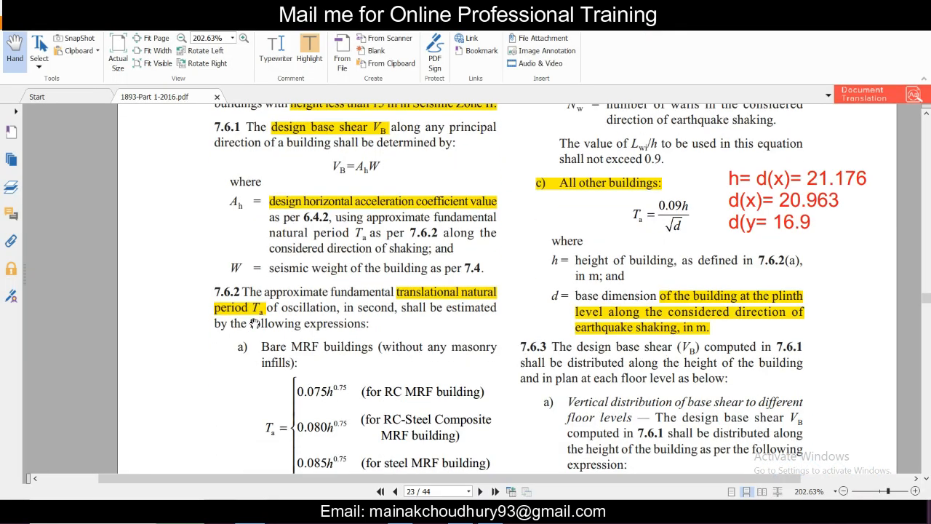
scroll(254, 321, "up", 1)
scroll(256, 318, "down", 2)
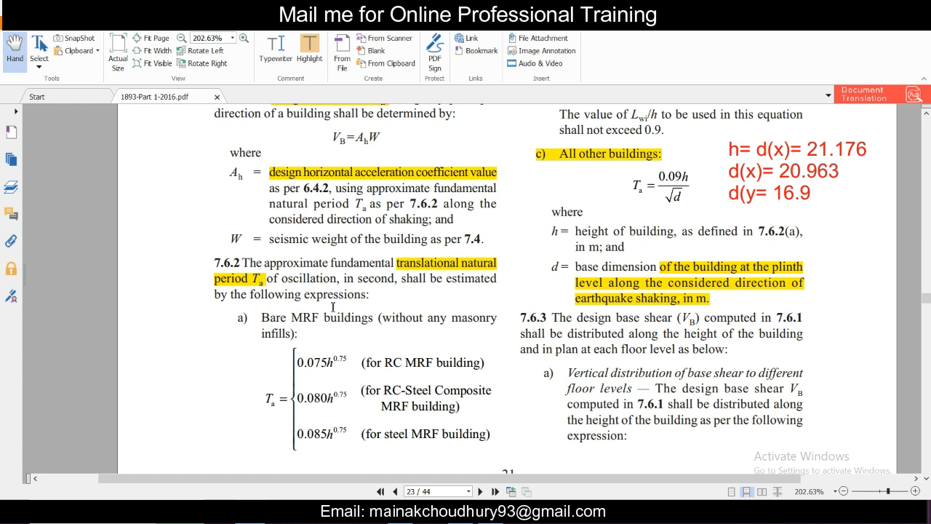
scroll(332, 306, "down", 1)
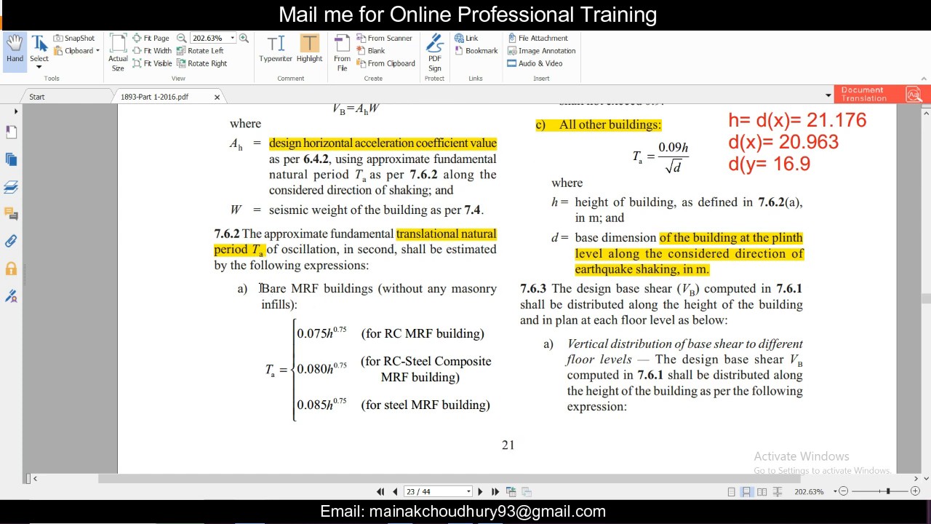
left_click_drag(264, 288, 384, 297)
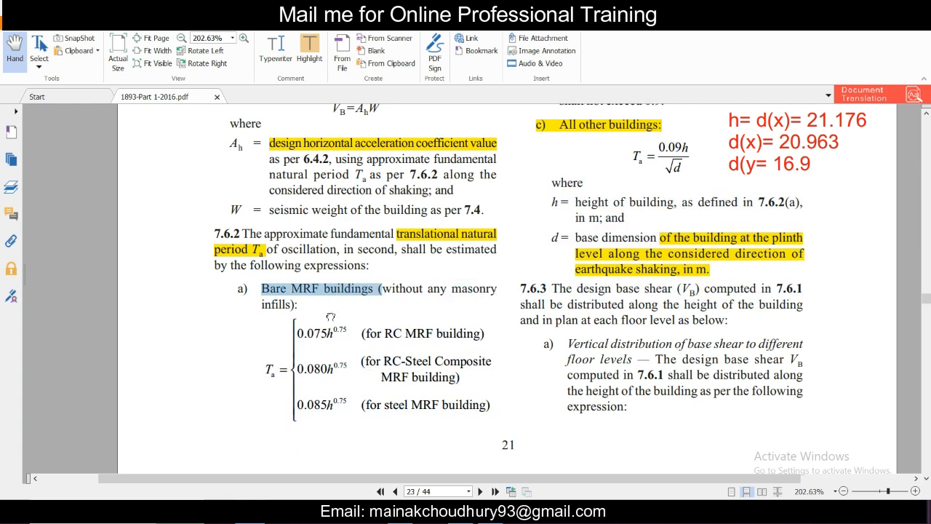
left_click(304, 309)
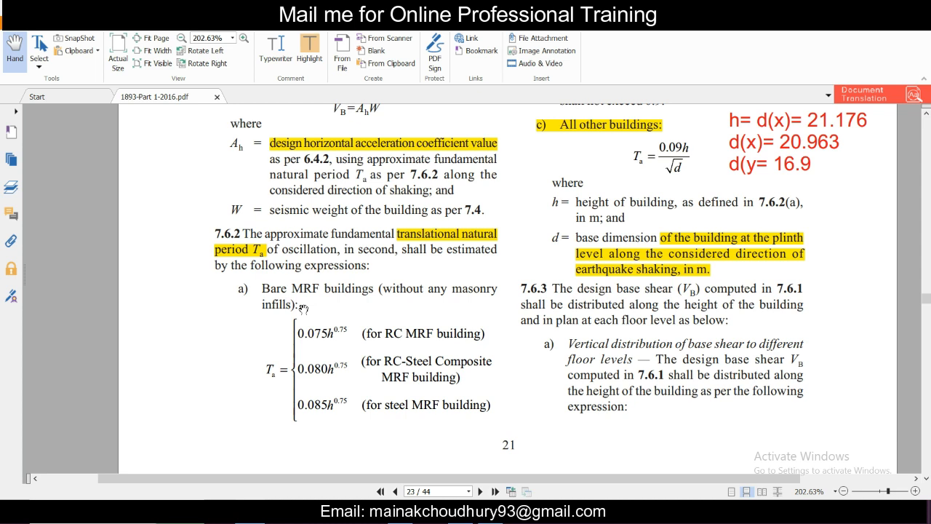
Step: Examine the clause 7.6.2(b) and (c) period formulas for buildings with RC structural walls and all other buildings, including the definitions of h and d
scroll(304, 308, "up", 1)
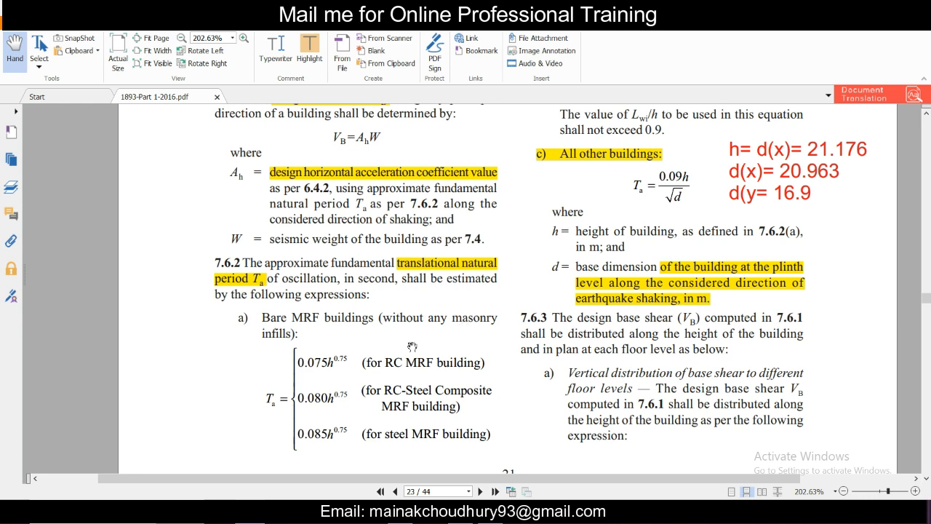
scroll(412, 347, "up", 20)
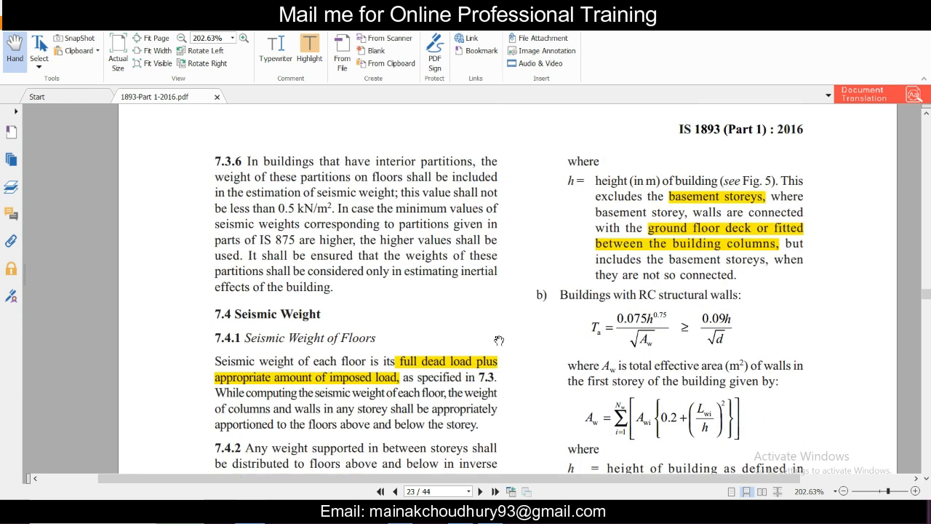
scroll(720, 337, "down", 2)
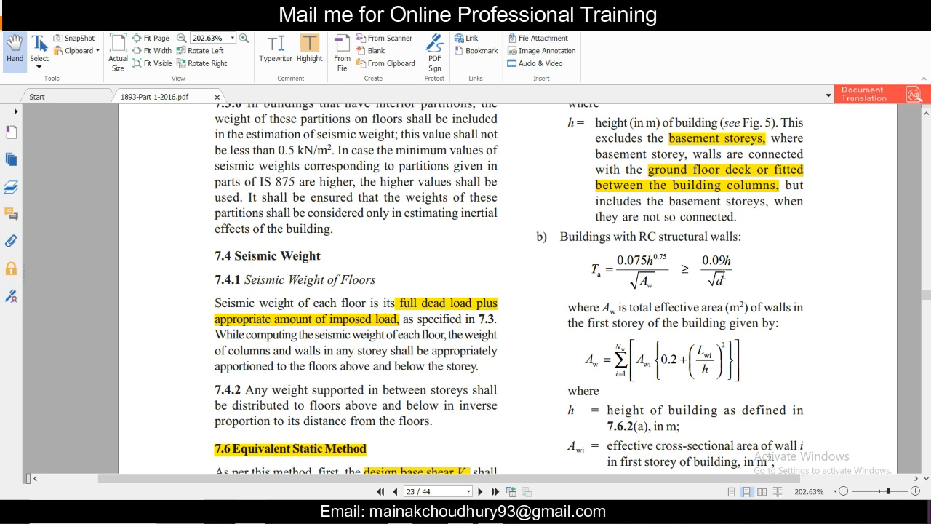
scroll(699, 299, "down", 10)
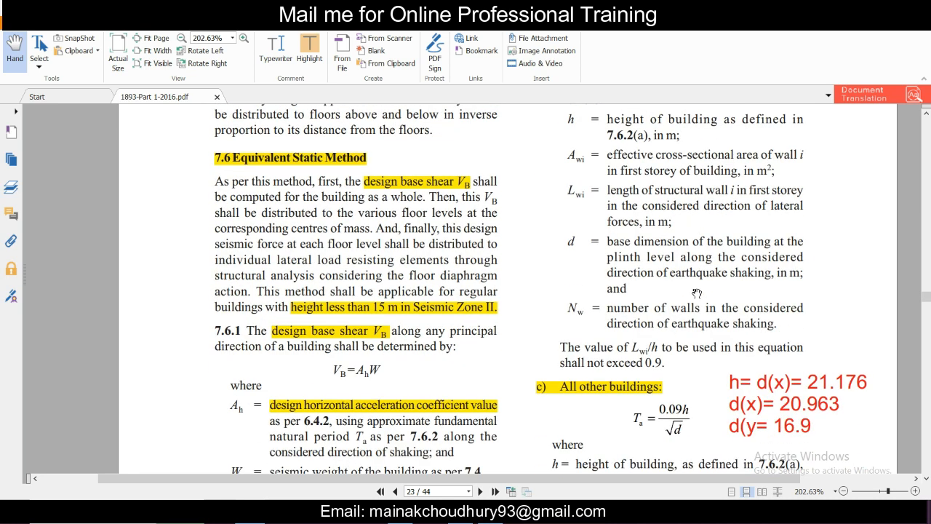
scroll(698, 272, "down", 3)
scroll(444, 267, "down", 3)
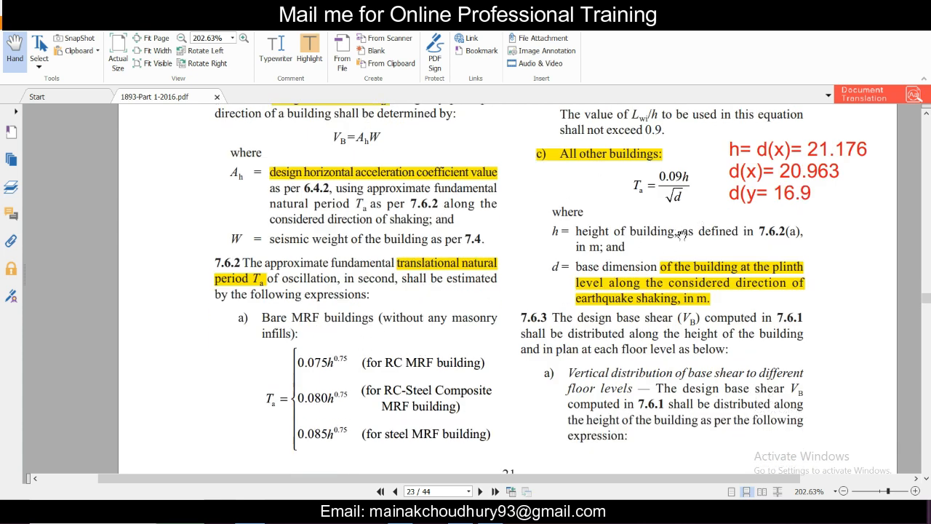
scroll(680, 236, "up", 1)
scroll(719, 235, "up", 2)
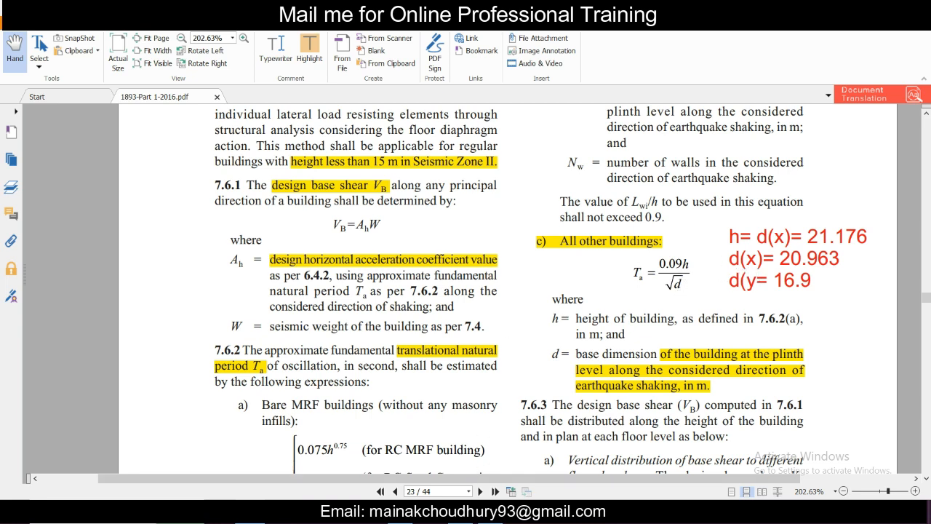
left_click(477, 511)
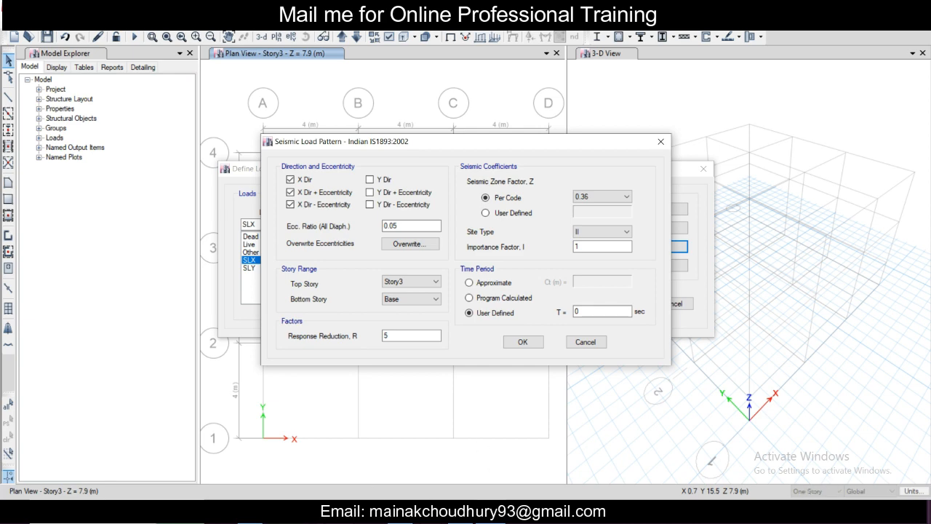
key("alt+Tab")
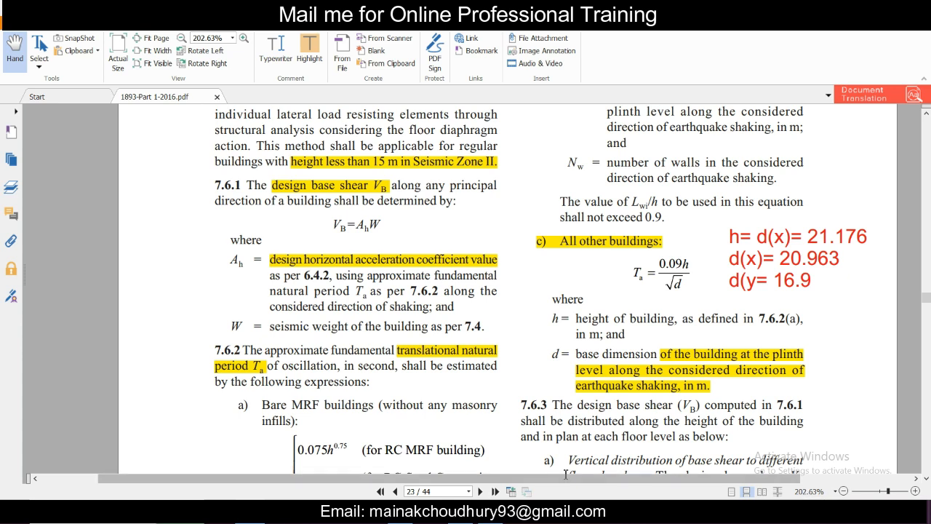
Step: Return to ETABS and set SLX's user-defined time period T to 0.135 sec
left_click(550, 512)
left_click(613, 314)
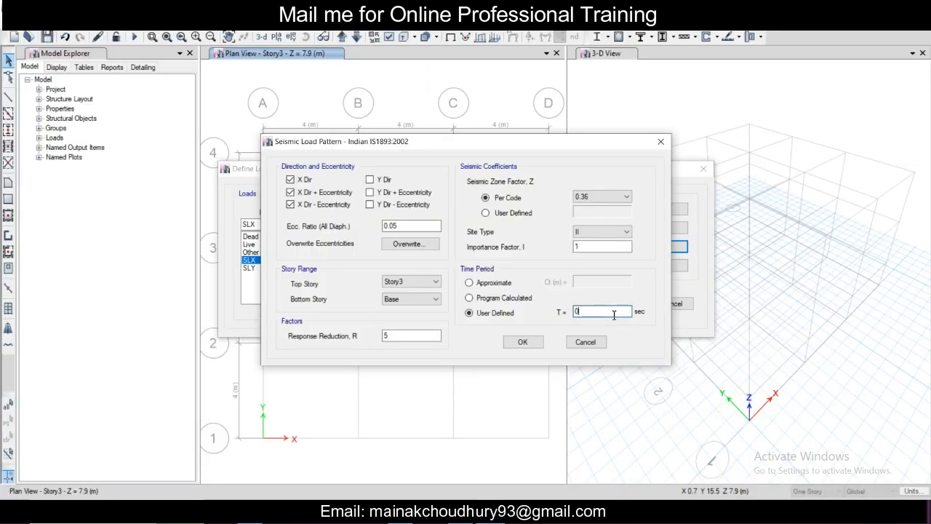
type(".135")
Step: Choose Base as the bottom story of SLX's story range and accept the seismic load settings
left_click(431, 299)
left_click(426, 325)
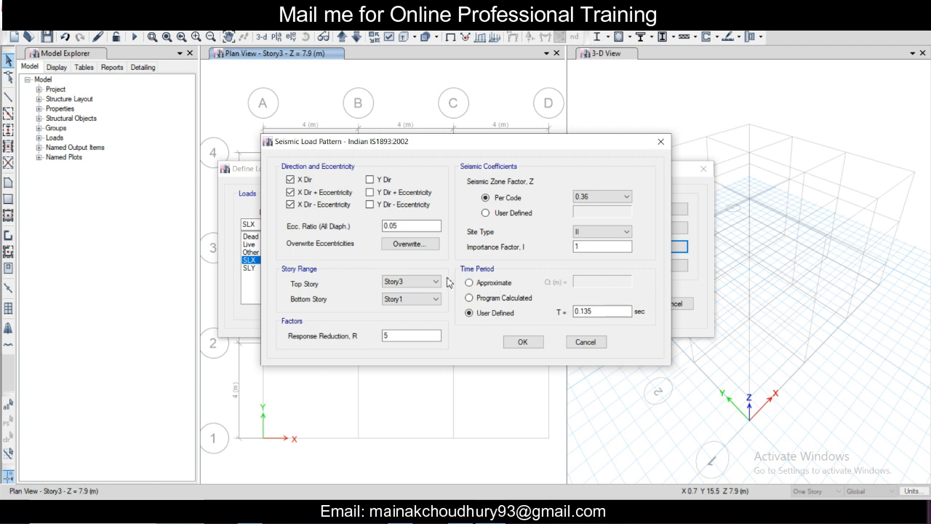
left_click(426, 303)
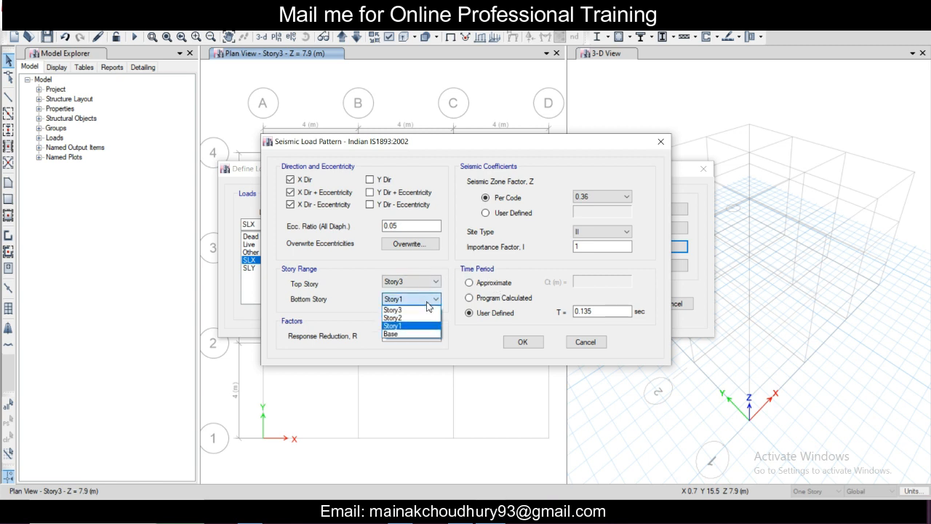
left_click(409, 334)
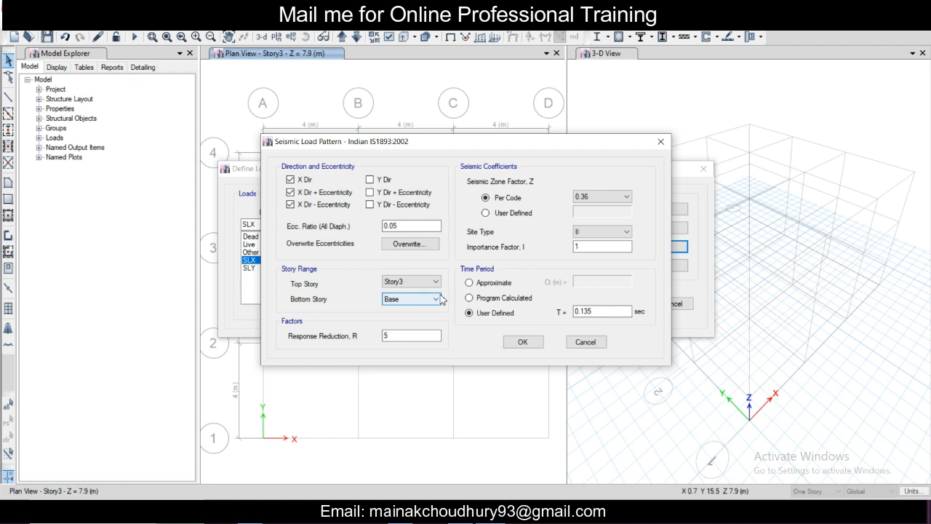
left_click(524, 344)
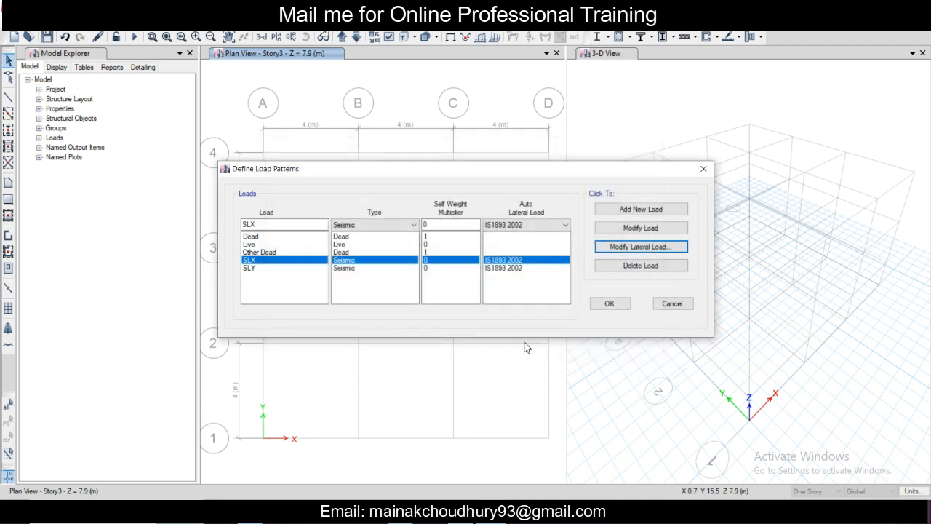
Step: Open the lateral load settings of the SLY pattern and choose a user-defined time period
left_click(339, 268)
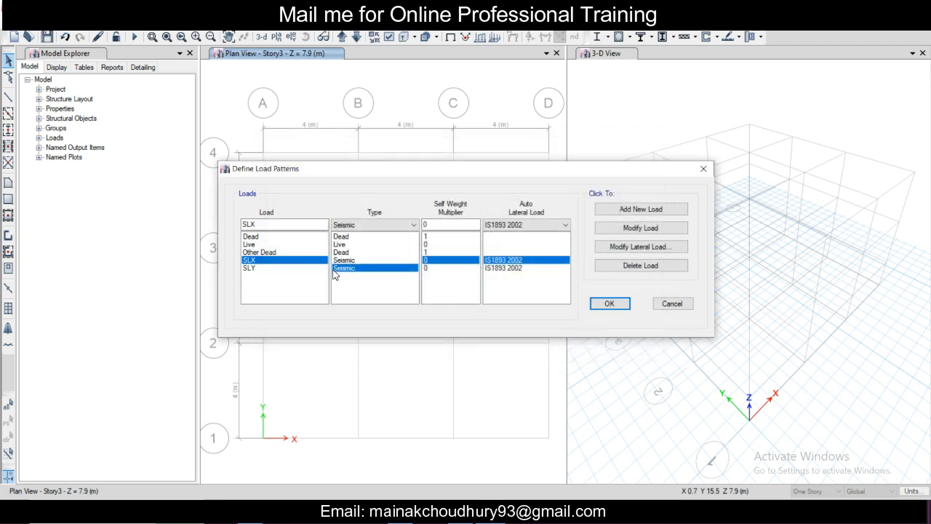
left_click(649, 247)
left_click(489, 313)
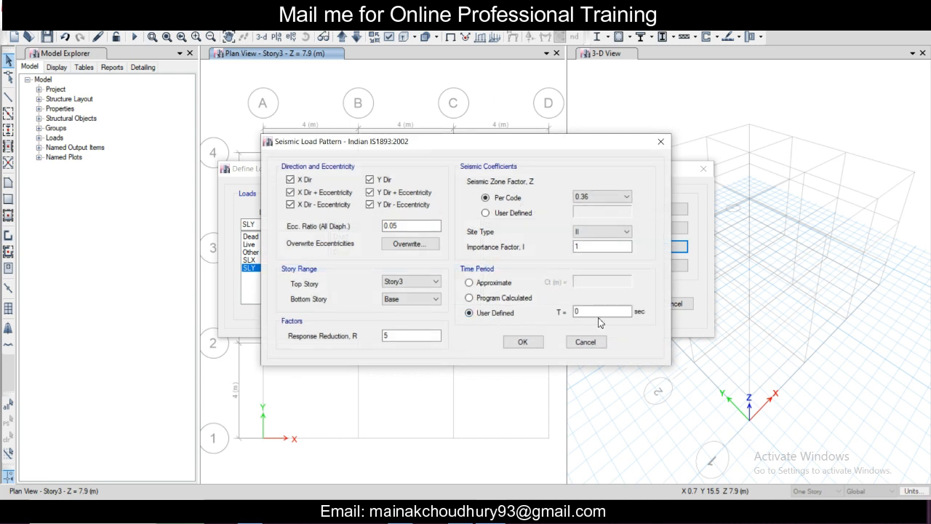
left_click(600, 312)
Step: Restrict SLY's lateral load to the Y direction by excluding X Dir and both X Dir eccentricity options, and accept the settings
left_click(321, 204)
left_click(307, 192)
left_click(299, 180)
left_click(529, 345)
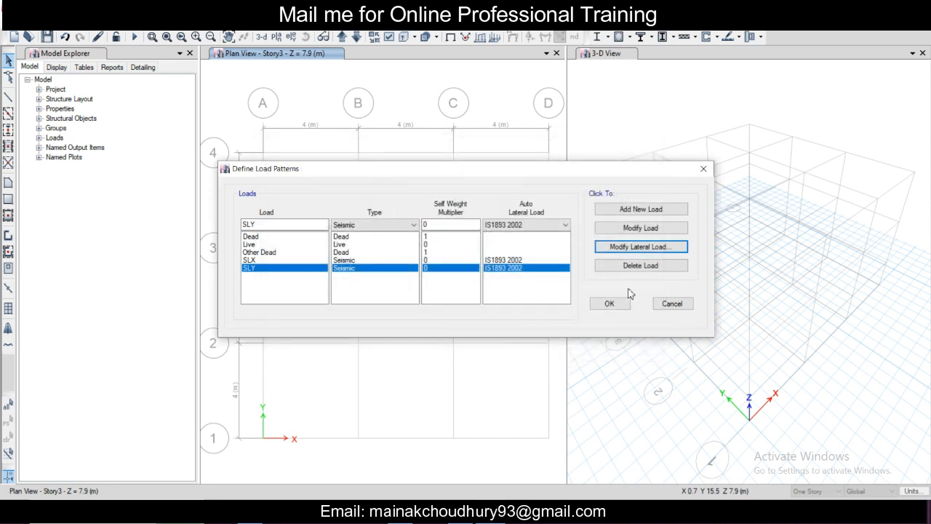
Step: Review SLX's lateral load settings, close them without changes, and accept the load pattern definitions
left_click(524, 261)
left_click(617, 249)
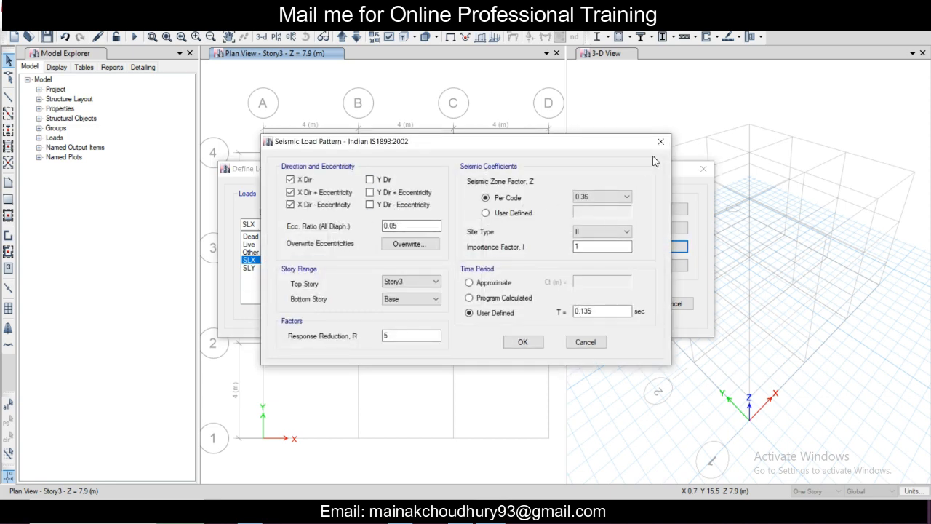
left_click(660, 141)
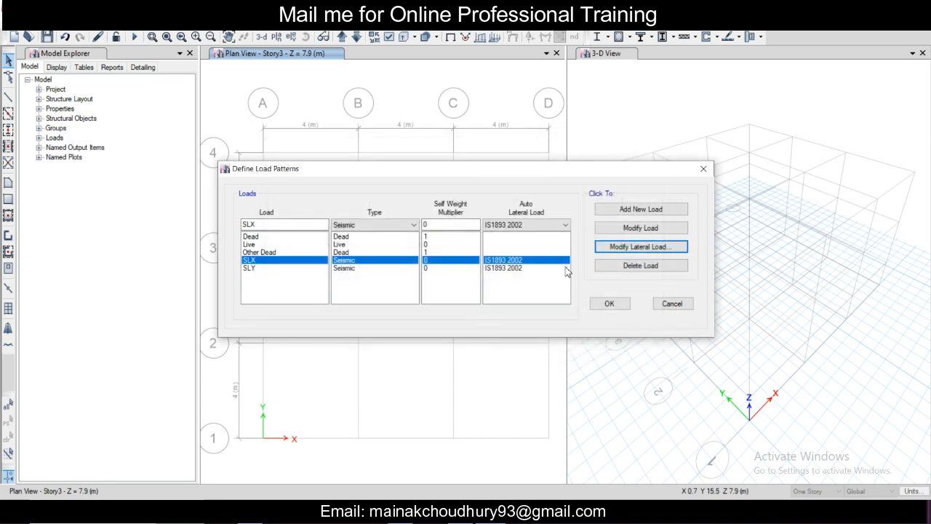
left_click(609, 304)
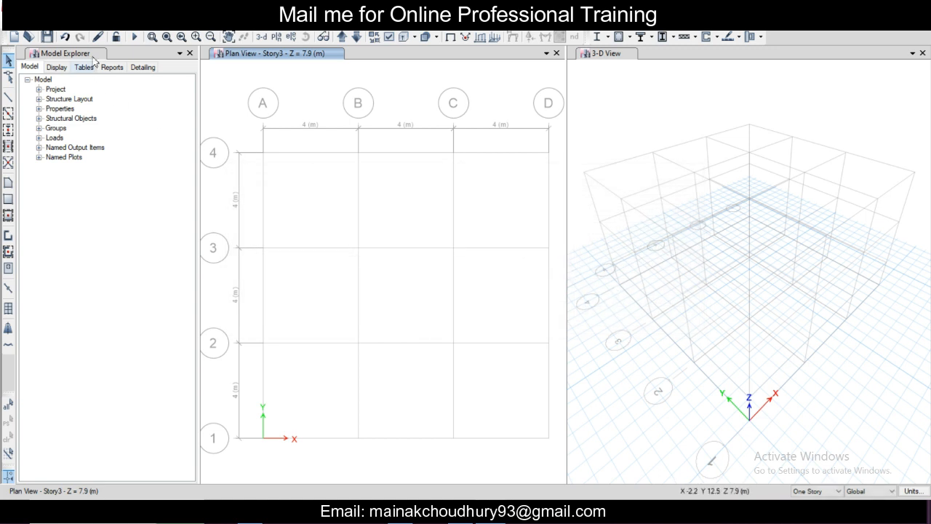
Step: Open the mass source MsSrc1 for modification and include Specified Load Patterns in it
left_click(94, 24)
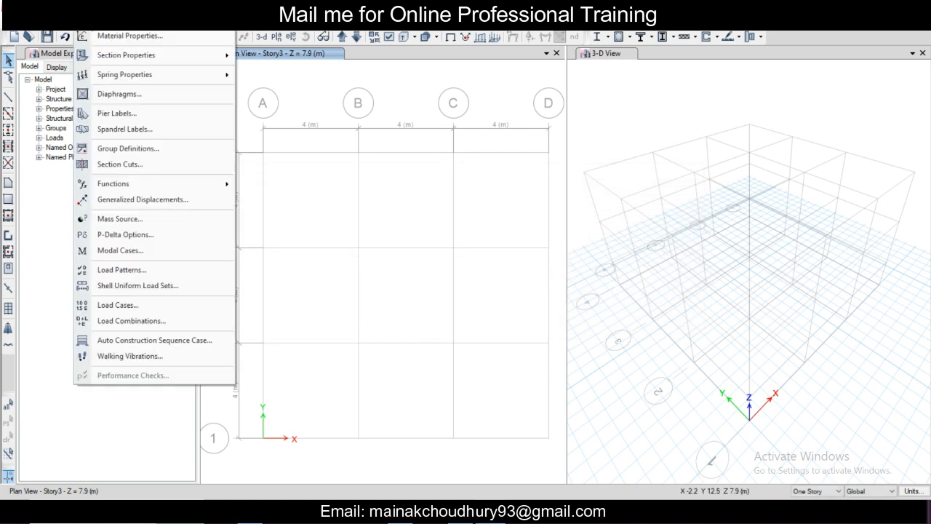
left_click(154, 223)
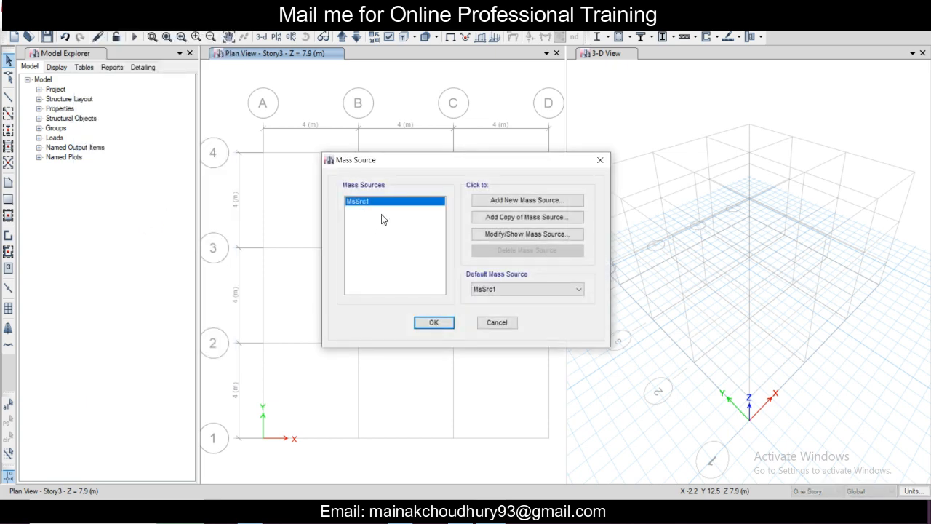
left_click(488, 235)
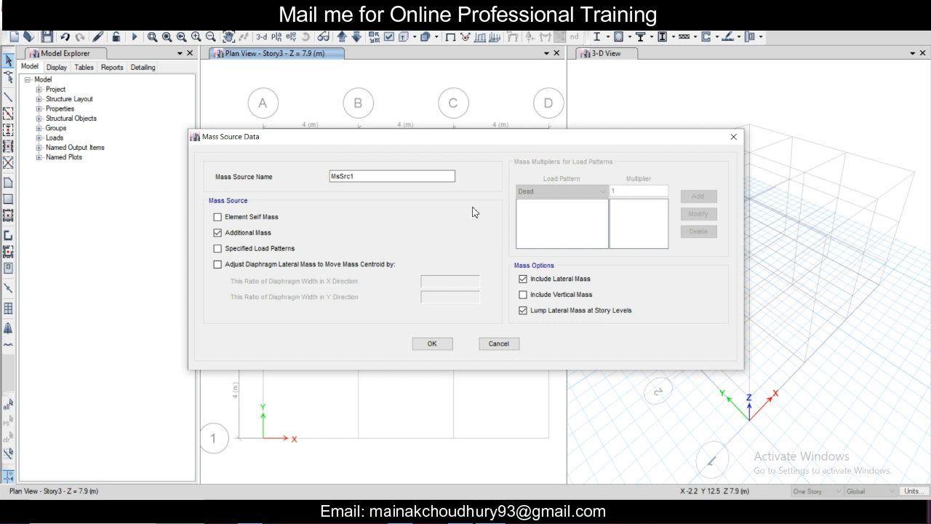
left_click(252, 249)
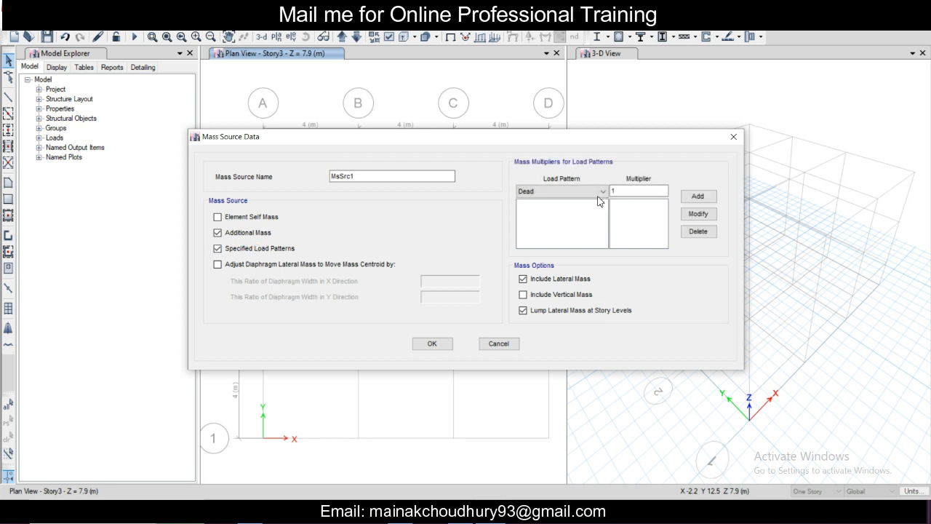
Step: Add the Dead and Other Dead load patterns to the mass source, each with multiplier 1
left_click(696, 197)
left_click(592, 192)
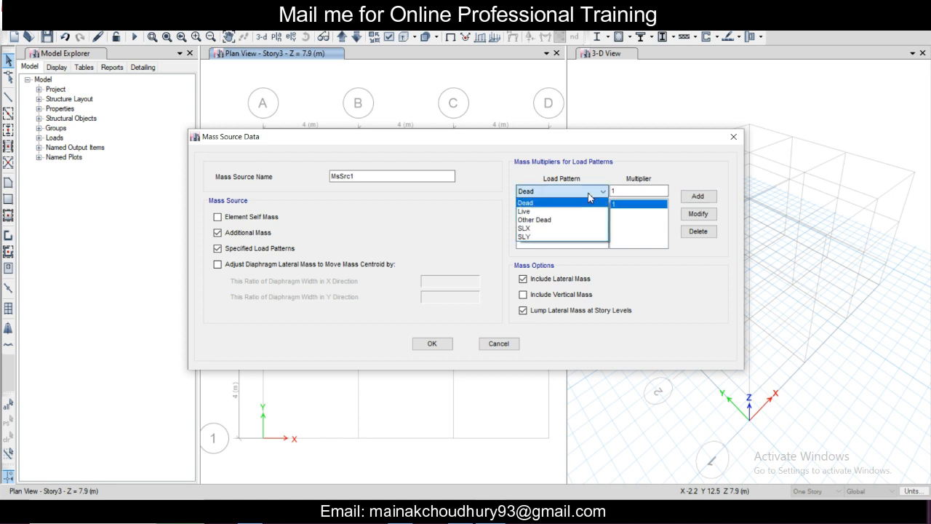
left_click(577, 221)
left_click(697, 196)
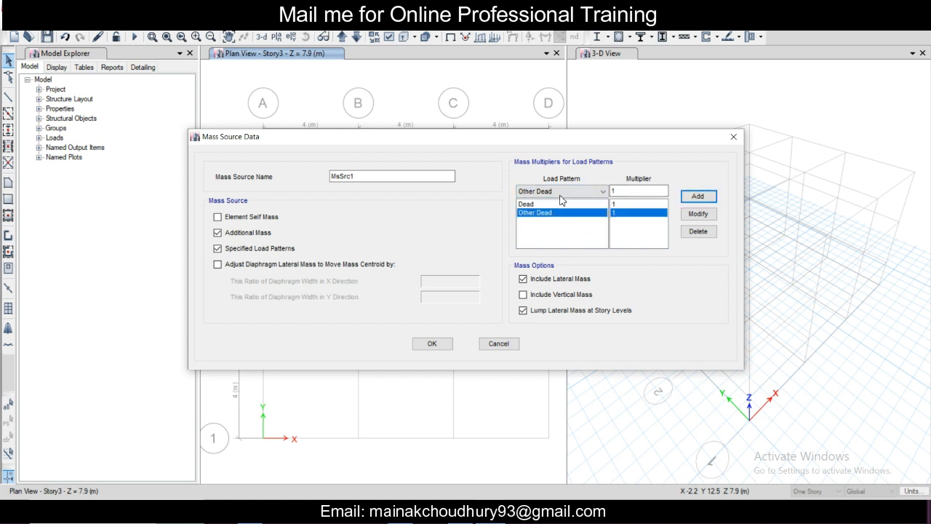
Step: Select the Live load pattern for the next mass multiplier and start editing its multiplier
left_click(558, 194)
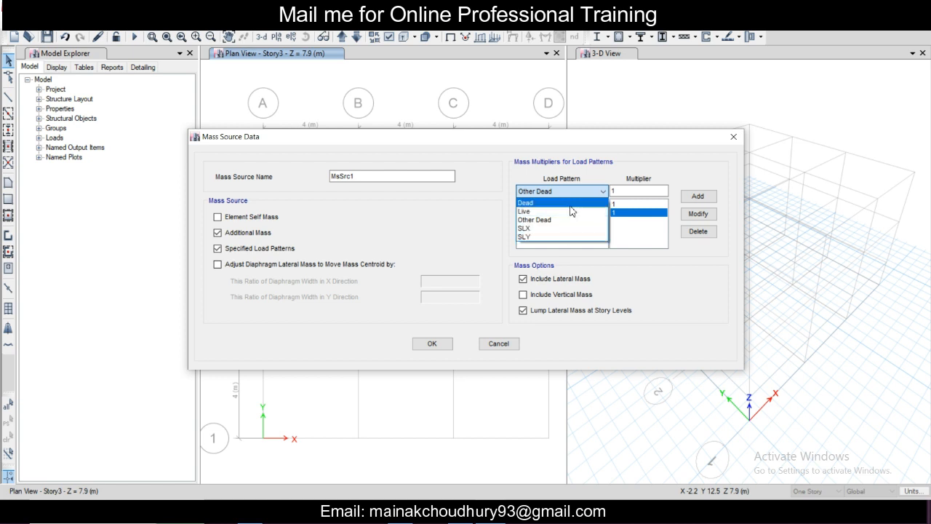
left_click(564, 211)
left_click(628, 191)
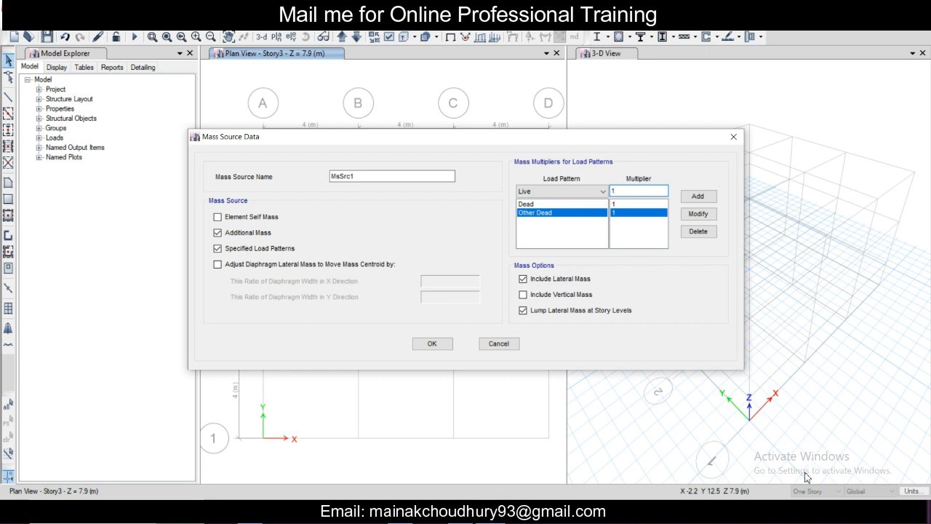
Step: Consult Table 10 in the IS 1893 PDF for the percentage of imposed load for floor loads up to and including 3.0 kN/m²
key("alt+Tab")
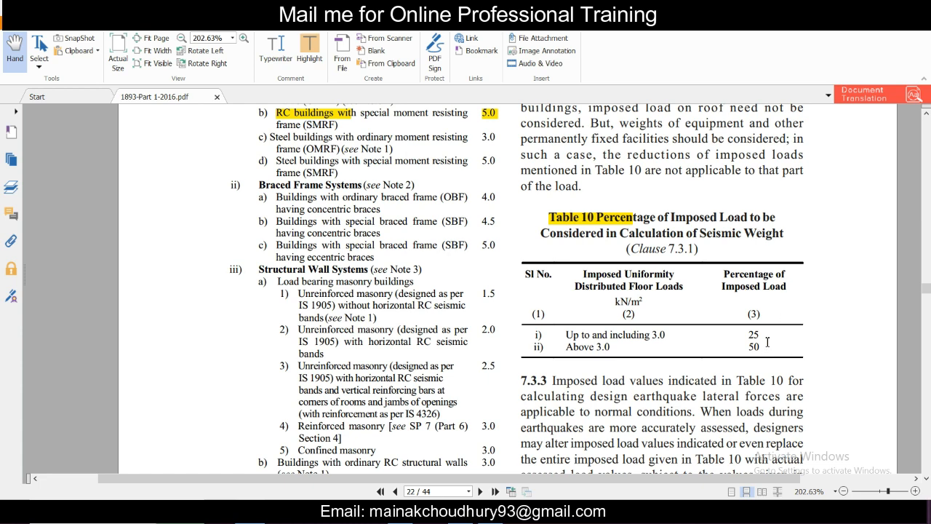
left_click_drag(763, 334, 753, 335)
left_click(764, 337)
double_click(754, 334)
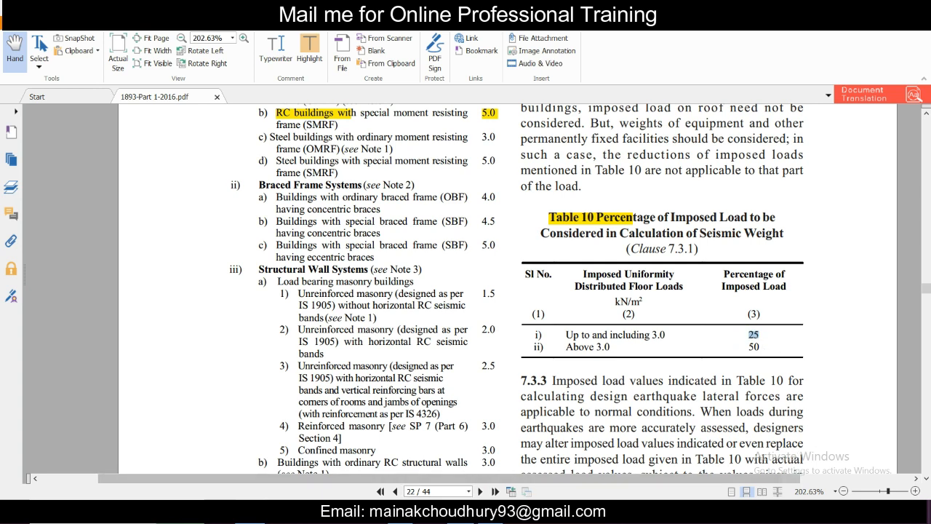
Step: Return to ETABS, add the Live load pattern to the mass source with multiplier 0.25, and accept the mass source definition
left_click(546, 513)
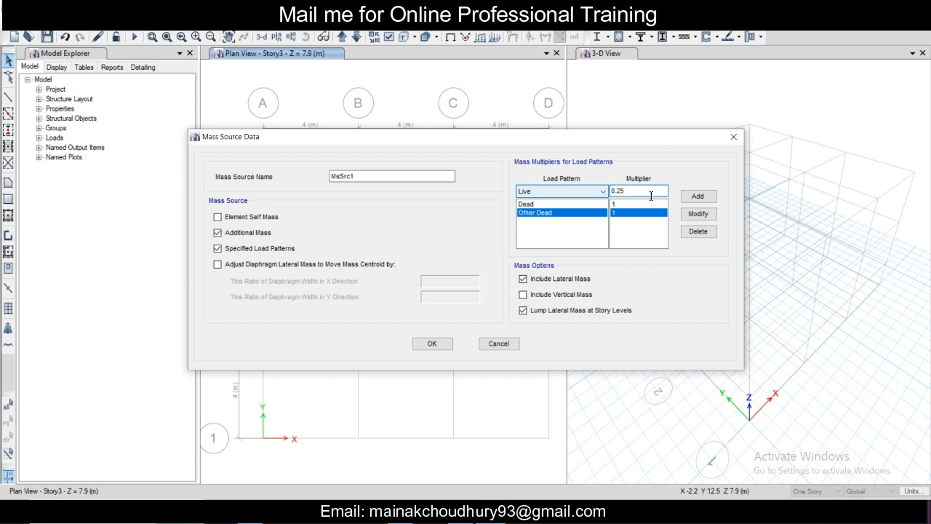
left_click(698, 197)
left_click(595, 193)
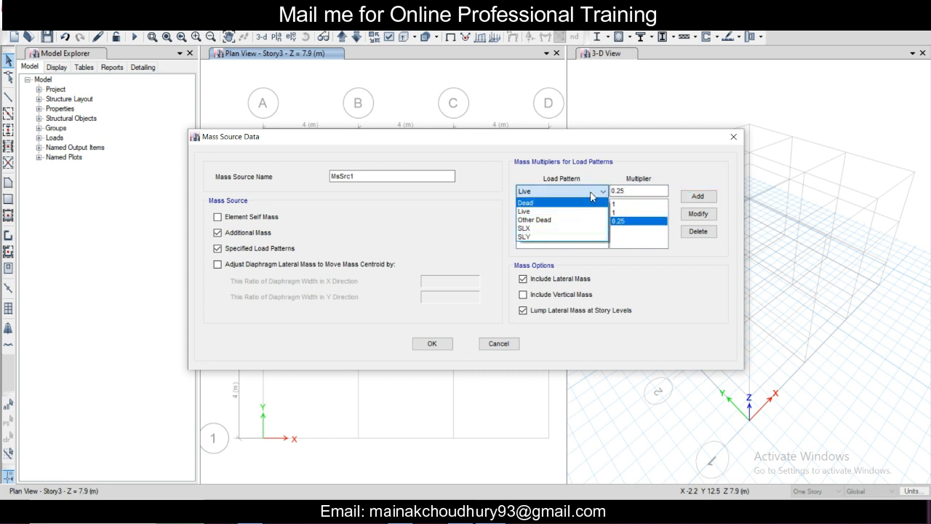
left_click(590, 193)
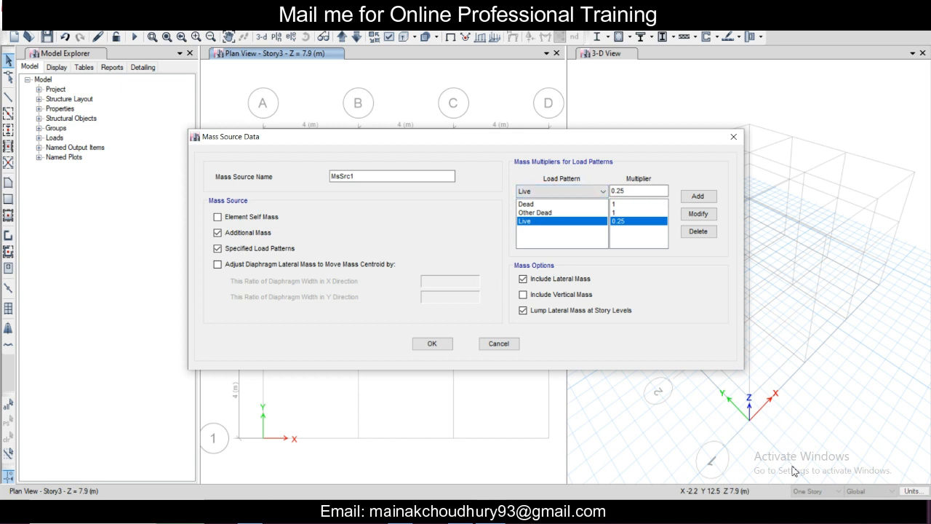
key("alt+Tab")
left_click(432, 344)
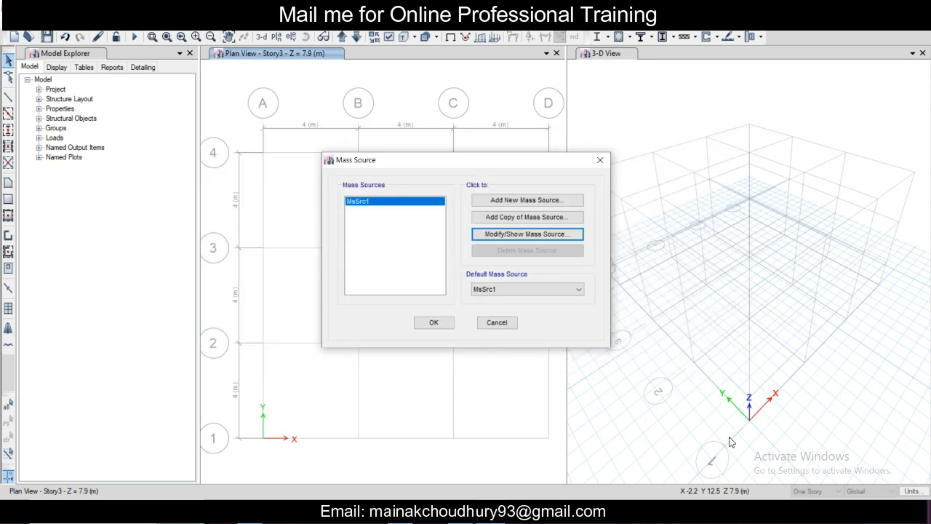
left_click(432, 324)
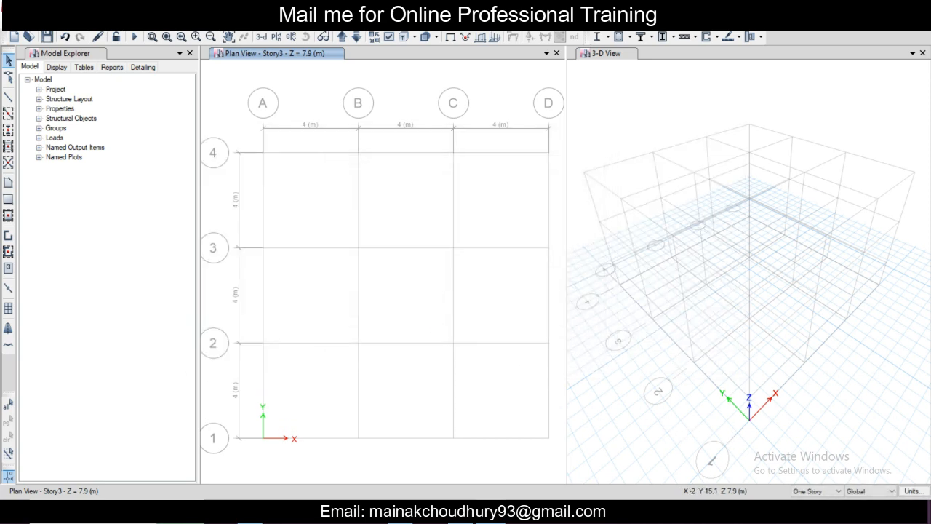
Step: Set the preset P-Delta automation method to Non-iterative - Based on Mass
left_click(97, 28)
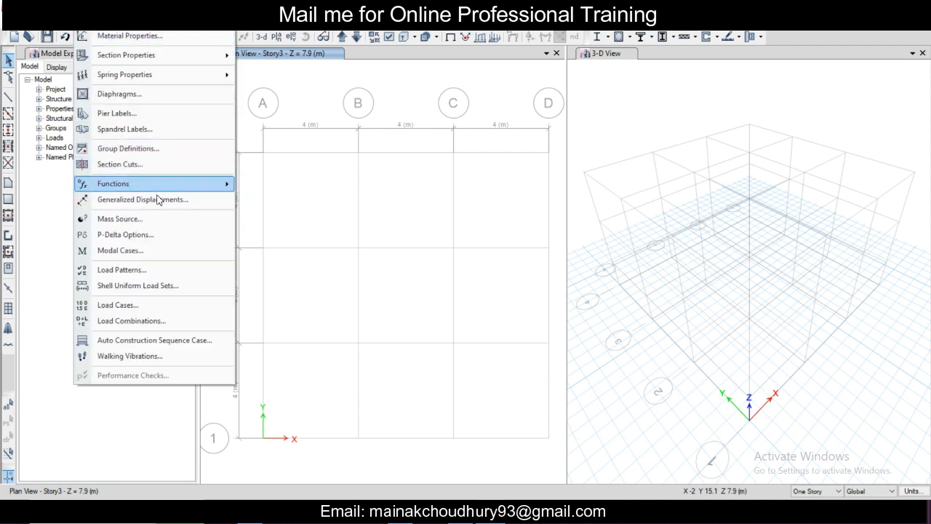
left_click(166, 235)
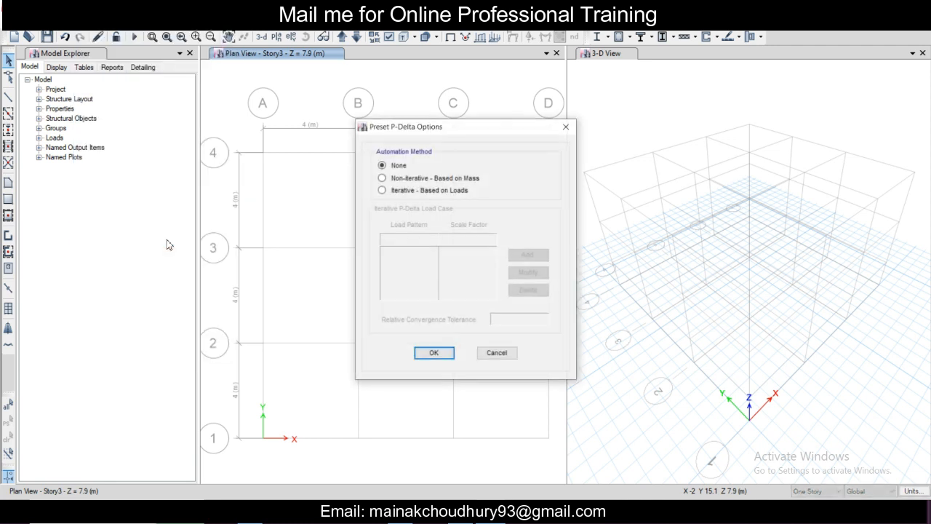
left_click(475, 181)
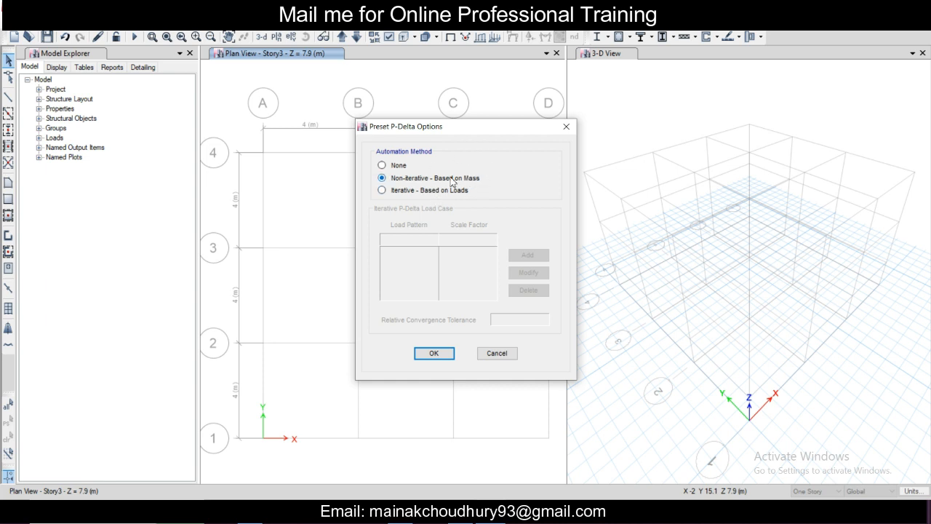
left_click(435, 354)
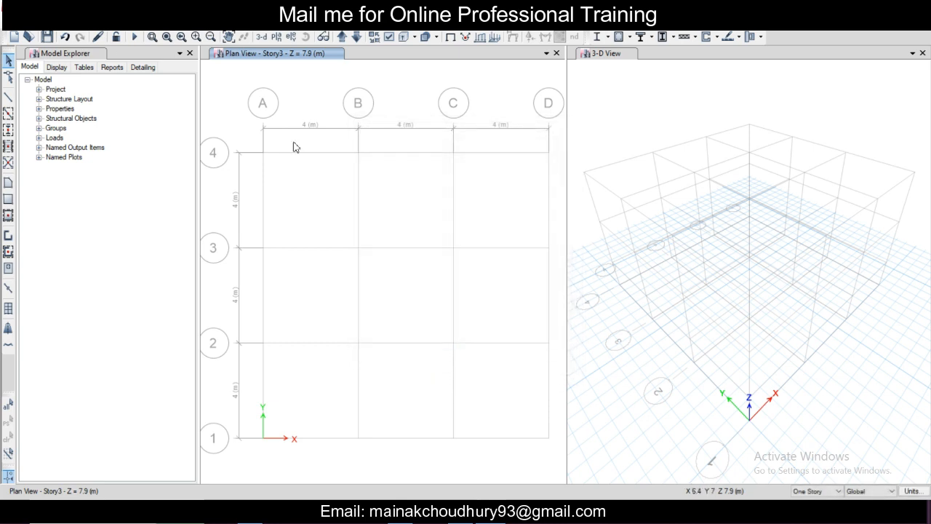
Step: Open the Modal case definition and review its name, subtype, preset P-Delta settings and mode parameters
left_click(90, 23)
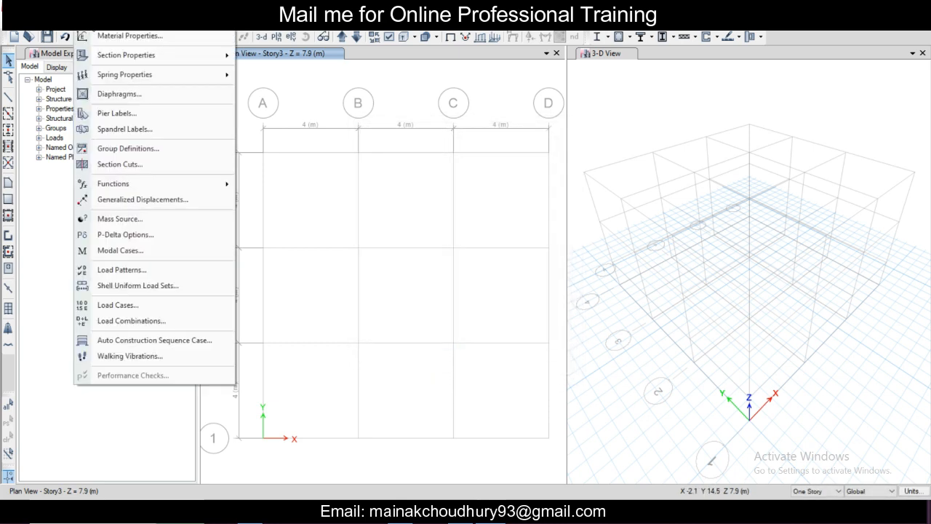
left_click(137, 251)
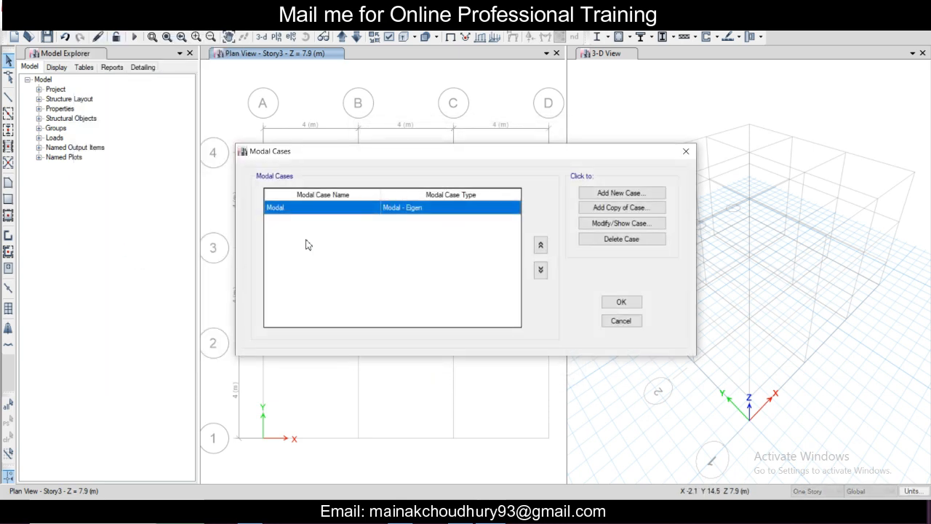
left_click(640, 224)
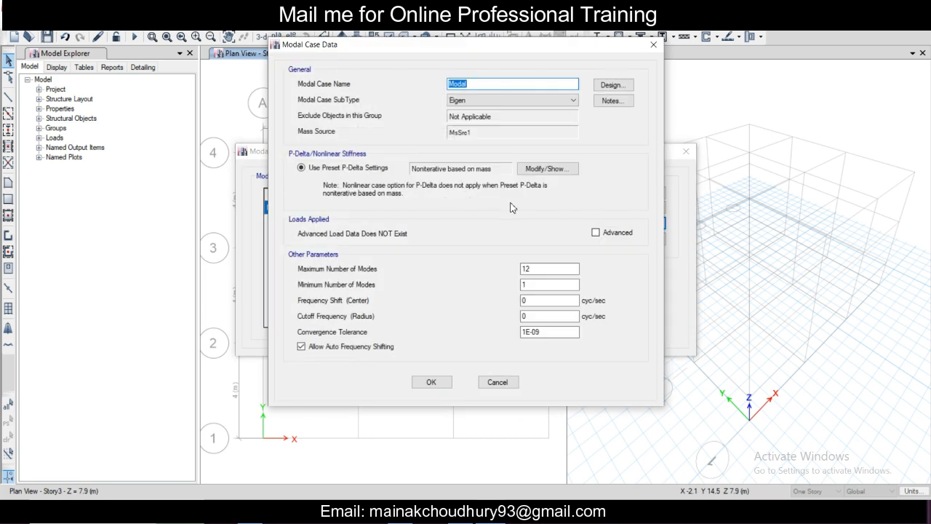
left_click(493, 84)
left_click(494, 102)
left_click(492, 109)
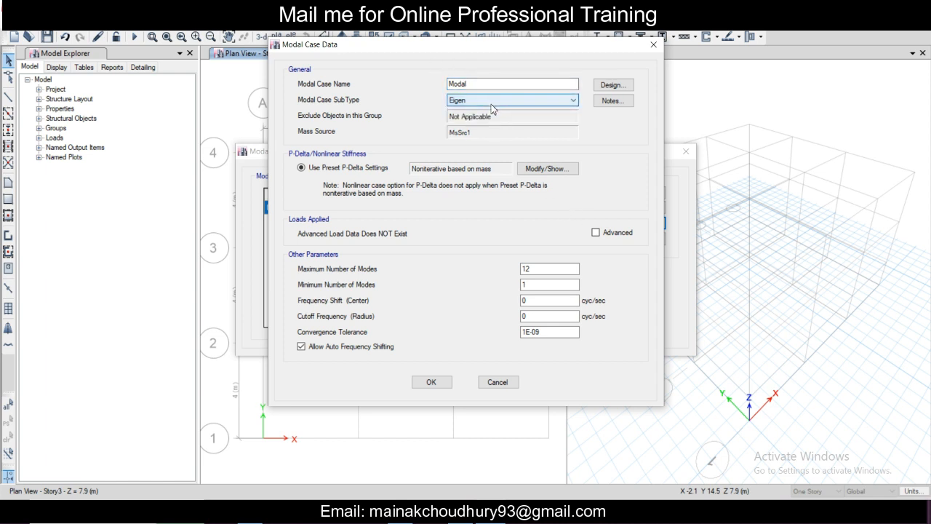
left_click(547, 169)
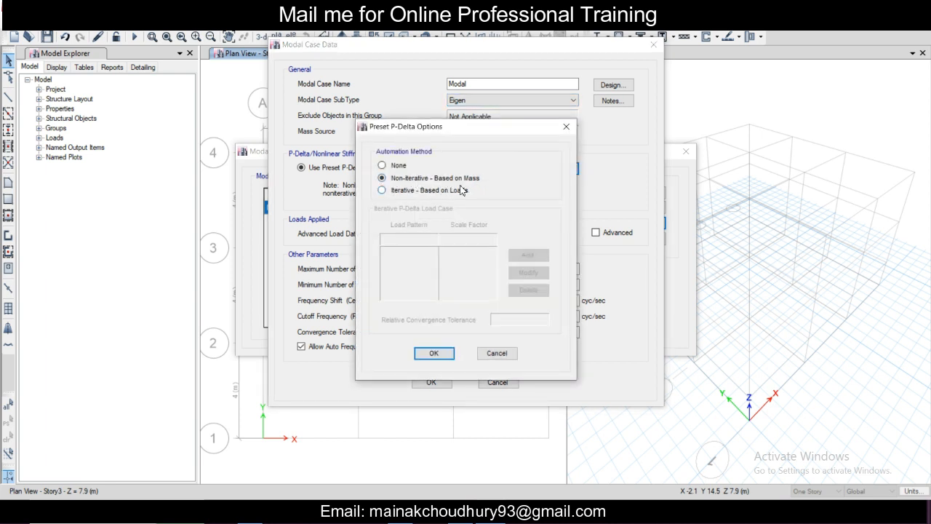
left_click(445, 353)
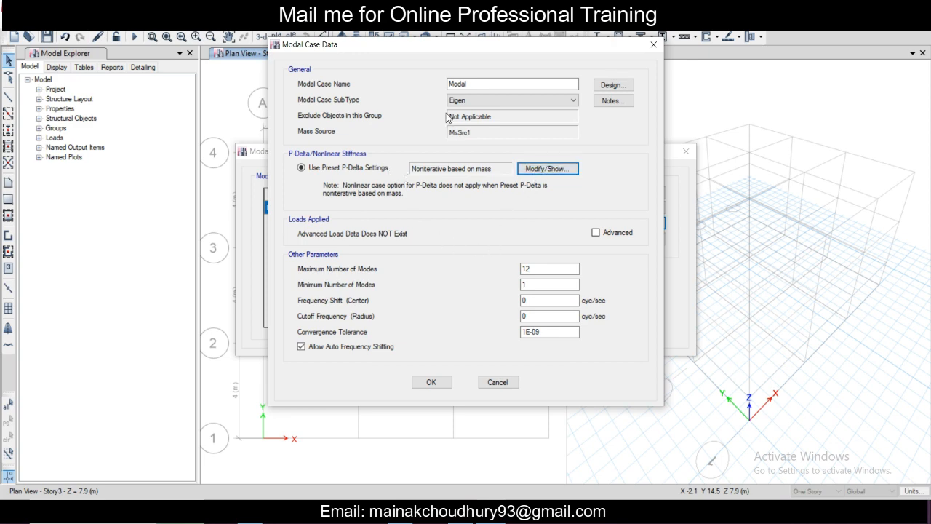
left_click_drag(517, 52, 423, 62)
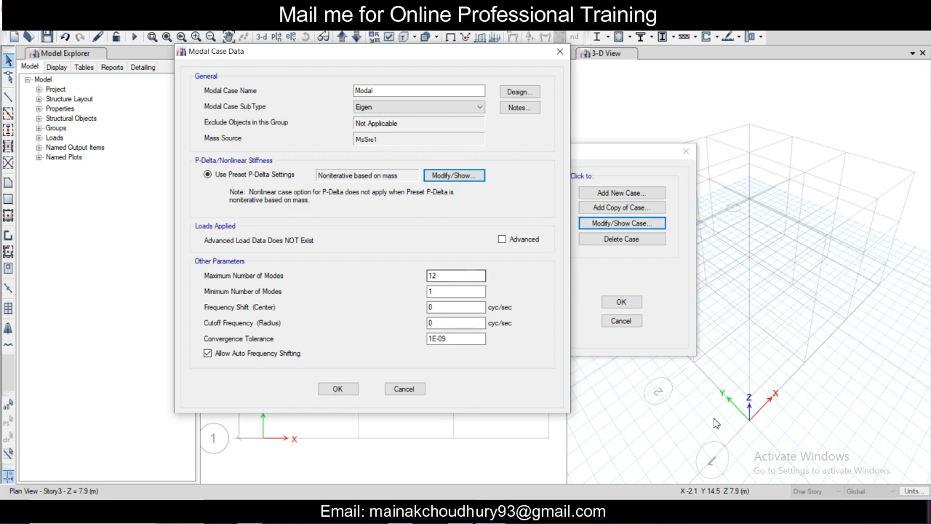
Step: Consult clause 7.7.5.2 in the IS 1893 PDF for the number of modes to be considered and the required modal mass
left_click(806, 498)
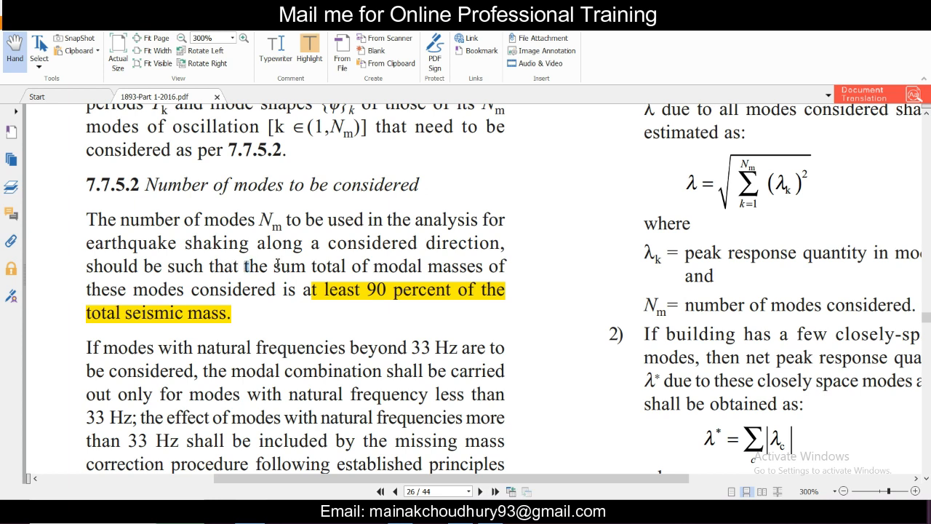
left_click_drag(244, 266, 294, 294)
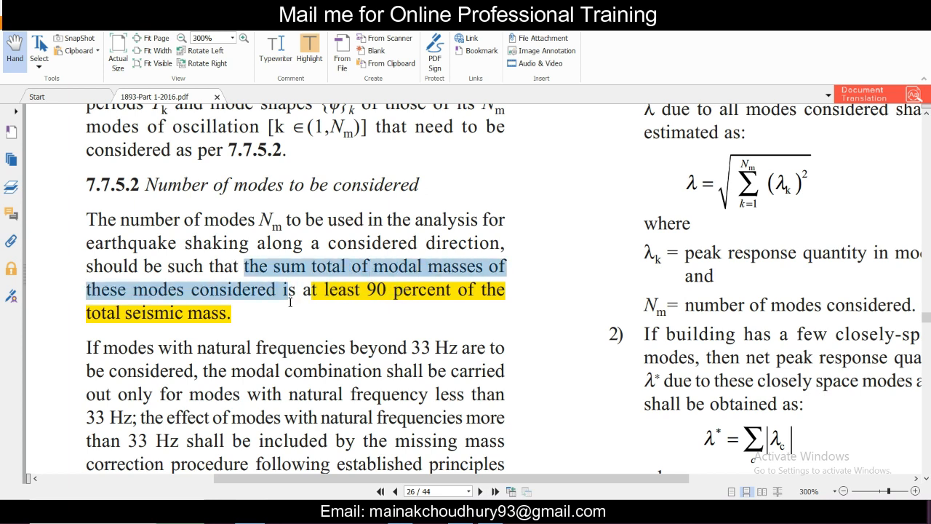
left_click(288, 294)
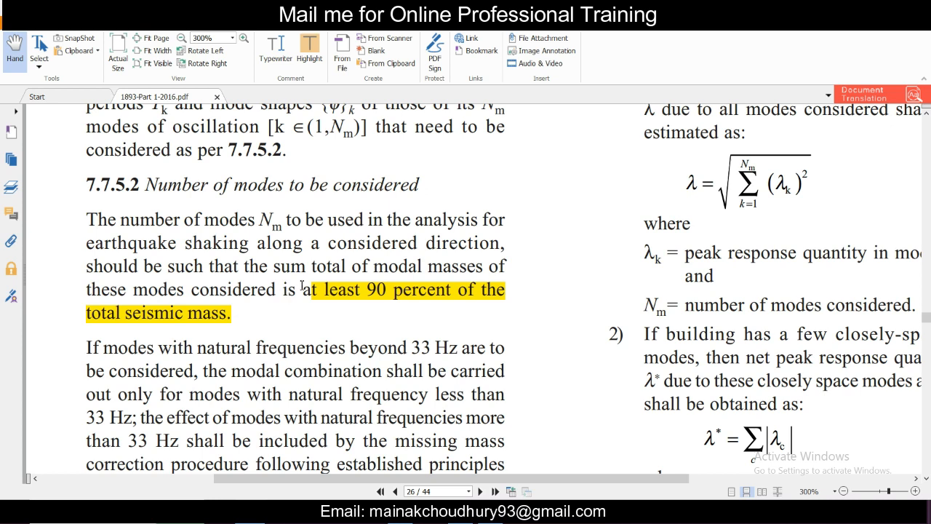
left_click_drag(275, 267, 277, 313)
left_click(276, 310)
left_click_drag(283, 266, 286, 300)
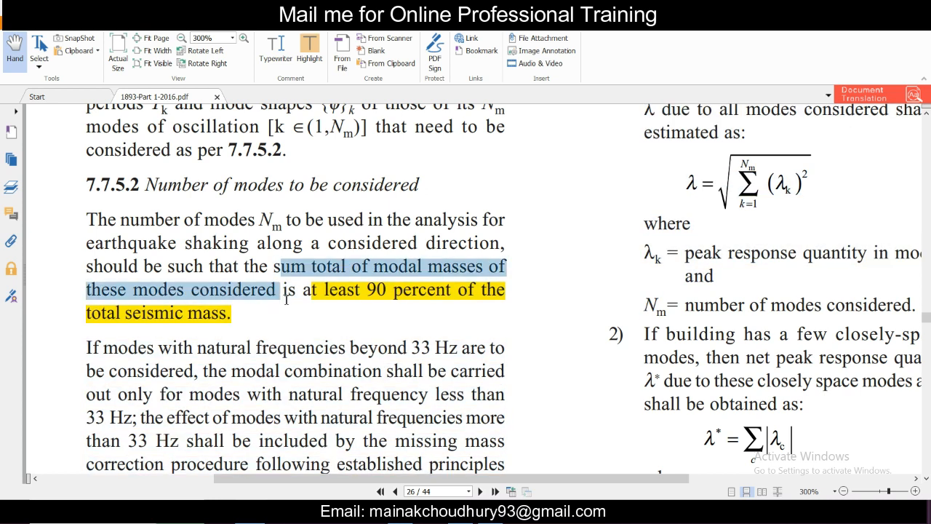
left_click(284, 305)
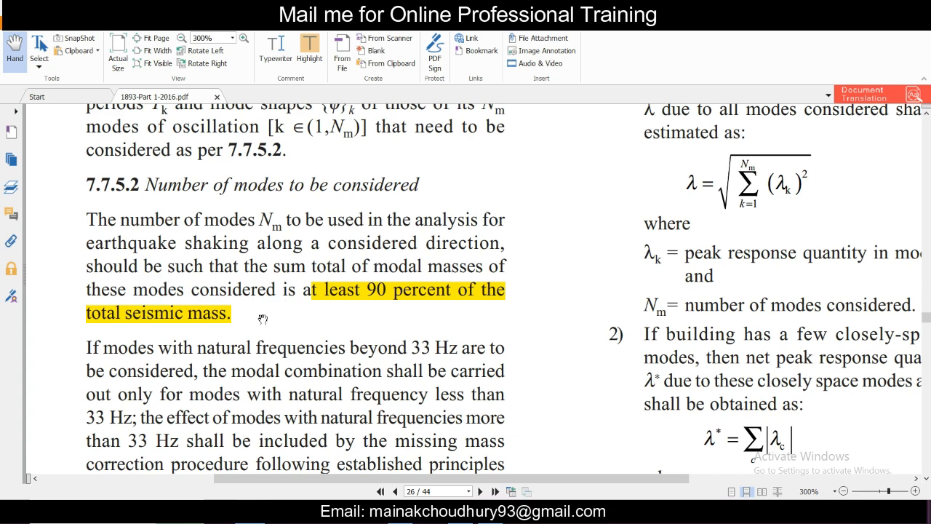
scroll(256, 272, "up", 1)
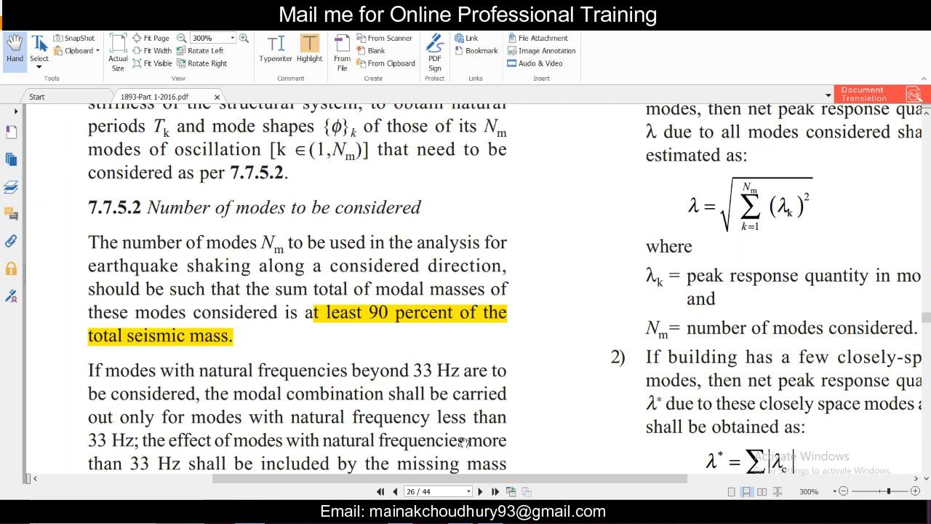
Step: Switch back to ETABS and accept the Modal case data and the modal case list
left_click(462, 512)
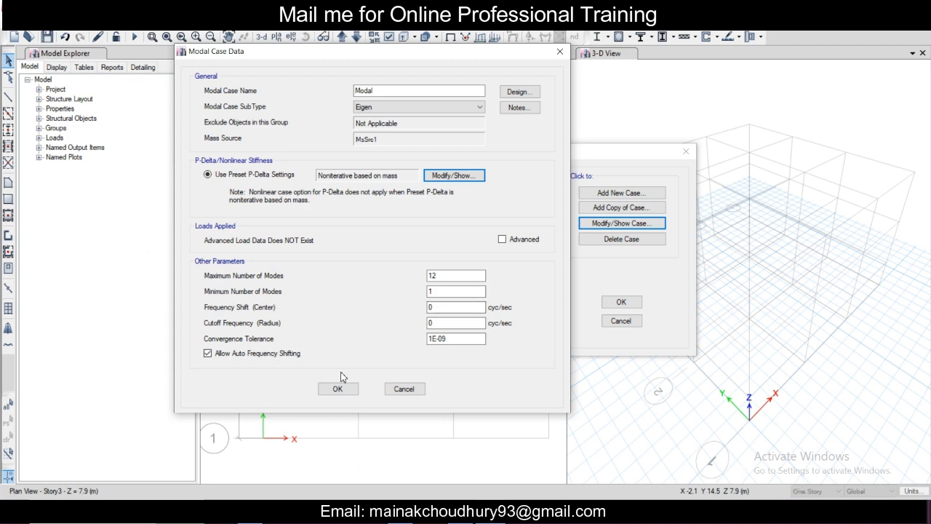
left_click(351, 393)
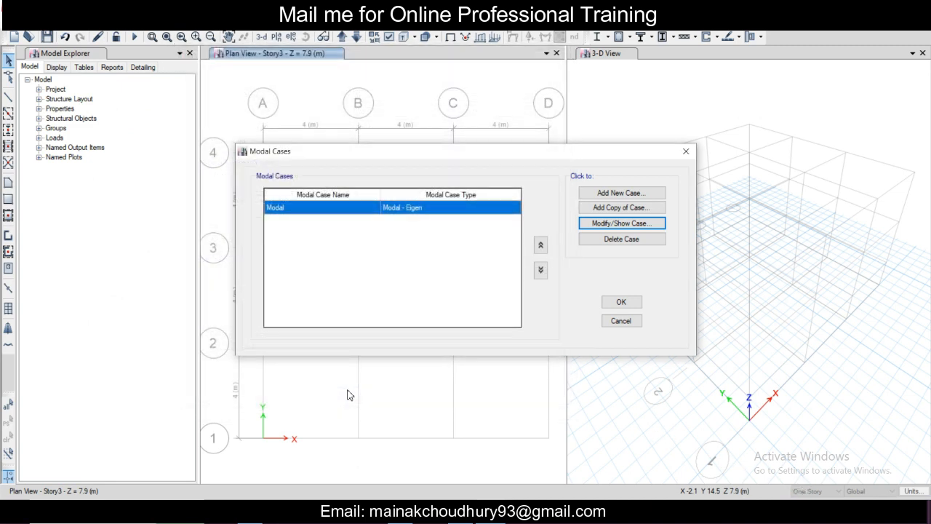
left_click(618, 305)
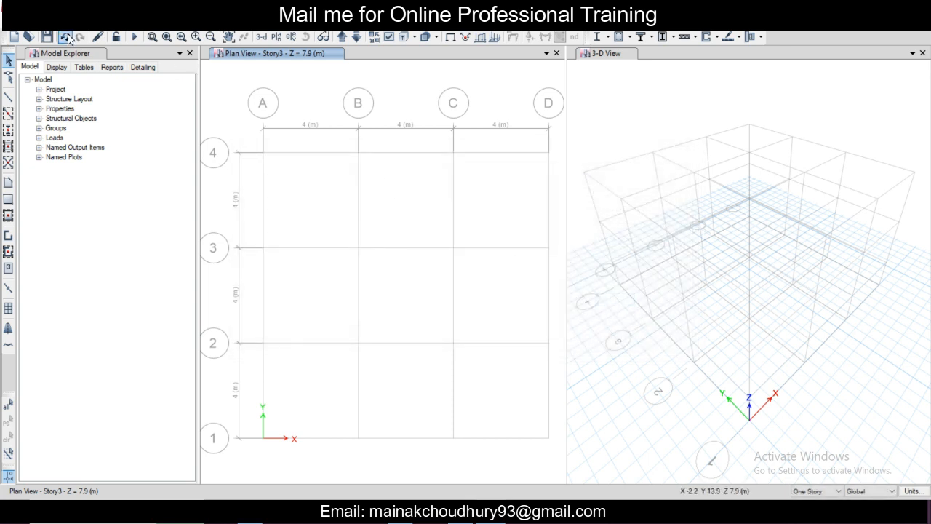
Step: Review the defined load patterns and close their definition without changes
left_click(83, 30)
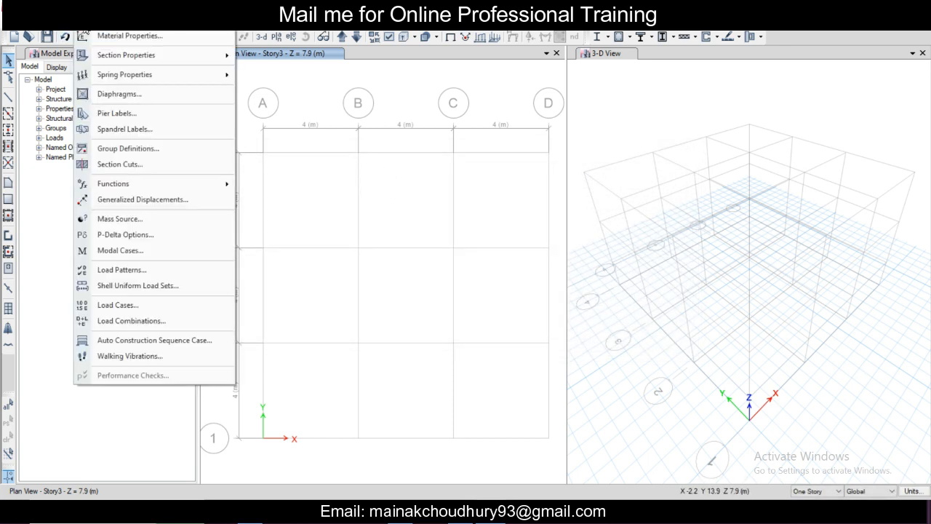
left_click(141, 270)
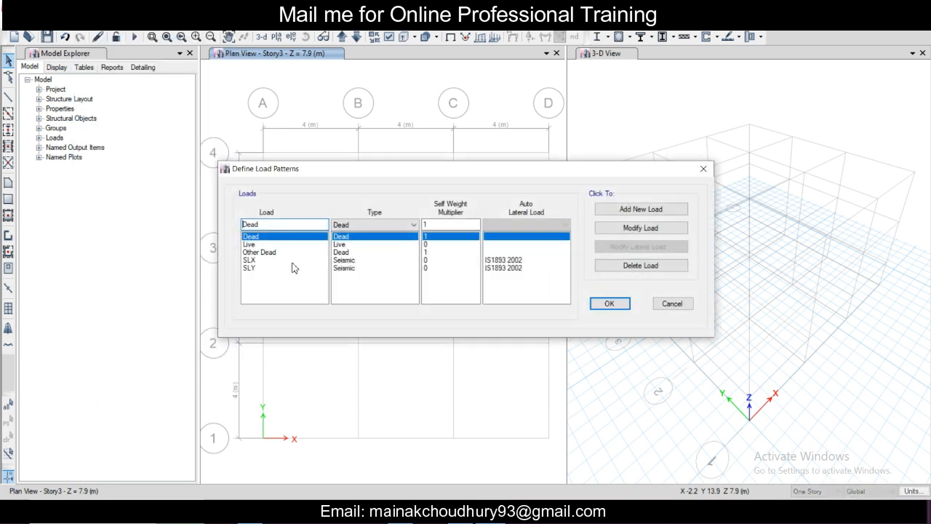
left_click(703, 168)
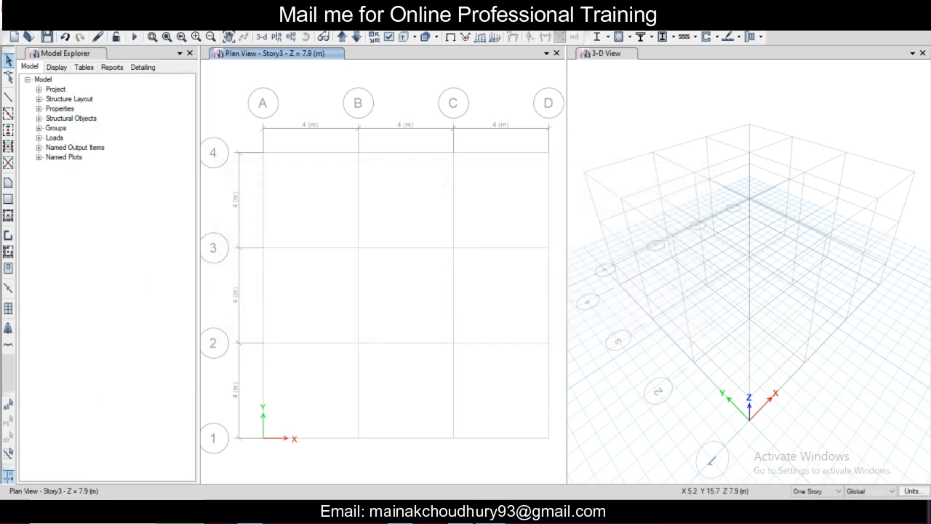
Step: Open the load case definitions and check the Live, Other Dead, SLX and SLY cases in the list
left_click(86, 22)
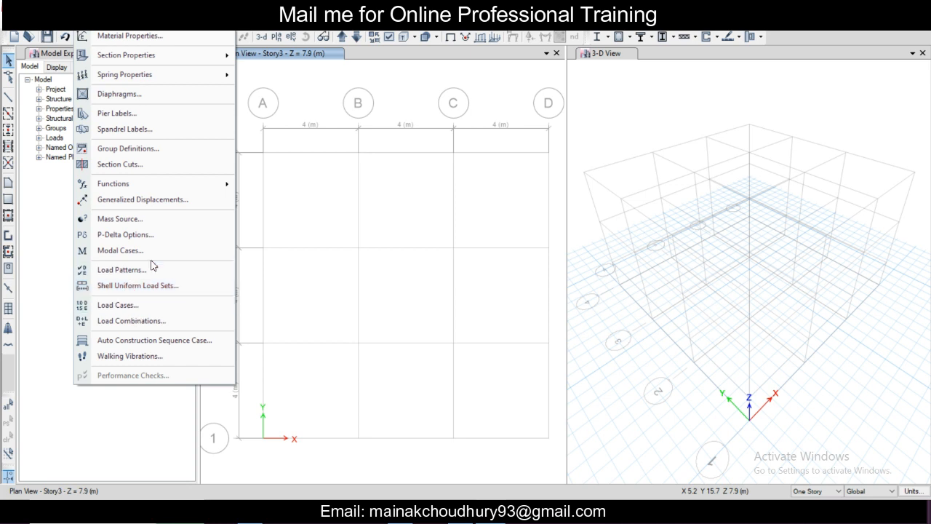
left_click(158, 305)
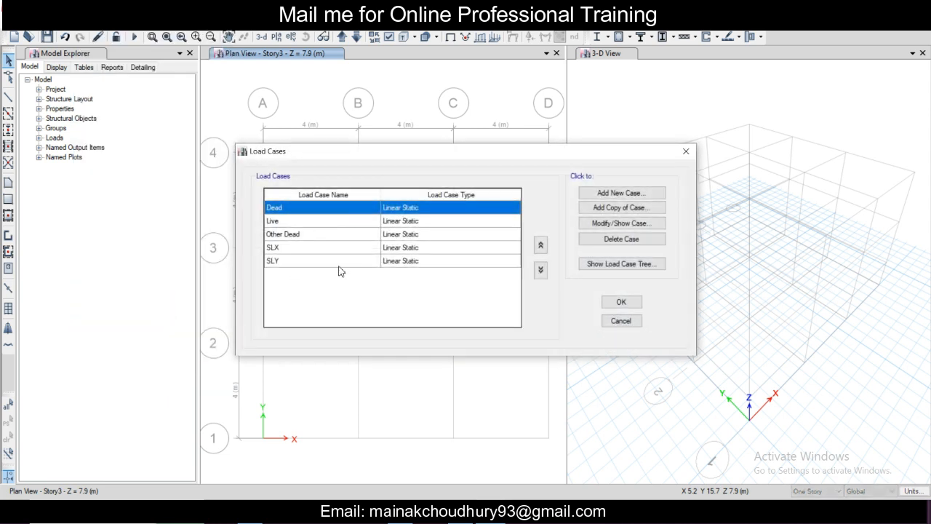
left_click(305, 221)
left_click(302, 234)
left_click(299, 248)
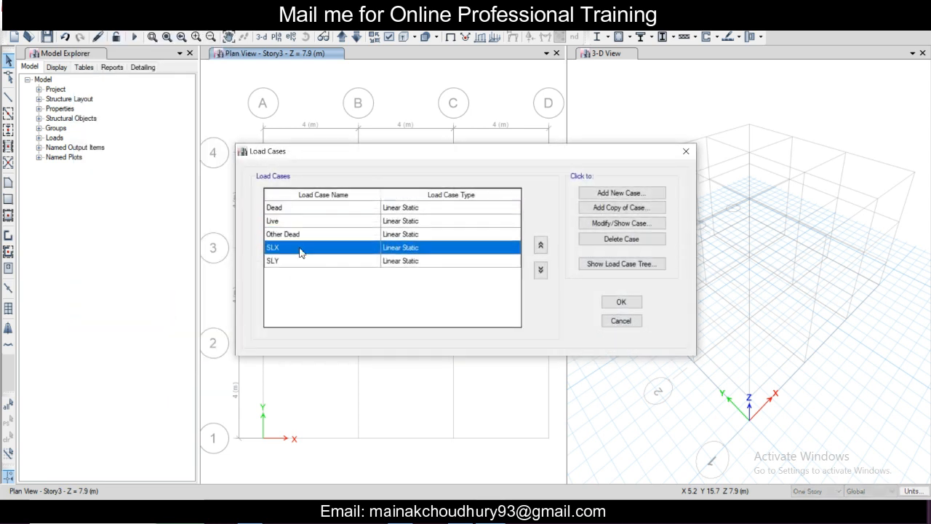
left_click(299, 260)
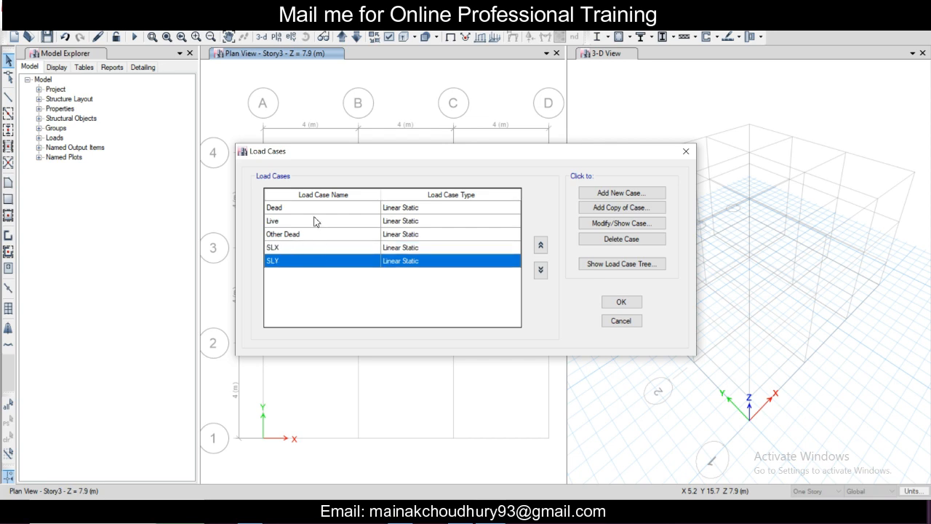
Step: Add a new load case named RSX of type Response Spectrum, using the Modal case and the CQC modal combination method
left_click(617, 194)
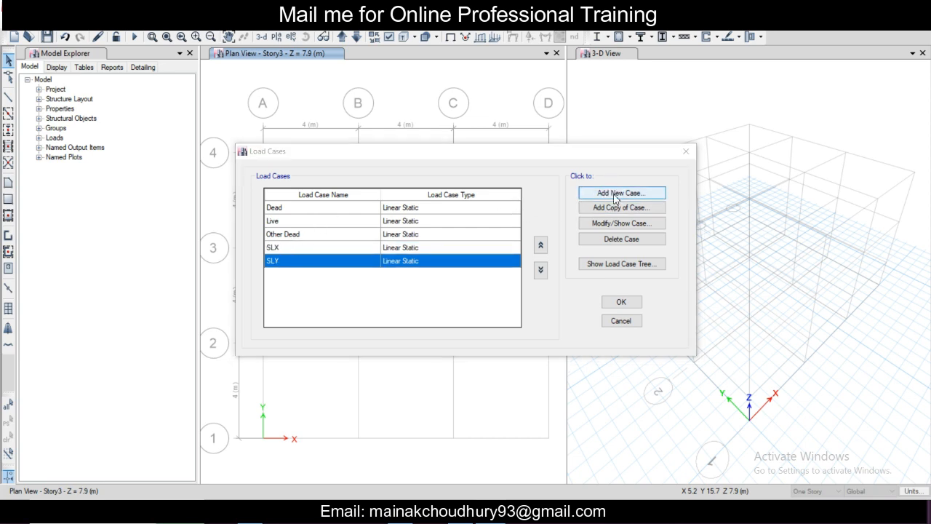
type("RSX")
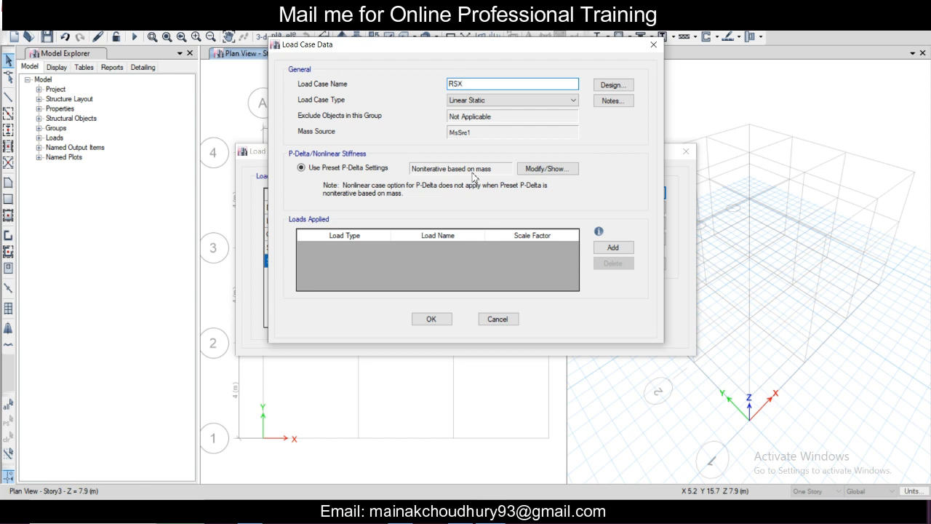
left_click(514, 102)
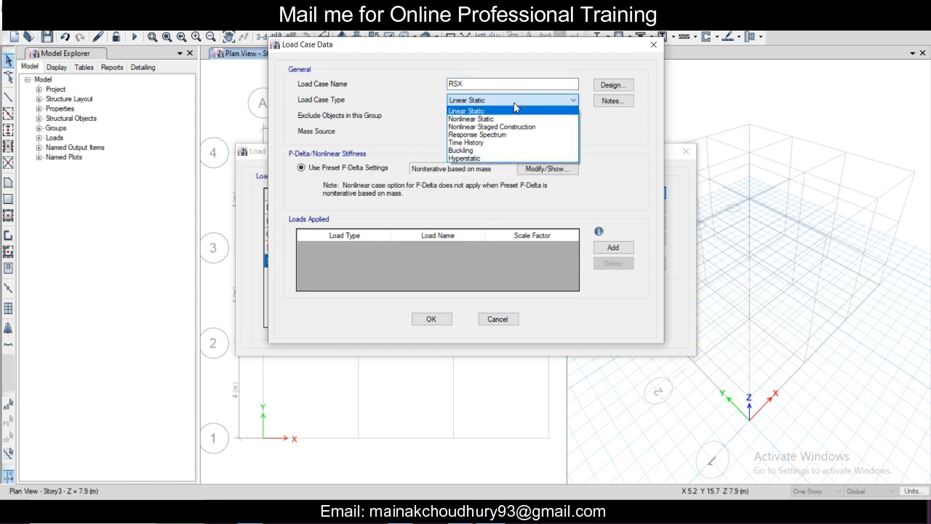
left_click(502, 135)
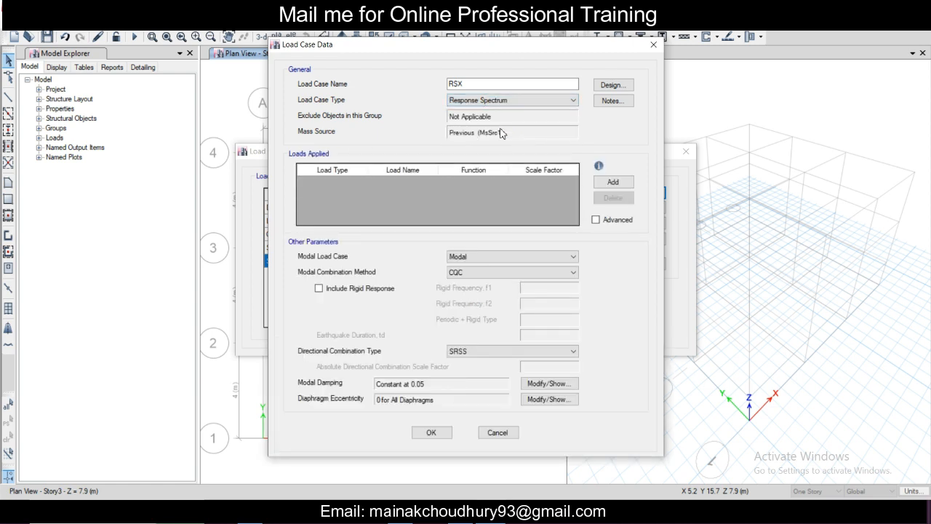
left_click(490, 117)
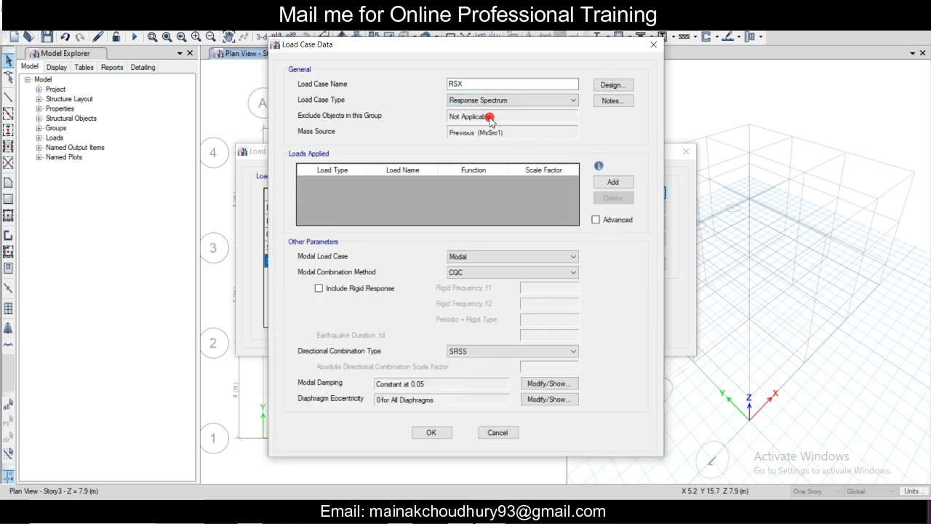
left_click(496, 273)
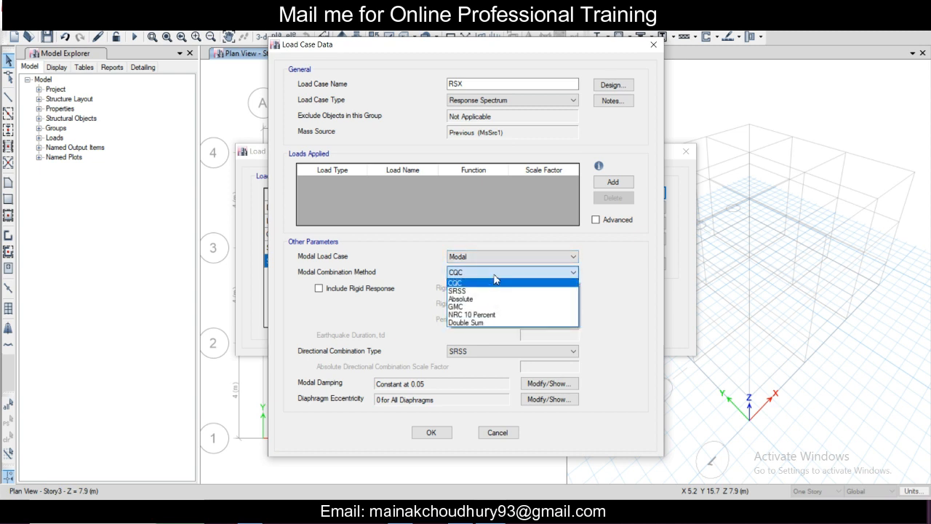
left_click(494, 281)
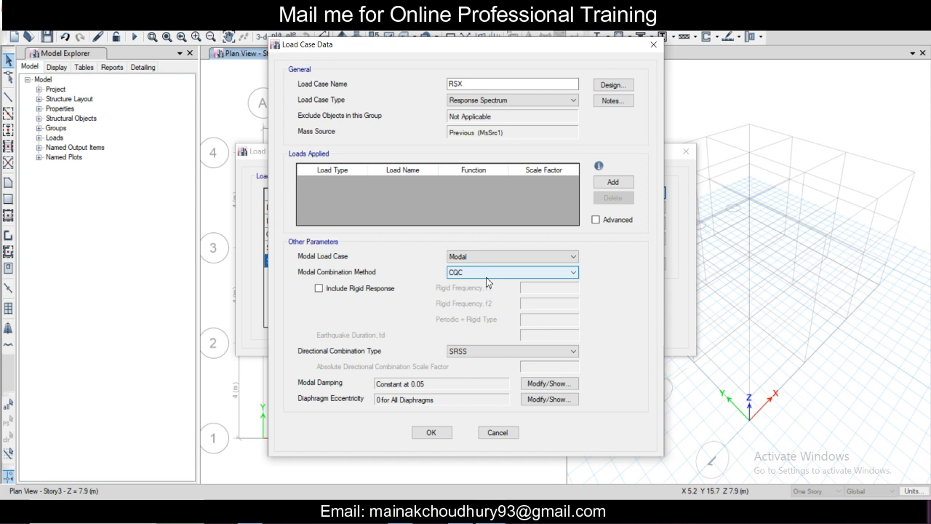
Step: Add an Acceleration load in direction U1 with the Default Uniform function to the RSX case
left_click(614, 183)
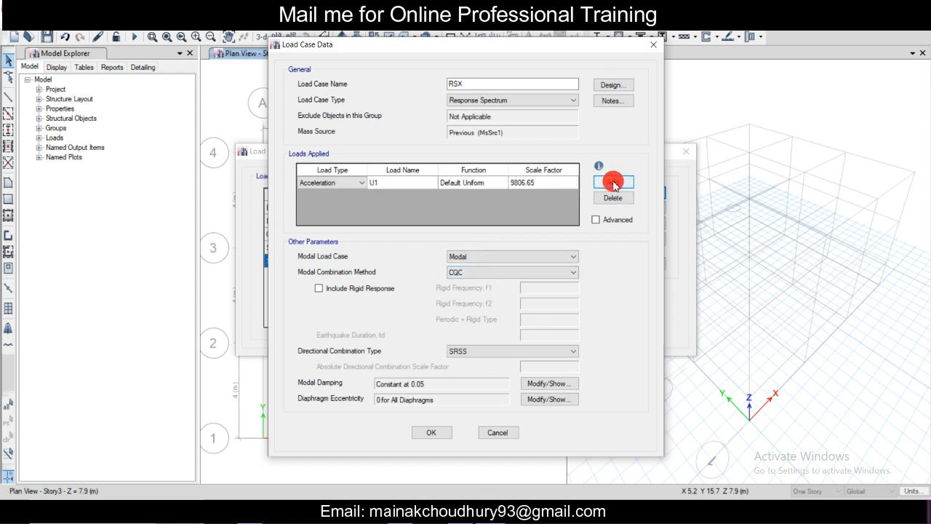
left_click(387, 185)
left_click(426, 184)
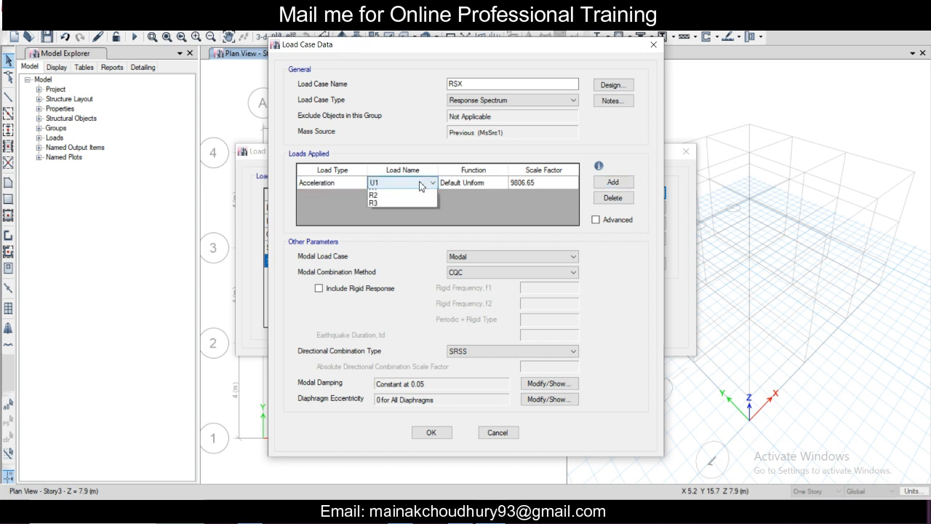
left_click(426, 186)
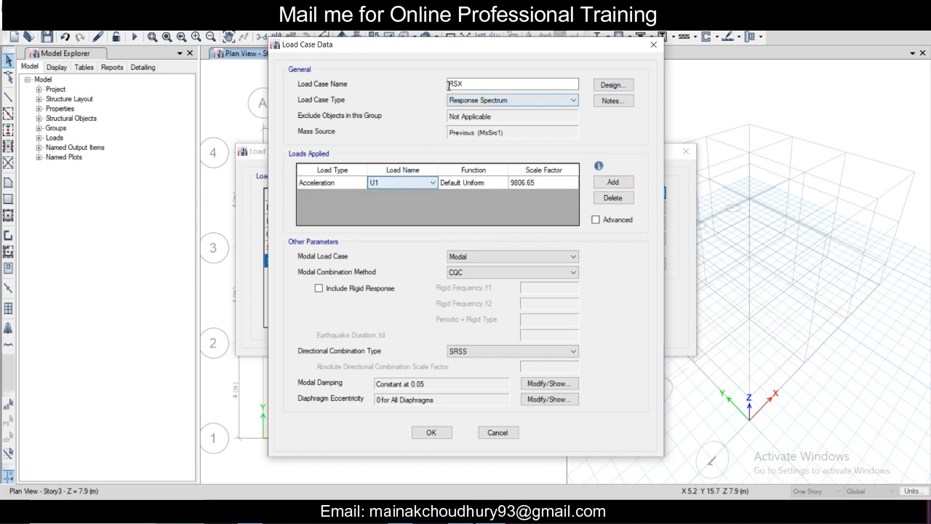
Step: Check the modal damping settings of RSX without changing them and accept the load case
left_click(540, 385)
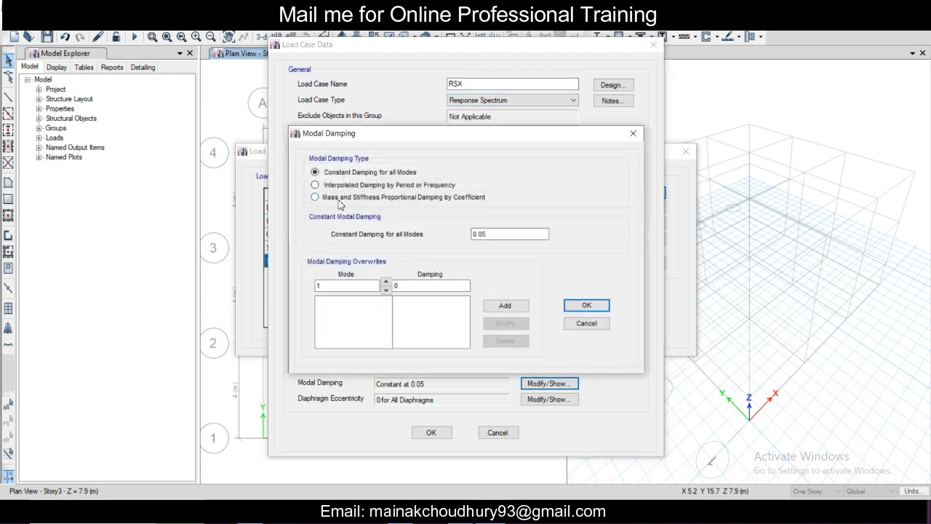
left_click(625, 137)
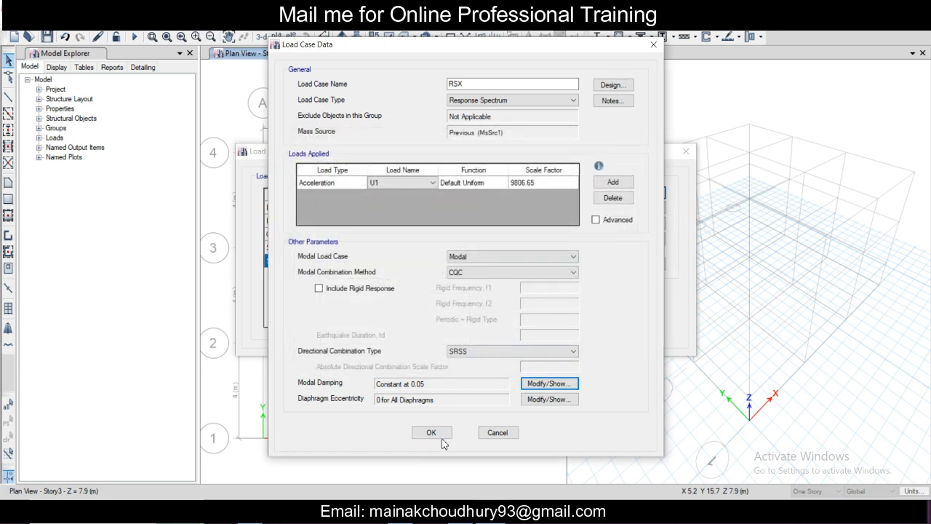
left_click(431, 433)
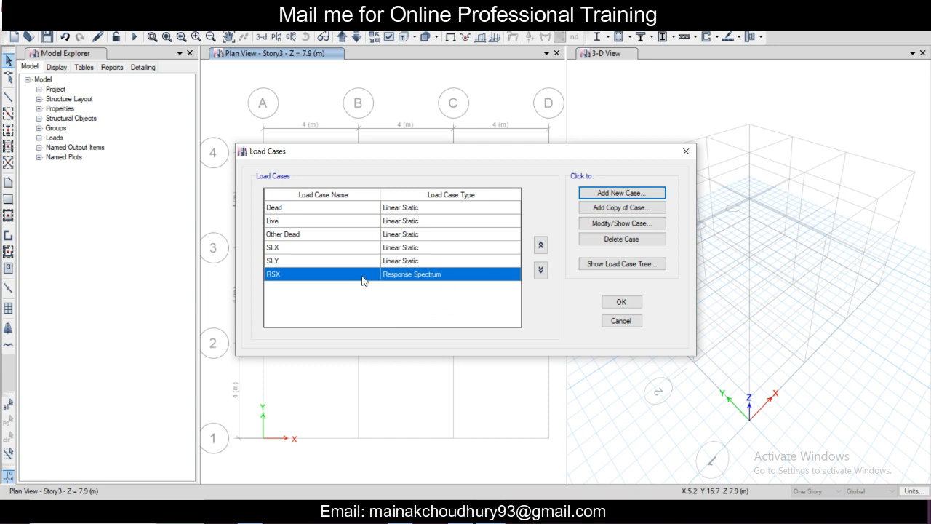
Step: Add another load case named RSY and set its type to Response Spectrum
left_click(627, 195)
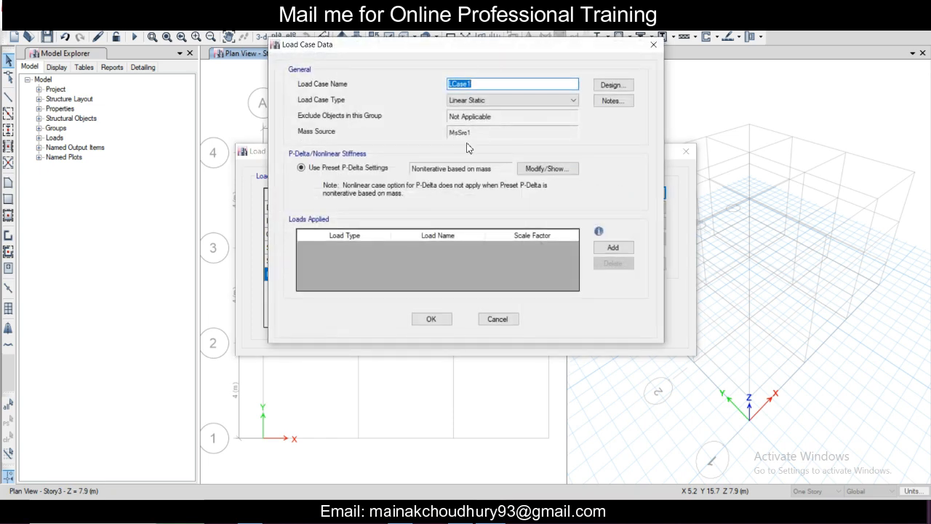
type("RSY")
left_click(547, 172)
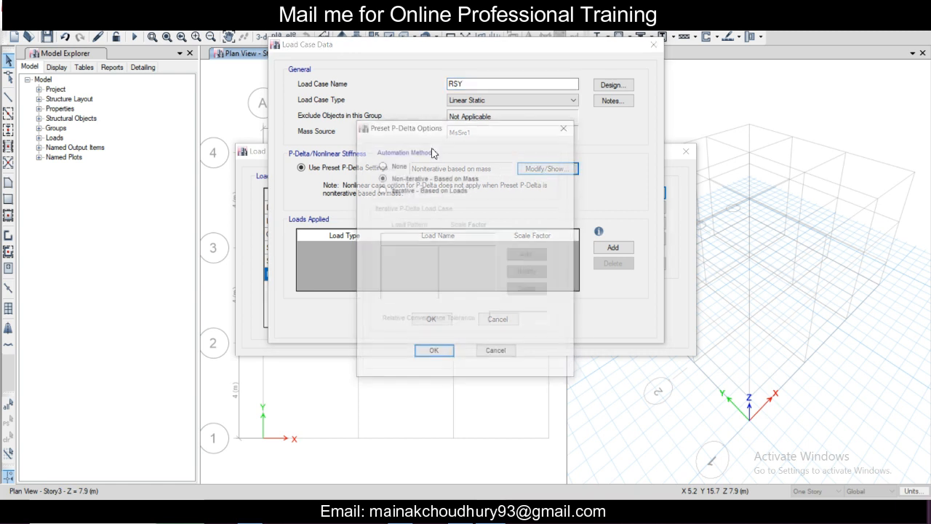
left_click(566, 128)
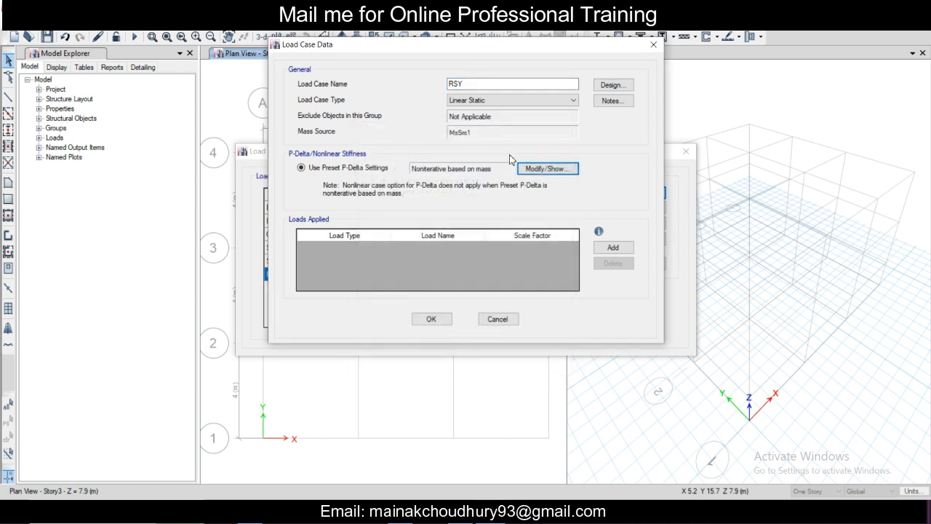
left_click(509, 102)
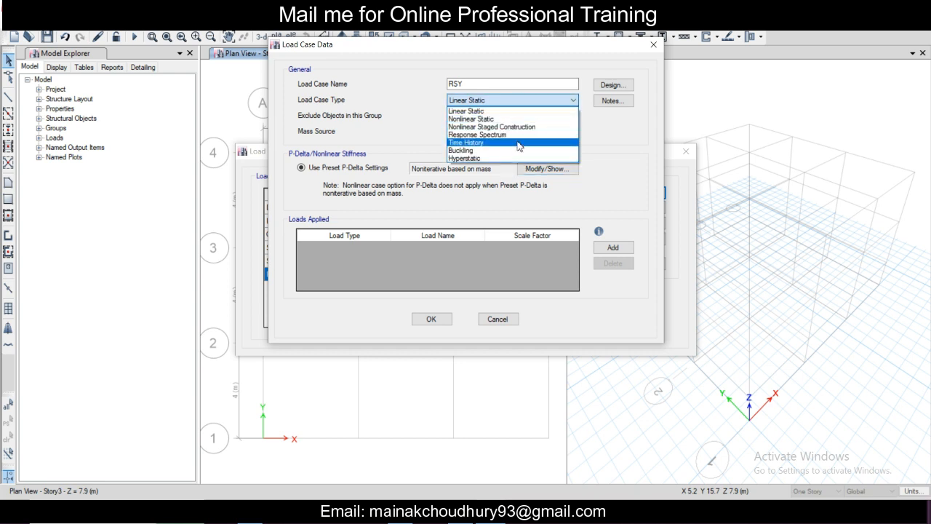
left_click(521, 142)
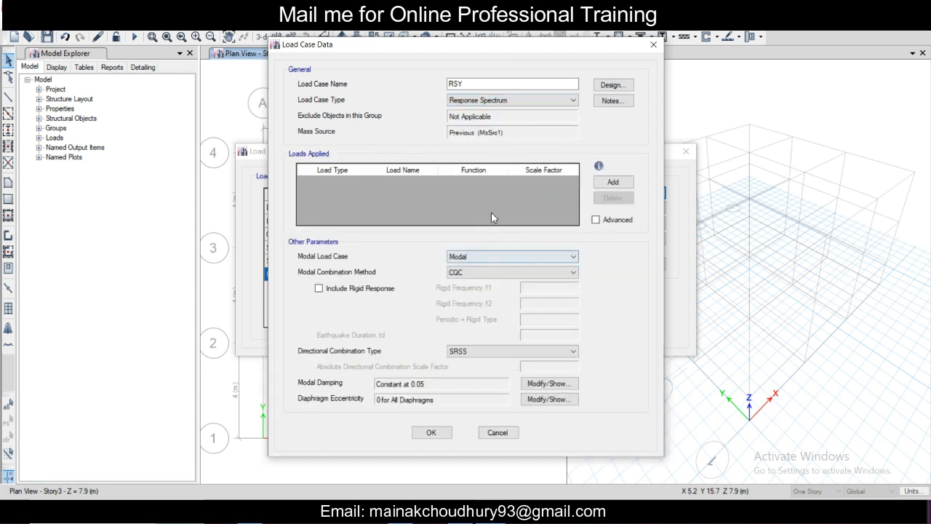
Step: Add an Acceleration load in direction U2 with the Default Uniform function to RSY and accept the load case
left_click(613, 182)
left_click(426, 187)
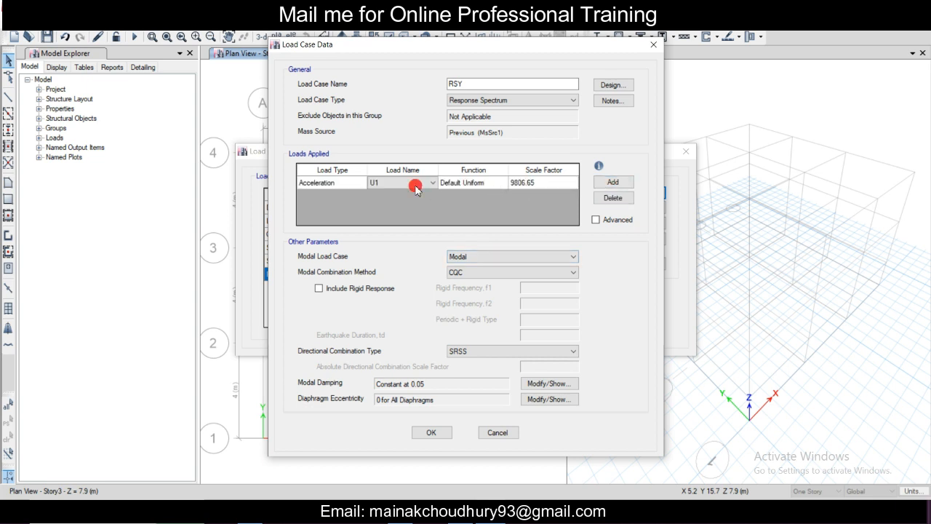
left_click(429, 188)
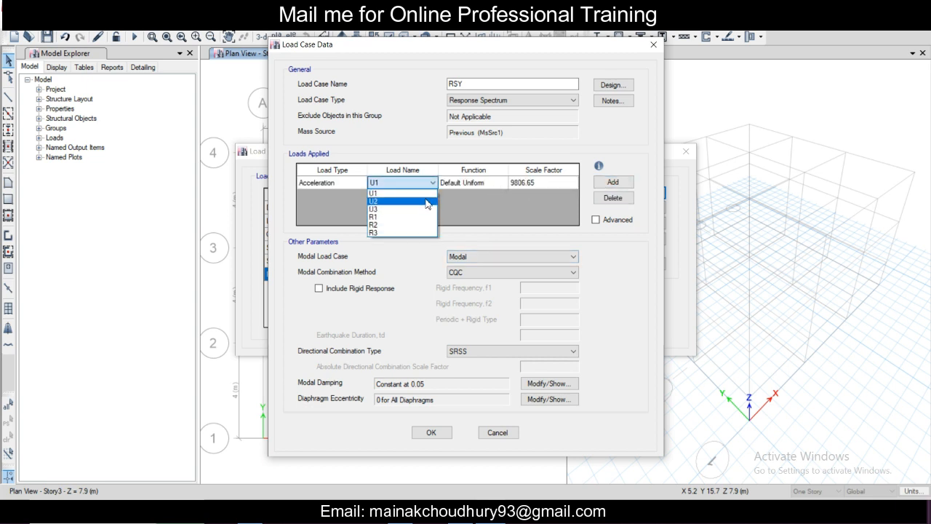
left_click(427, 201)
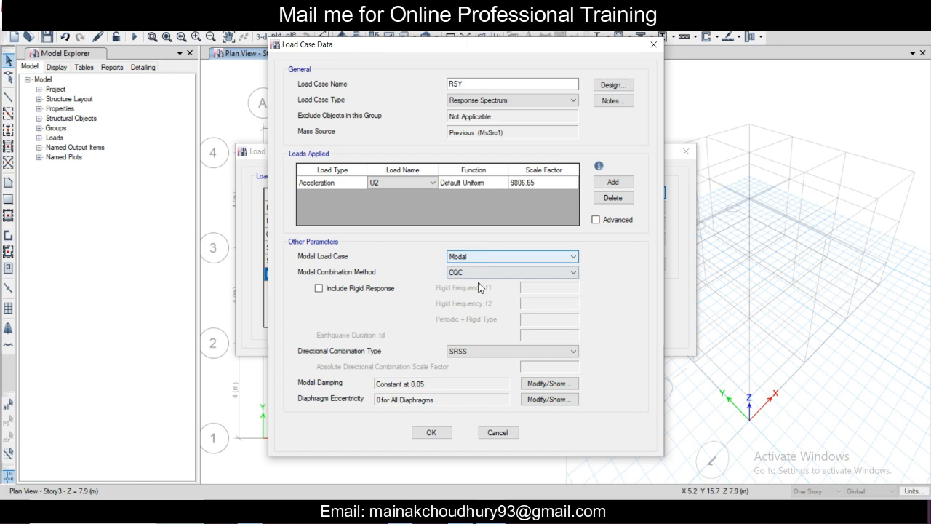
left_click(437, 430)
Step: Check the RSX and RSY entries in the load case list and accept the load case definitions
left_click(306, 274)
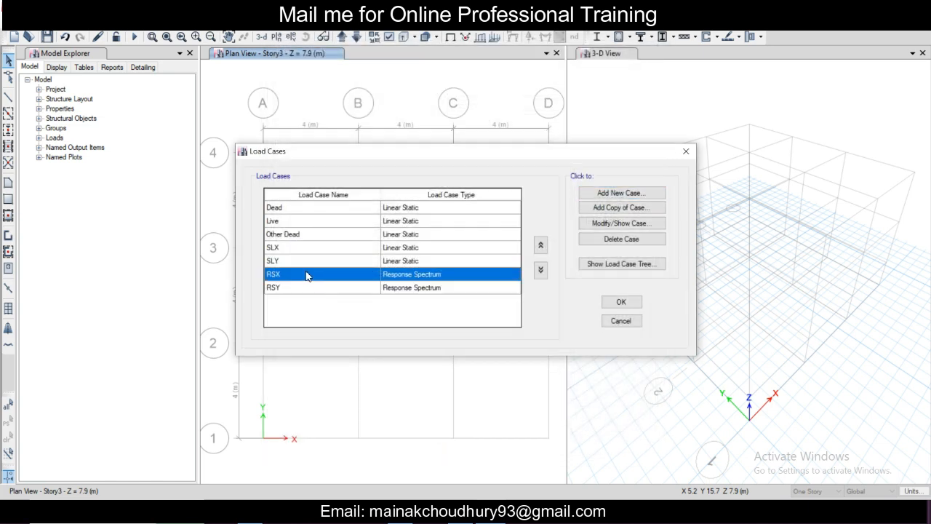
left_click(312, 287)
left_click(317, 275)
left_click(319, 286)
left_click(321, 275)
left_click(329, 289)
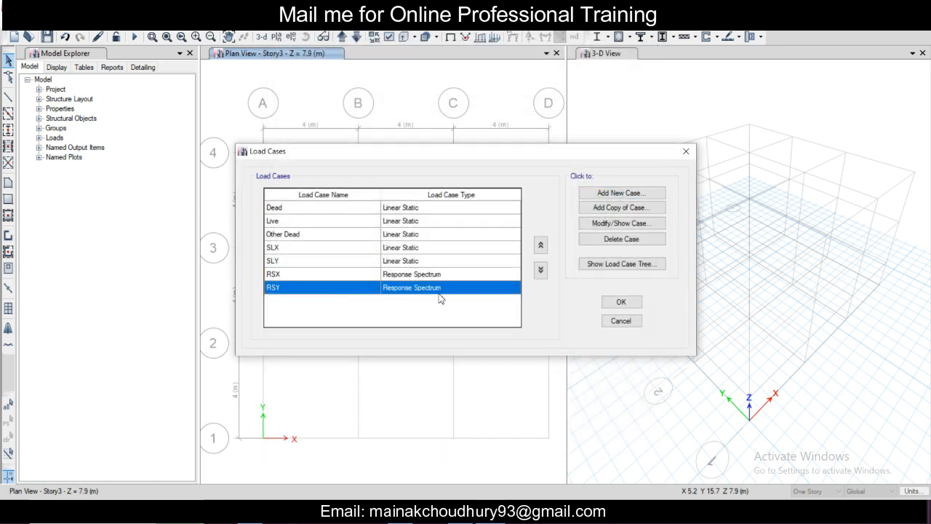
left_click(618, 303)
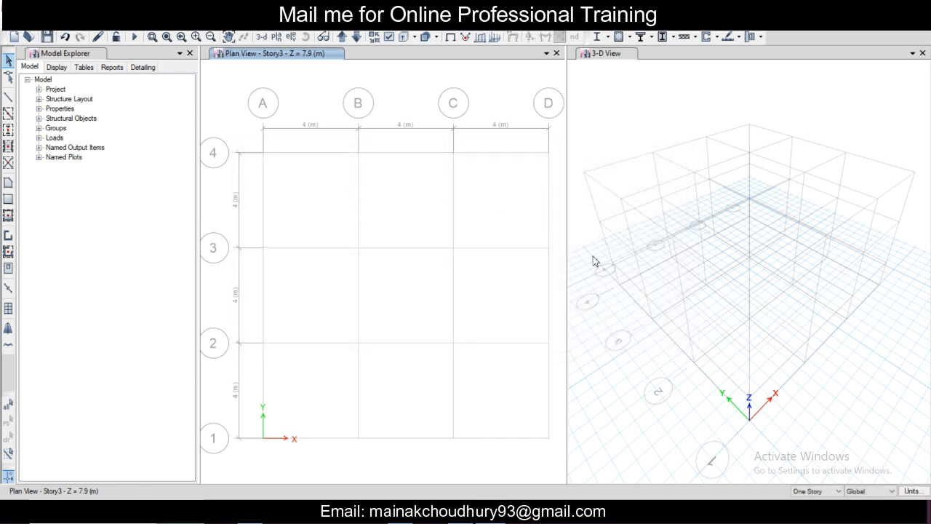
Step: Add the default design load combinations for Concrete Frame Design, converted to editable user combinations
left_click(88, 22)
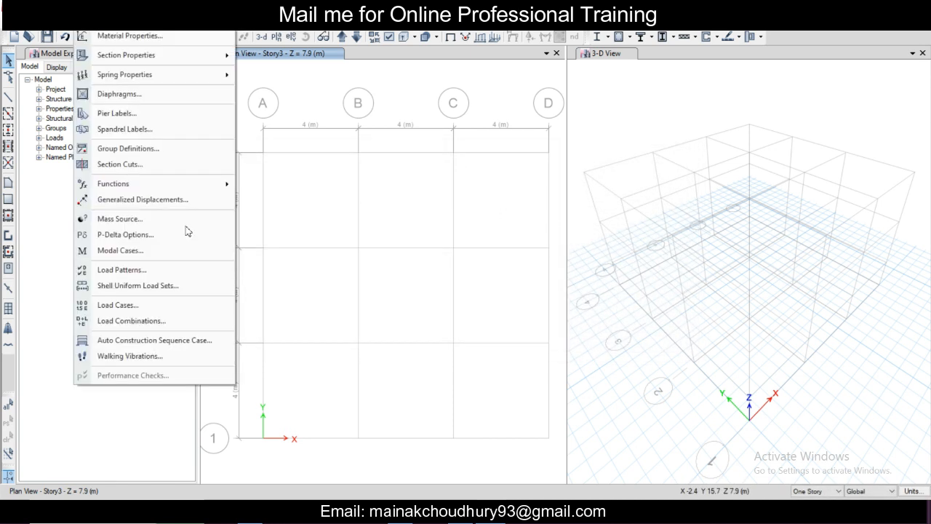
left_click(197, 324)
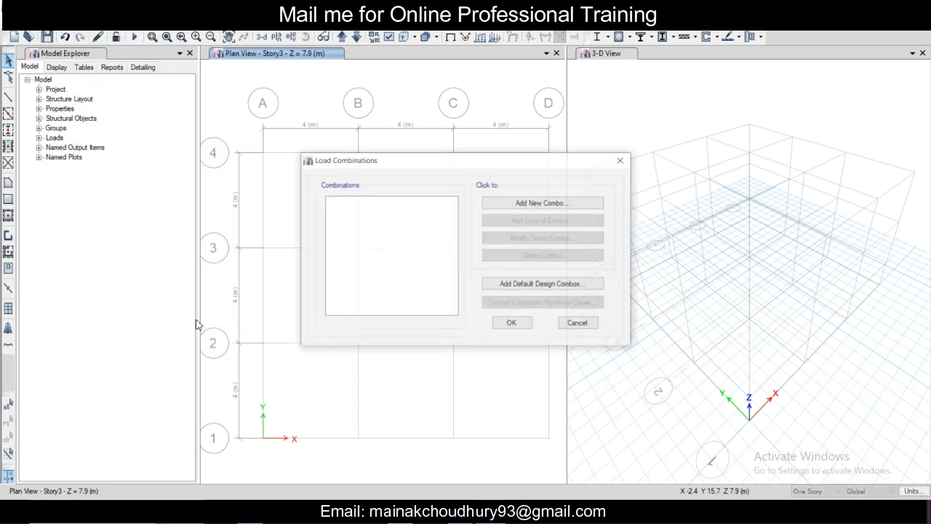
left_click(527, 291)
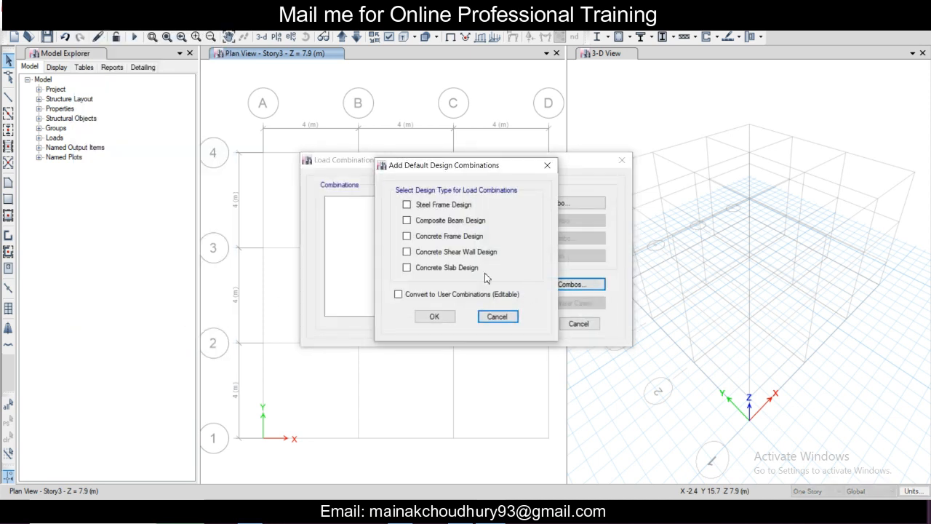
left_click(437, 238)
left_click(441, 296)
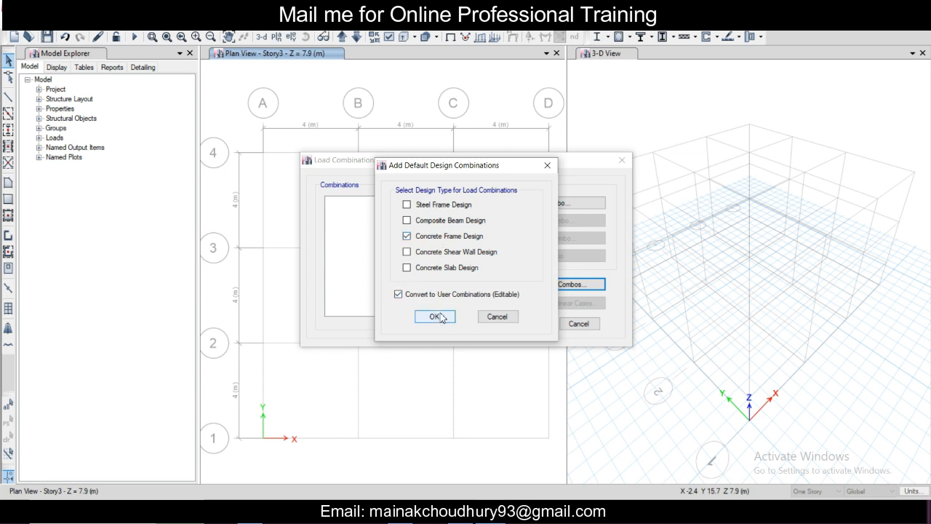
left_click(439, 317)
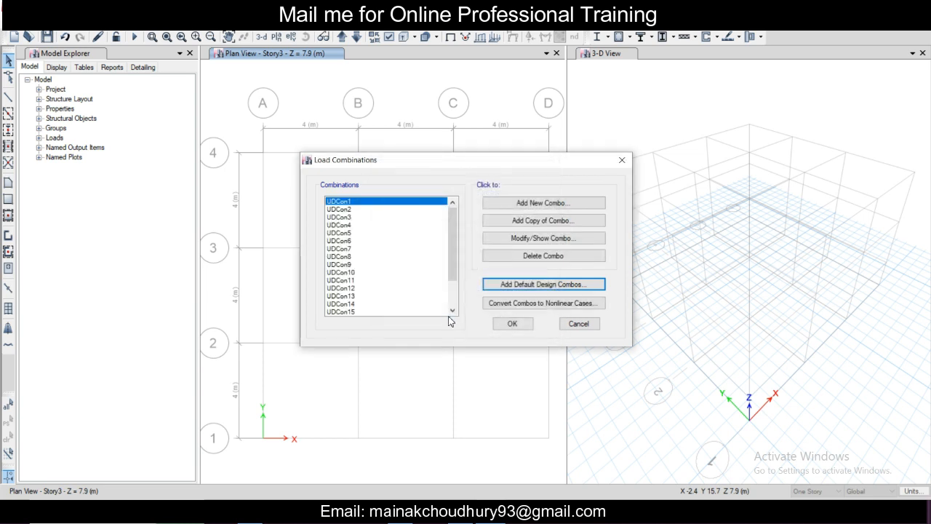
Step: Review the data of combination UDCon15 without changes and accept the load combinations
scroll(451, 262, "down", 2)
left_click(360, 272)
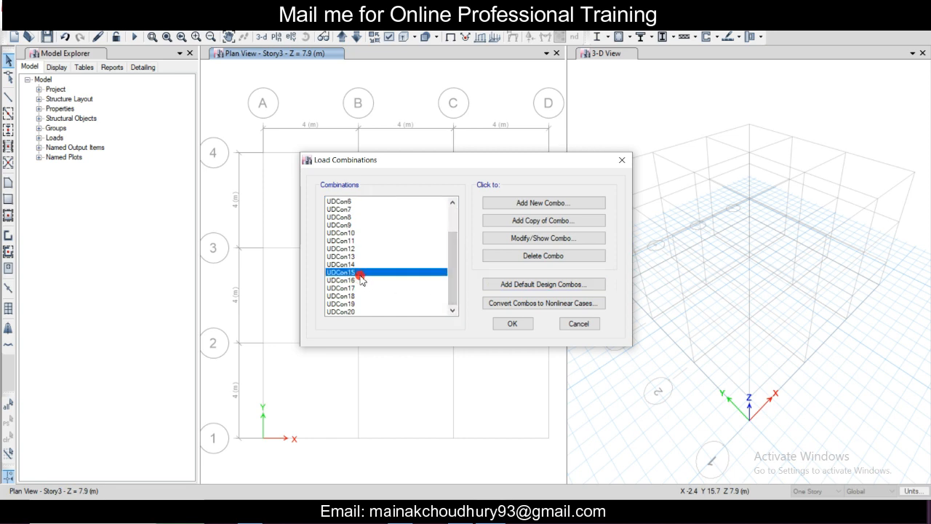
double_click(360, 272)
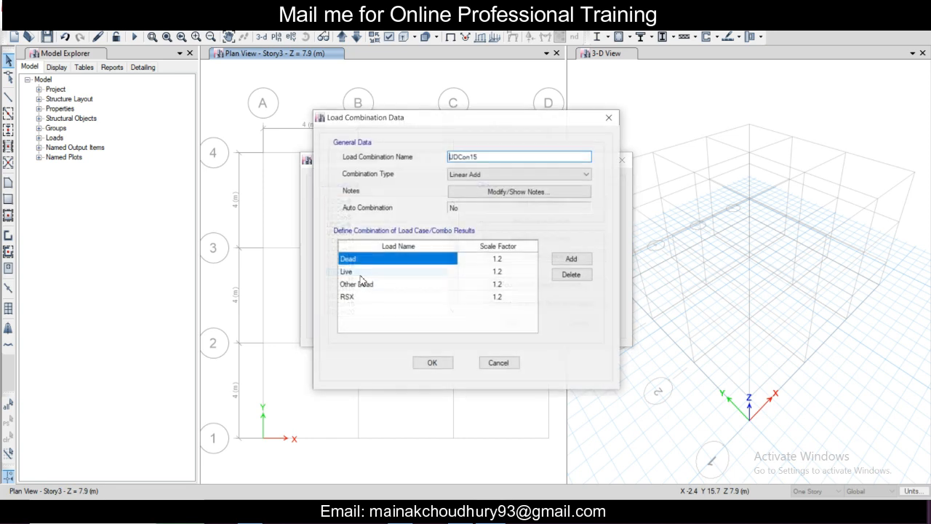
left_click(606, 125)
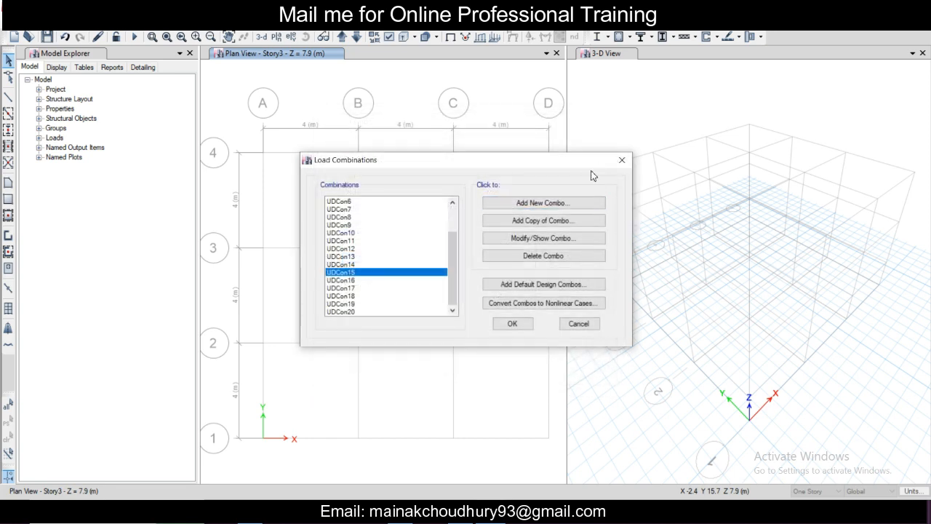
left_click(523, 327)
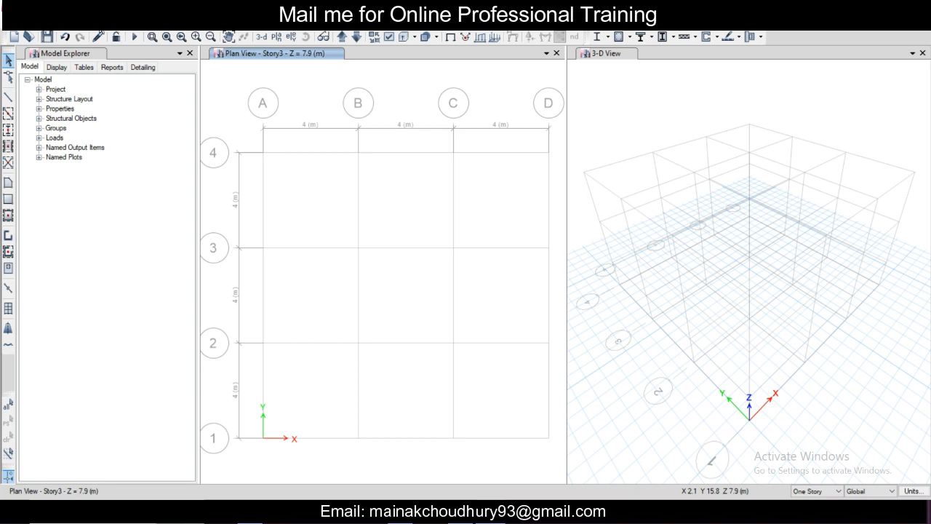
Step: Check the list of defined diaphragms and close it without changes
left_click(85, 22)
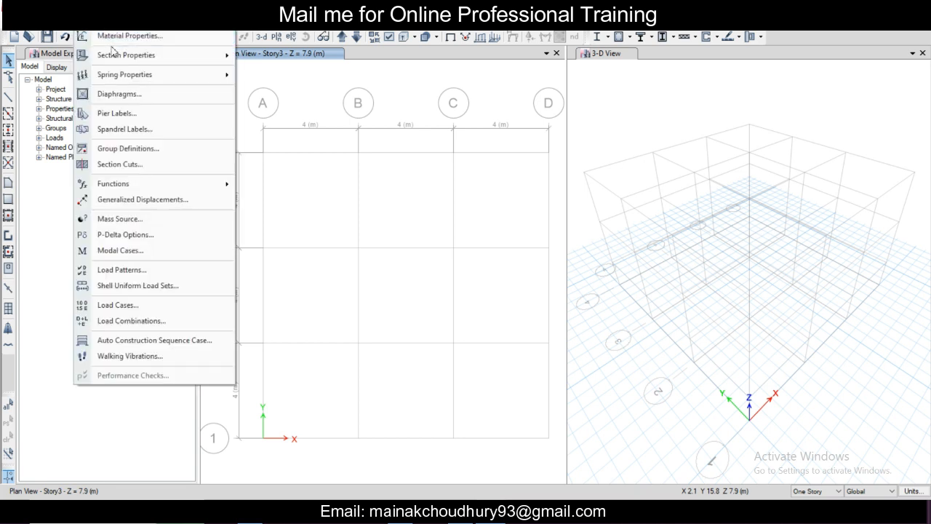
left_click(120, 94)
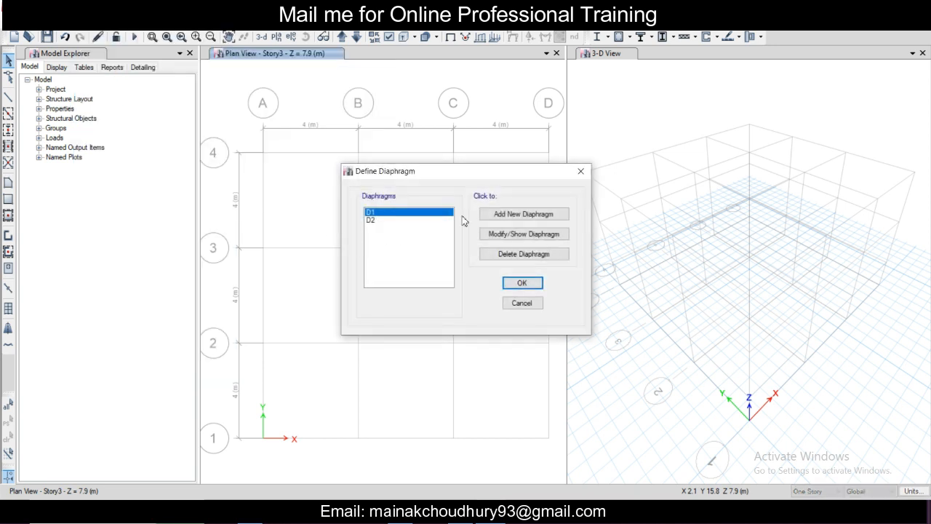
left_click(580, 171)
left_click(91, 25)
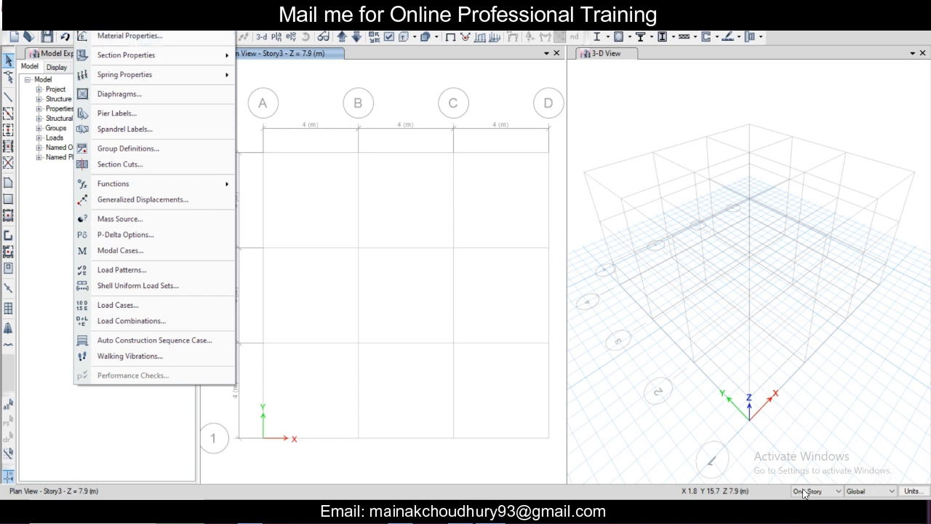
left_click(717, 435)
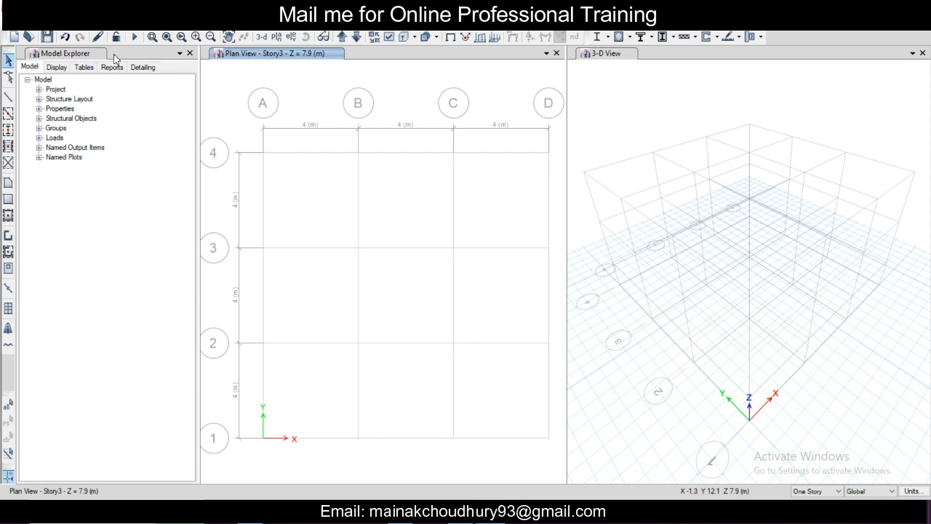
Step: Set the thickness of slab section Slab1 to 150 mm and accept the slab properties
left_click(88, 22)
mouse_move(147, 57)
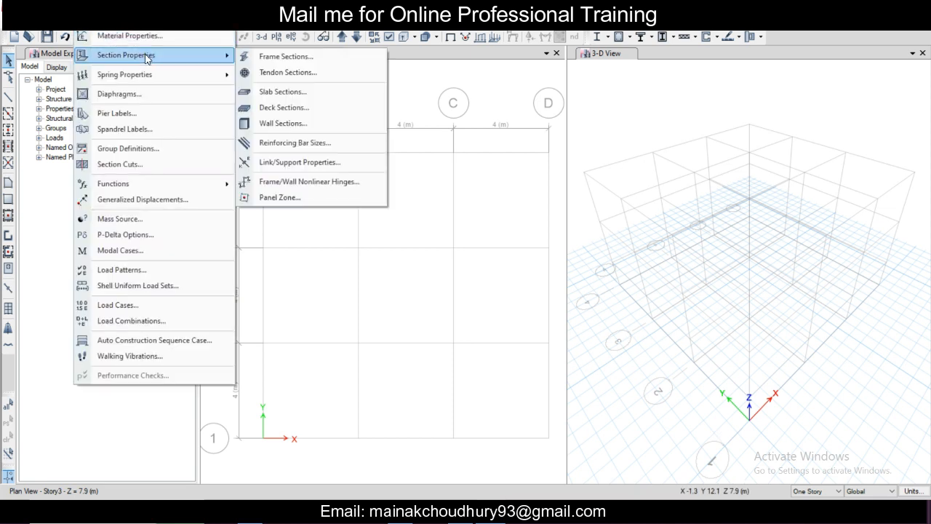
left_click(251, 92)
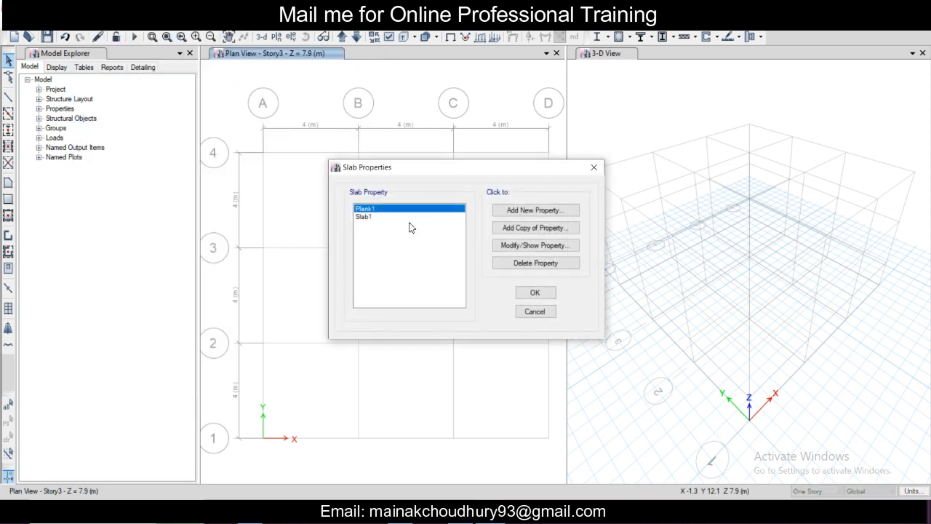
left_click(371, 220)
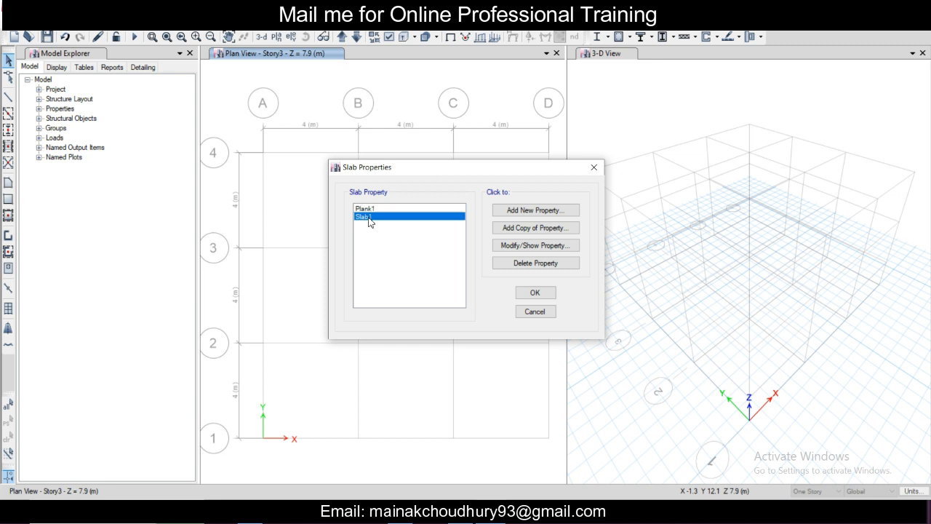
left_click(510, 245)
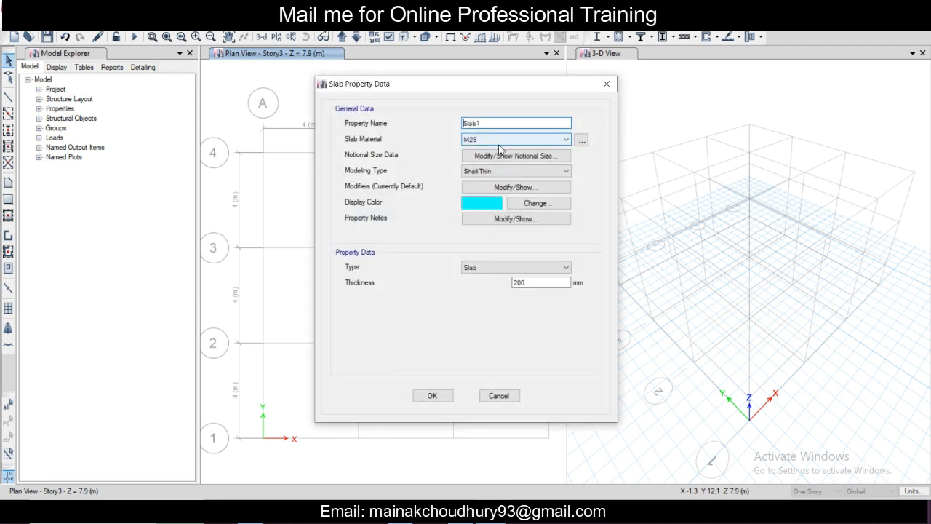
double_click(536, 282)
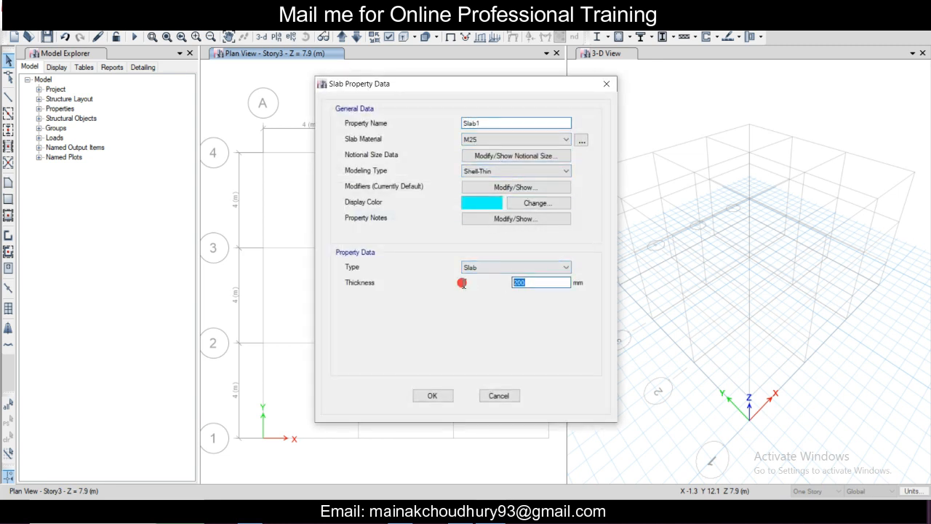
type("150")
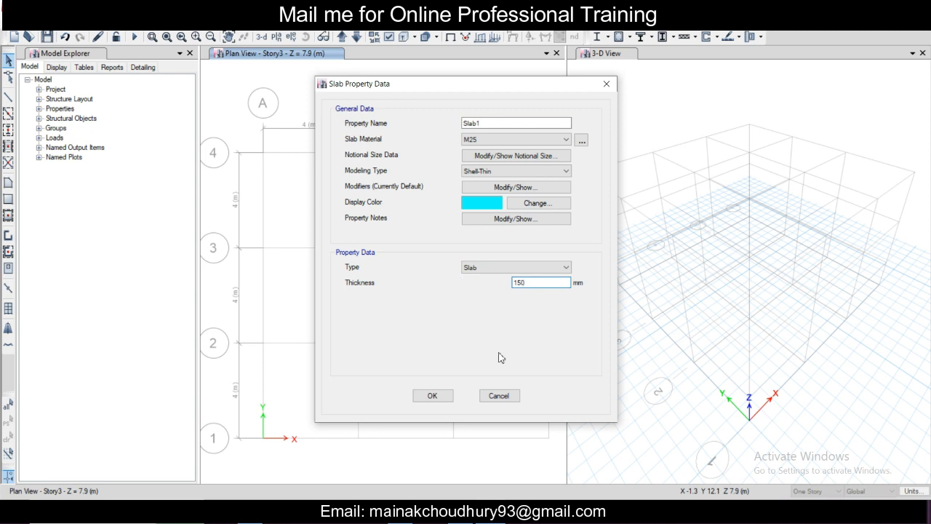
left_click(432, 396)
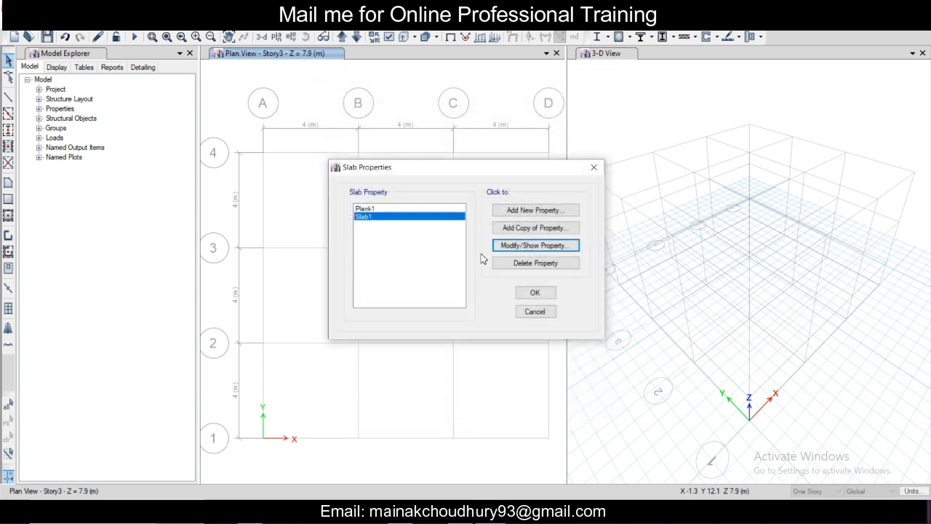
left_click(535, 292)
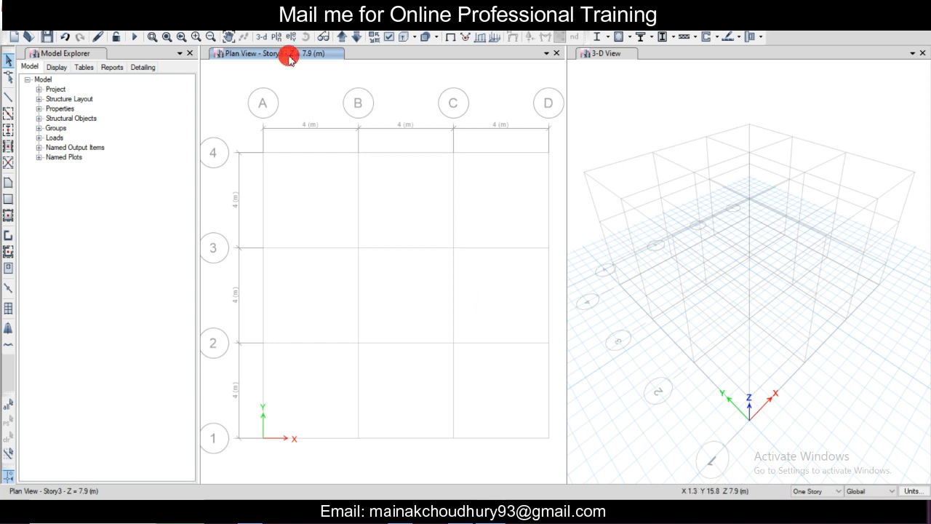
Step: Switch the plan view from Story3 to Story1
left_click(342, 40)
left_click(342, 40)
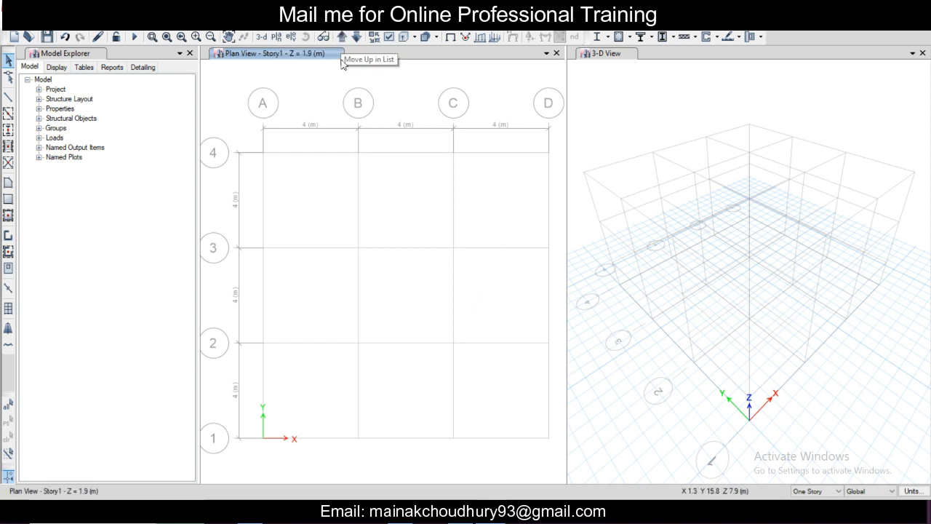
scroll(437, 235, "up", 3)
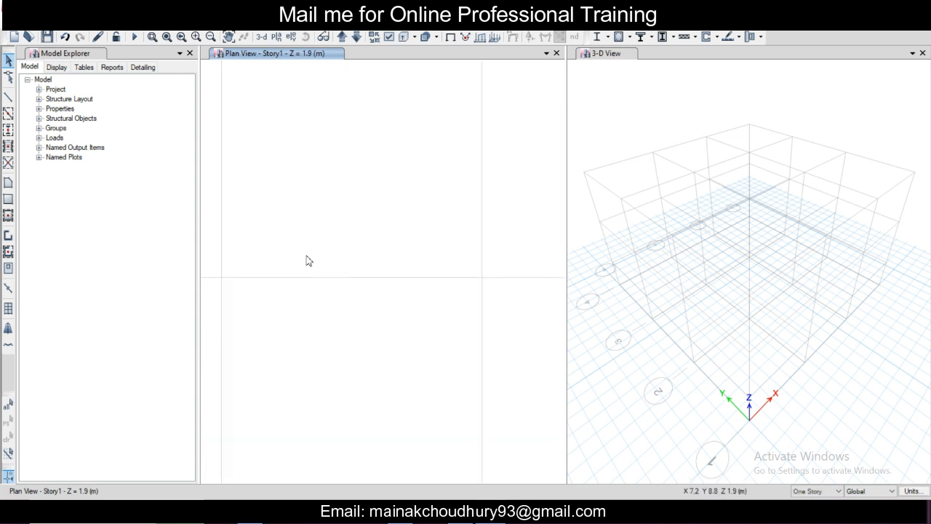
Step: Quick draw columns with section C 400 x 400 at all grid intersections of the Story1 plan
left_click(8, 130)
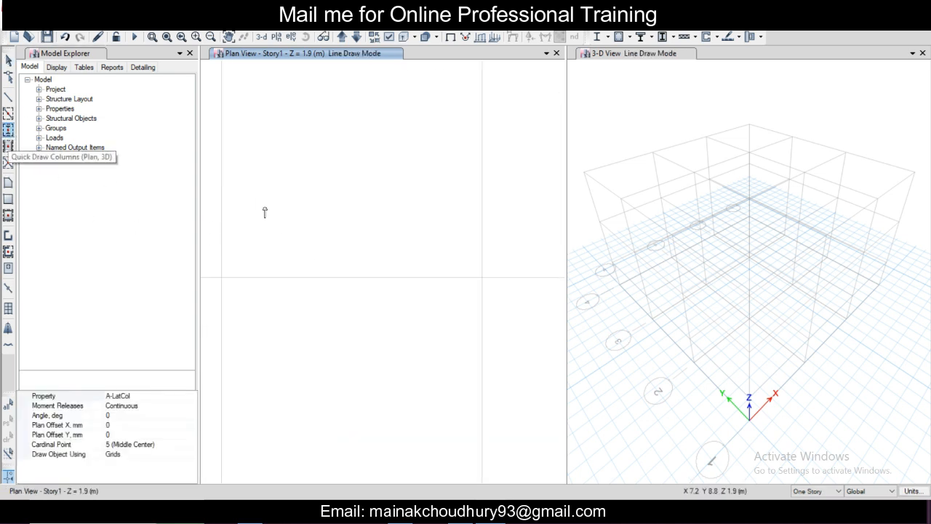
scroll(264, 210, "down", 4)
scroll(335, 222, "up", 3)
middle_click_drag(334, 222, 353, 222)
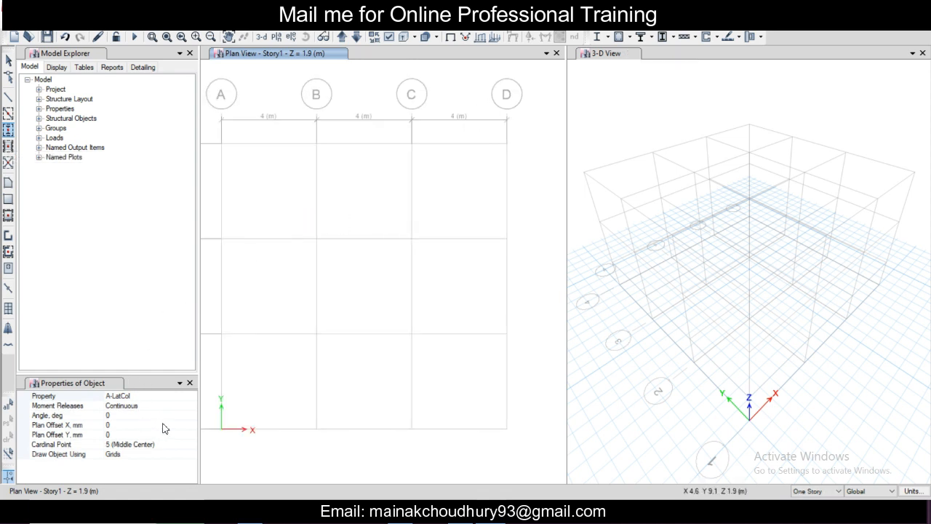
left_click(182, 396)
left_click(191, 396)
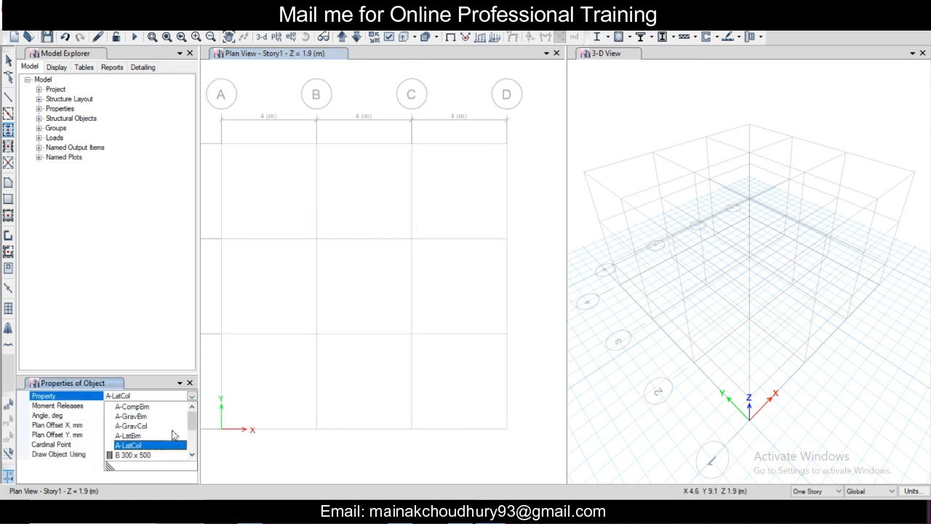
scroll(156, 447, "down", 3)
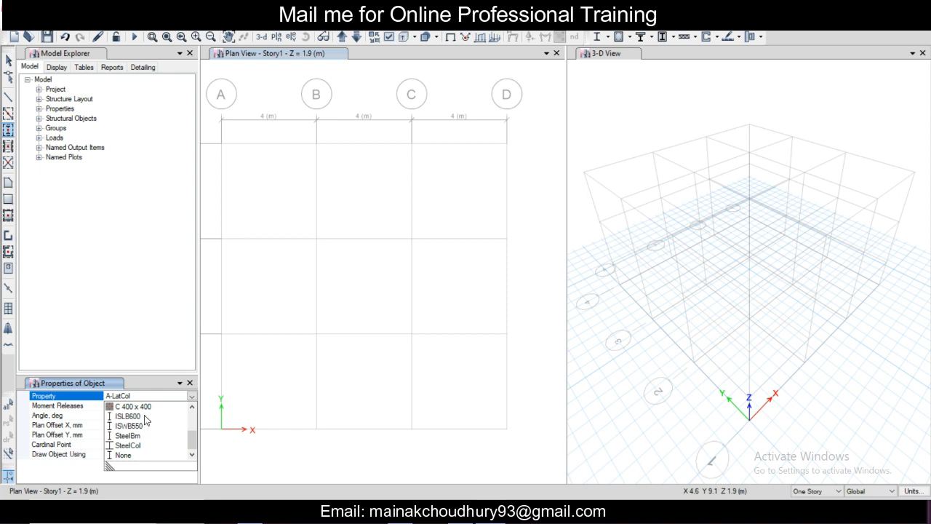
left_click(148, 410)
scroll(331, 193, "down", 3)
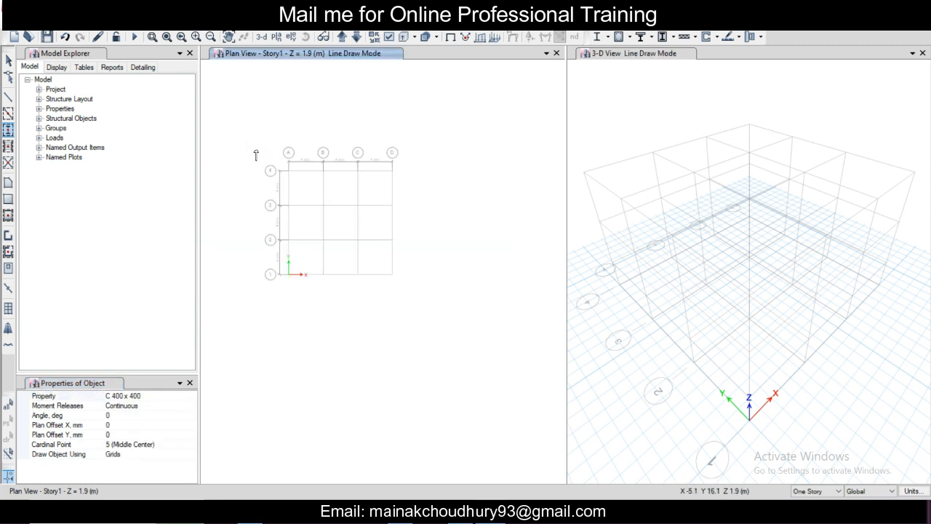
left_click_drag(245, 133, 424, 330)
scroll(338, 276, "up", 4)
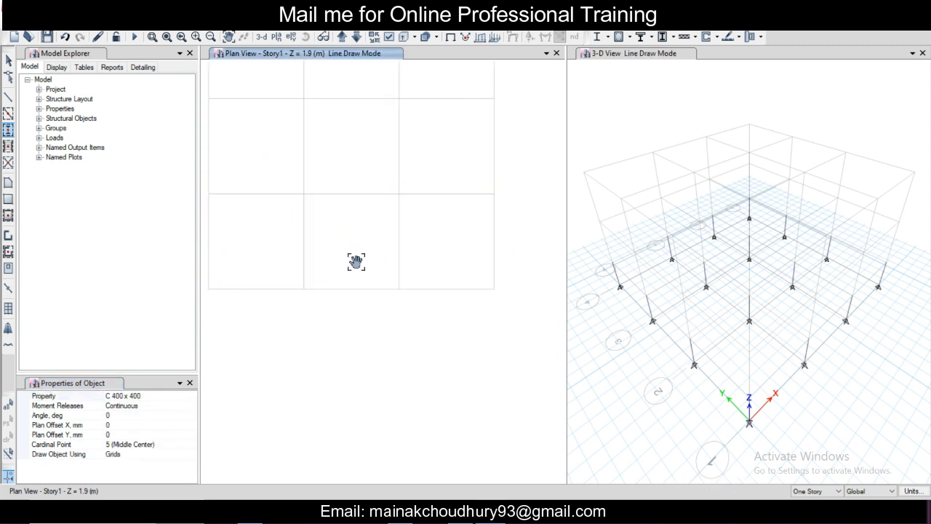
scroll(338, 284, "down", 4)
scroll(338, 284, "up", 4)
middle_click_drag(344, 287, 352, 314)
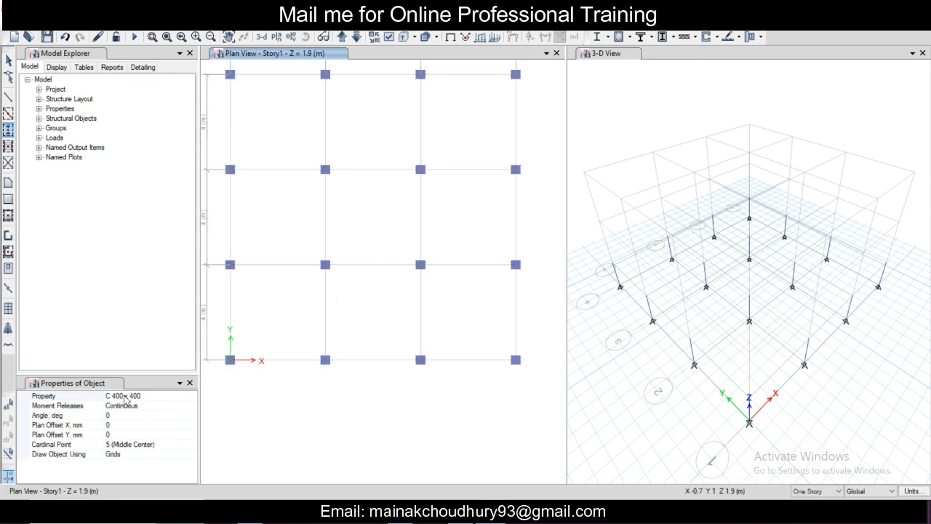
Step: Quick draw frame beams with section B 300 x 500 along all grid lines of the Story1 plan
left_click(8, 114)
left_click(174, 398)
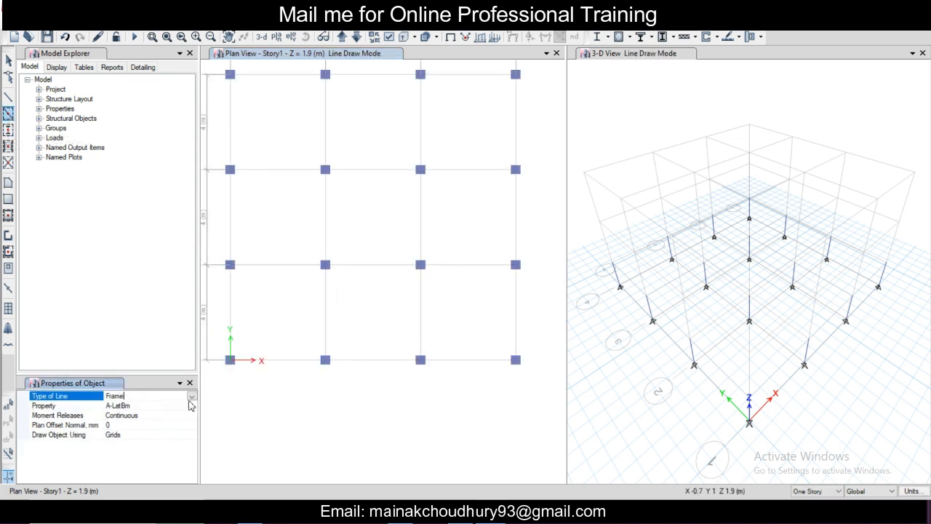
left_click(191, 397)
left_click(189, 405)
left_click(181, 406)
left_click(191, 405)
scroll(154, 458, "down", 1)
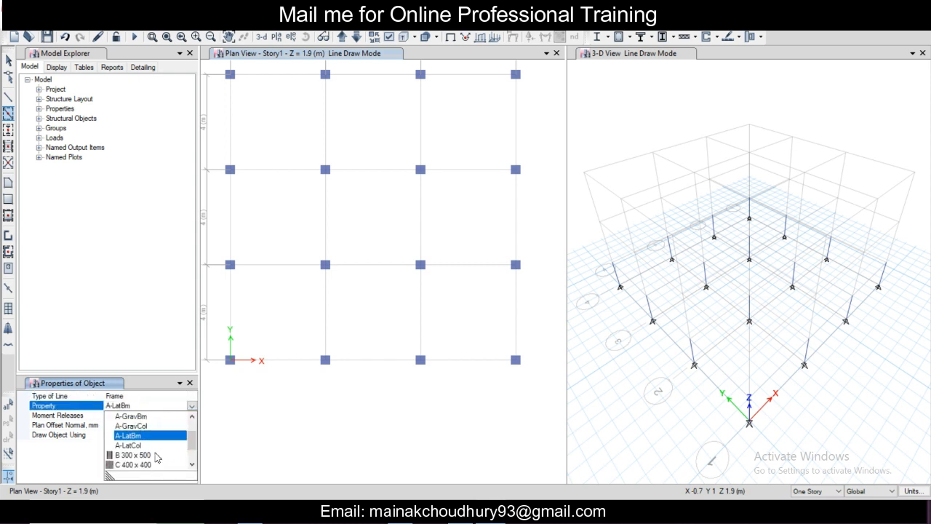
left_click(143, 446)
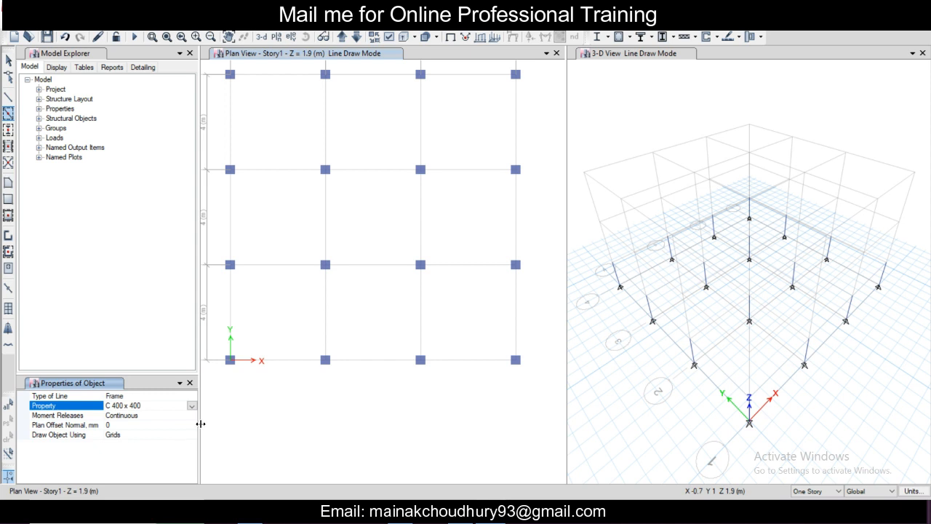
left_click(191, 405)
left_click(161, 459)
scroll(254, 396, "down", 5)
middle_click_drag(261, 369, 278, 379)
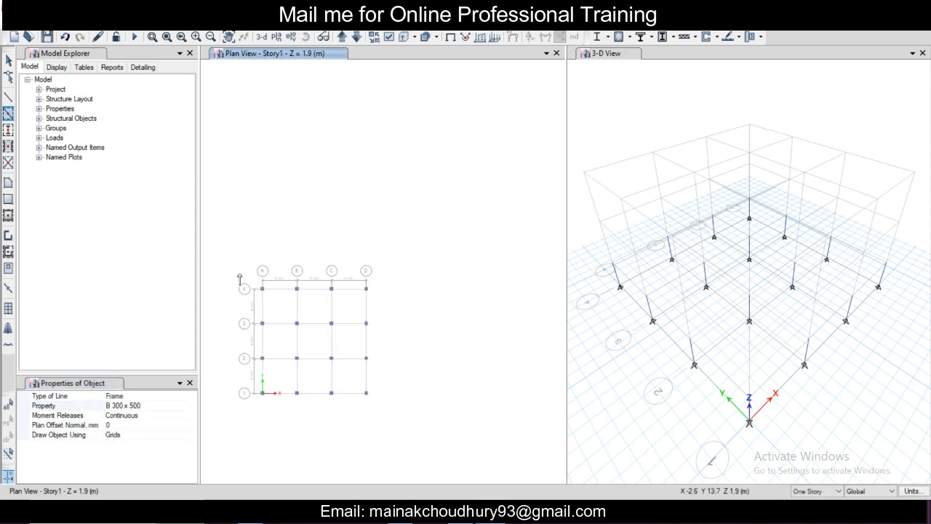
left_click_drag(240, 269, 410, 428)
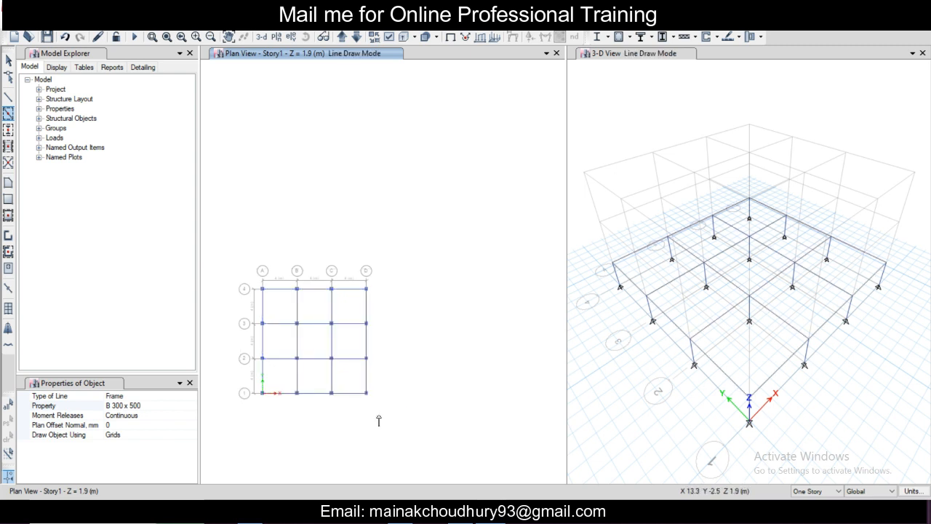
left_click(603, 52)
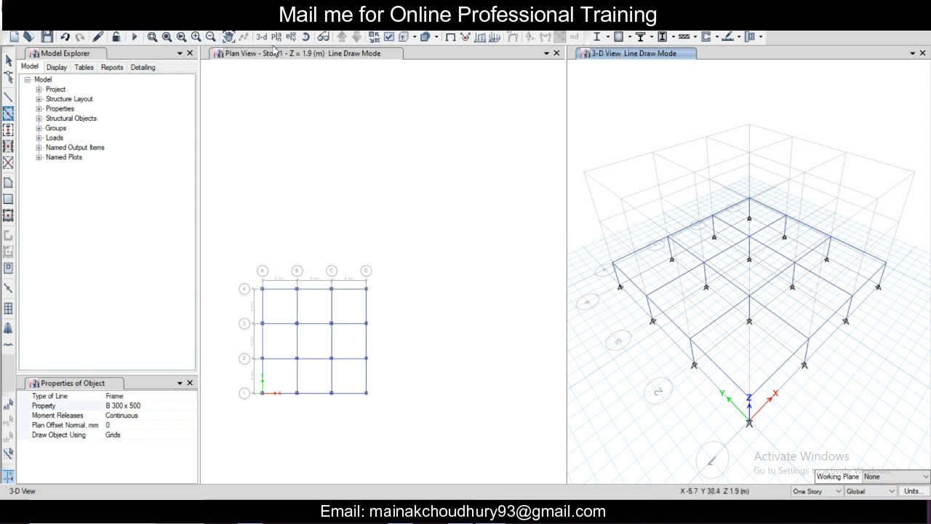
Step: Set the 3D view direction to plan angle 90, elevation 0 and aperture 0
left_click(73, 33)
left_click(108, 37)
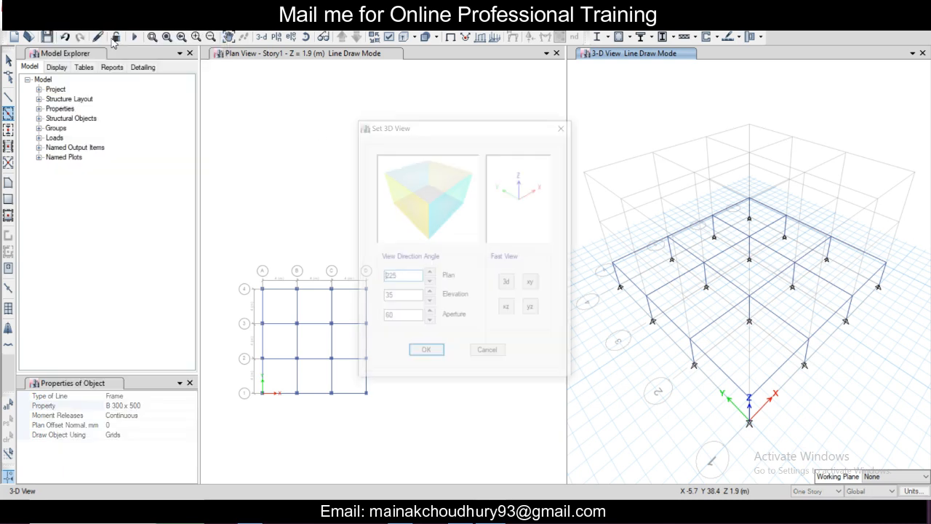
double_click(403, 298)
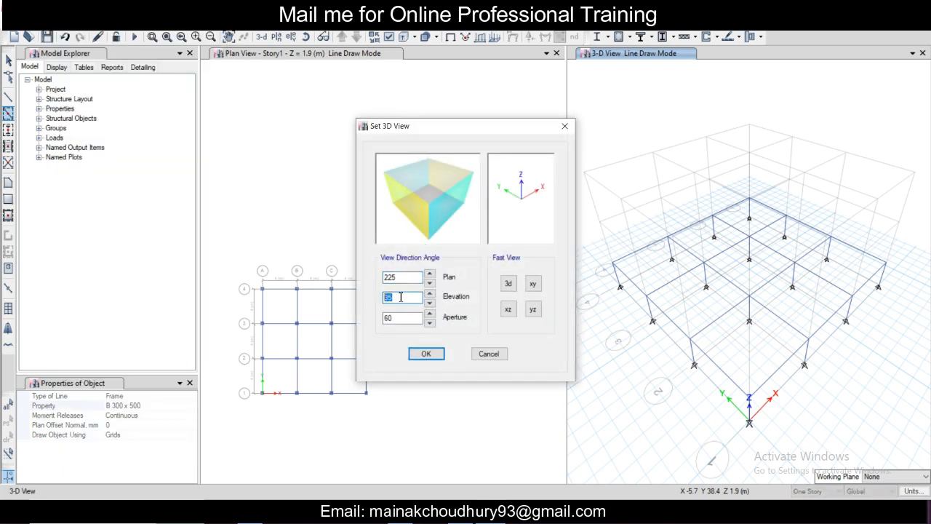
type("0")
key("Tab")
type("0")
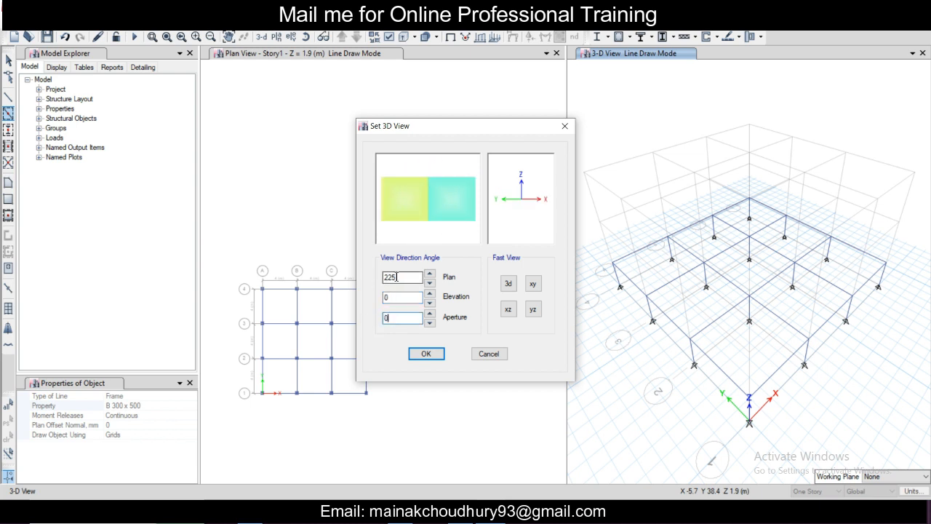
double_click(405, 277)
type("90")
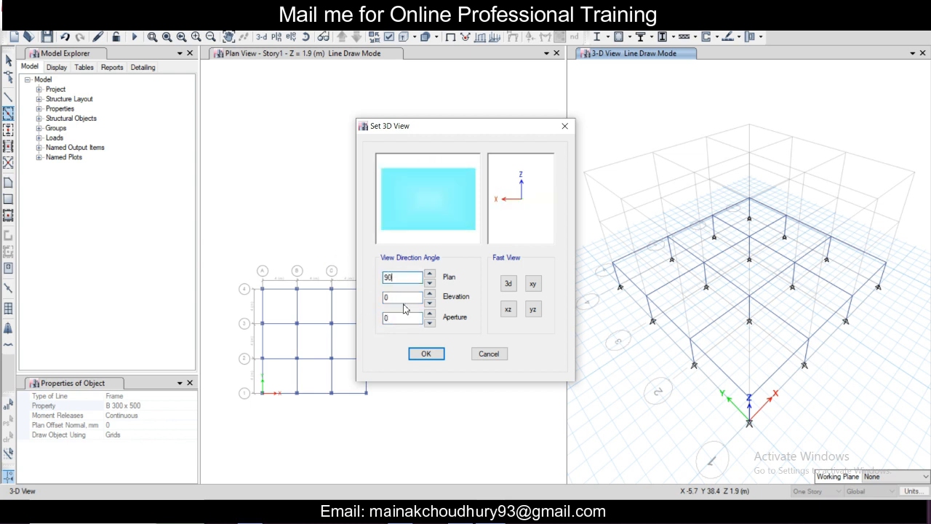
left_click(426, 354)
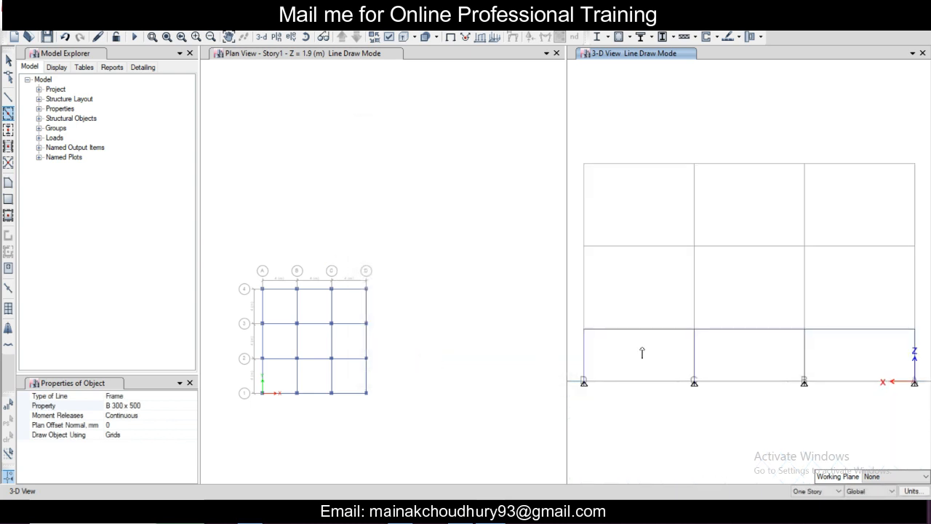
Step: Select all Story1 beams, columns and upper joints in the side-on 3D view, leaving the base supports unselected
scroll(642, 352, "down", 3)
scroll(613, 339, "up", 3)
scroll(603, 333, "down", 4)
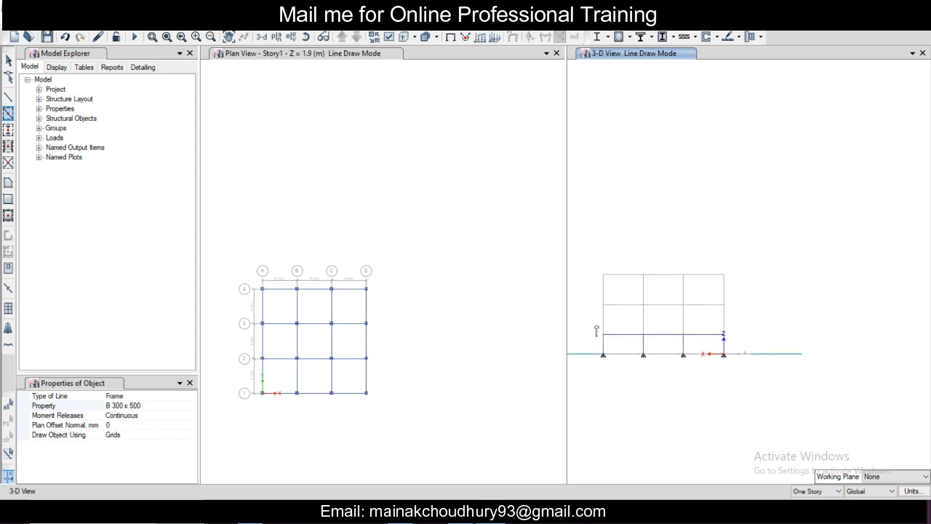
key("Escape")
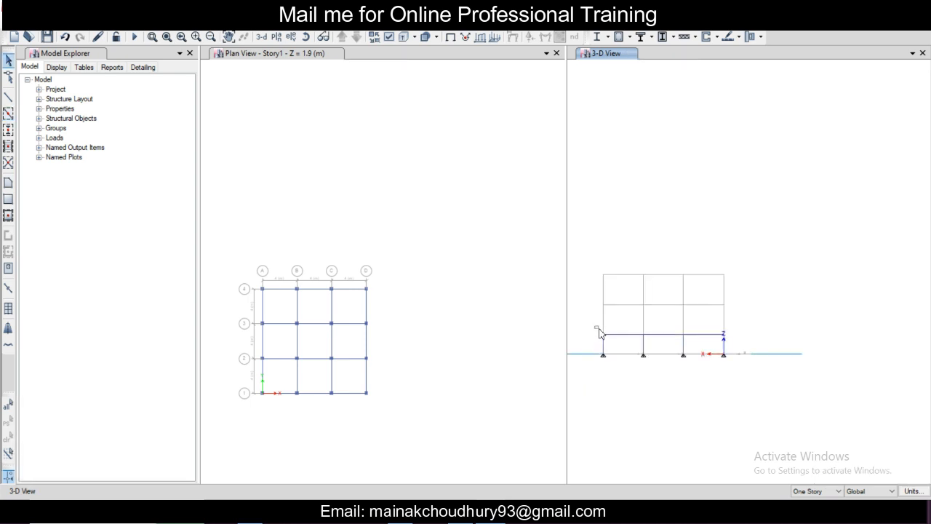
left_click_drag(595, 326, 727, 347)
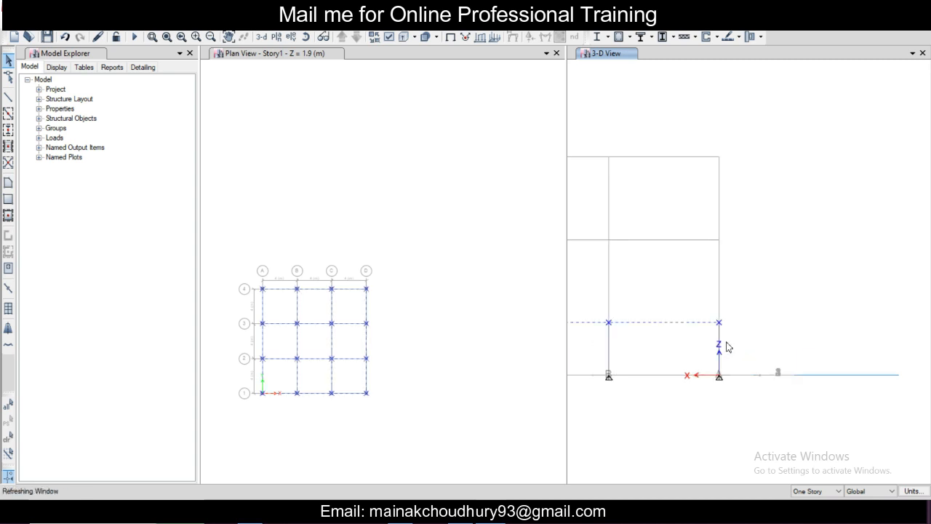
scroll(731, 346, "up", 2)
scroll(761, 351, "down", 2)
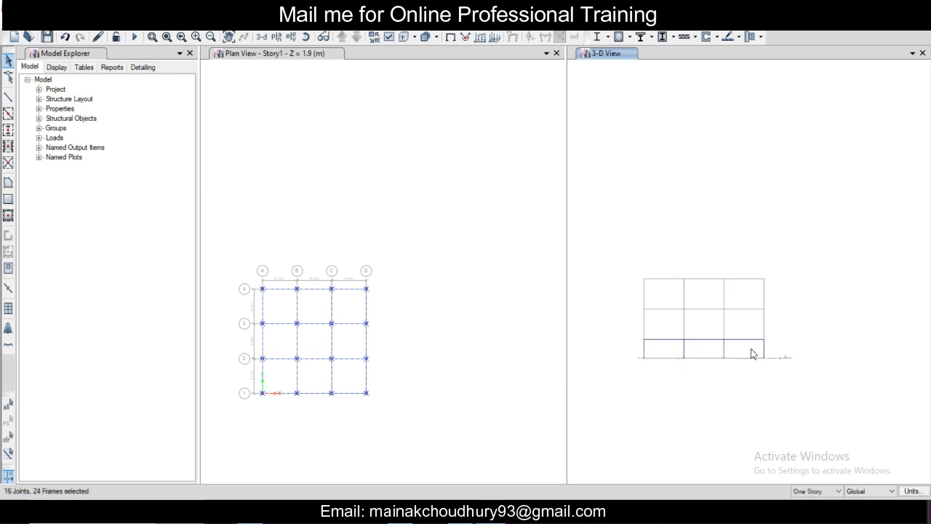
left_click_drag(789, 355, 630, 350)
scroll(663, 357, "up", 2)
scroll(649, 353, "down", 2)
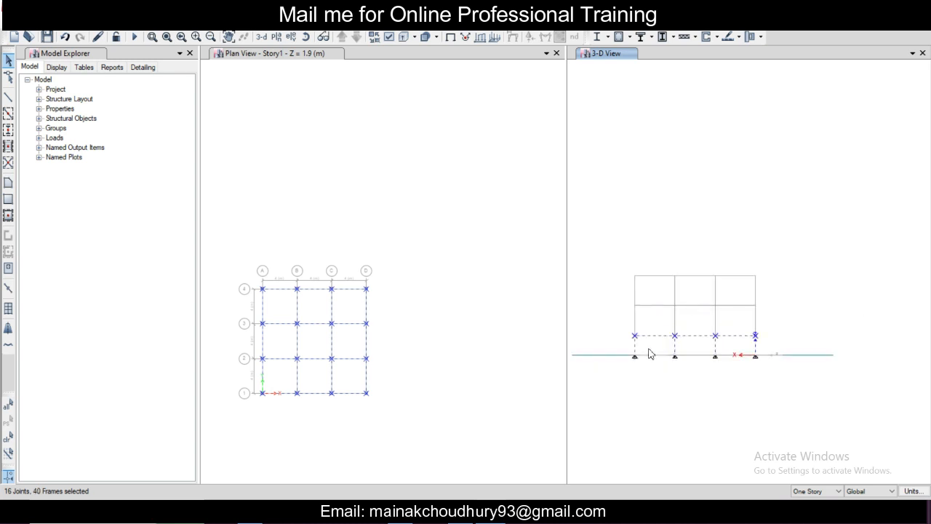
scroll(650, 353, "up", 2)
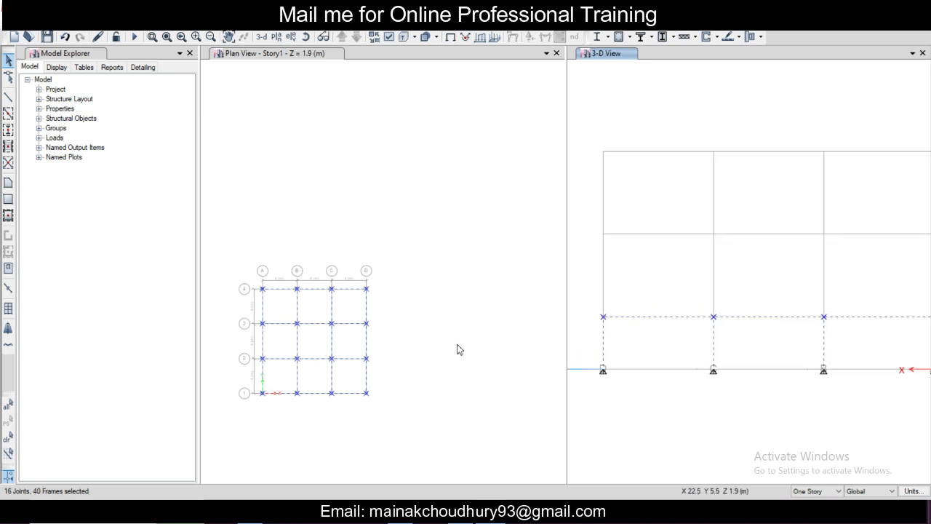
scroll(579, 340, "down", 3)
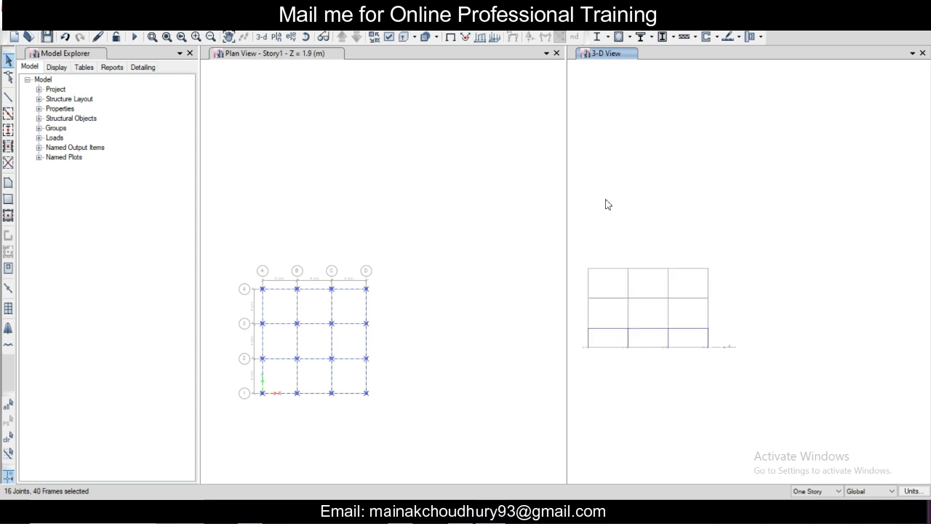
Step: Replicate the selected Story1 beams and columns to Story2, keeping the original objects
left_click(604, 60)
middle_click_drag(673, 199, 715, 212)
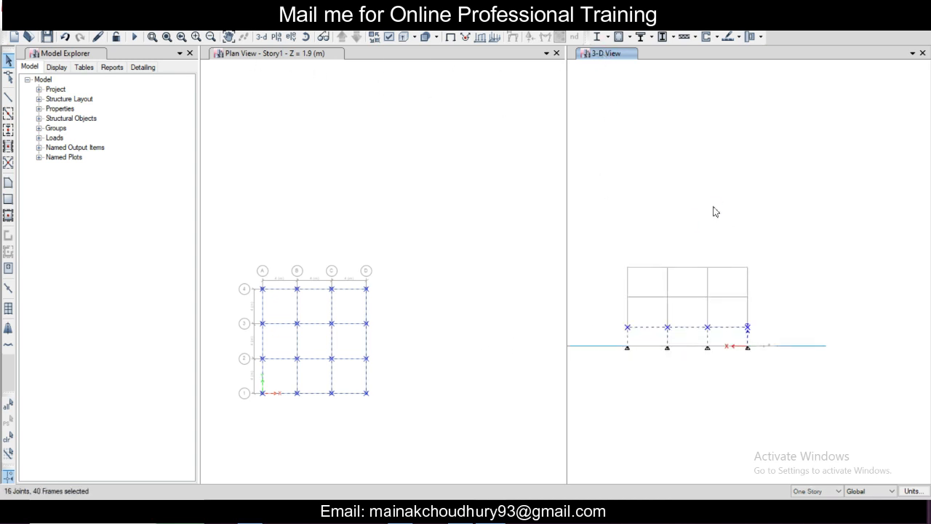
scroll(715, 211, "up", 4)
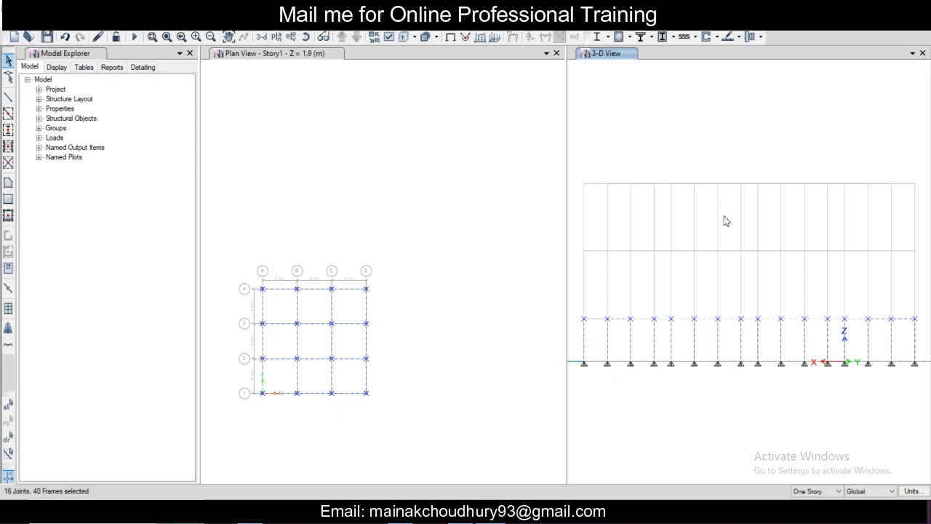
key("Down")
key("Down")
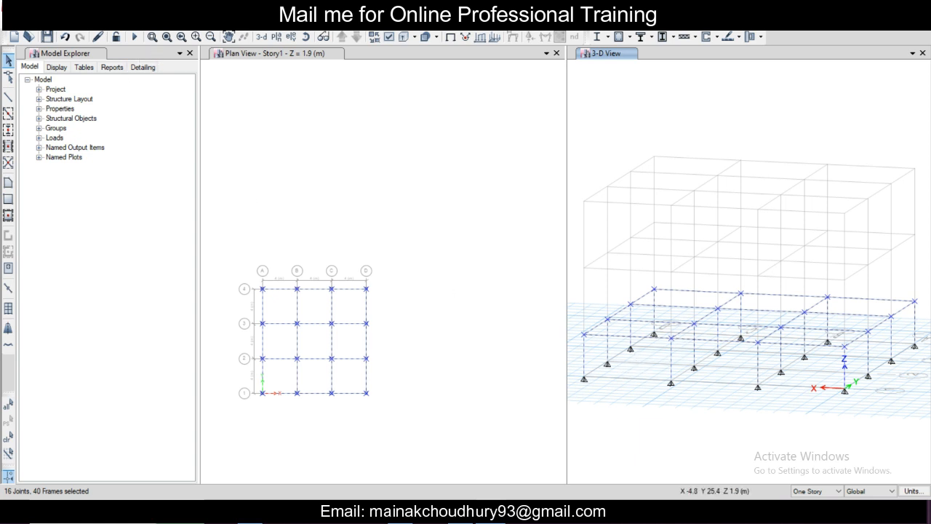
left_click(33, 23)
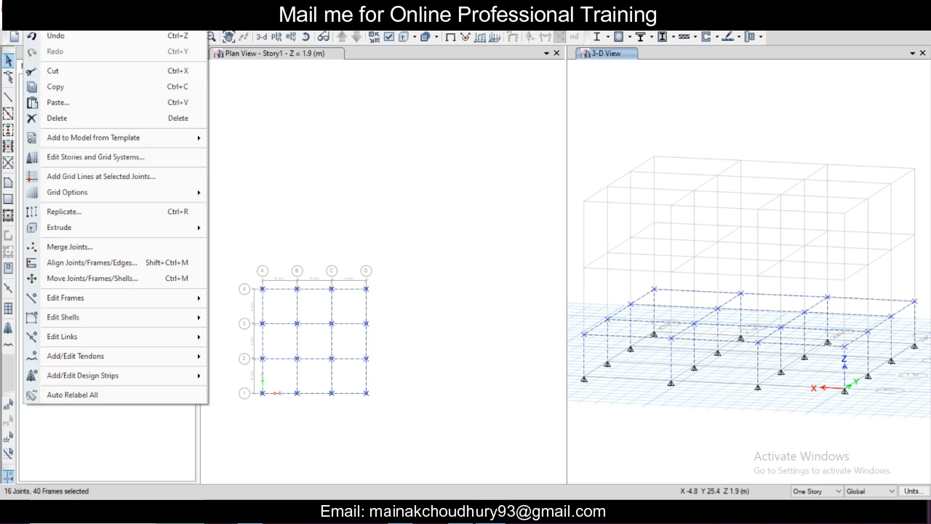
left_click(128, 218)
left_click(472, 150)
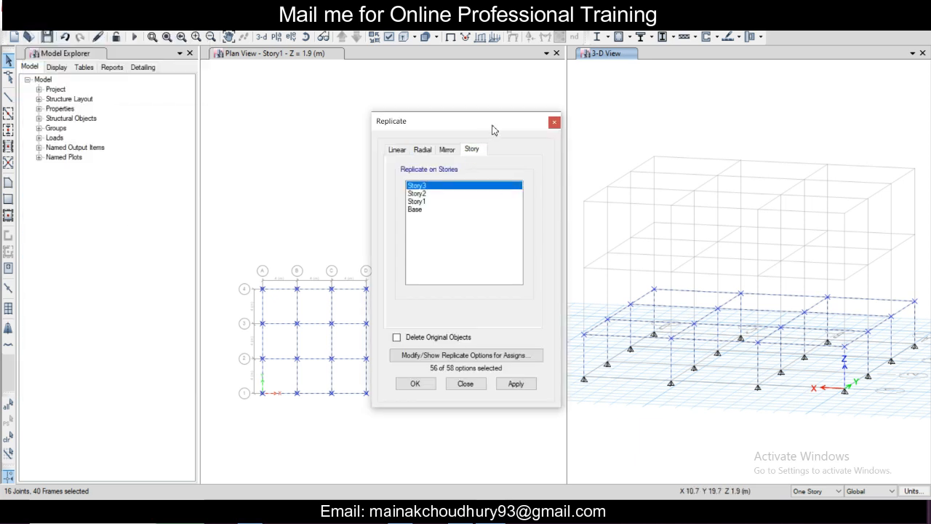
left_click_drag(492, 129, 306, 126)
left_click(235, 190)
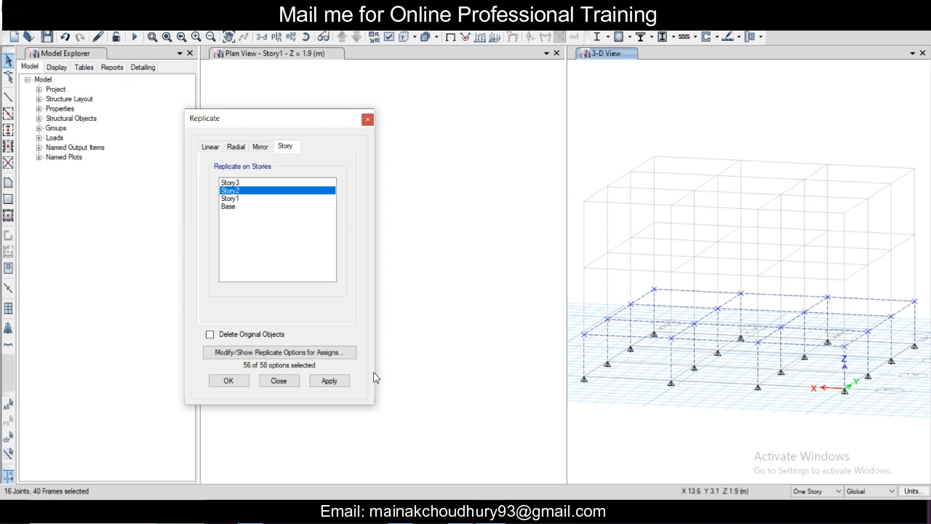
left_click(338, 384)
left_click(333, 385)
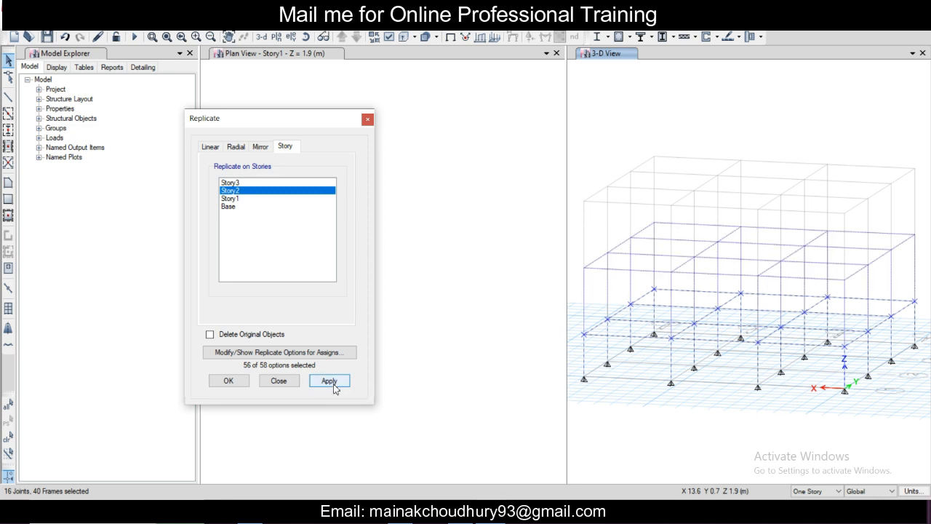
left_click(334, 385)
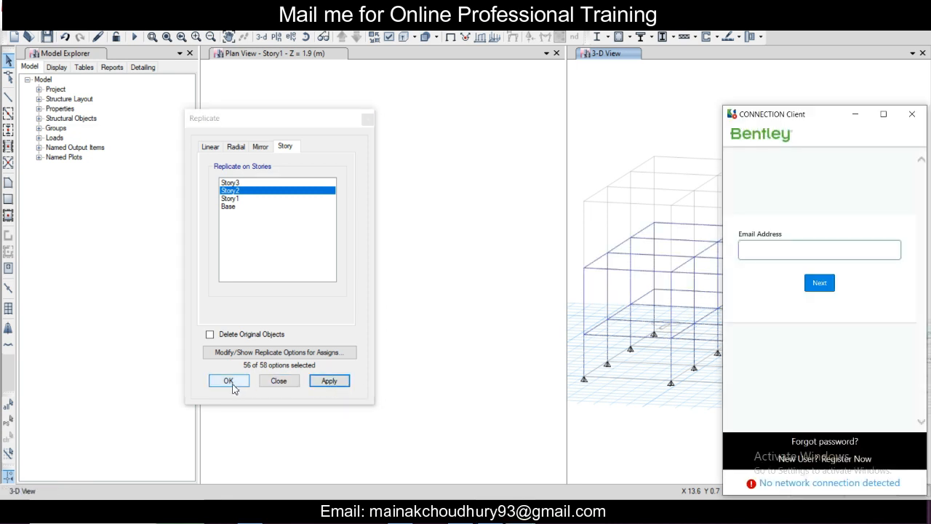
left_click(232, 383)
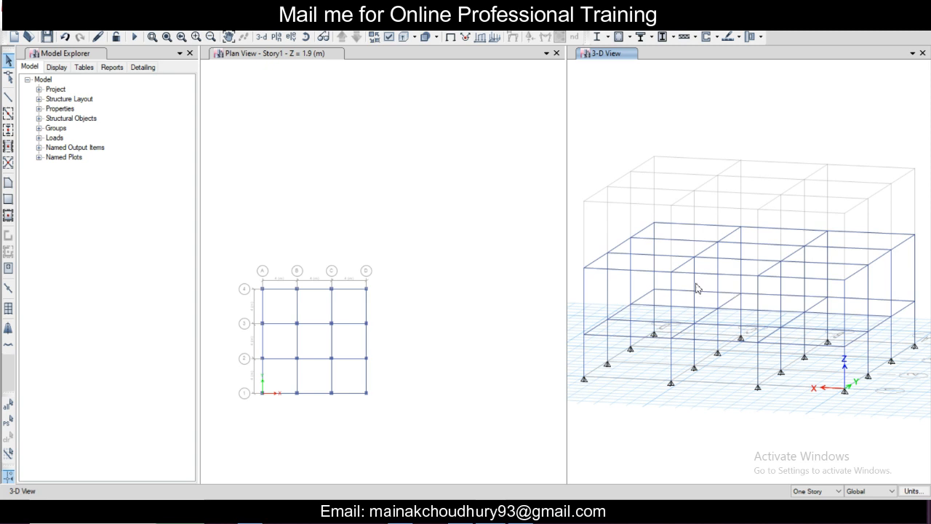
Step: Switch the plan view from Story1 up to Story2
left_click(309, 57)
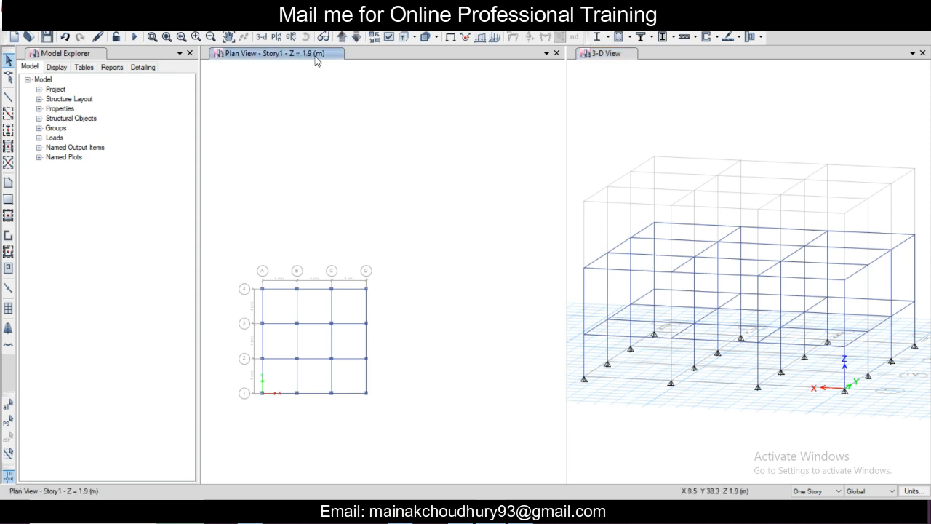
left_click(342, 40)
scroll(342, 281, "up", 3)
scroll(340, 275, "down", 4)
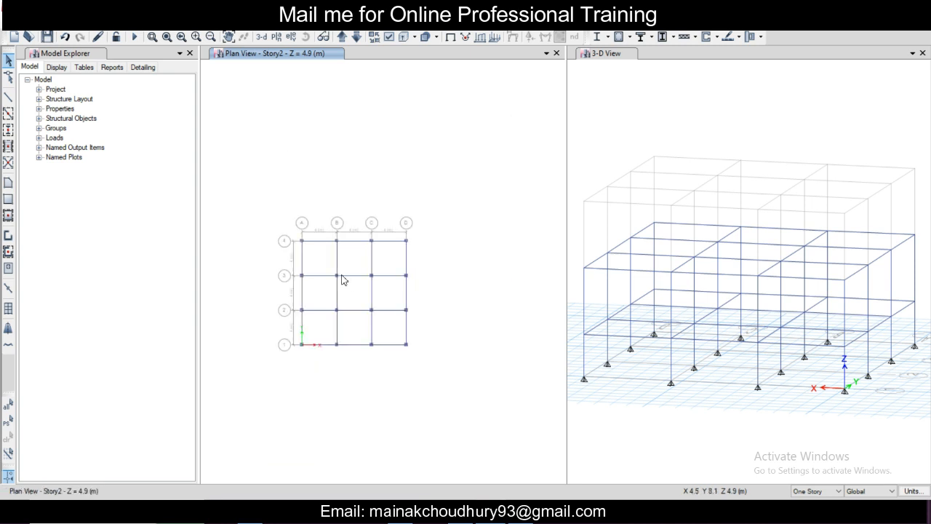
scroll(340, 274, "up", 4)
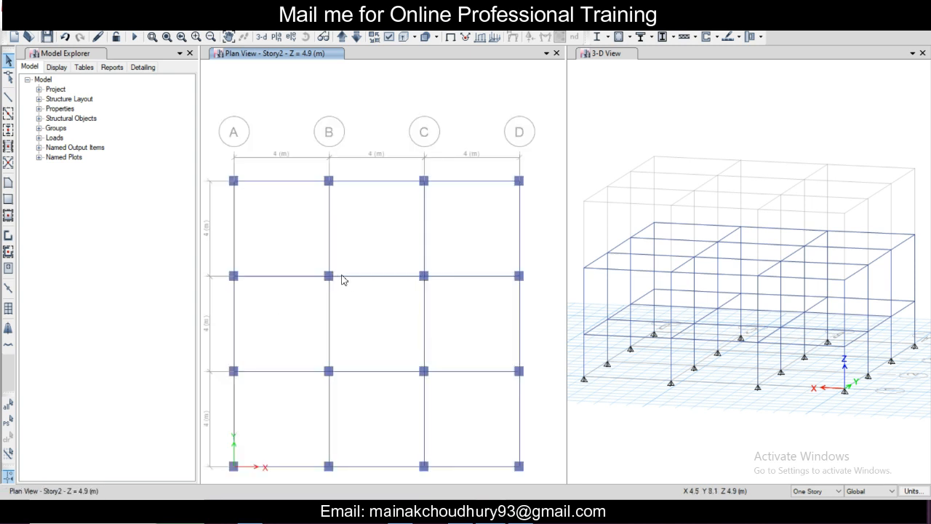
left_click(9, 186)
left_click(152, 397)
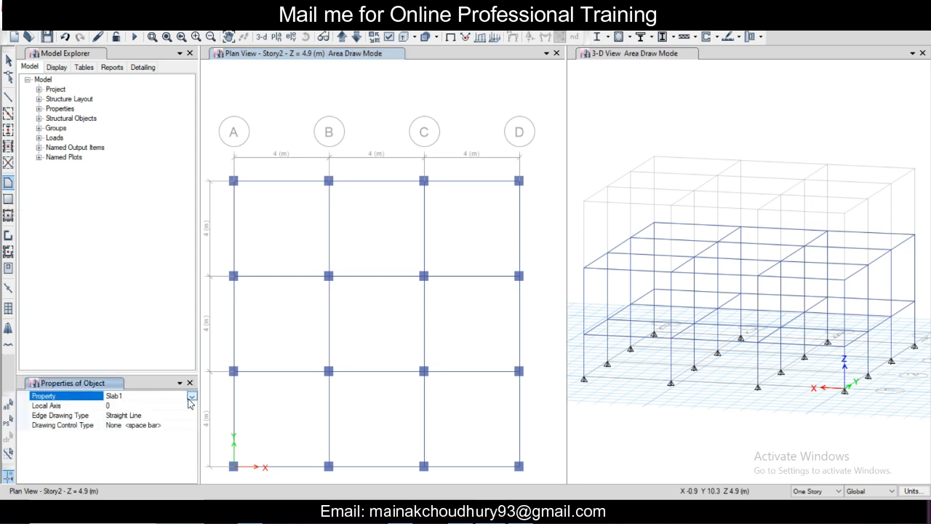
left_click(192, 397)
left_click(192, 405)
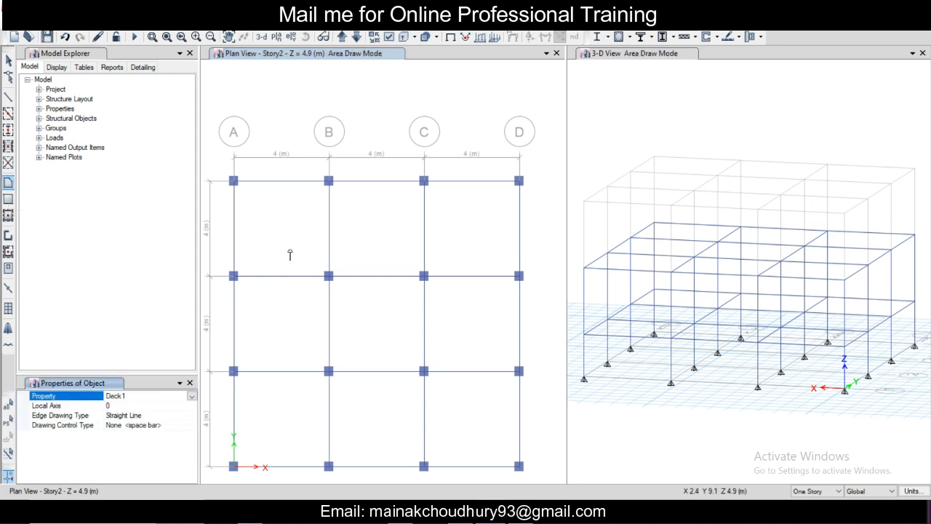
left_click(274, 235)
left_click(9, 60)
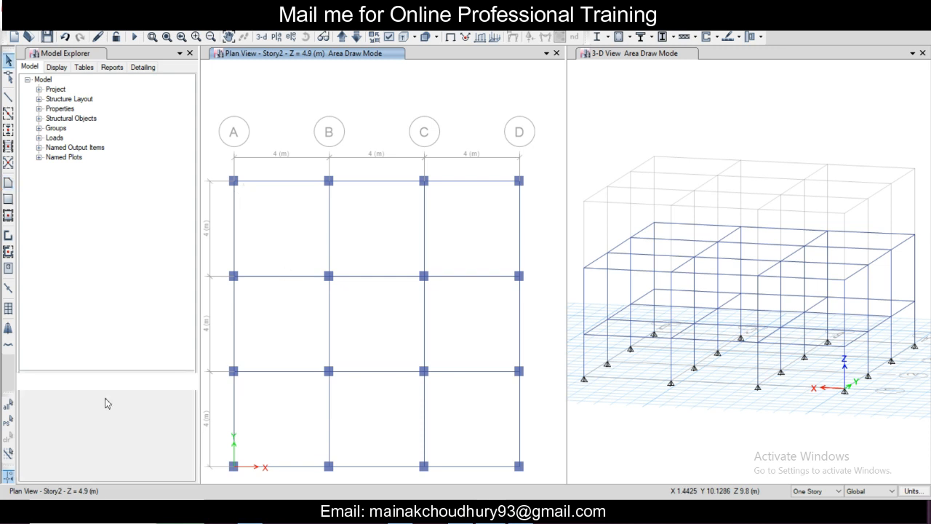
Step: Quick draw floor slabs with property Slab1 in all nine grid bays of the Story2 plan
left_click(9, 215)
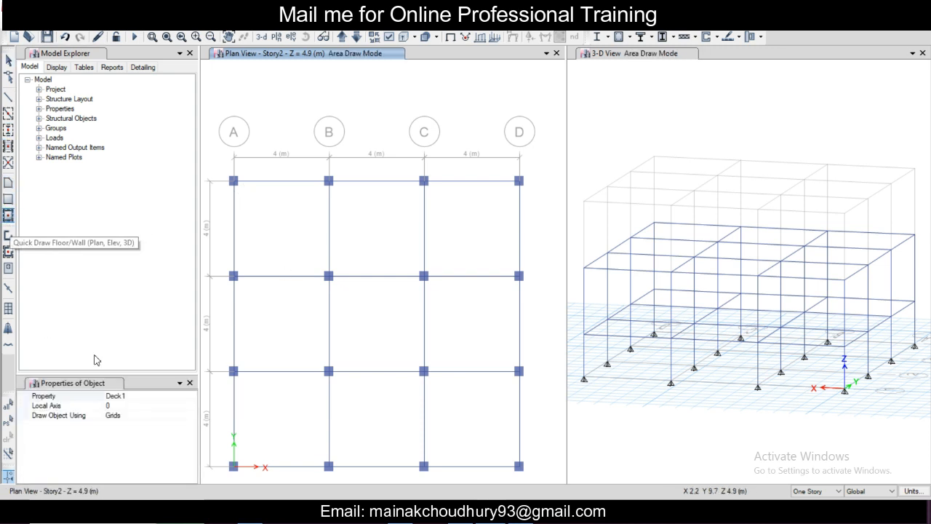
left_click(185, 398)
left_click(191, 396)
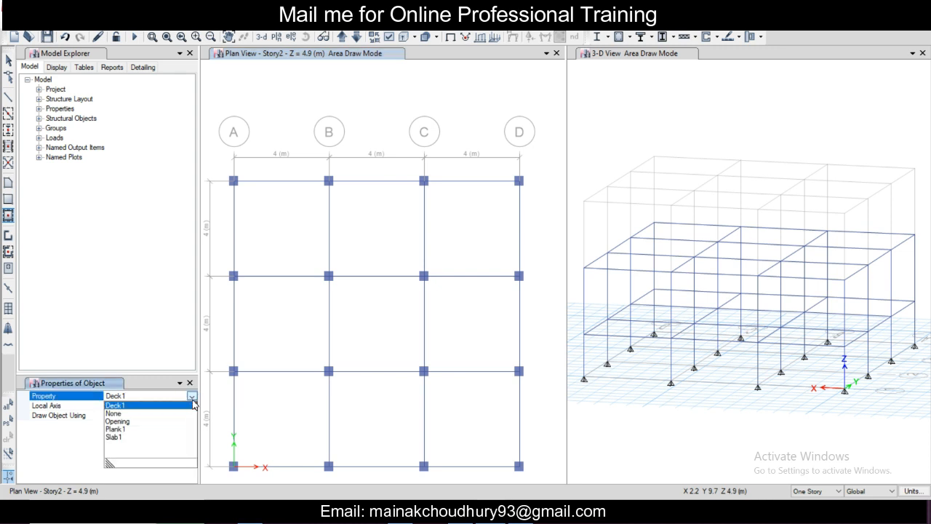
left_click(166, 437)
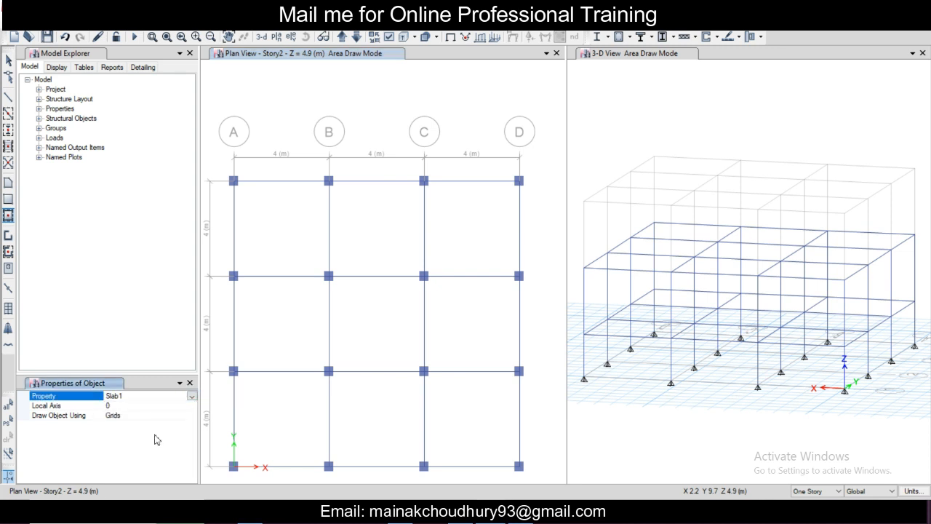
left_click(291, 254)
left_click(378, 250)
left_click(437, 245)
left_click(289, 325)
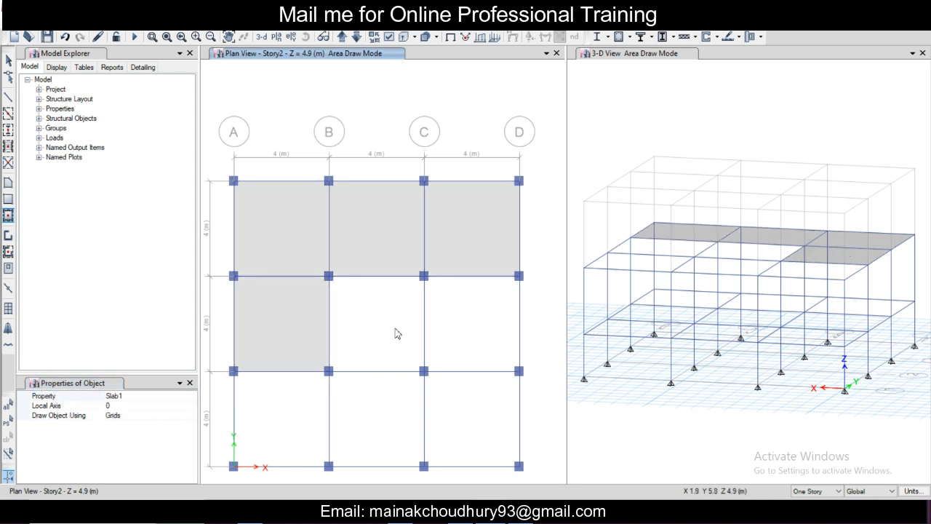
left_click(394, 330)
left_click(463, 327)
left_click(472, 410)
left_click(375, 418)
left_click(279, 418)
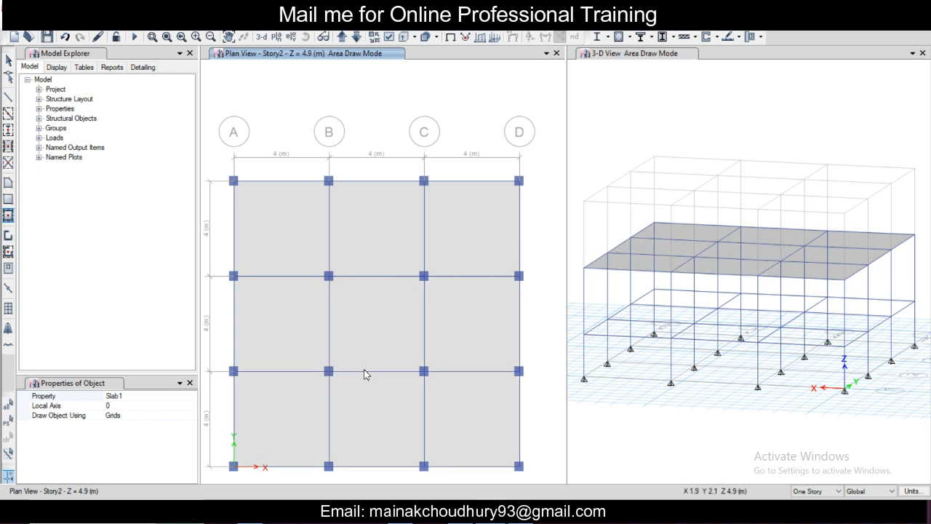
scroll(369, 371, "down", 3)
scroll(395, 358, "up", 3)
scroll(395, 357, "down", 3)
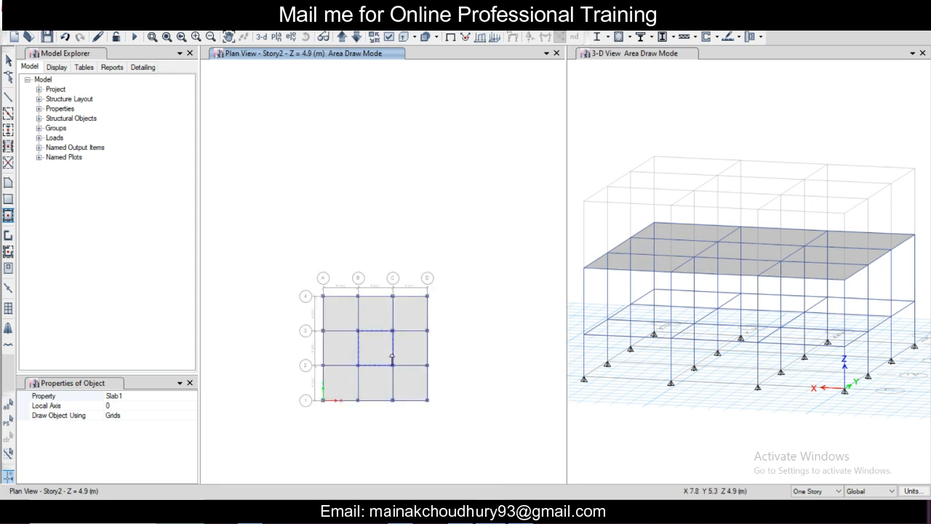
scroll(391, 359, "up", 3)
scroll(392, 359, "down", 3)
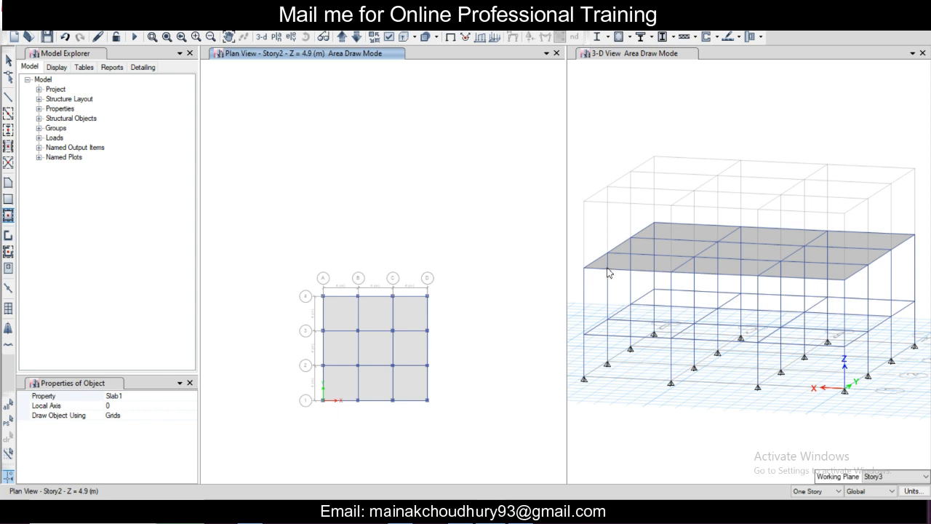
key("Escape")
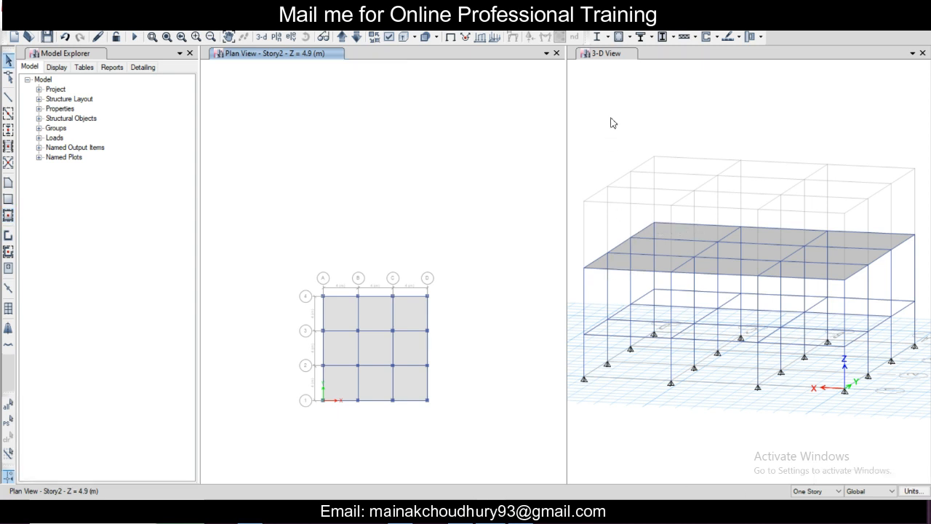
Step: Set the 3D view direction to a plan angle of 90 and an elevation angle of 0
left_click(609, 63)
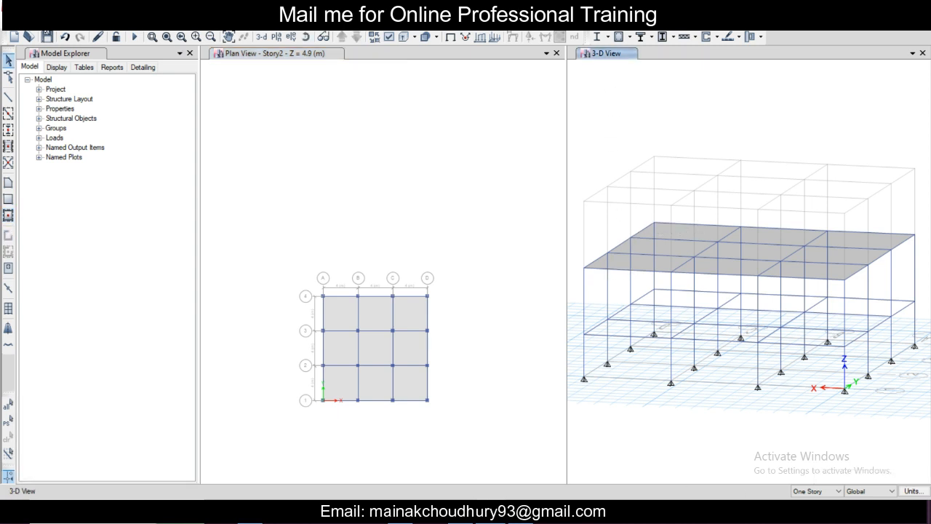
left_click(56, 29)
left_click(83, 32)
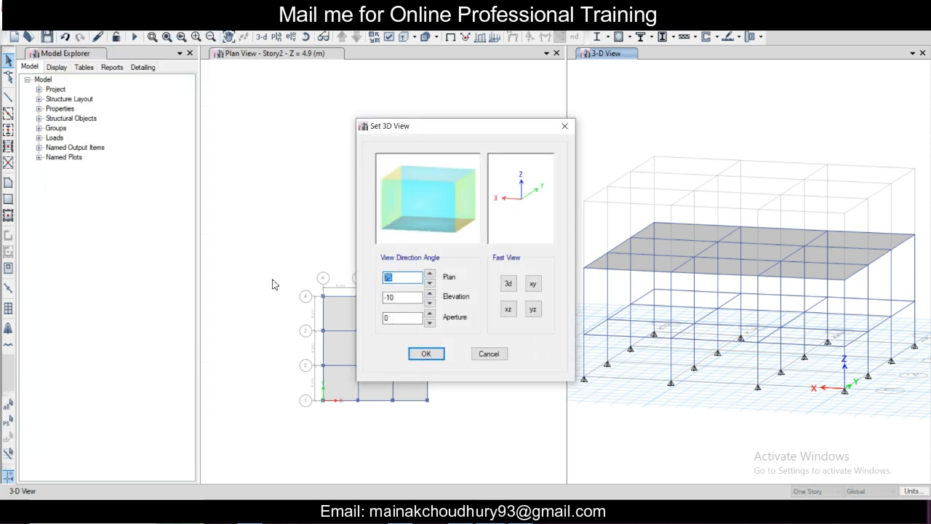
type("90")
key("Tab")
type("0")
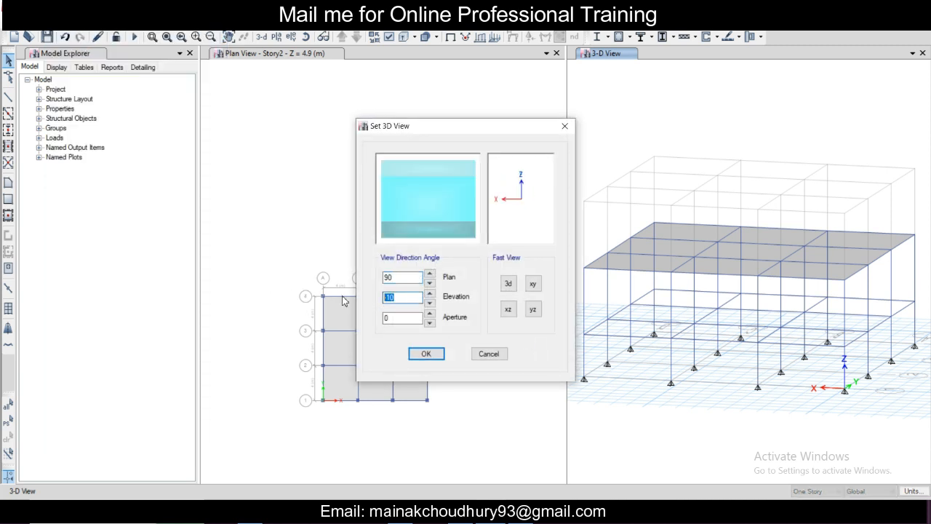
key("Tab")
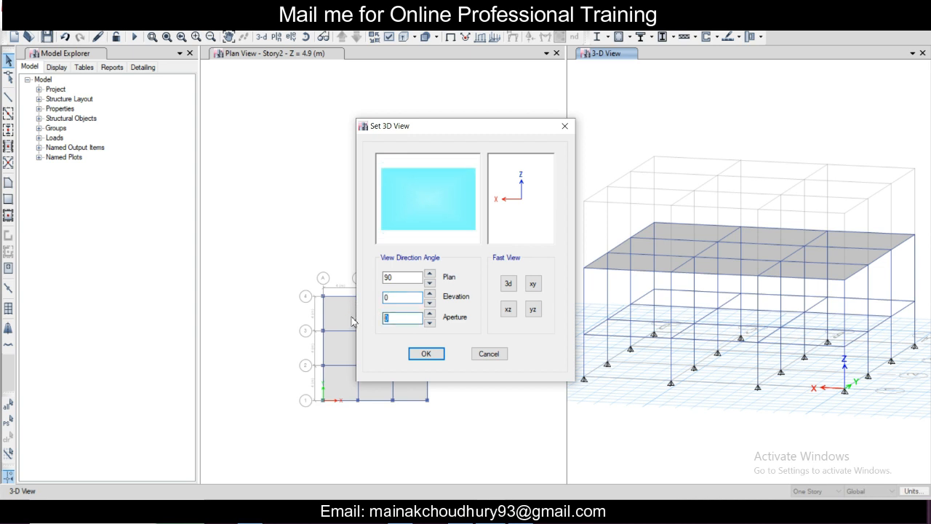
left_click(425, 353)
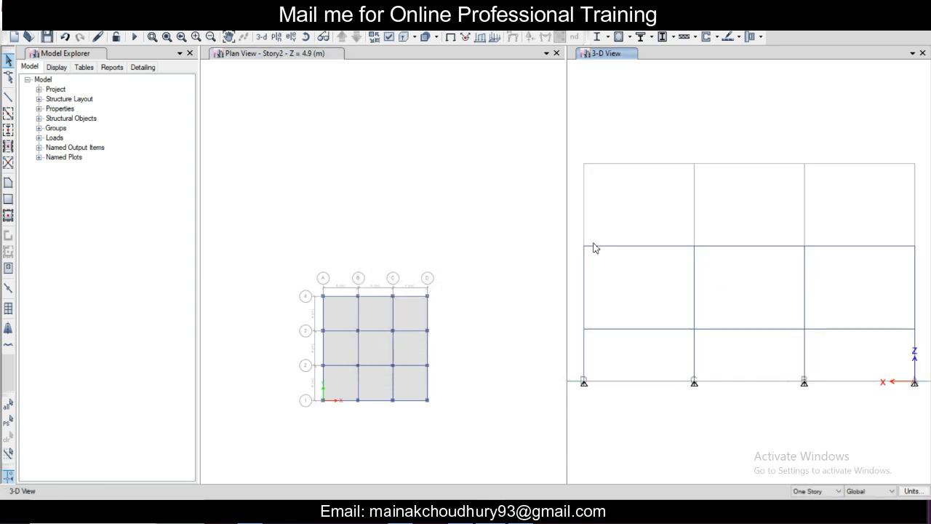
Step: Replicate the Story2 beams, columns and floor slabs to Story3, keeping the original objects
left_click_drag(574, 234, 570, 275)
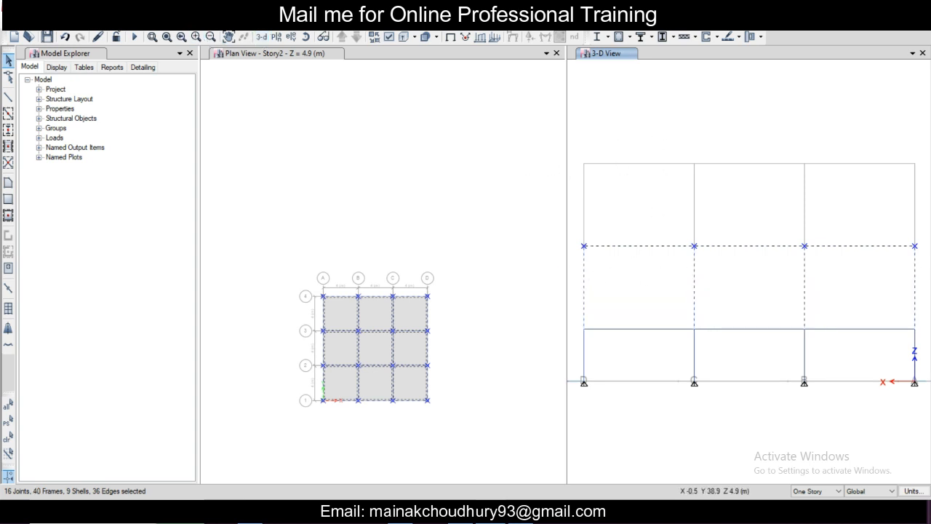
left_click(29, 21)
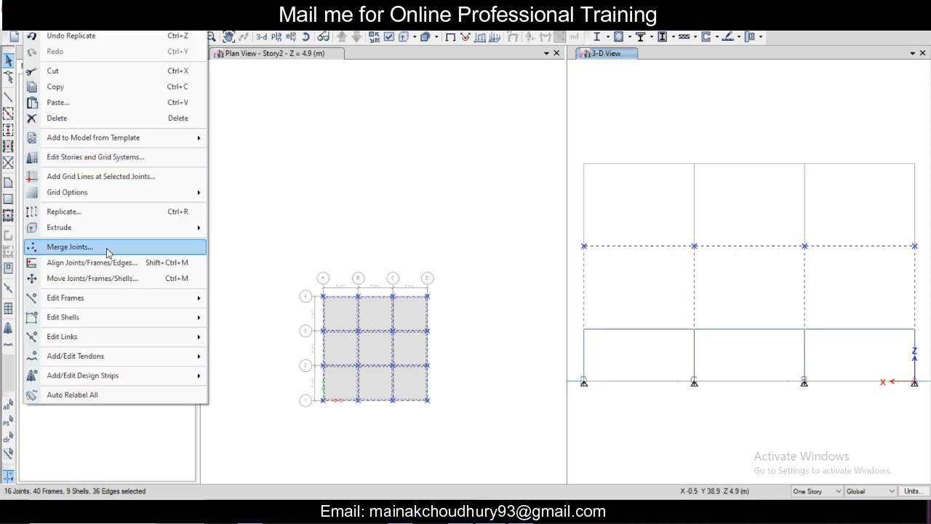
left_click(115, 211)
left_click(288, 148)
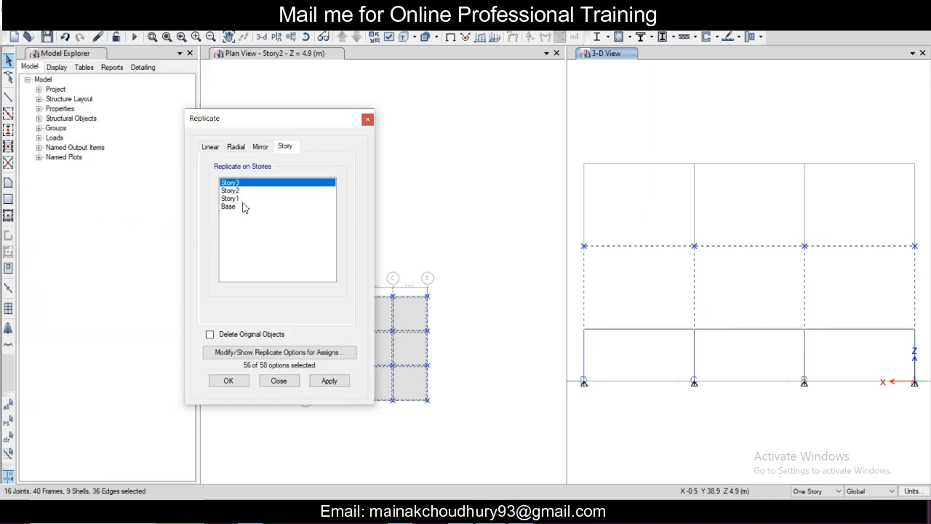
left_click(328, 380)
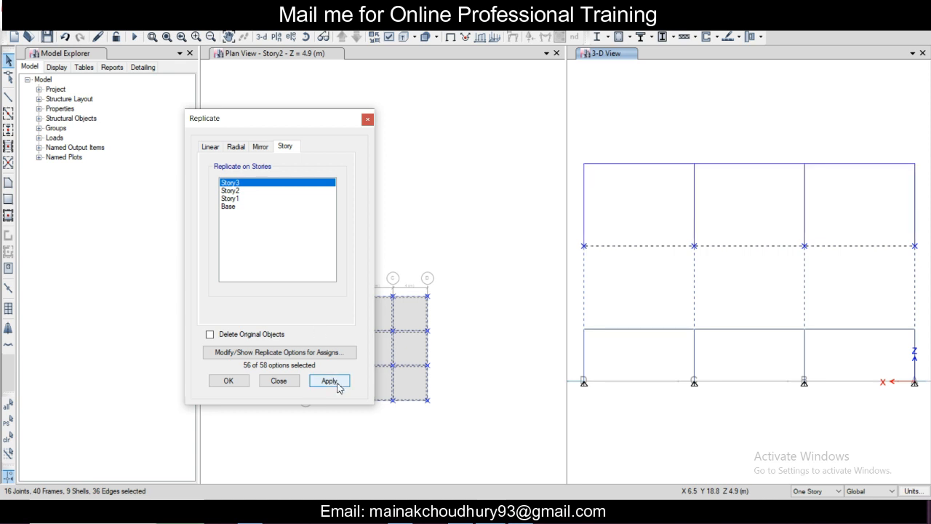
left_click(328, 380)
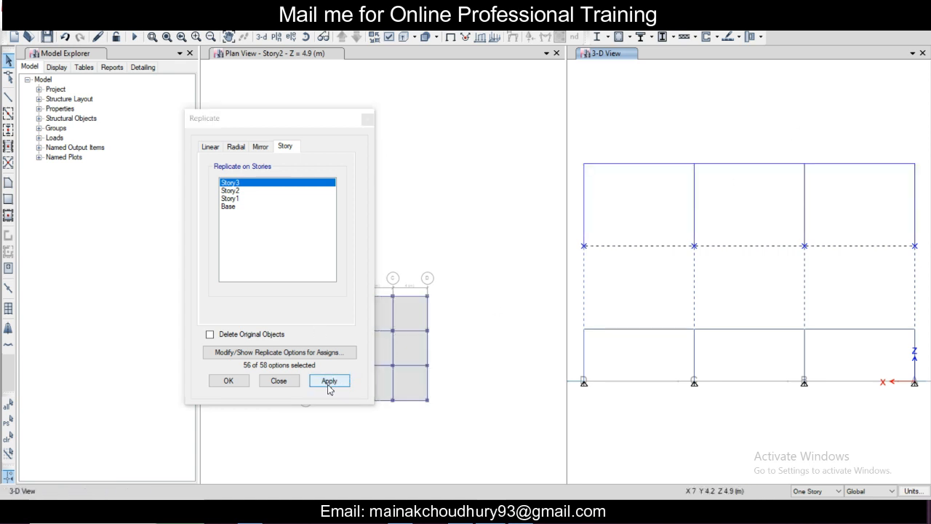
left_click(229, 381)
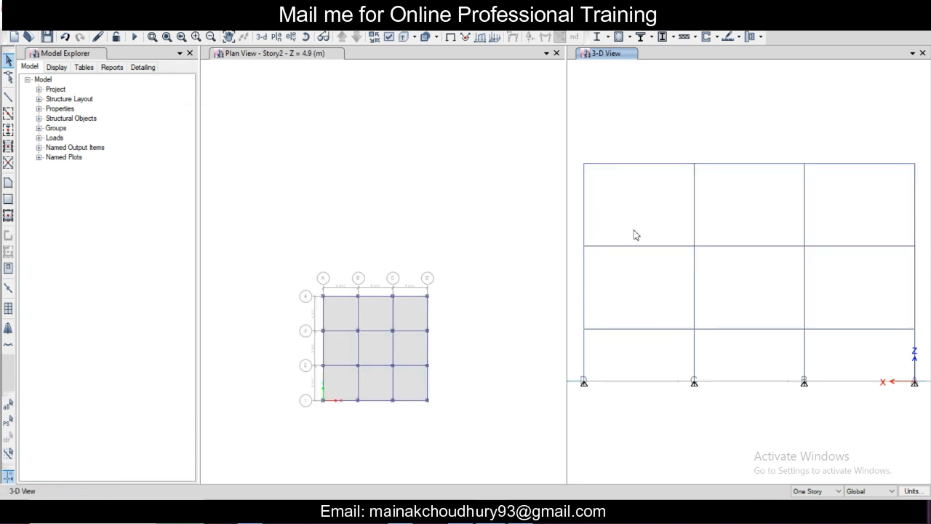
Step: Examine the three-story frame and its slabs from an oblique 3D angle, toggling the extruded display on and off
scroll(634, 231, "down", 3)
scroll(633, 231, "up", 3)
scroll(610, 187, "down", 3)
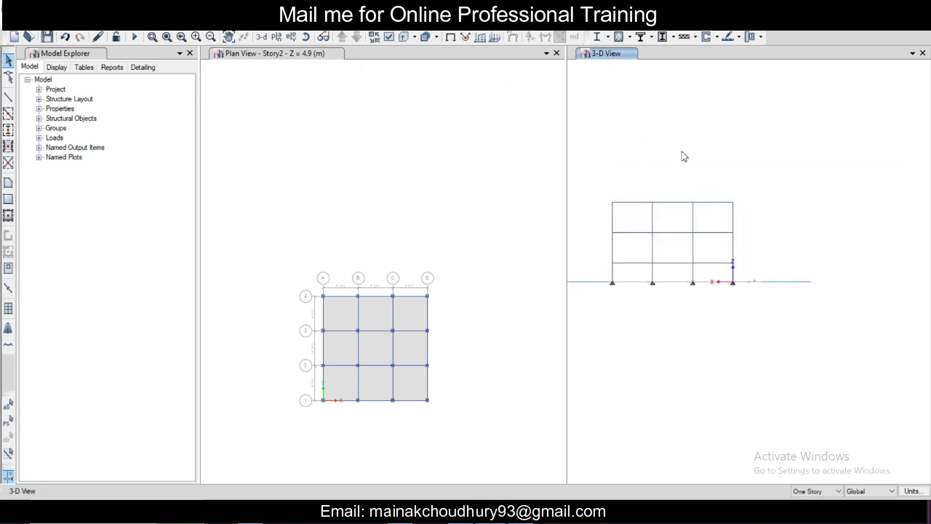
scroll(688, 160, "up", 3)
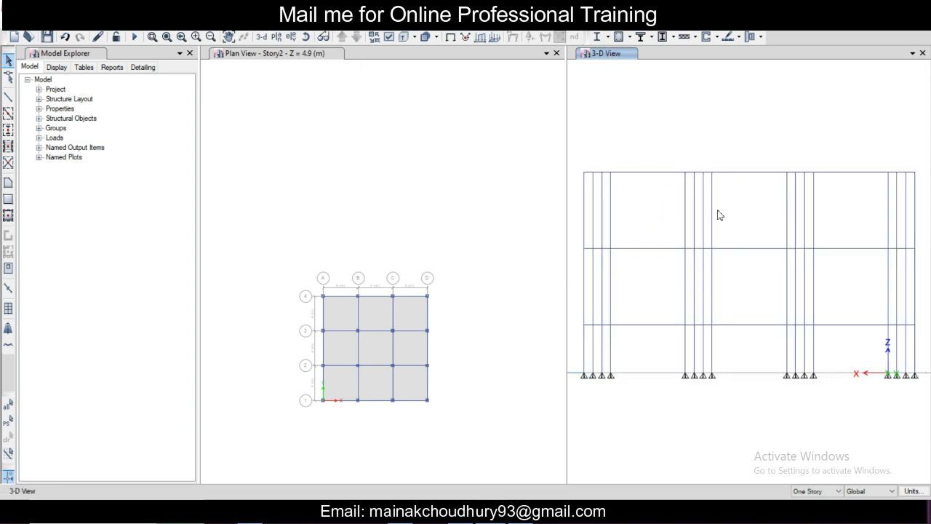
middle_click_drag(718, 210, 734, 216, "shift")
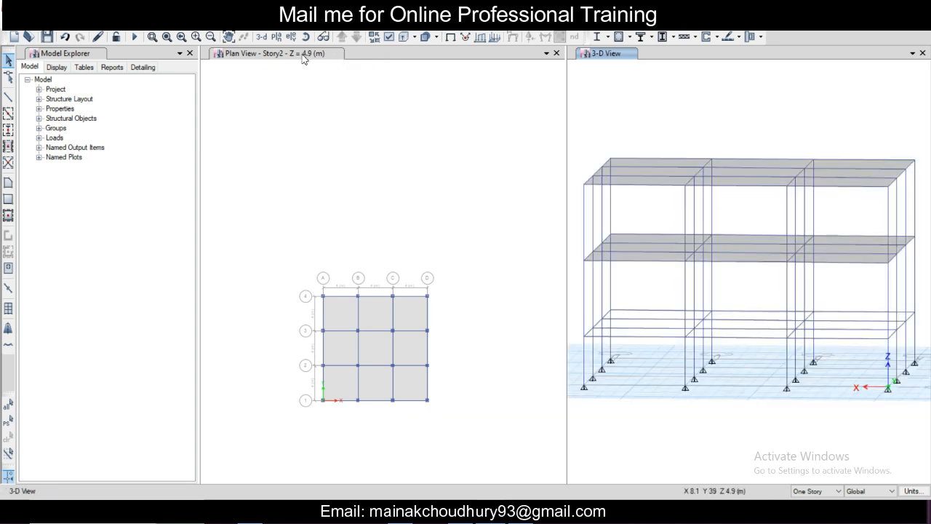
left_click(404, 37)
left_click(404, 38)
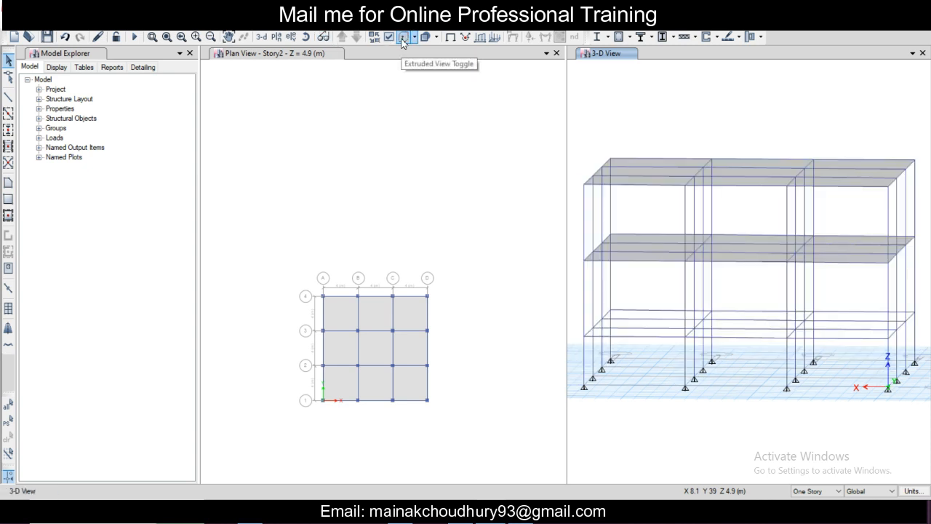
left_click(403, 37)
left_click(404, 37)
scroll(654, 197, "down", 2)
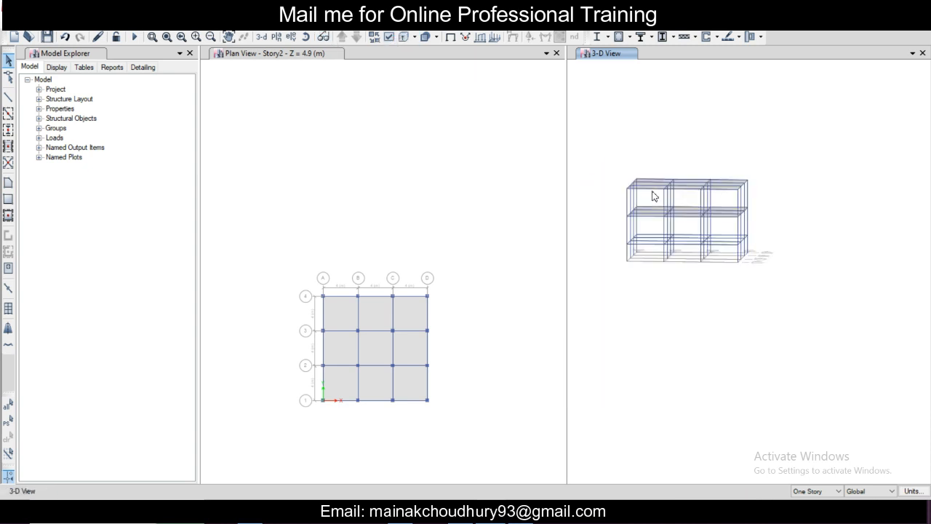
scroll(655, 197, "up", 3)
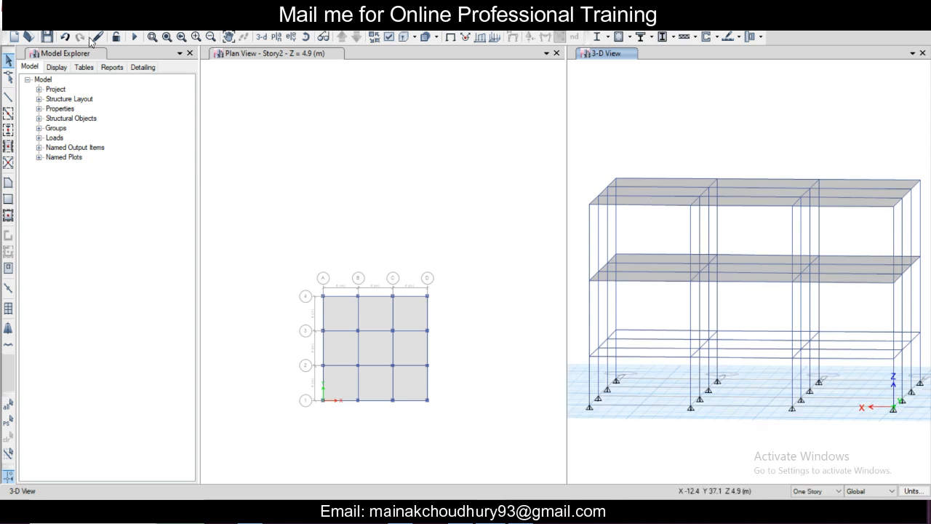
middle_click_drag(656, 227, 594, 226)
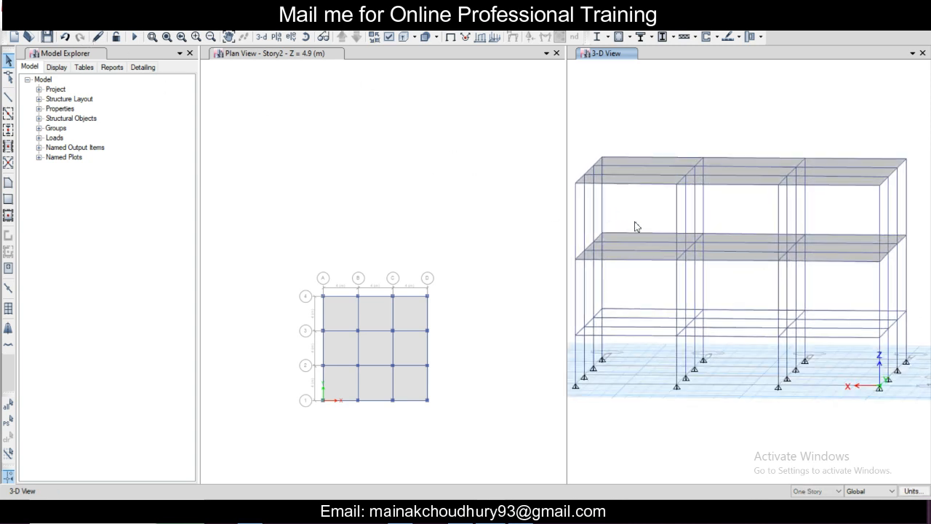
Step: Select all floor slabs in the model by the object type Floors
right_click(609, 86)
left_click(607, 83)
left_click(148, 24)
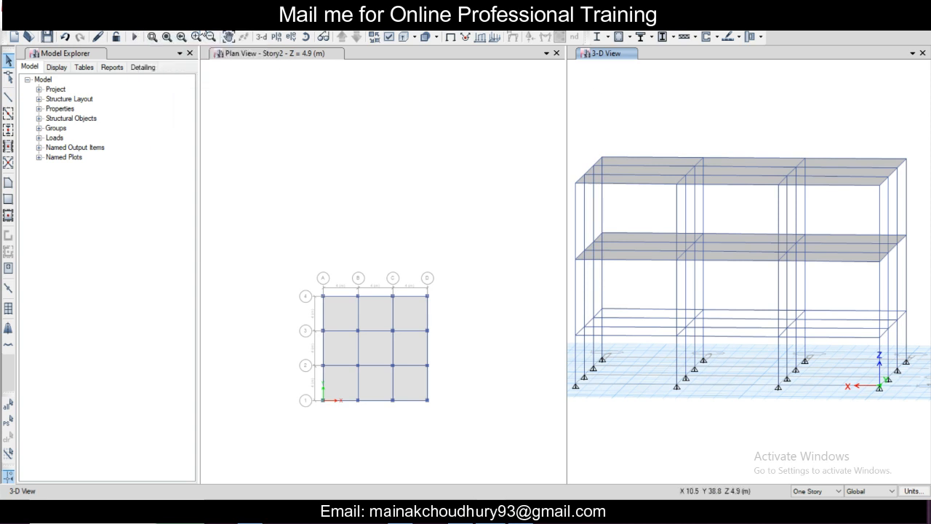
mouse_move(168, 35)
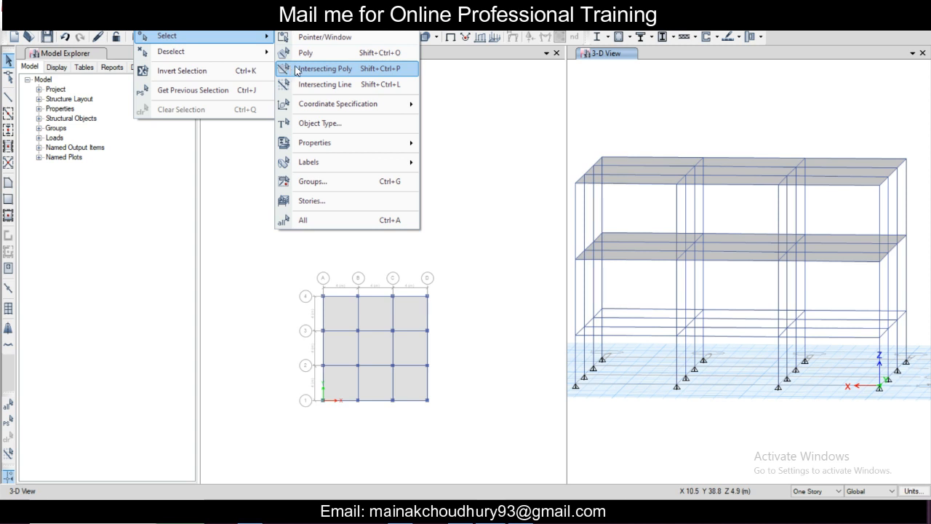
left_click(329, 125)
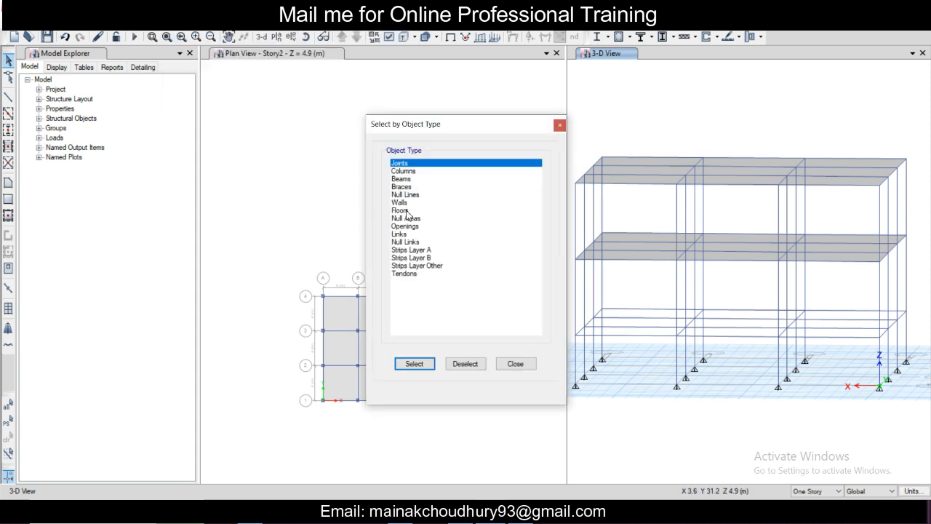
left_click(406, 211)
left_click(421, 363)
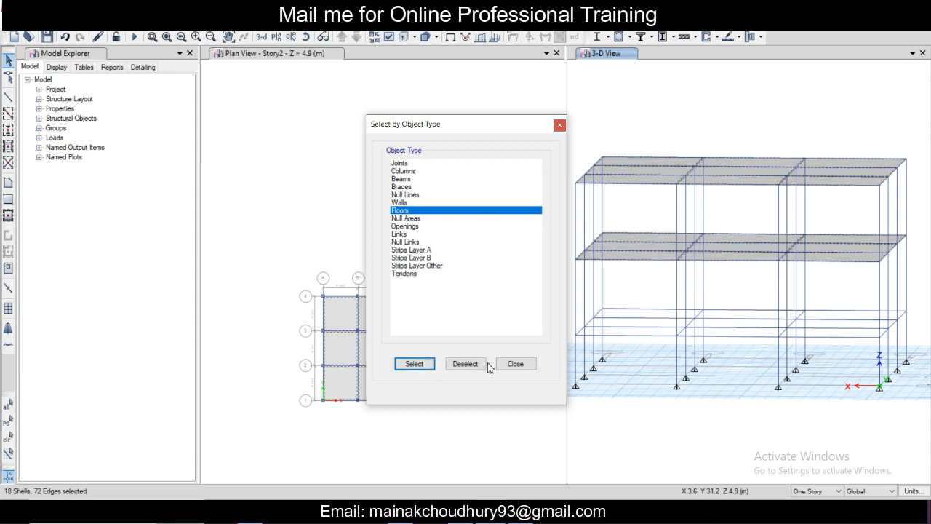
left_click(515, 364)
Step: Assign a uniform gravity load of 0.5 kN/m² to the selected floors under the Other Dead pattern, adding to existing loads
scroll(713, 211, "up", 3)
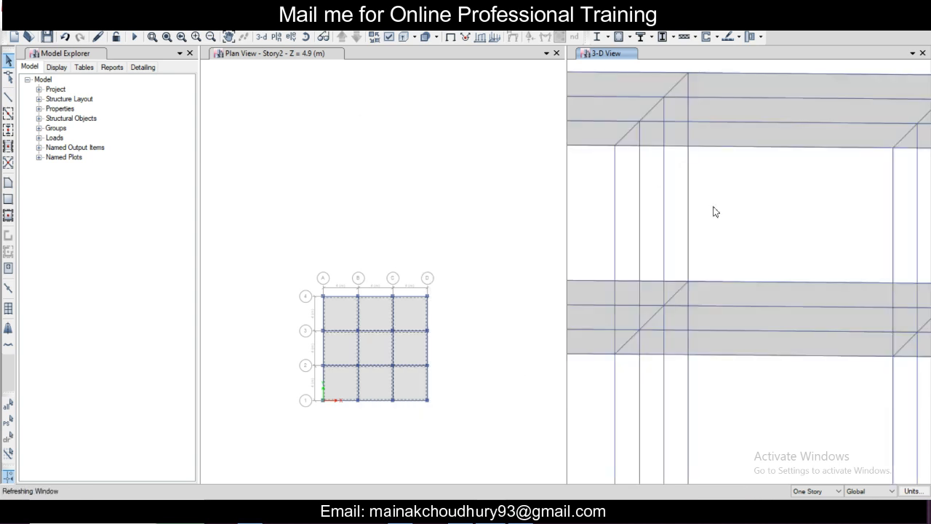
scroll(714, 211, "down", 4)
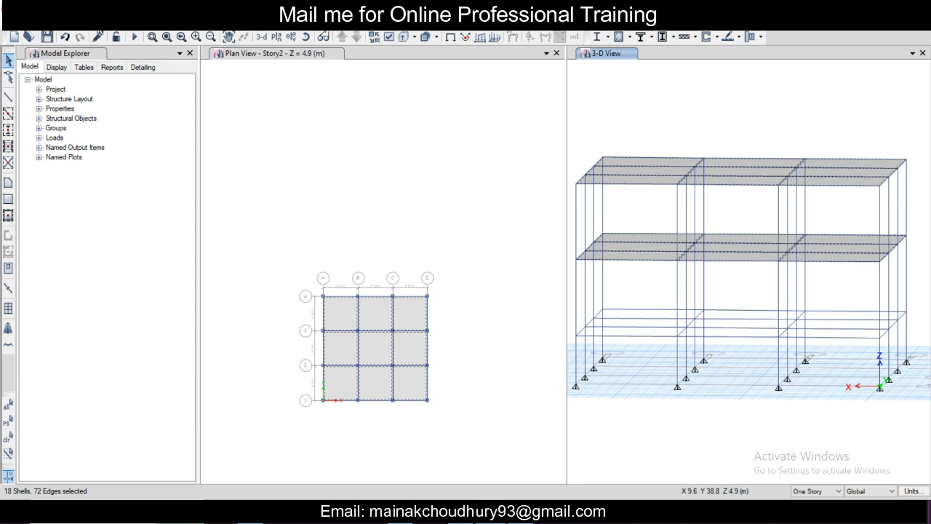
left_click(188, 32)
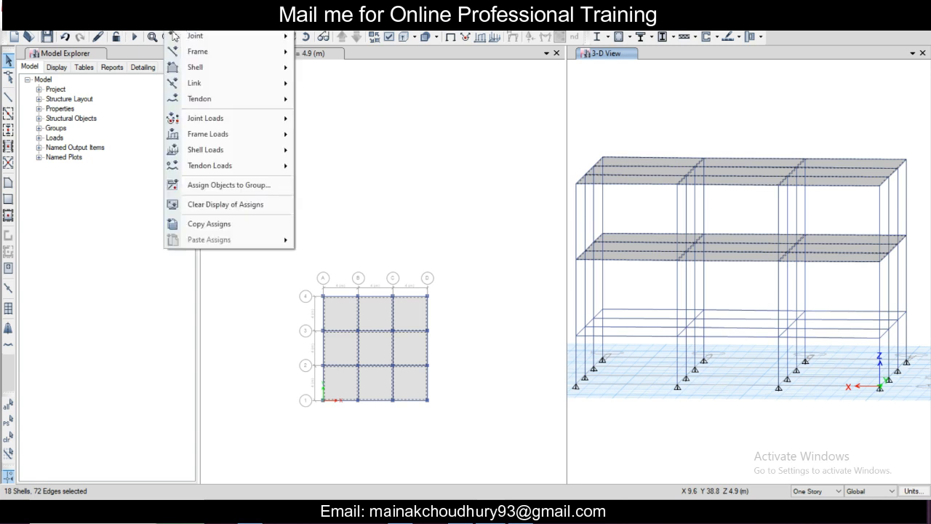
mouse_move(187, 42)
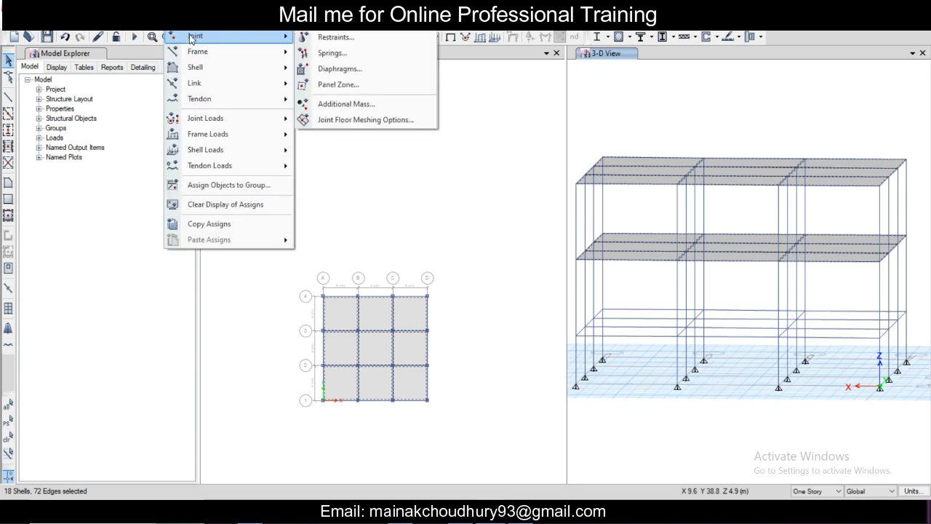
mouse_move(233, 151)
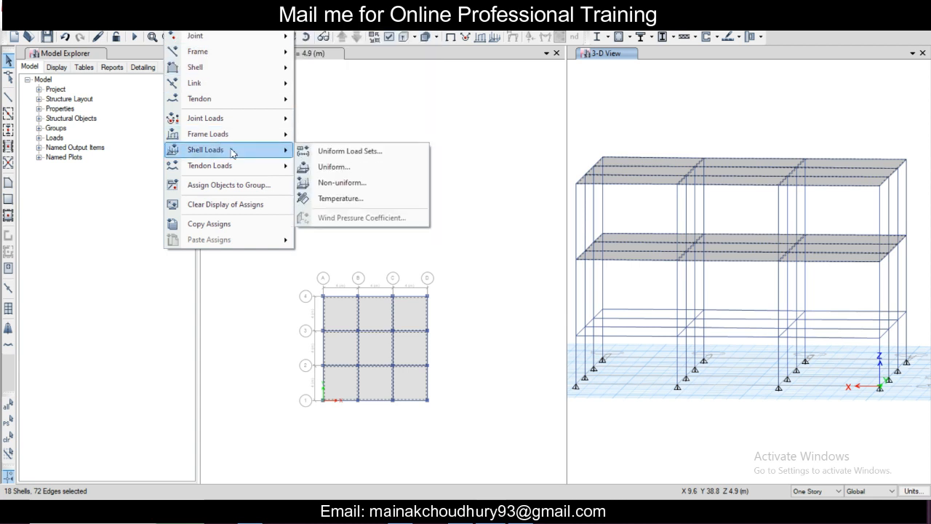
left_click(323, 168)
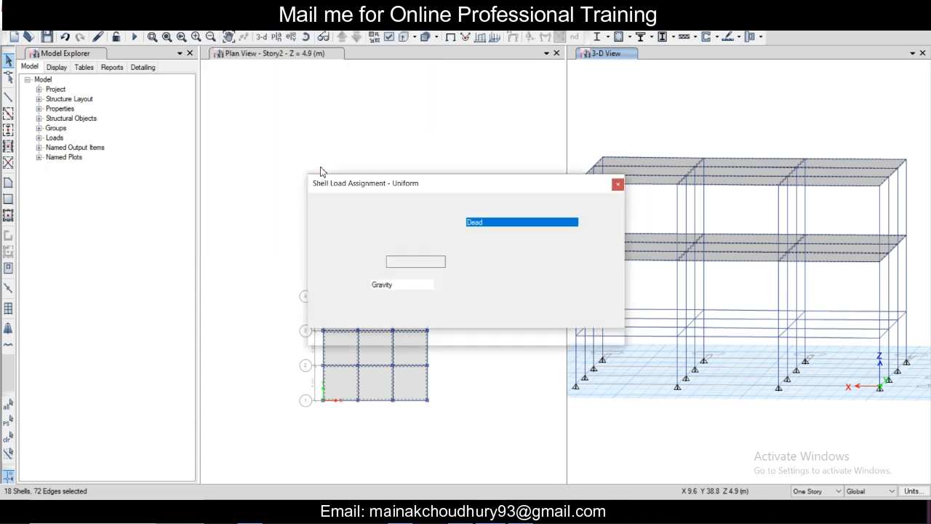
left_click(497, 224)
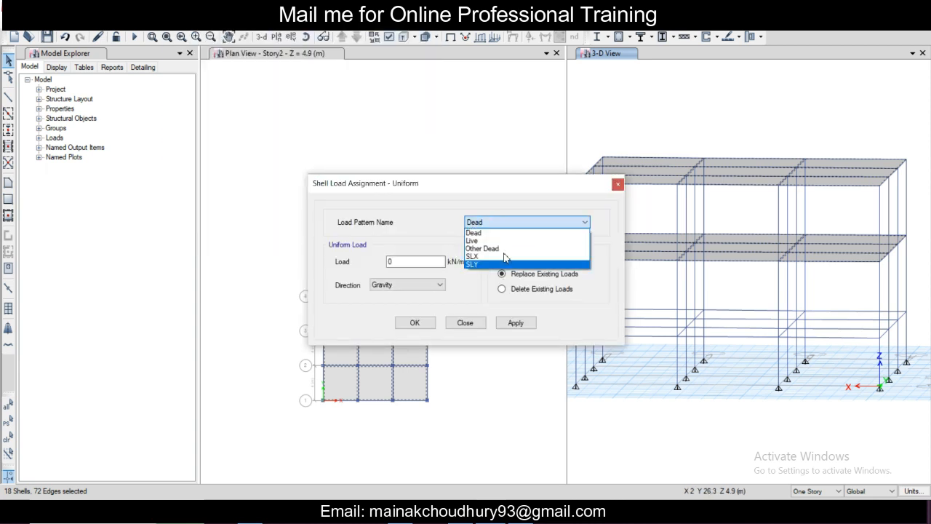
left_click(481, 248)
left_click(409, 261)
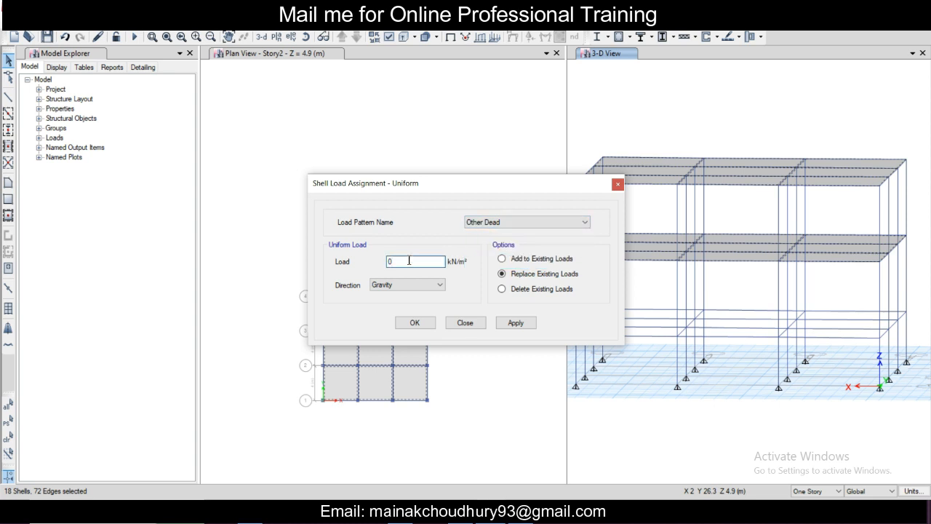
type("0.5")
left_click(532, 262)
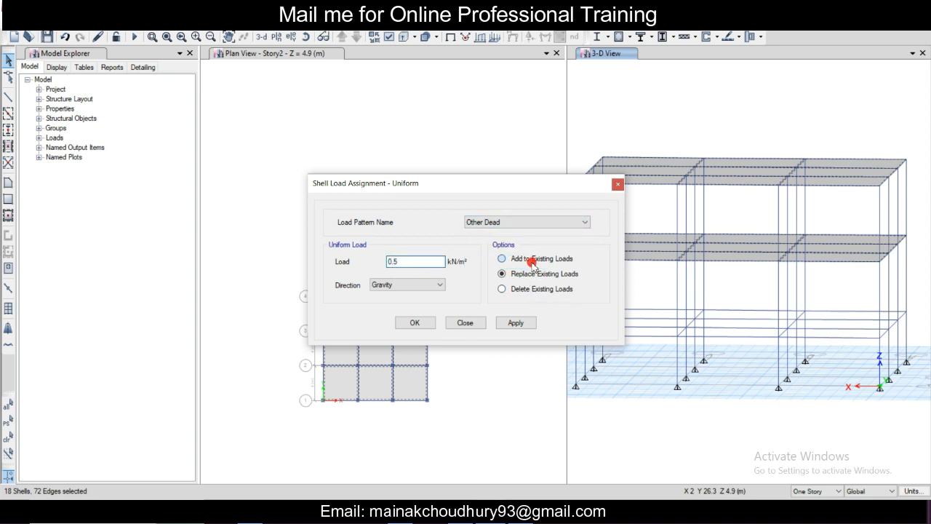
left_click(514, 323)
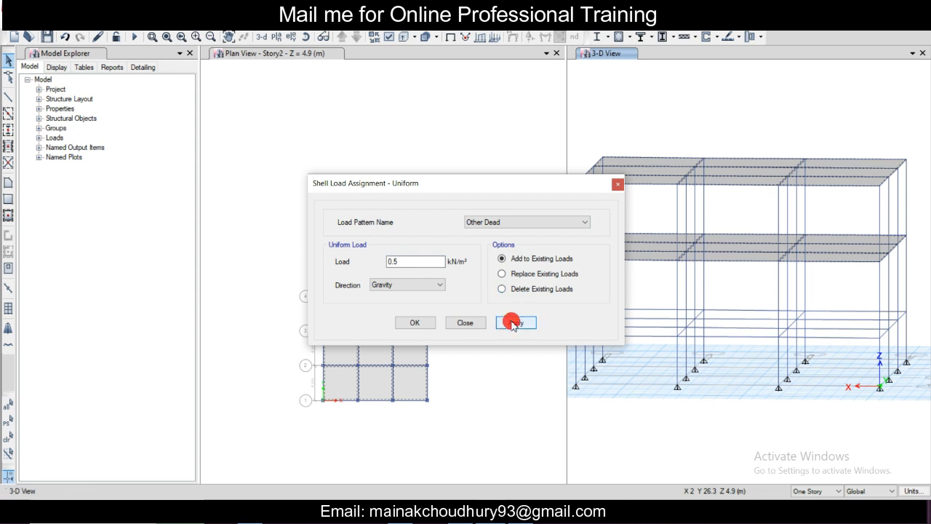
left_click(415, 323)
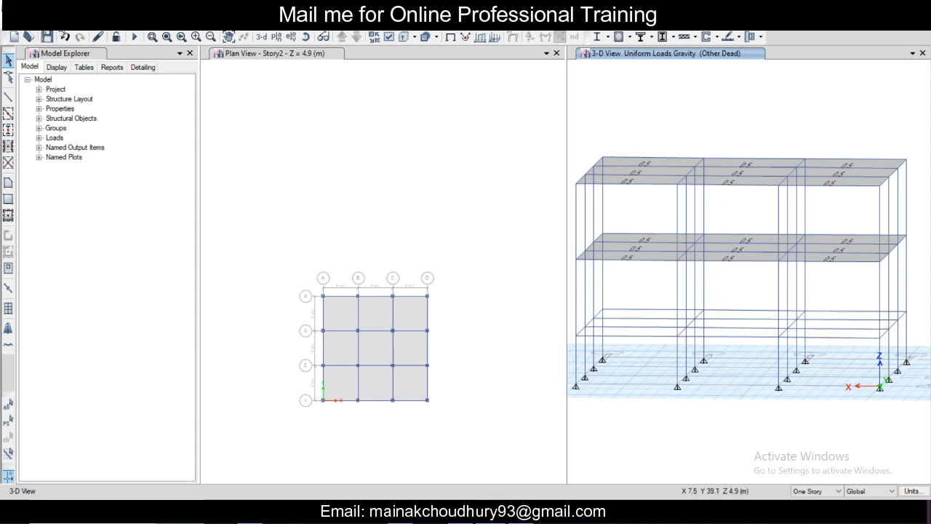
Step: Reselect the floor slabs and assign them a uniform gravity load of 2 kN/m² under the Live pattern, adding to existing loads
left_click(146, 23)
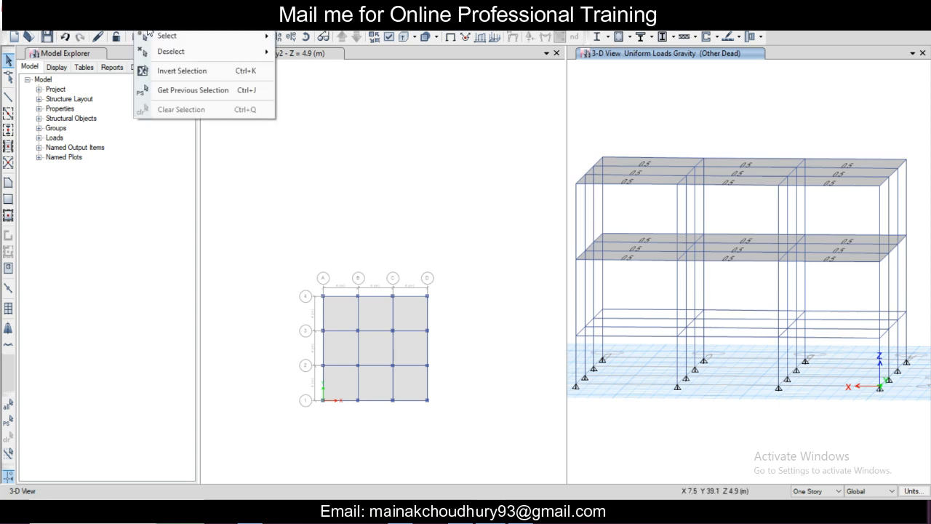
left_click(172, 89)
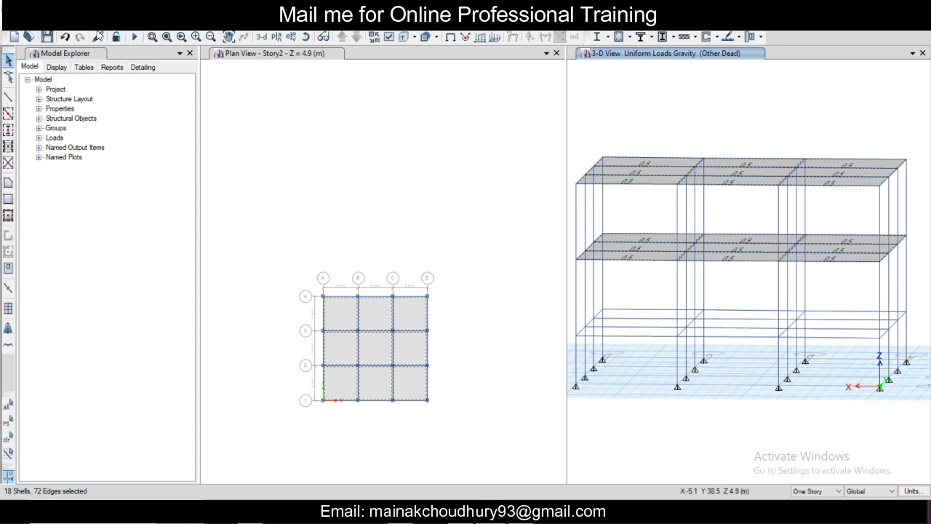
left_click(175, 23)
mouse_move(245, 149)
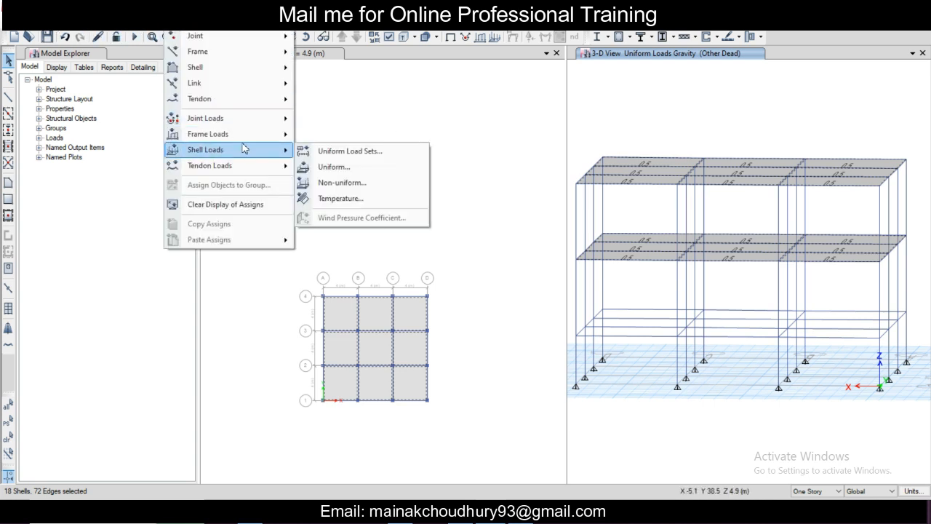
left_click(323, 166)
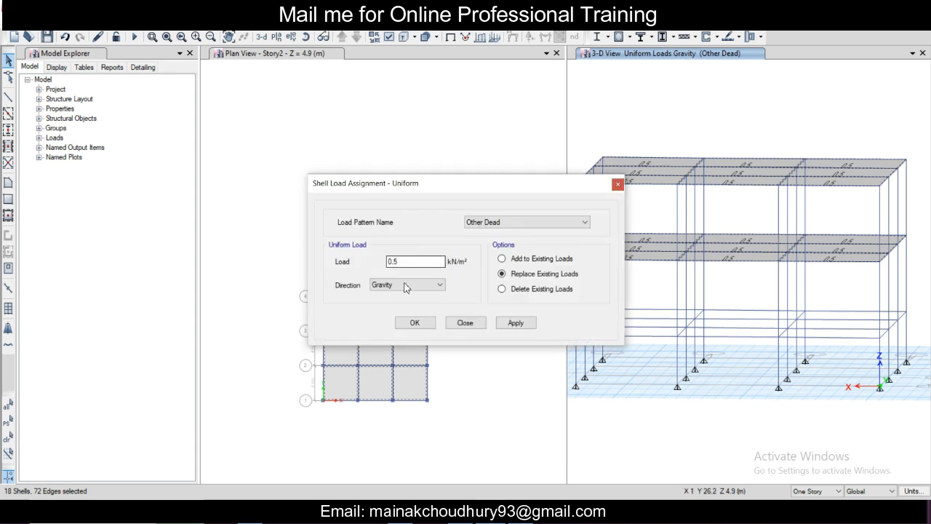
left_click(484, 222)
left_click(500, 241)
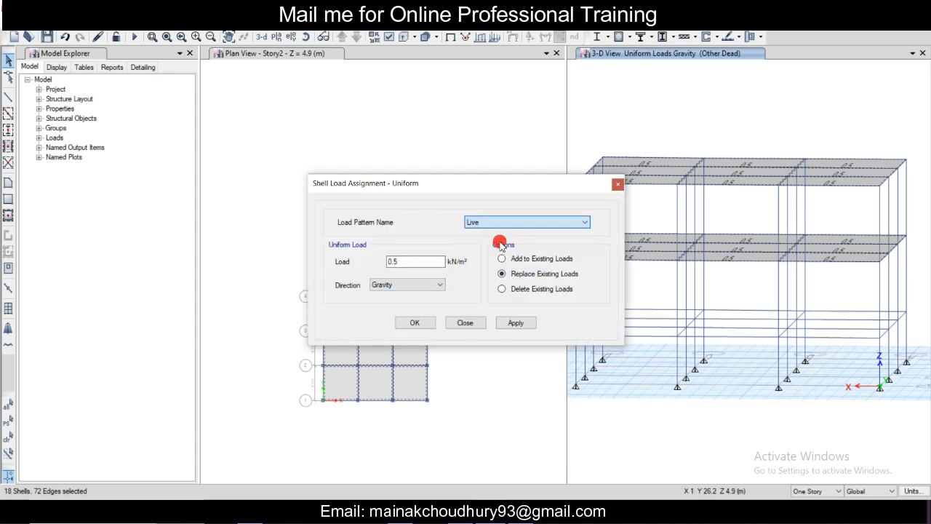
left_click_drag(441, 262, 358, 268)
type("2")
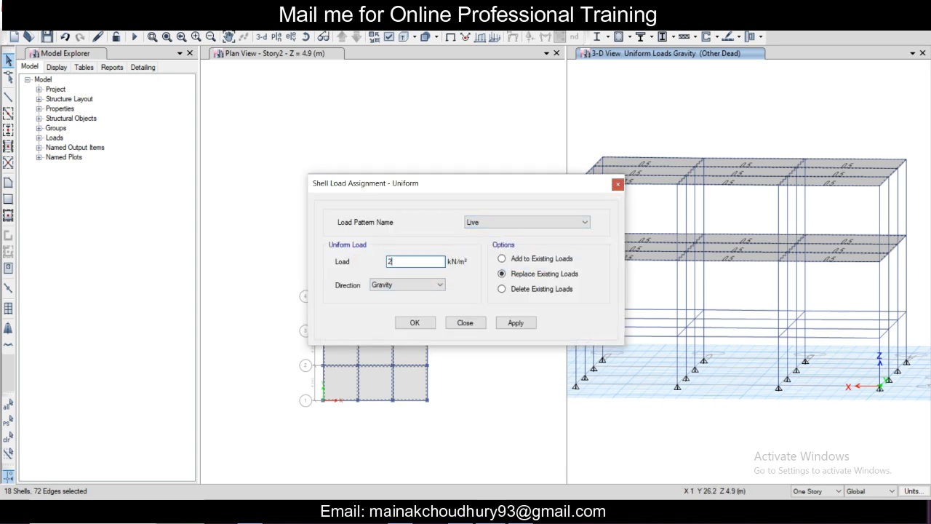
left_click(531, 260)
left_click(516, 323)
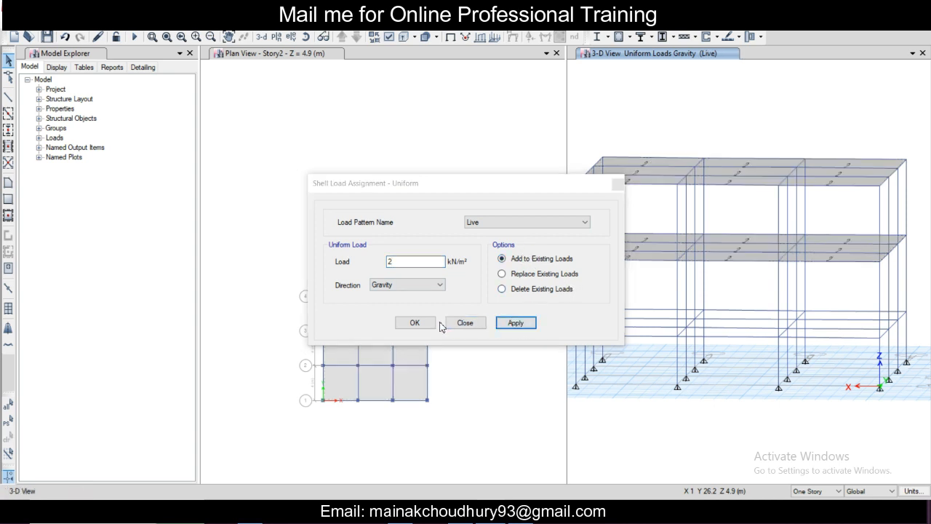
left_click(414, 323)
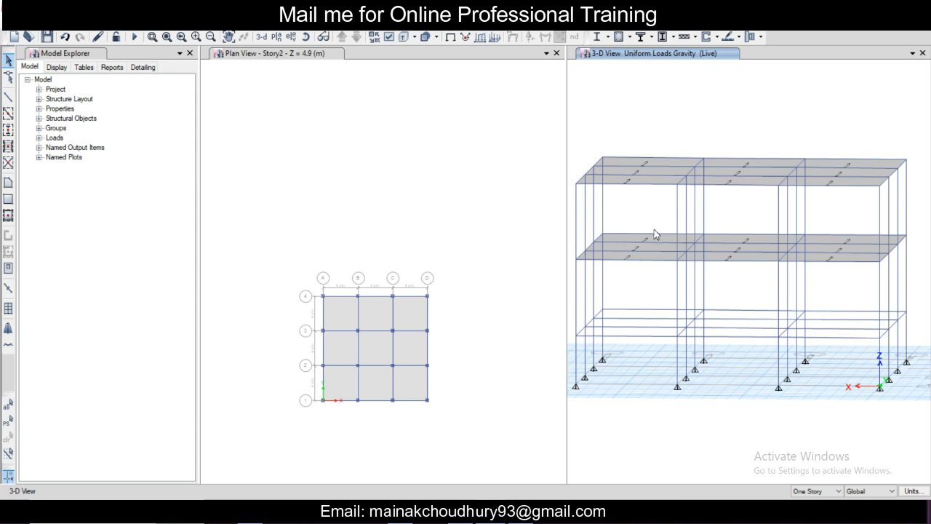
Step: Set the 3D view direction to a plan angle of 90 and an elevation angle of 0 for a straight front view
mouse_move(654, 235)
middle_mouse_down()
mouse_move(674, 240)
mouse_move(651, 242)
middle_mouse_up()
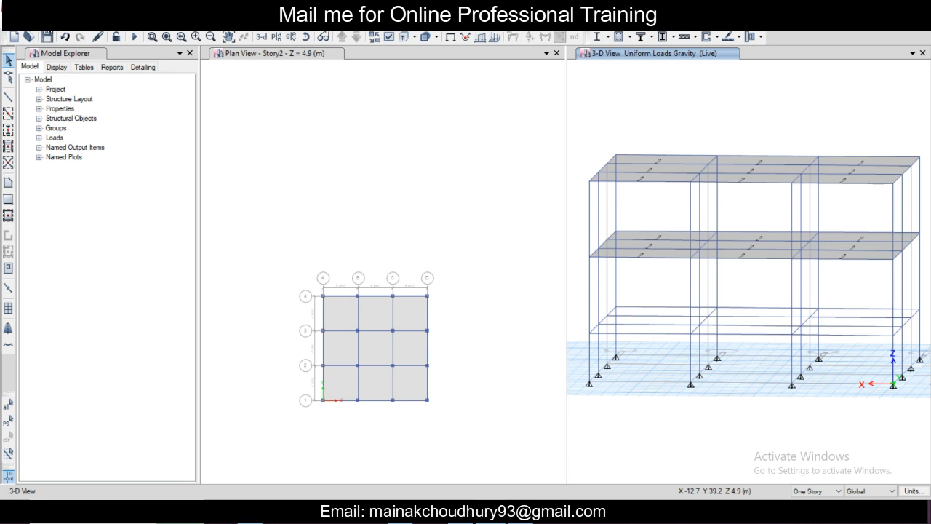
left_click(58, 27)
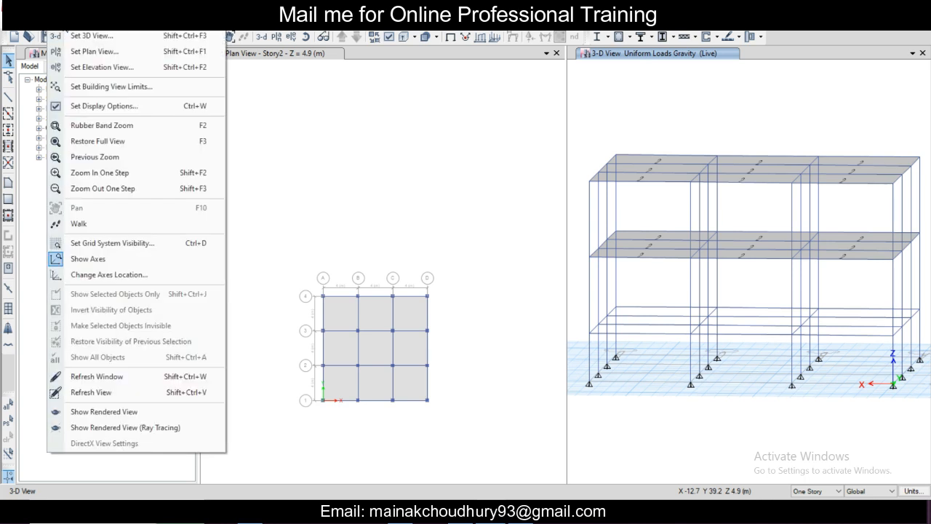
left_click(78, 40)
type("90")
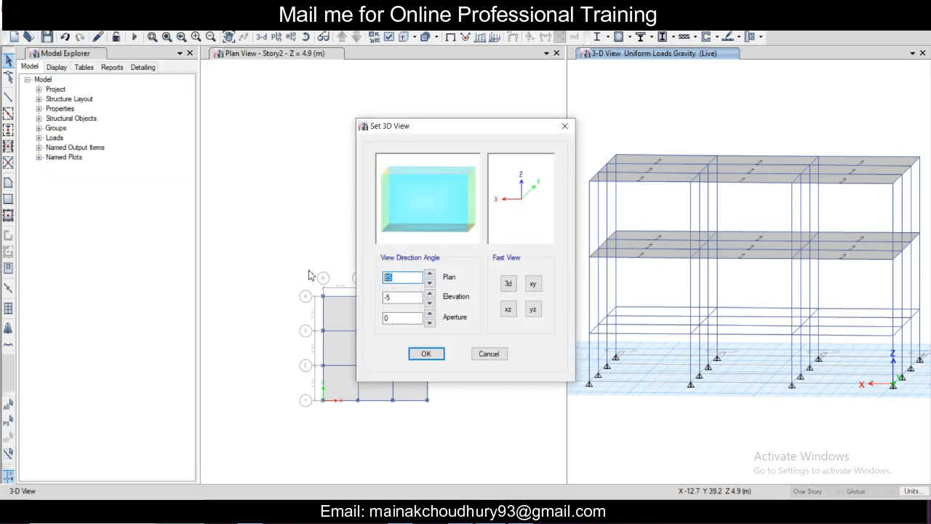
key("Tab")
type("0")
key("Tab")
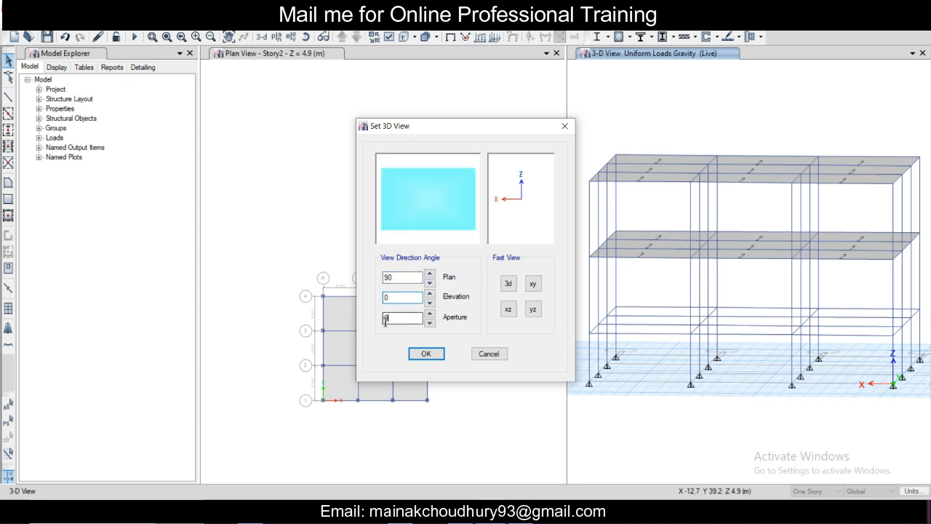
left_click(426, 353)
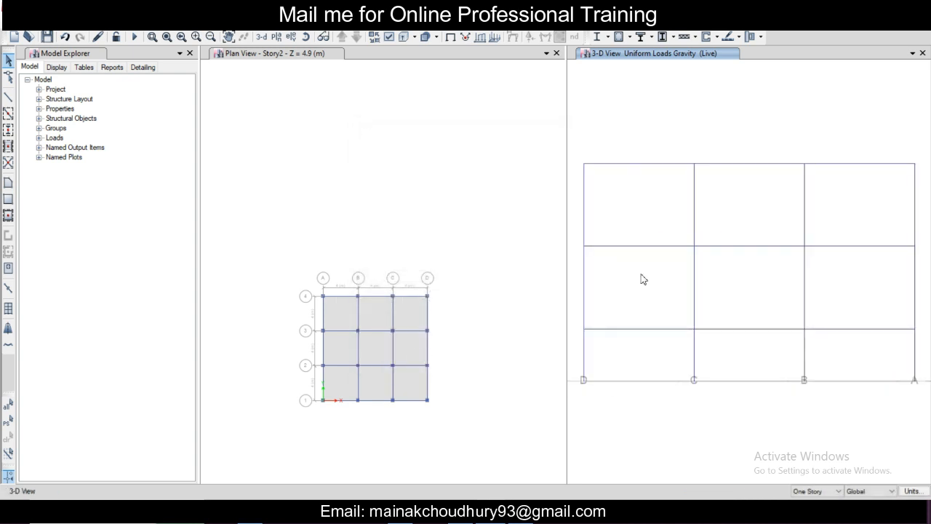
Step: Select all beams at the Story1 and Story2 levels in the front view of the frame
left_click_drag(577, 321, 922, 335)
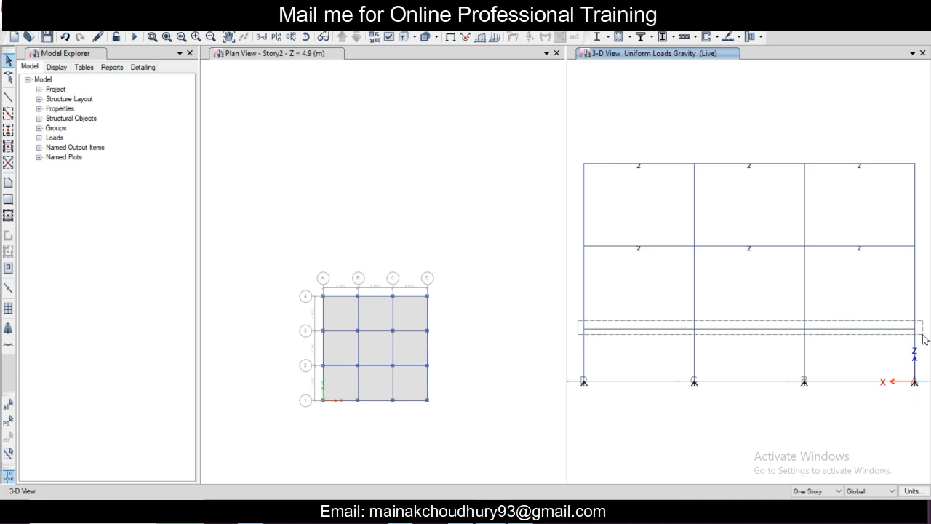
left_click_drag(924, 339, 924, 337)
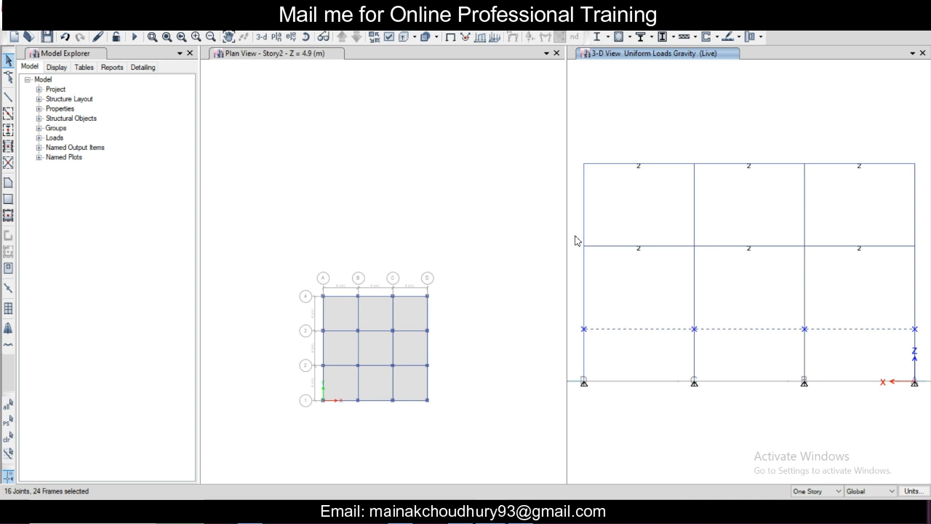
left_click_drag(575, 240, 921, 256)
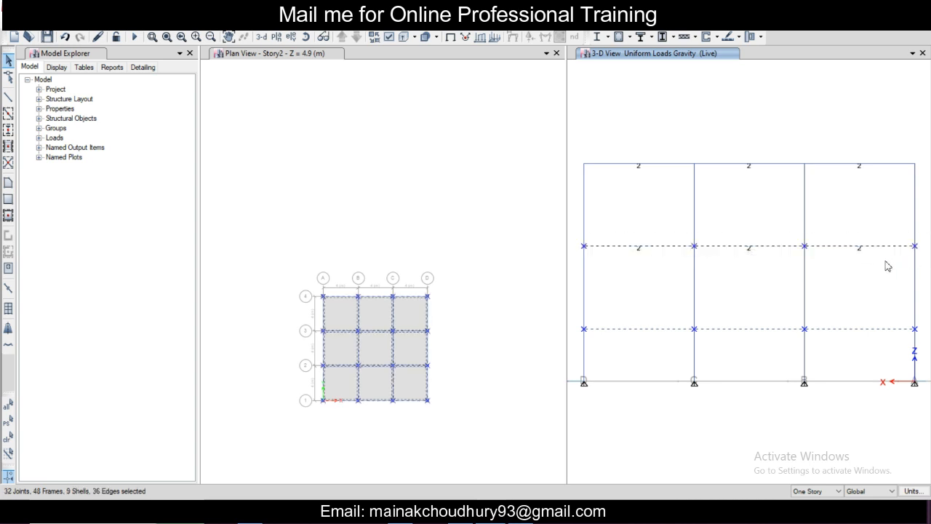
scroll(730, 290, "down", 5)
scroll(730, 290, "up", 3)
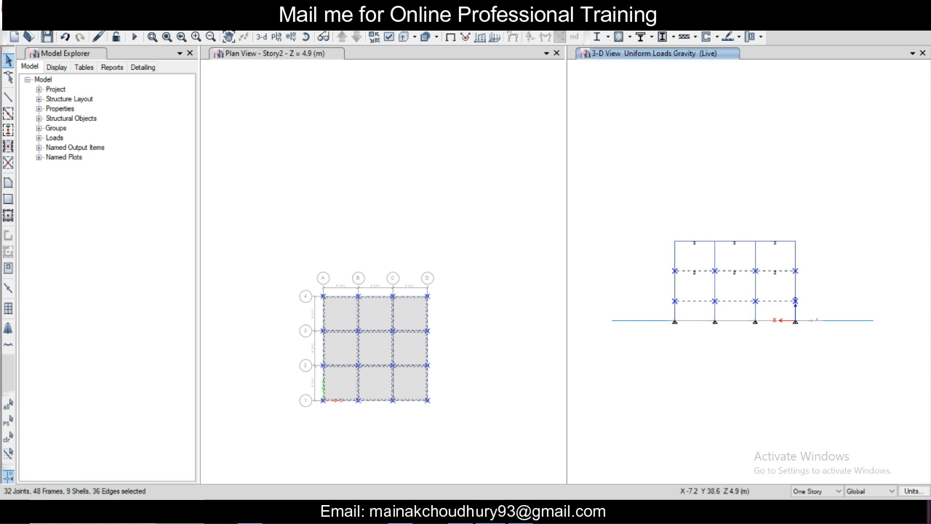
Step: Assign a uniform distributed gravity load of 7 kN/m to the selected beams under the Other Dead pattern, replacing existing loads
left_click(175, 27)
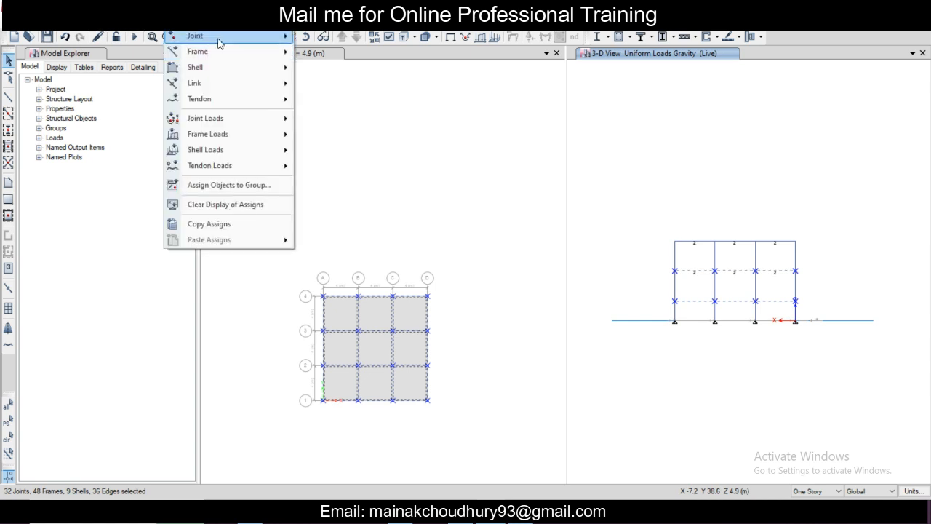
mouse_move(240, 53)
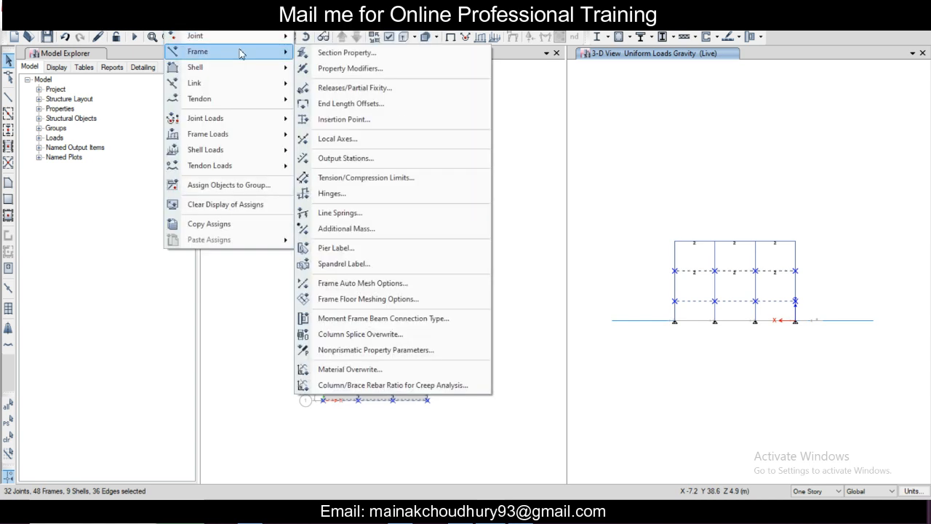
mouse_move(276, 140)
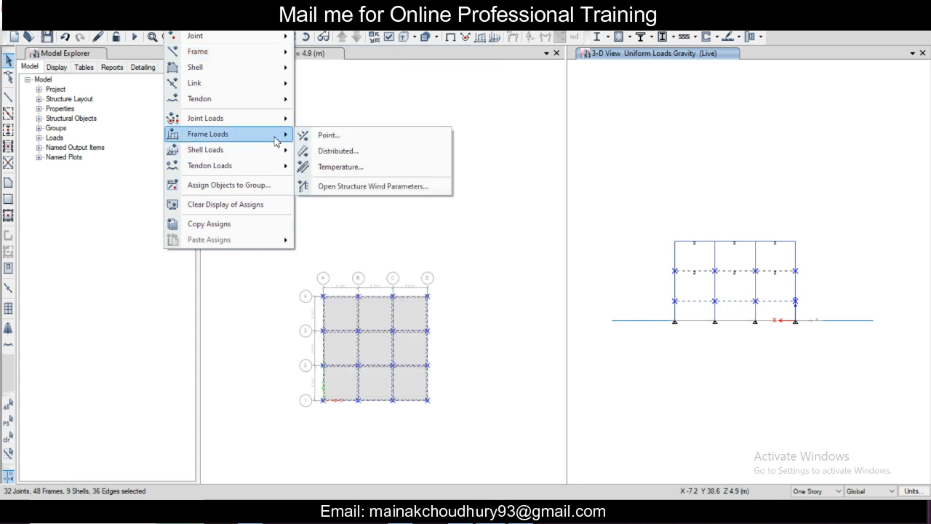
left_click(339, 150)
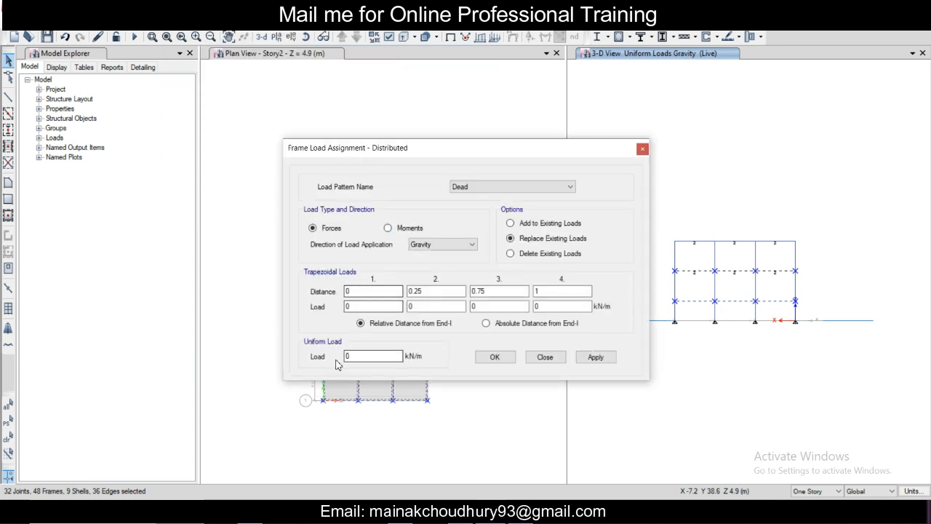
left_click(476, 190)
left_click(474, 205)
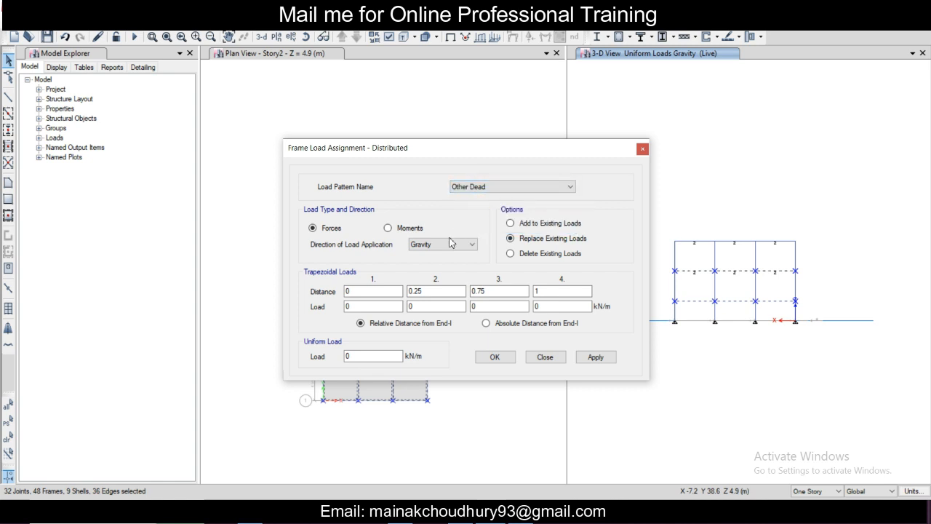
left_click(378, 356)
left_click(595, 356)
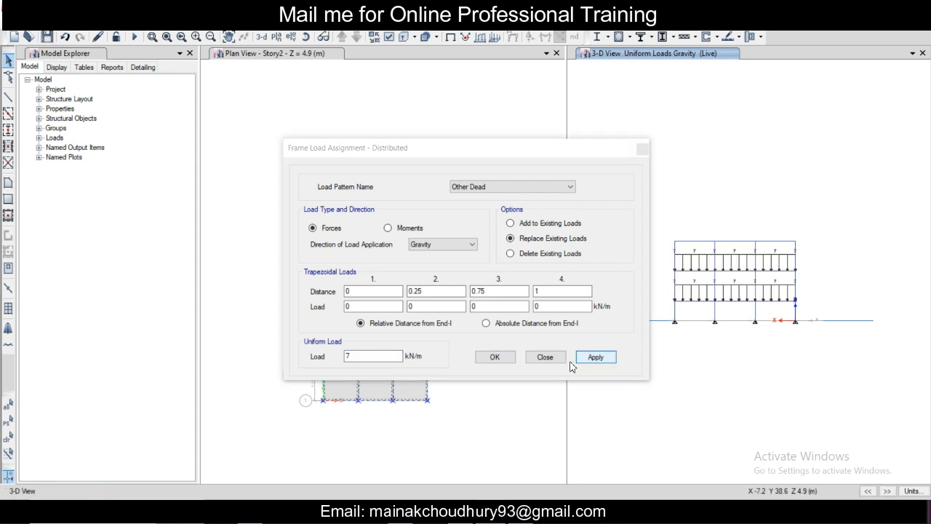
left_click(497, 358)
scroll(723, 256, "up", 3)
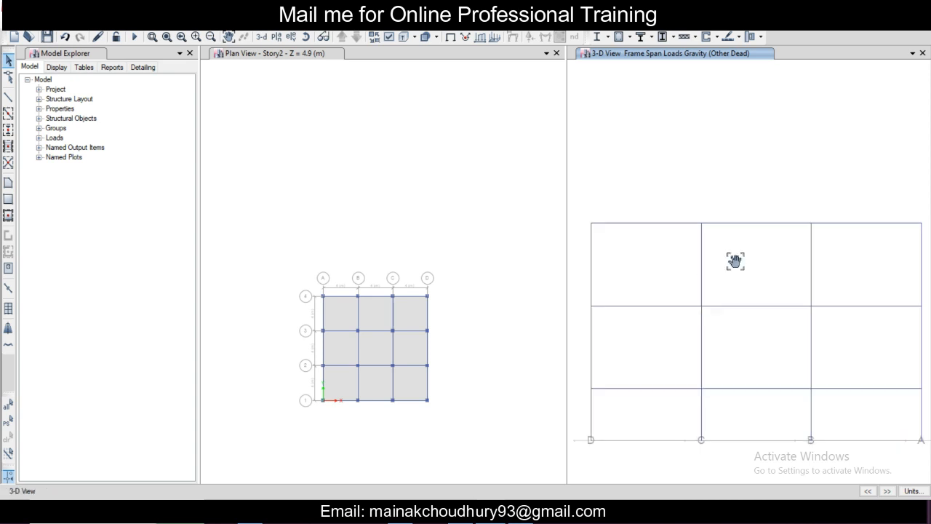
Step: Show the Story3 plan and select the framing along all four perimeter grid lines with selection windows
left_click(280, 59)
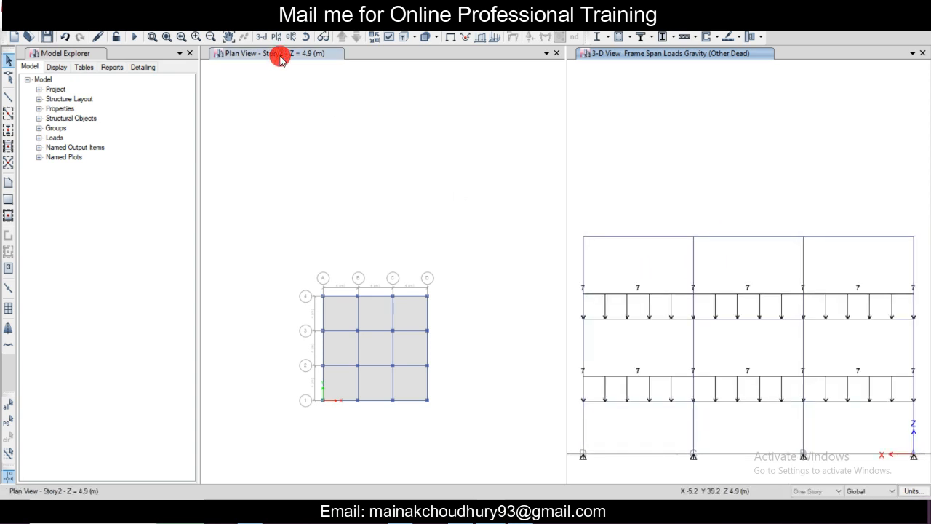
left_click(341, 38)
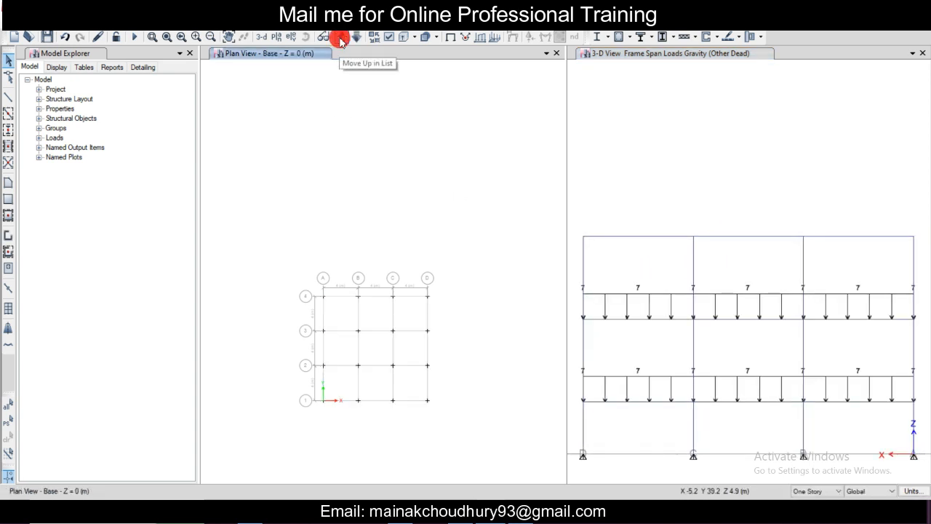
left_click(342, 39)
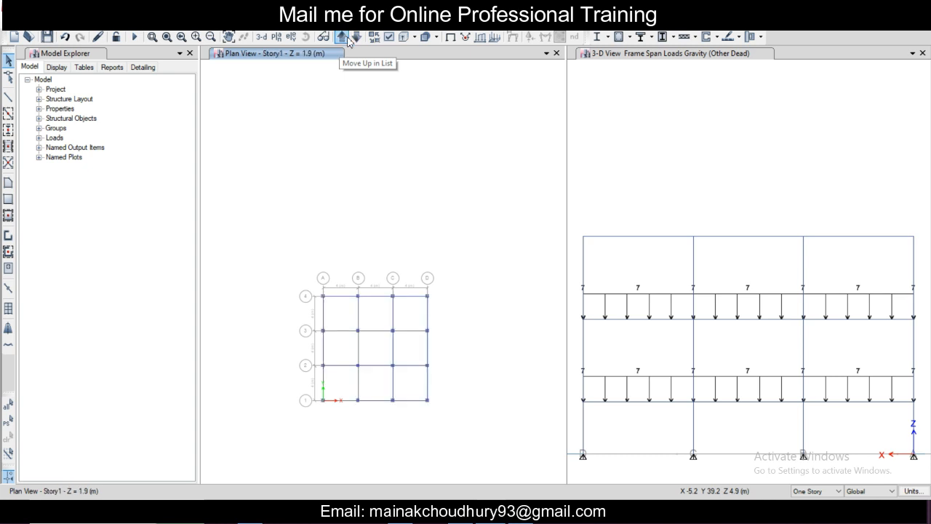
left_click(358, 40)
left_click(358, 39)
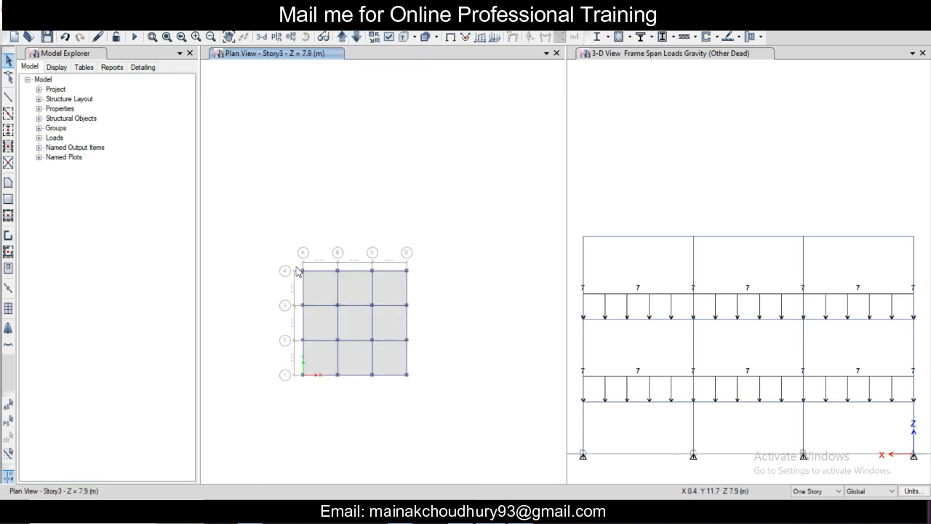
left_click_drag(284, 259, 309, 404)
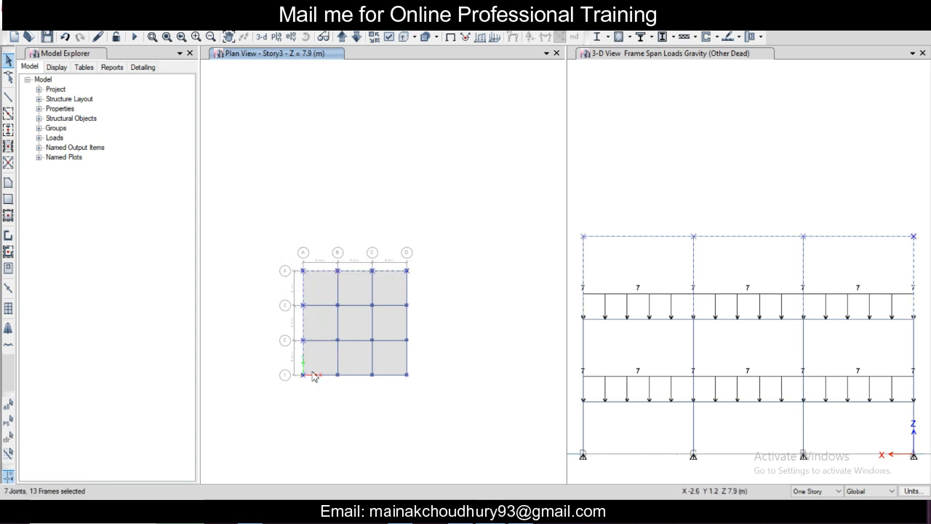
left_click_drag(279, 365, 479, 397)
left_click_drag(399, 233, 439, 406)
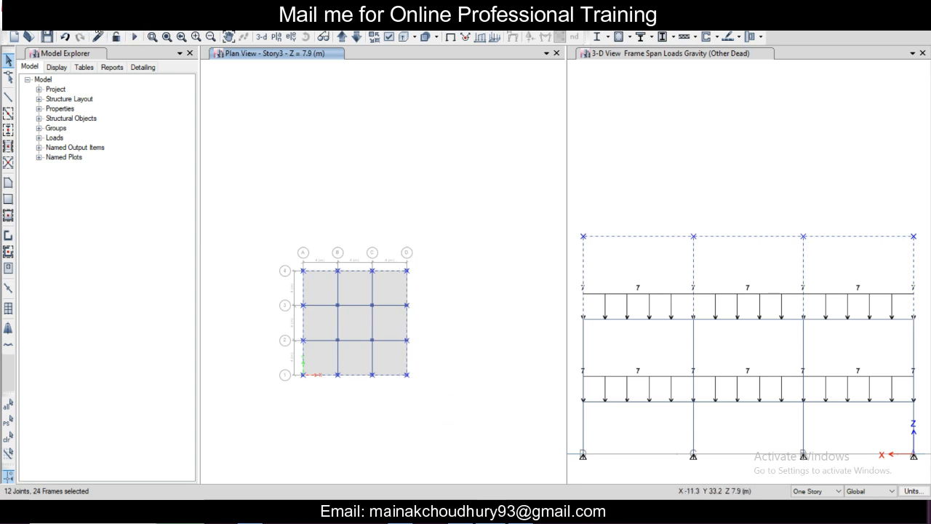
Step: Assign a uniform distributed gravity load of 3 kN/m to the selected Story3 perimeter frames under Other Dead, replacing existing loads
left_click(178, 22)
left_click(179, 23)
left_click(179, 22)
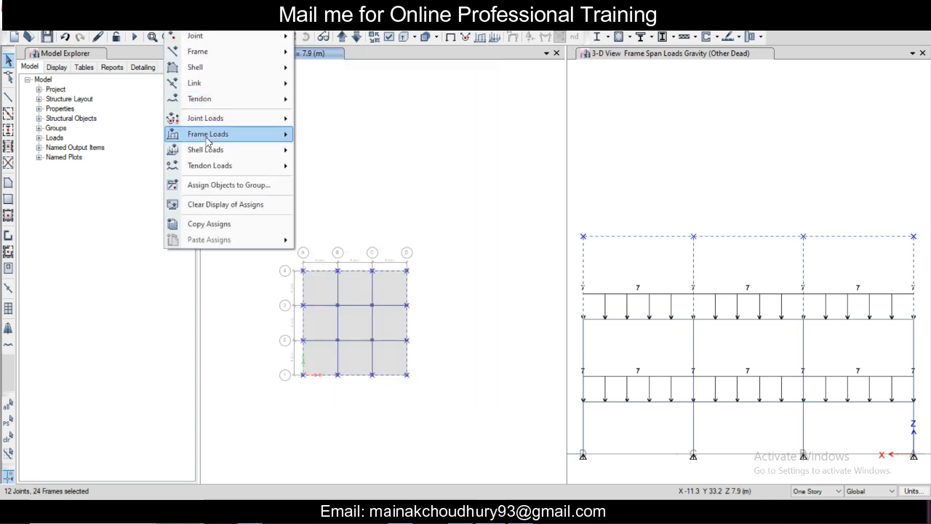
mouse_move(208, 135)
left_click(326, 154)
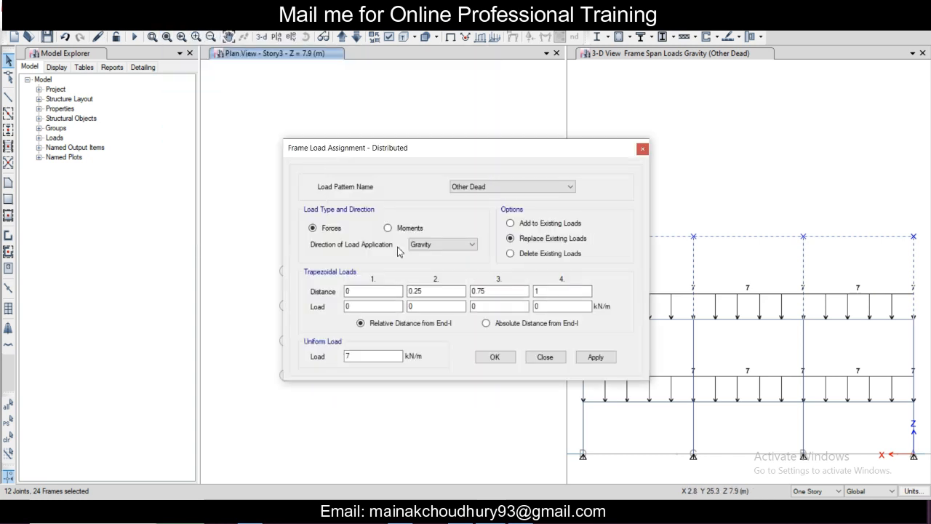
left_click_drag(360, 358, 294, 360)
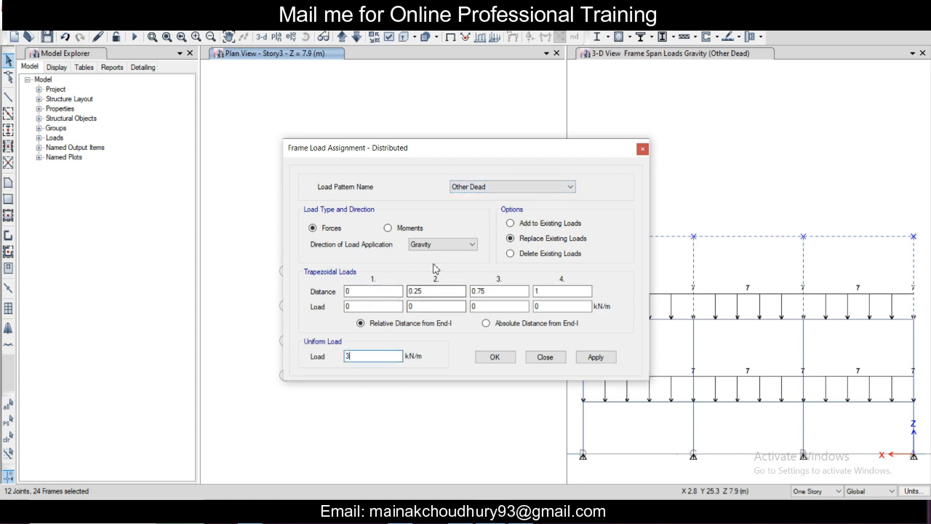
left_click(597, 357)
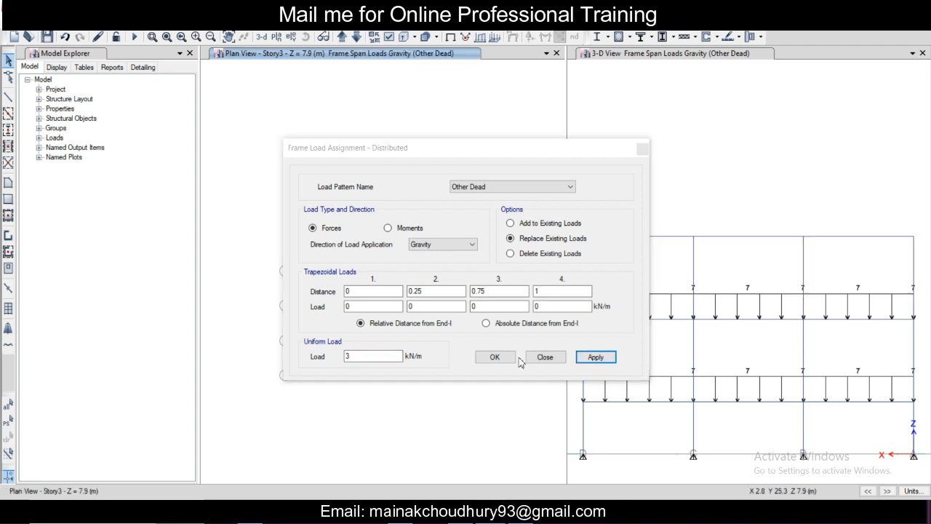
Step: Finish the load assignment and examine the distributed loads on the Story3 plan and the full front view of the frame
left_click(492, 359)
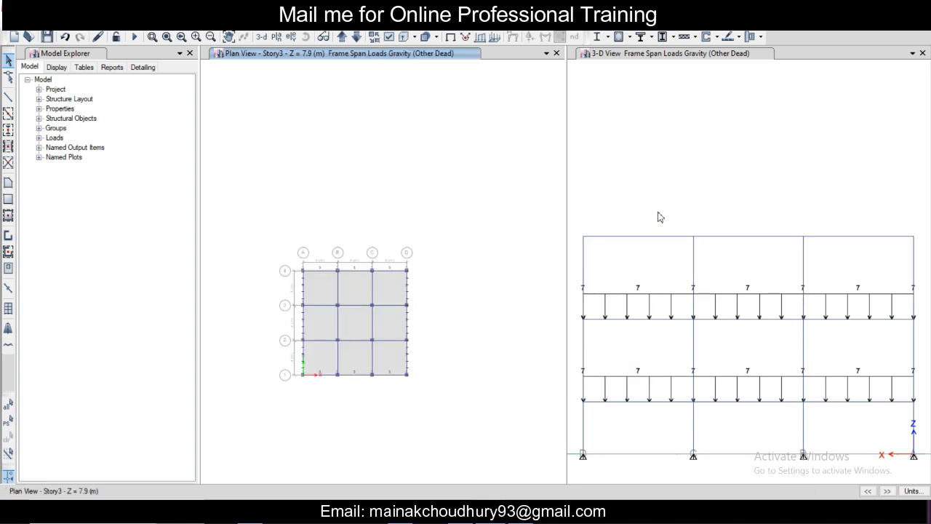
left_click(706, 189)
left_click(439, 305)
scroll(387, 308, "up", 5)
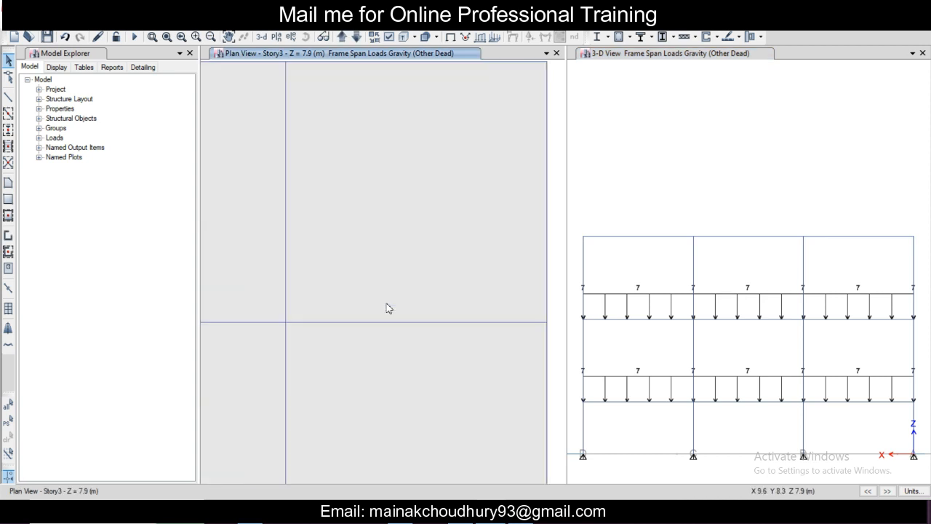
scroll(387, 309, "down", 5)
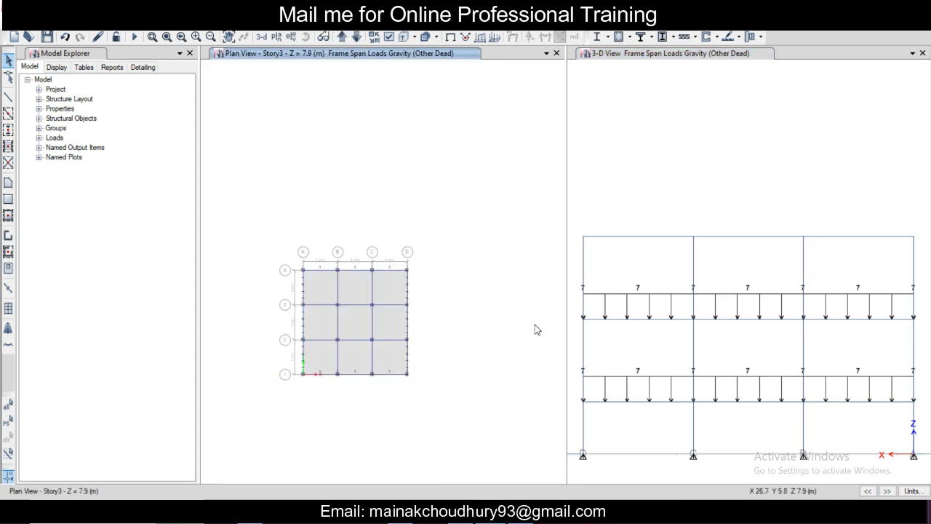
left_click(640, 250)
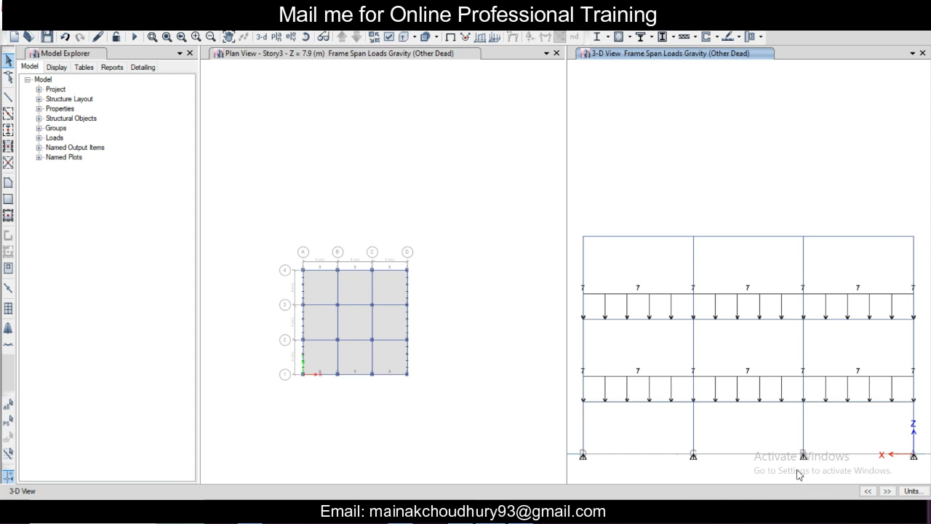
scroll(735, 347, "down", 3)
scroll(735, 348, "up", 3)
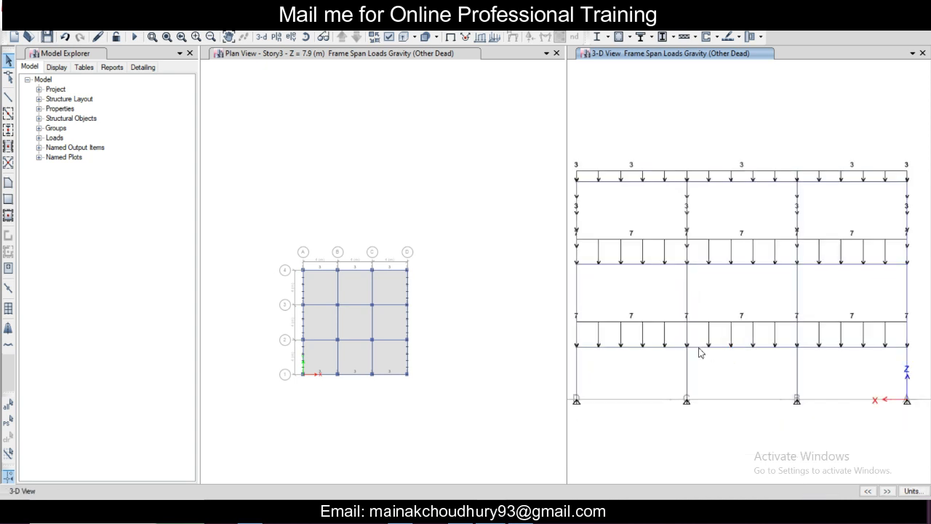
Step: Show the Base plan and select all its joints with a selection window
left_click(354, 58)
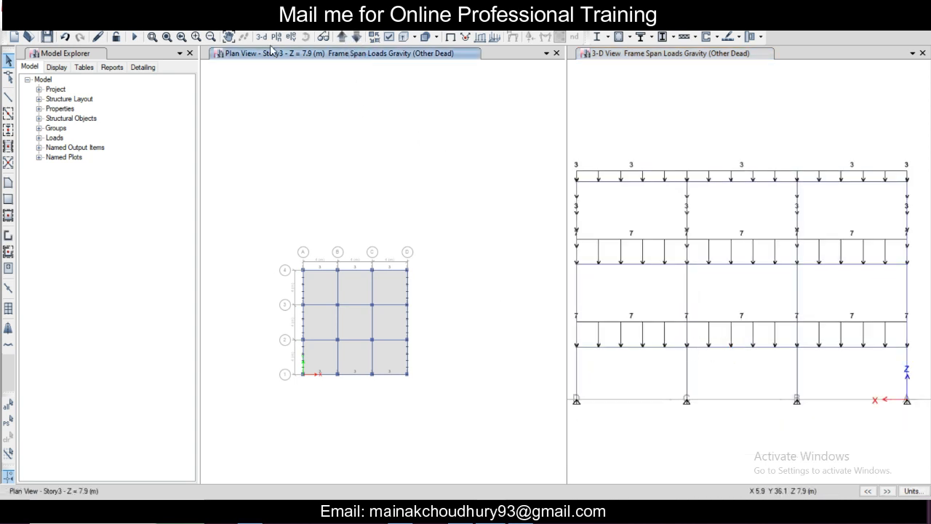
left_click(344, 40)
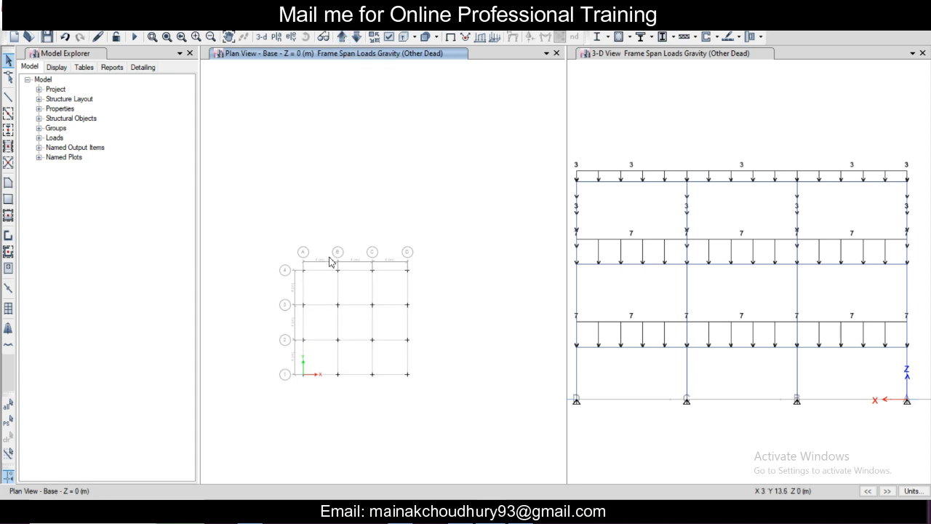
middle_click_drag(314, 294, 316, 277)
scroll(315, 276, "up", 4)
scroll(315, 277, "down", 4)
middle_click_drag(366, 294, 360, 290)
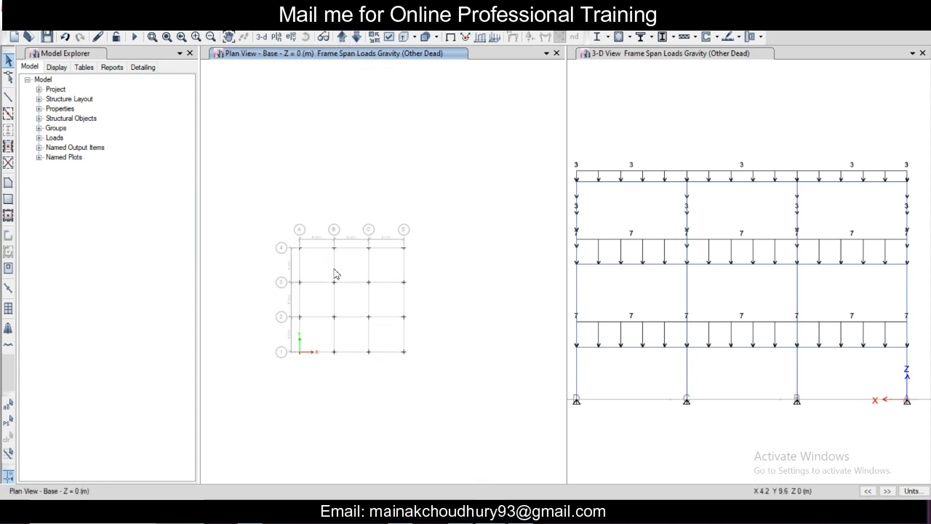
left_click_drag(233, 171, 451, 422)
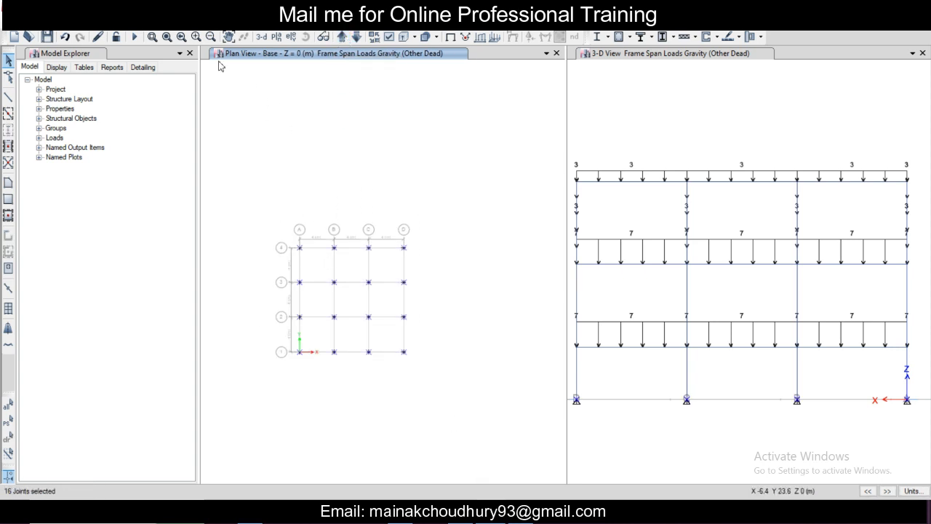
Step: Assign fixed restraints in all translations and rotations to the selected base joints and inspect the supports in the 3D view
left_click(179, 23)
mouse_move(198, 42)
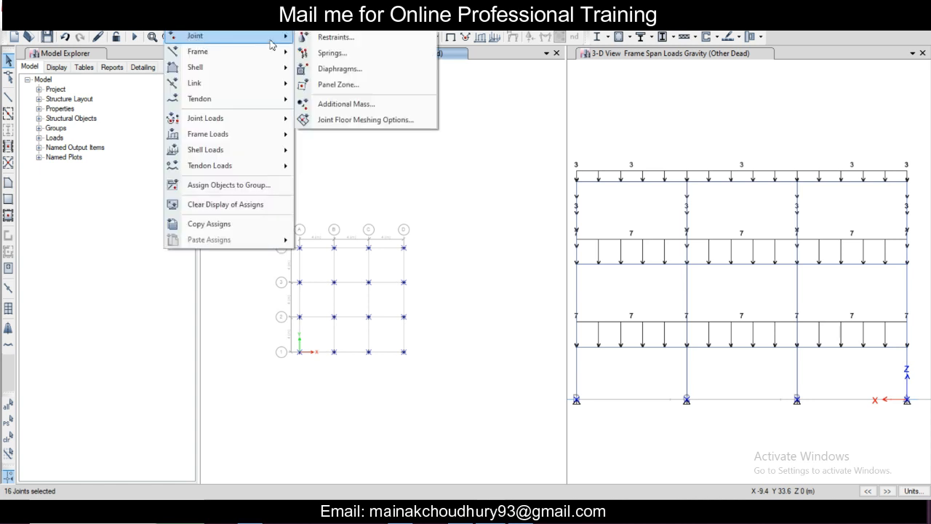
left_click(328, 38)
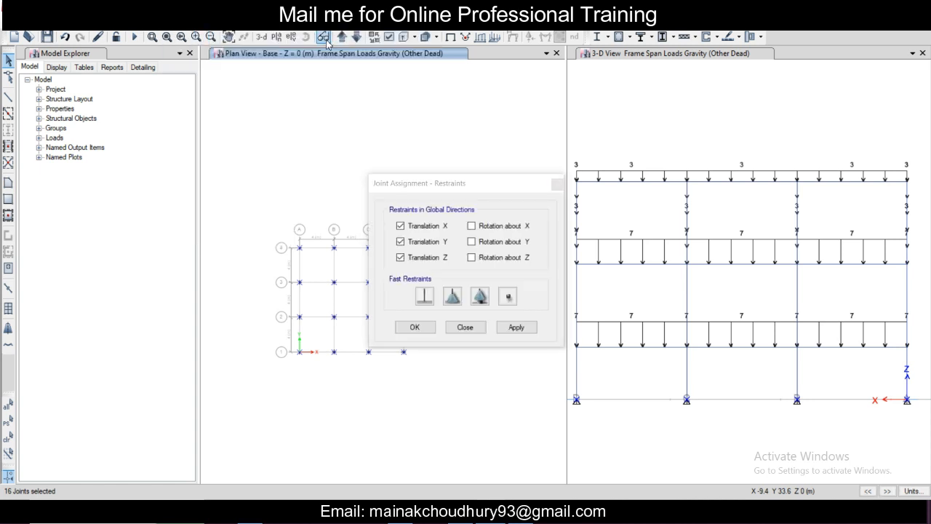
left_click(425, 297)
left_click(510, 329)
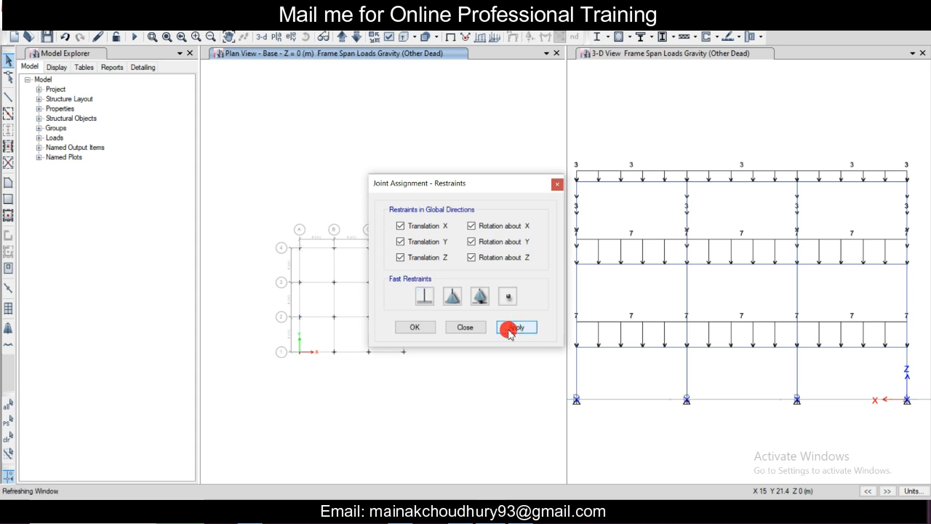
left_click(415, 327)
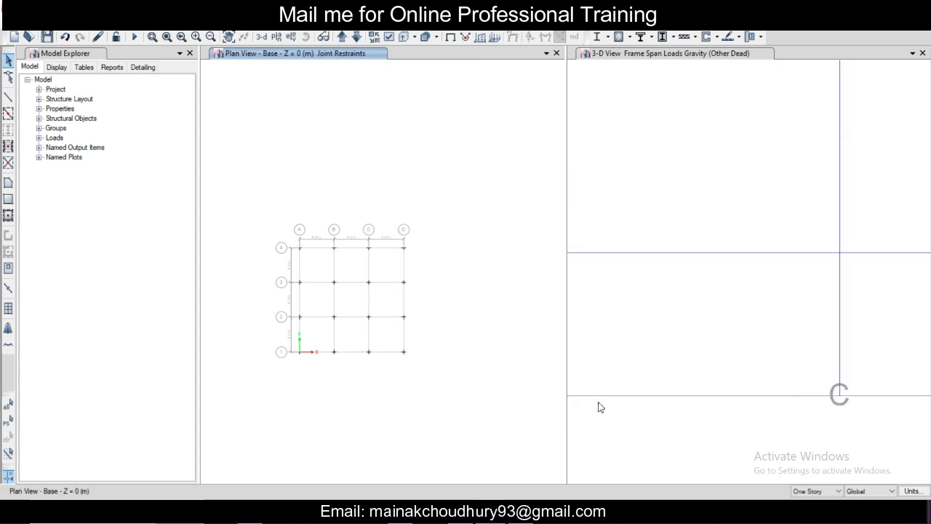
scroll(597, 405, "down", 5)
middle_click_drag(617, 416, 696, 410)
scroll(617, 411, "up", 5)
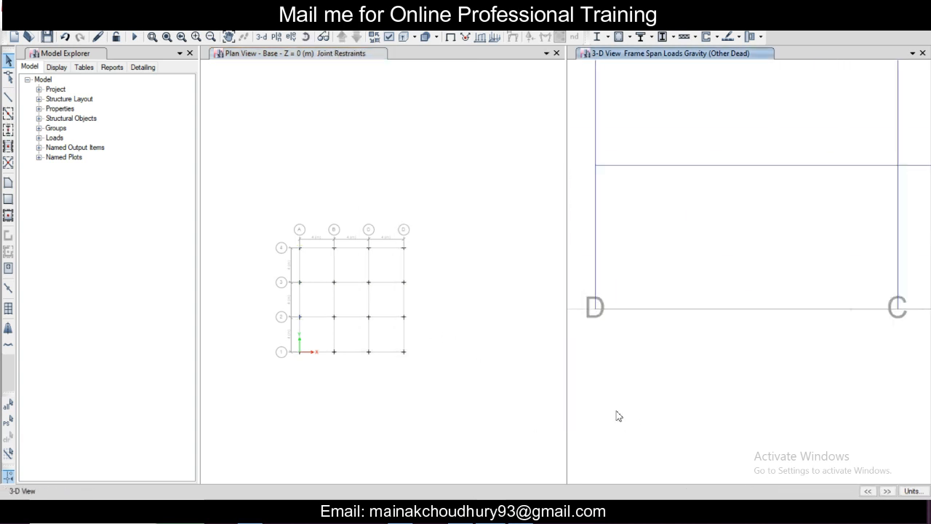
scroll(602, 327, "up", 3)
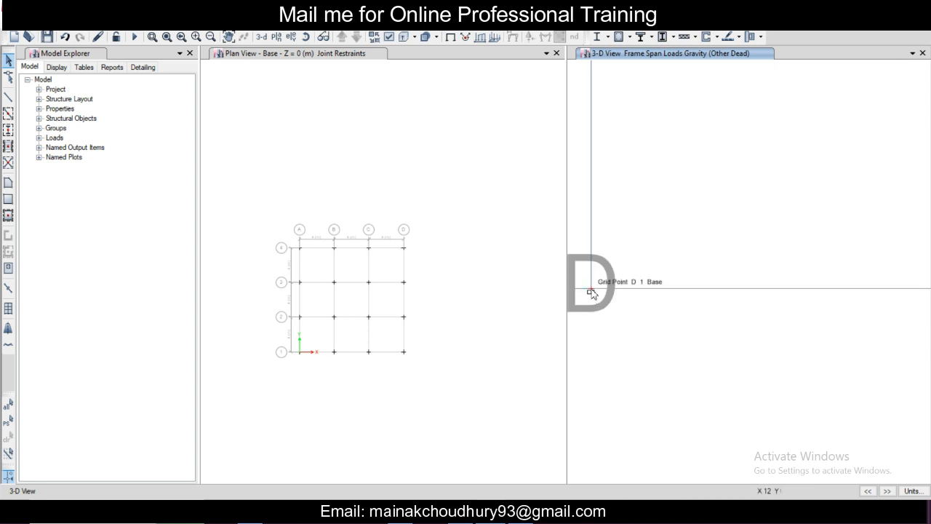
scroll(590, 296, "down", 4)
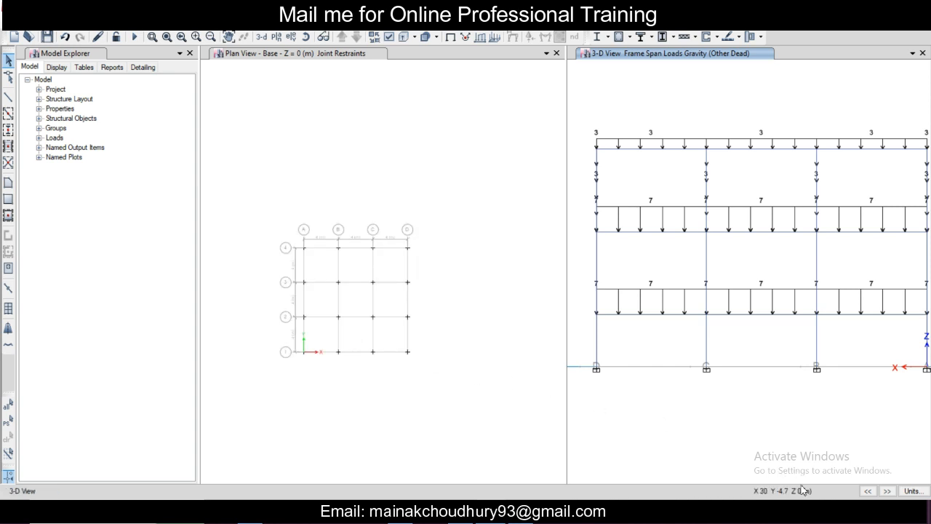
Step: Run the model check with all checks selected and close its report
left_click(477, 345)
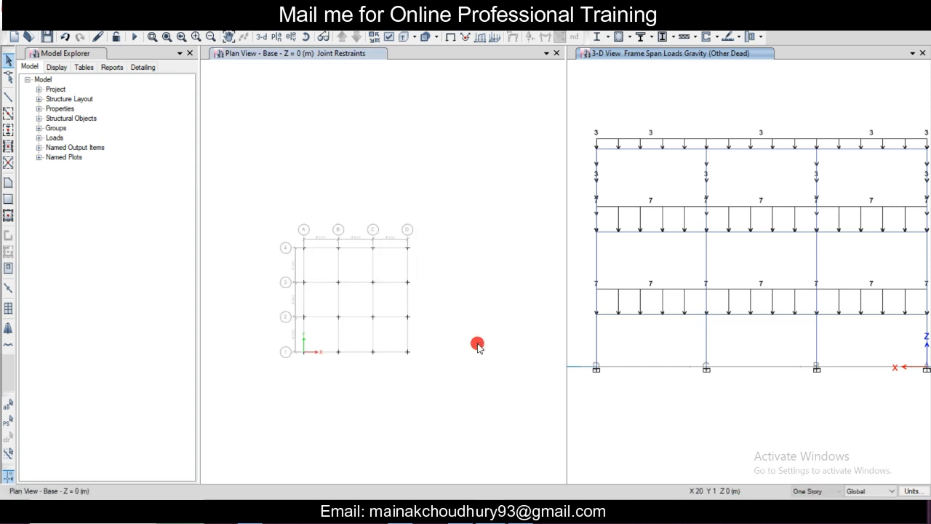
left_click(210, 22)
left_click(230, 34)
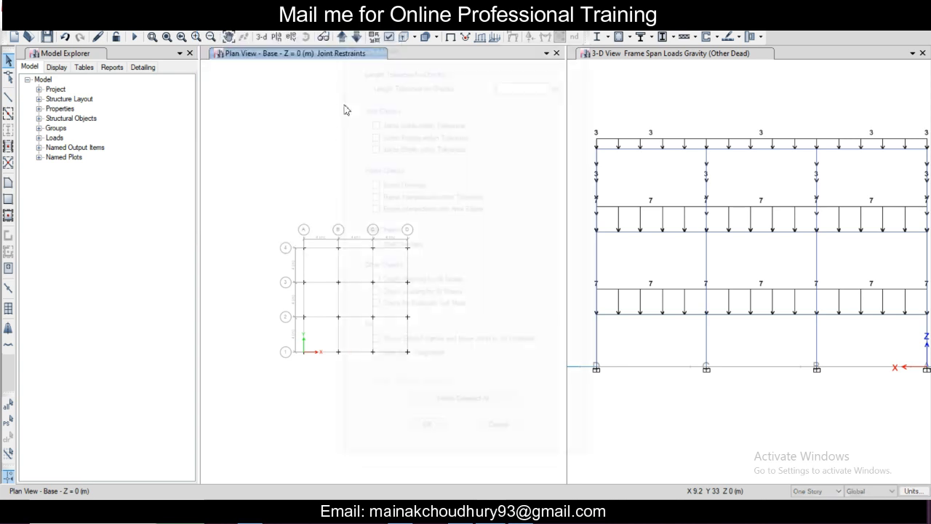
left_click(437, 402)
left_click(429, 424)
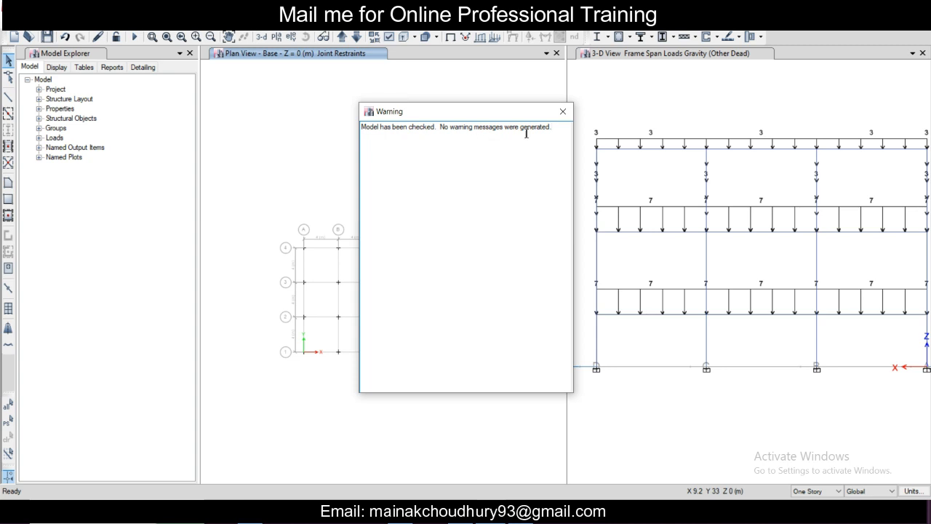
left_click(563, 114)
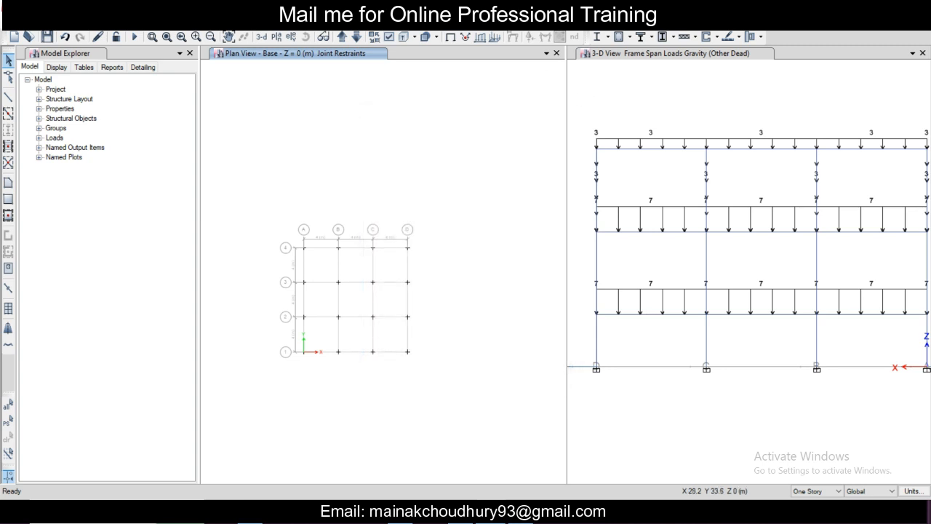
Step: Review the load cases set to run, from Modal to RSY, and run the analysis for all of them
left_click(211, 23)
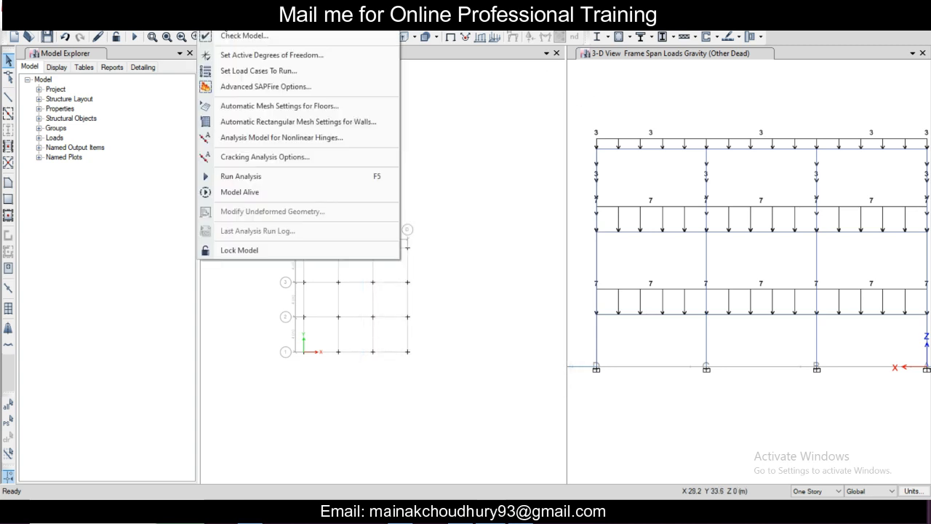
left_click(247, 71)
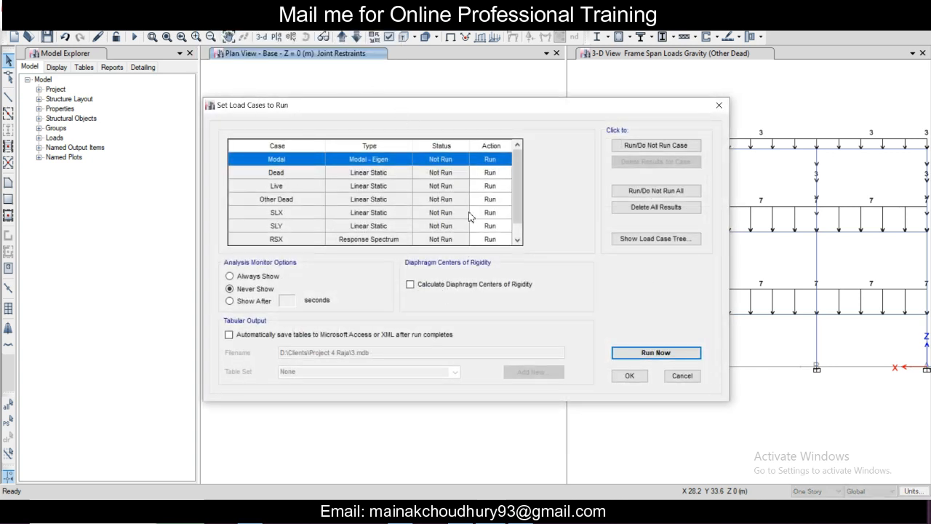
scroll(469, 216, "down", 1)
scroll(469, 217, "up", 1)
scroll(469, 216, "down", 1)
scroll(322, 219, "up", 1)
scroll(290, 165, "down", 1)
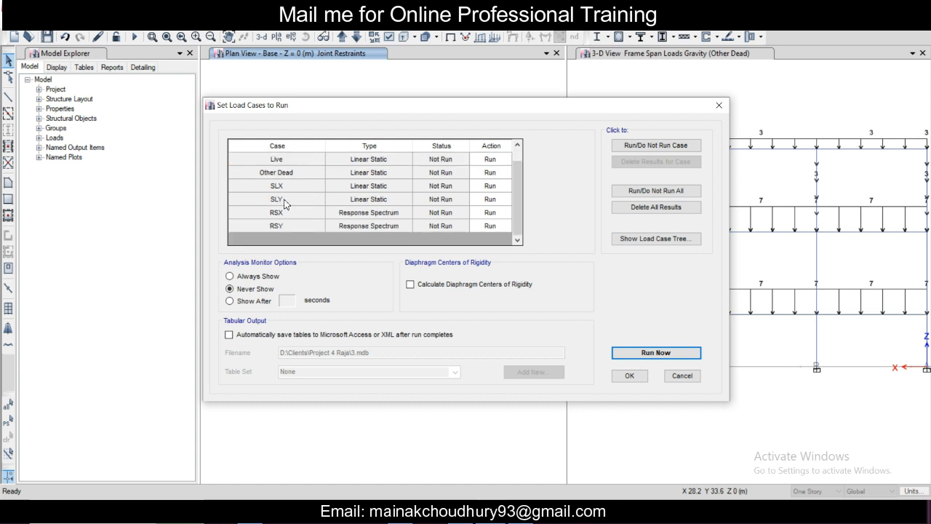
scroll(327, 204, "up", 1)
scroll(323, 215, "down", 1)
scroll(315, 195, "up", 1)
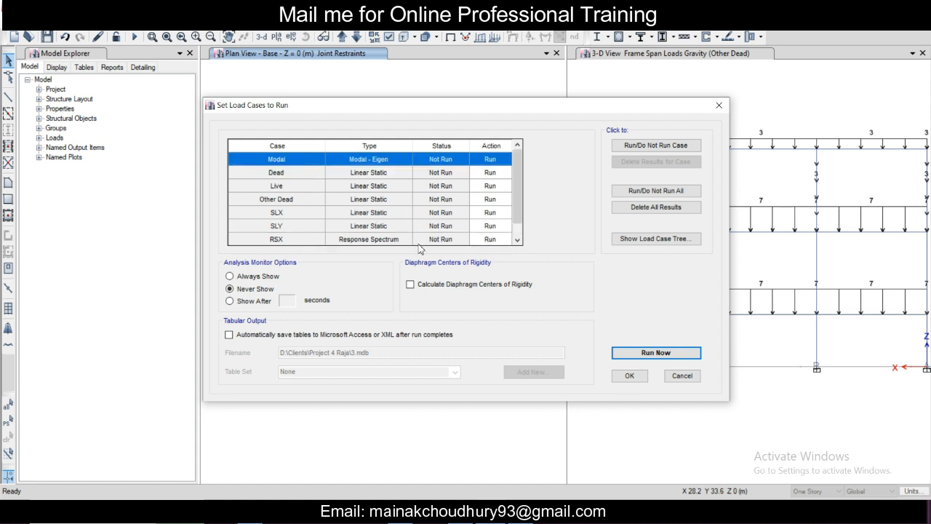
left_click(651, 352)
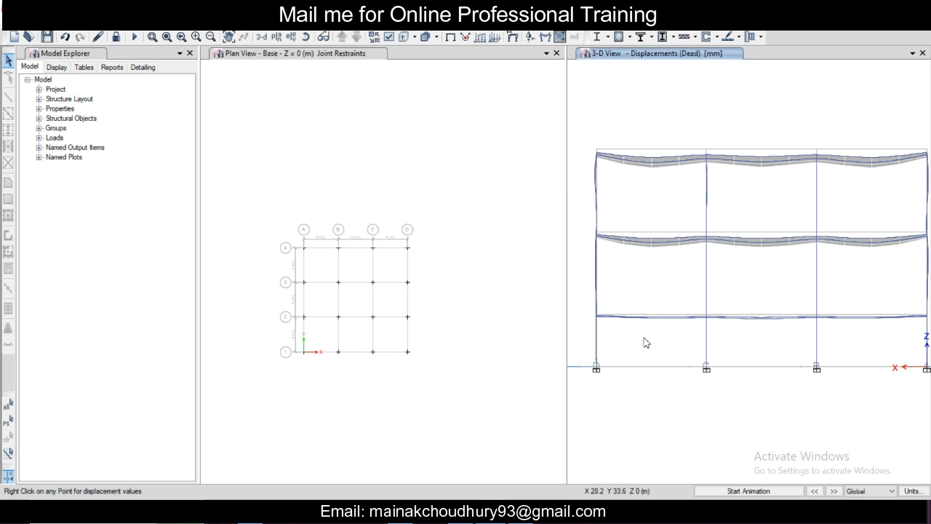
Step: Examine the deformed shape under the Dead load in the 3D view from an oblique angle
middle_click_drag(654, 288, 682, 306)
scroll(668, 306, "up", 4)
scroll(668, 306, "down", 4)
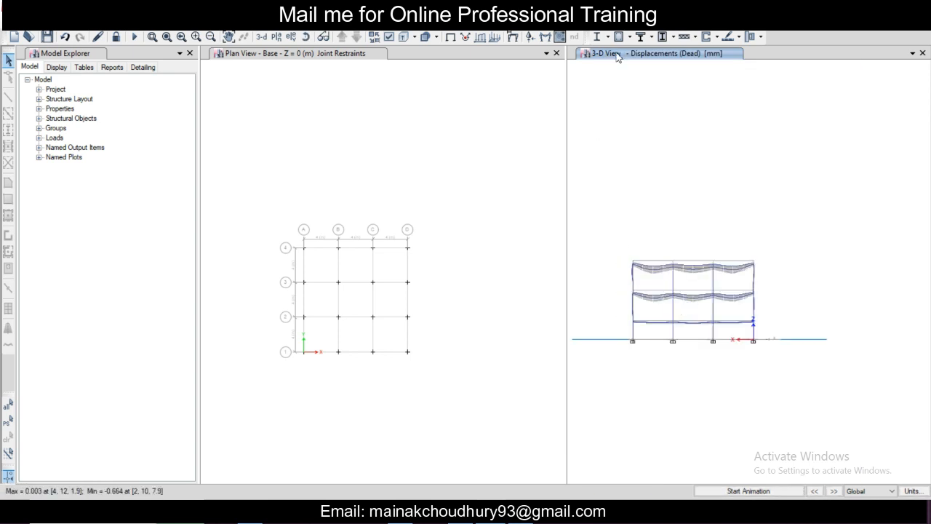
key("ctrl+Right")
key("ctrl+Right")
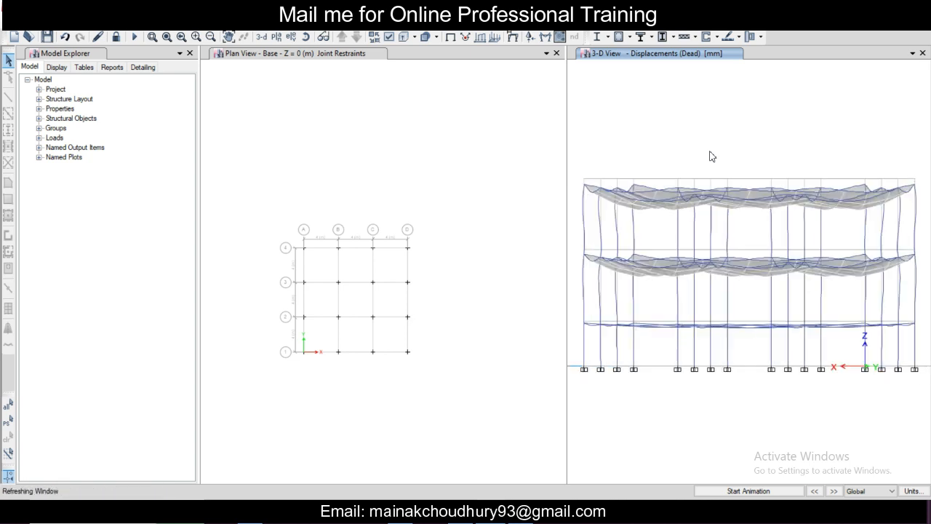
key("ctrl+Up")
key("ctrl+Up")
key("ctrl+Up")
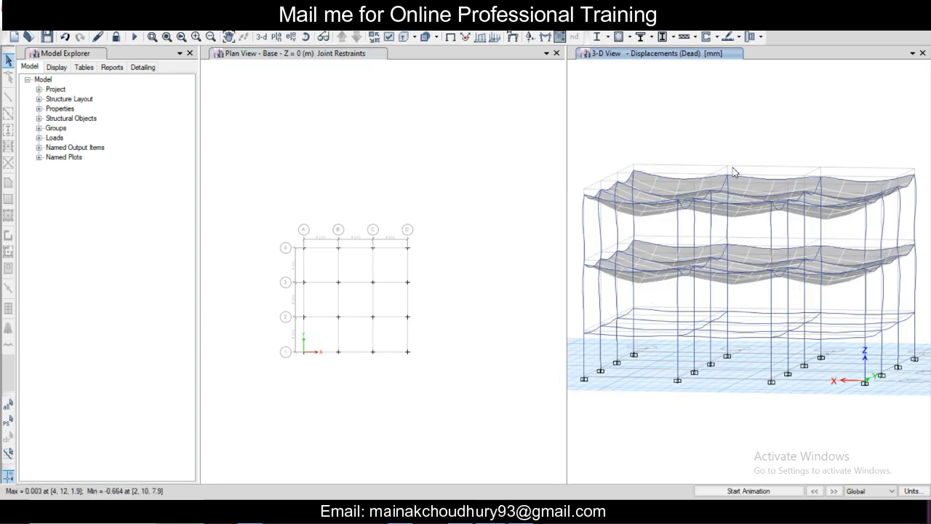
scroll(720, 194, "down", 4)
scroll(723, 210, "up", 4)
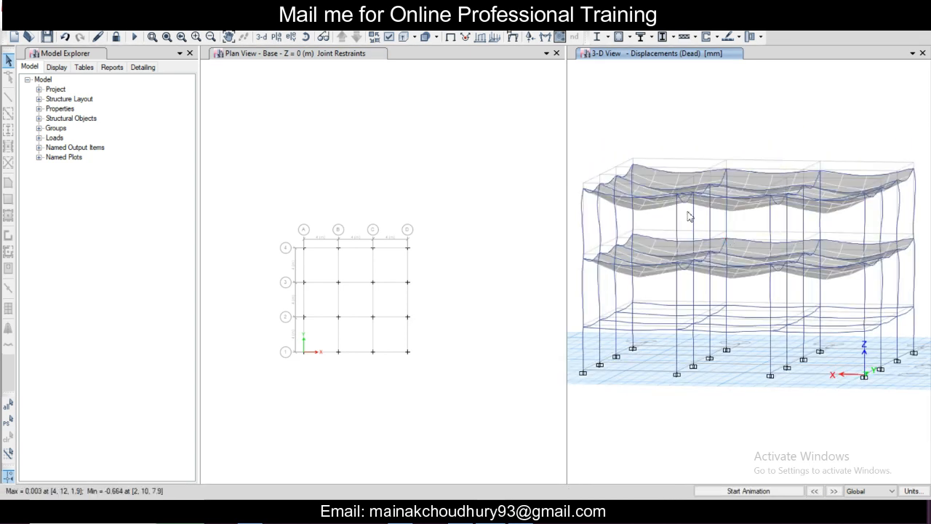
middle_click_drag(673, 207, 674, 214)
middle_click_drag(702, 252, 705, 271)
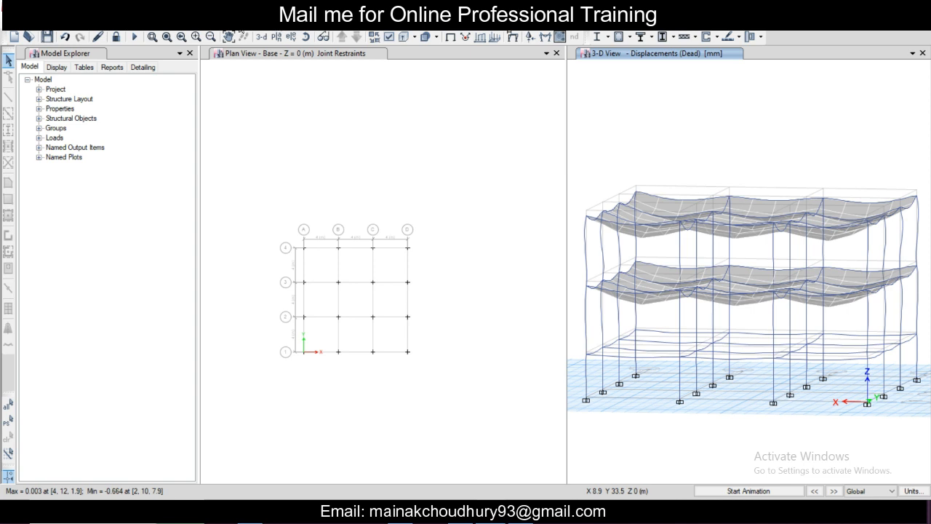
Step: Show the story response plot of maximum story displacement for the Modal case and zoom in on part of it
left_click(241, 36)
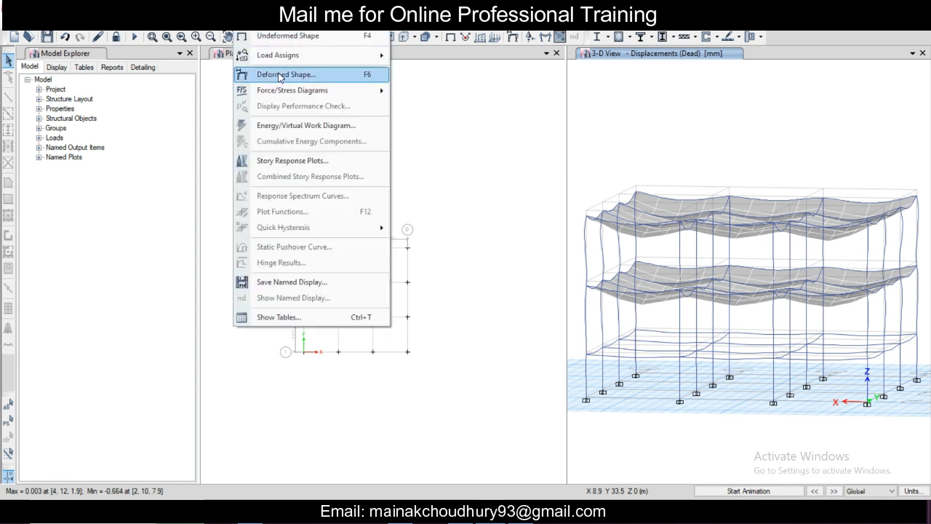
left_click(292, 161)
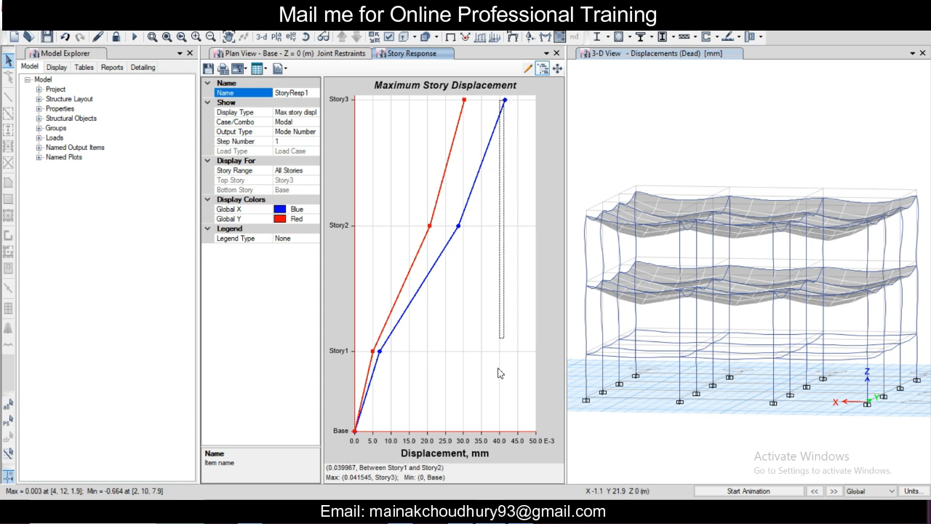
left_click_drag(501, 423, 501, 418)
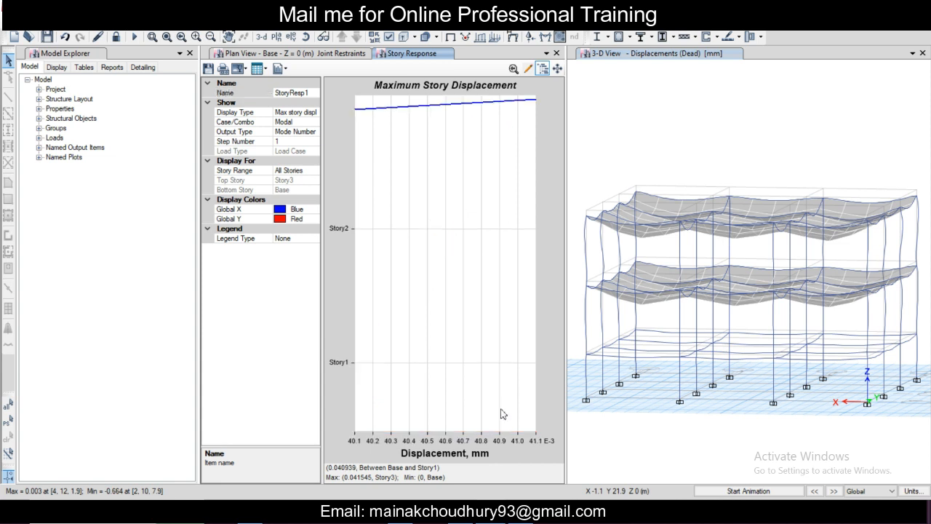
Step: Switch the zoomed story response plot to maximum story drifts, then close that plot
left_click(304, 92)
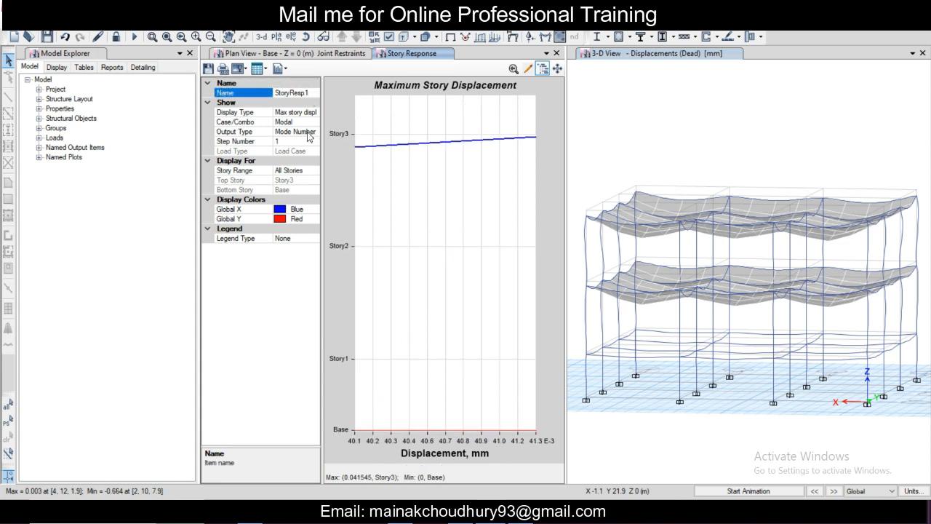
left_click(299, 102)
left_click(311, 92)
left_click(323, 93)
left_click(313, 114)
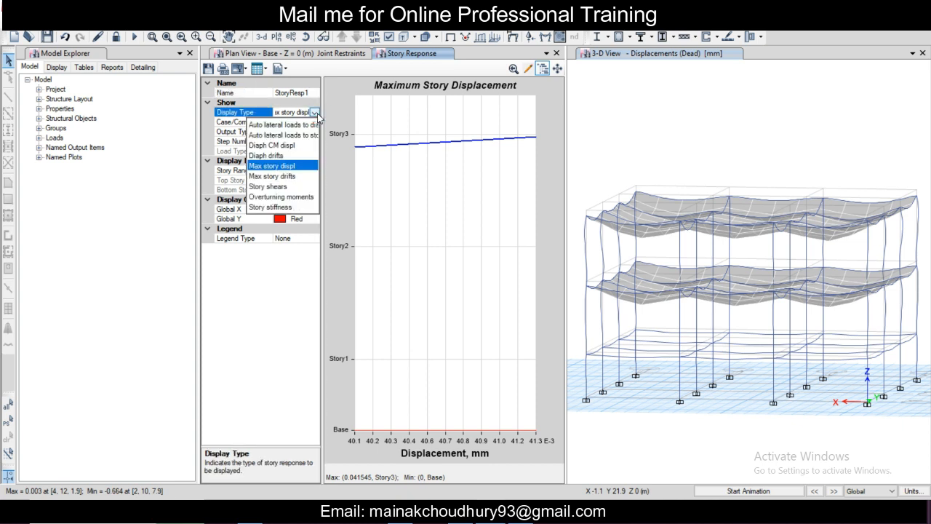
left_click(297, 176)
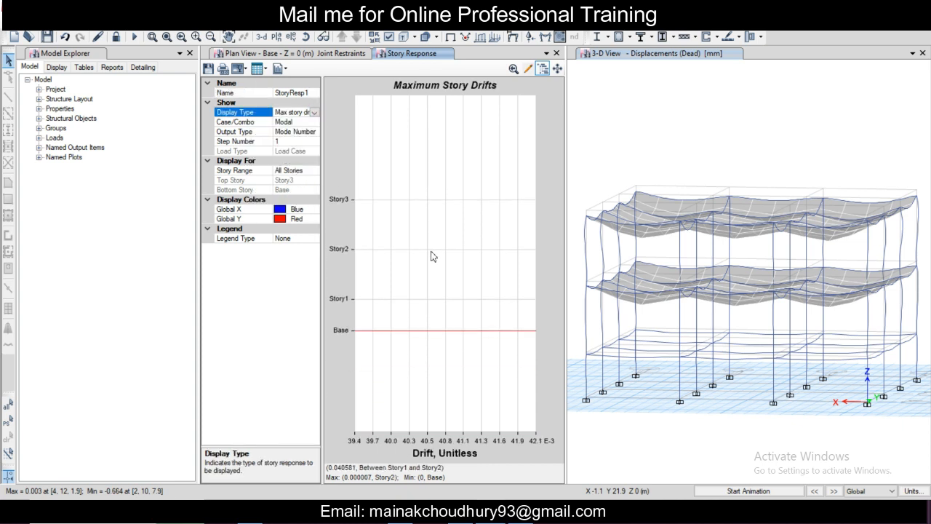
left_click(556, 55)
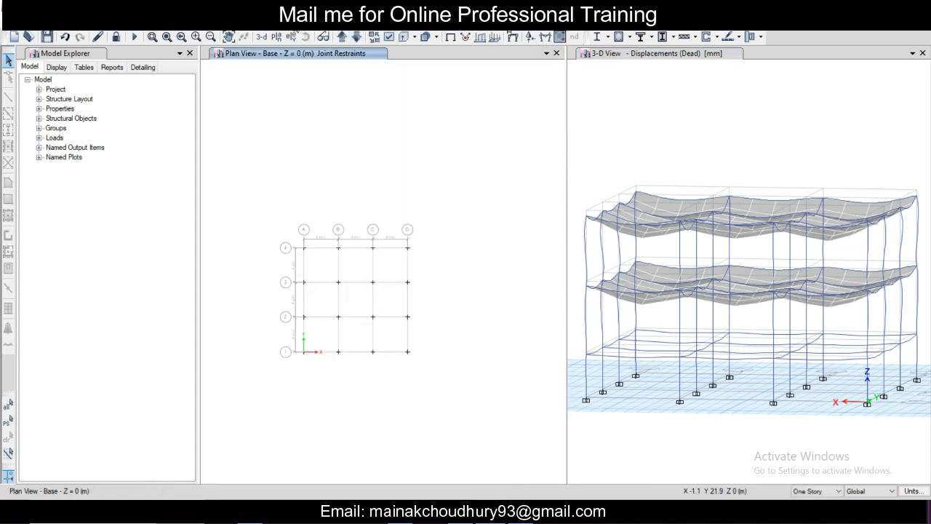
Step: Open a fresh story response plot and display the maximum story drifts for the Modal case
left_click(280, 21)
left_click(250, 21)
left_click(250, 22)
left_click(323, 161)
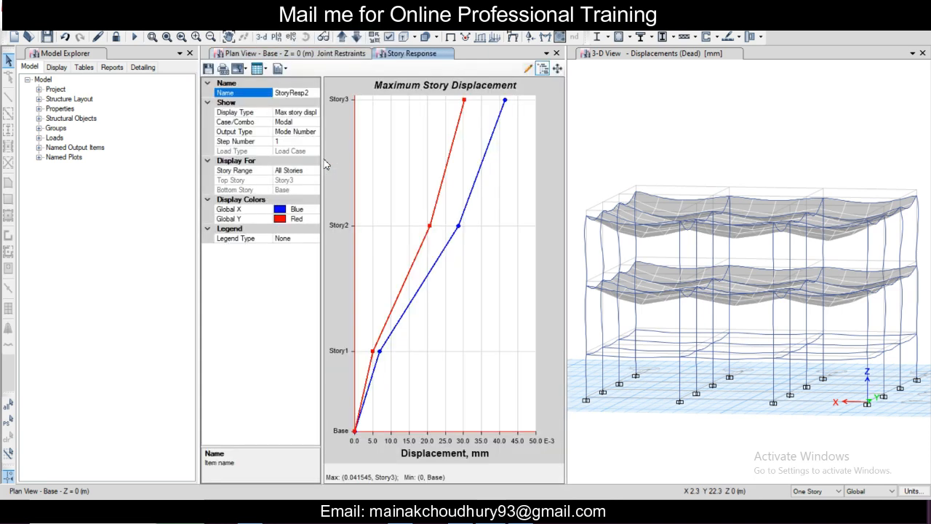
left_click(316, 115)
left_click(315, 112)
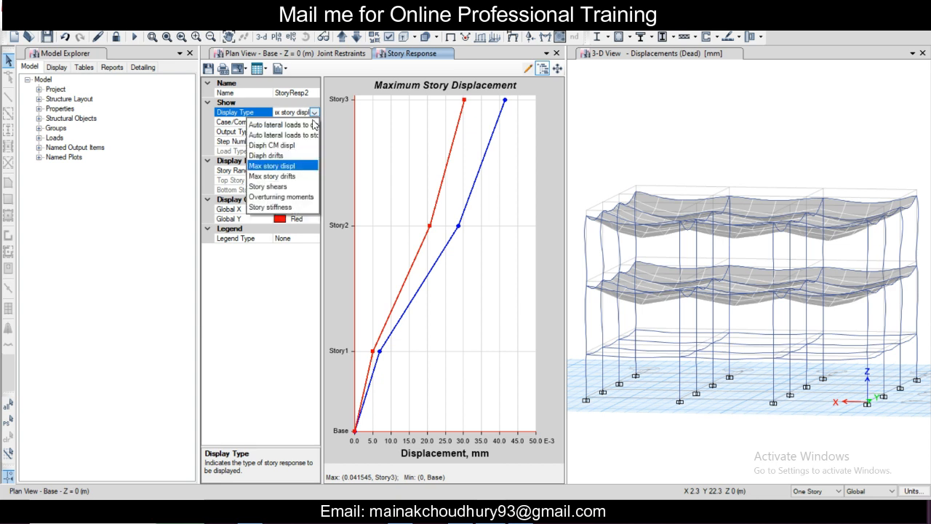
left_click(289, 177)
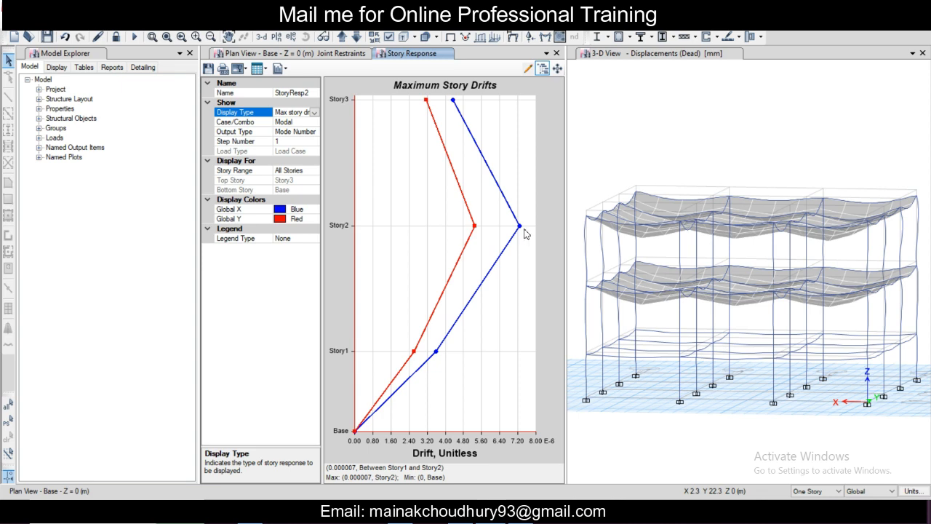
key("alt+Tab")
Step: Display the maximum story displacement and then the story shears for the Modal case
left_click(315, 112)
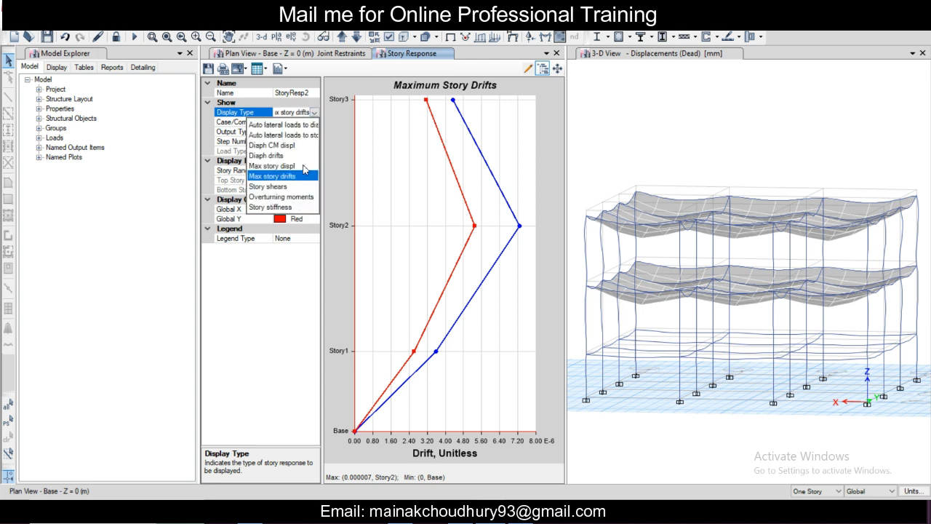
left_click(305, 166)
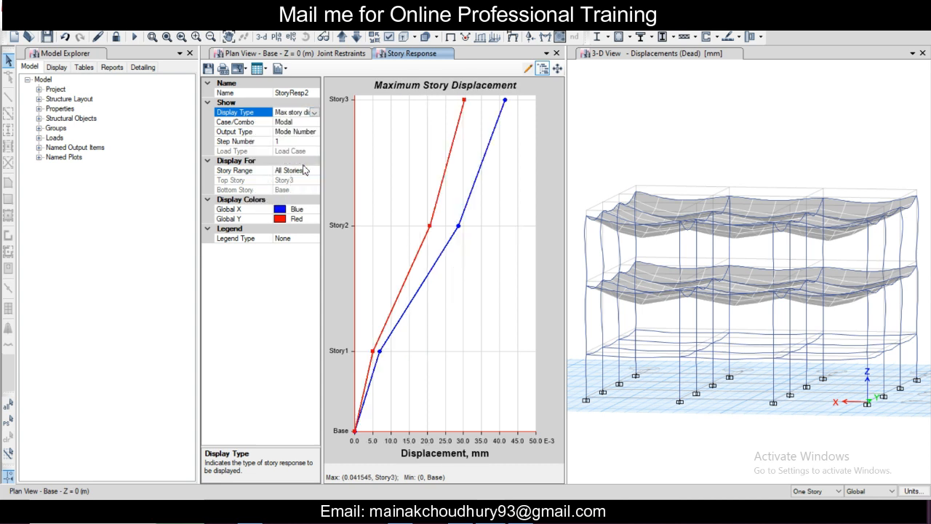
left_click(314, 112)
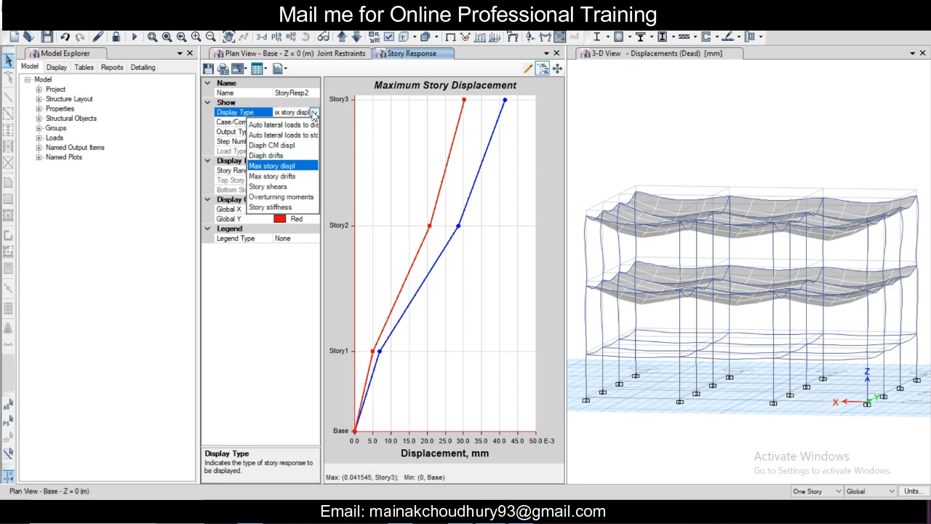
left_click(296, 190)
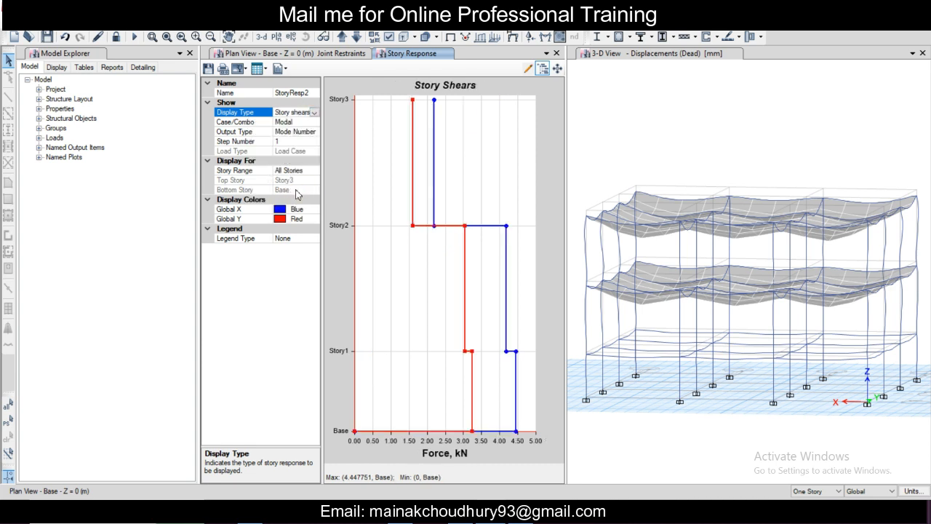
Step: View the story stiffness and the auto lateral loads to diaphragms, then return the plot to maximum story drifts
left_click(314, 112)
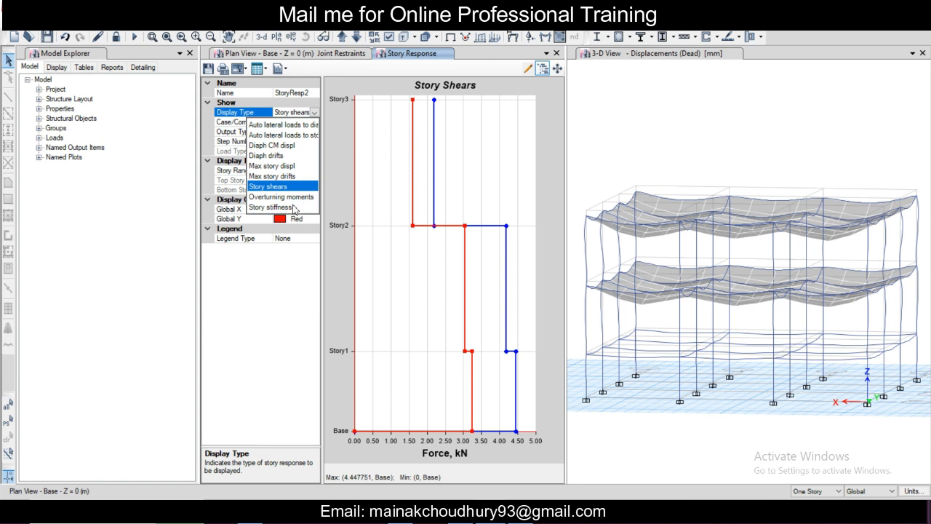
left_click(294, 207)
left_click(314, 112)
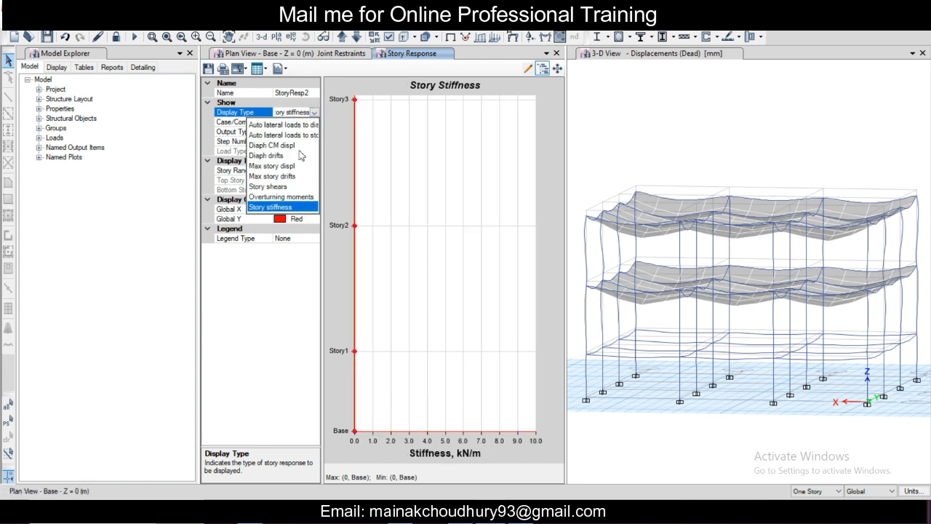
left_click(294, 125)
left_click(315, 112)
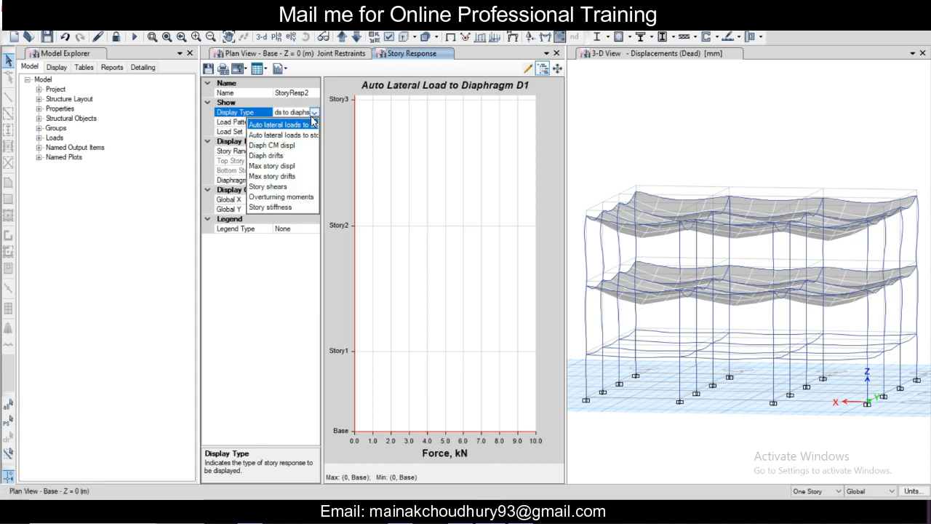
left_click(294, 175)
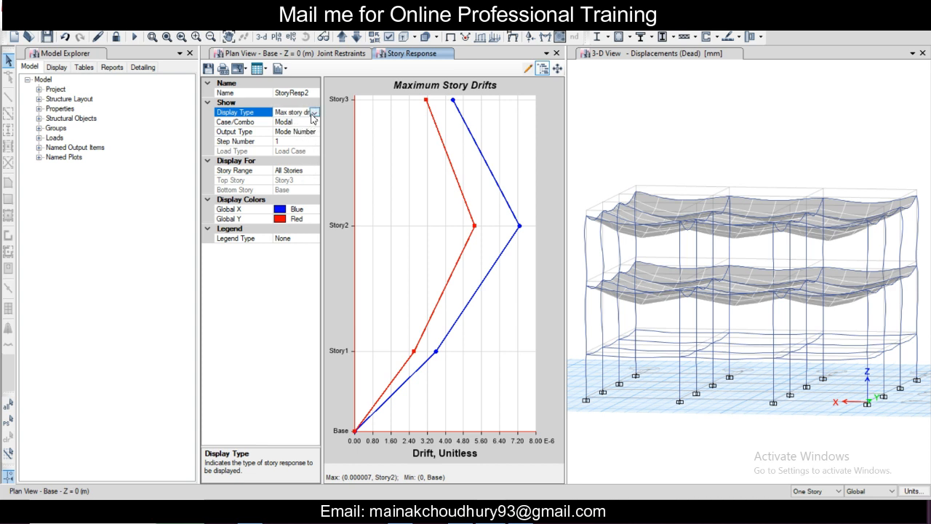
Step: Display the maximum story drifts for the UDCon5 combination and then for the Dead load case
left_click(311, 122)
left_click(314, 124)
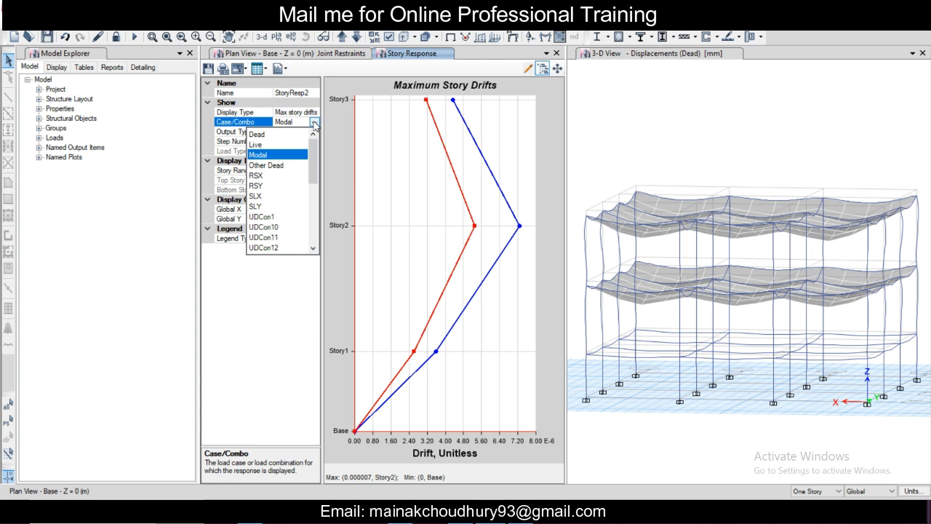
scroll(287, 196, "down", 6)
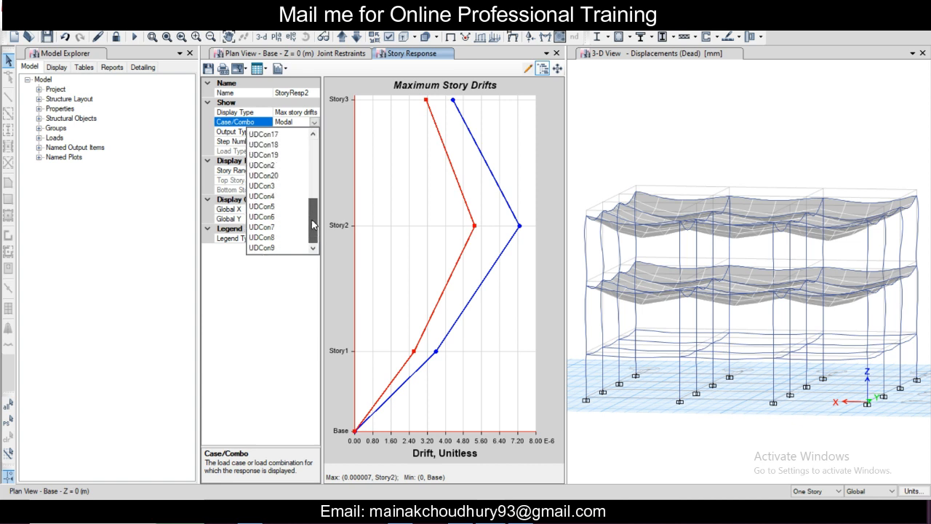
left_click(262, 206)
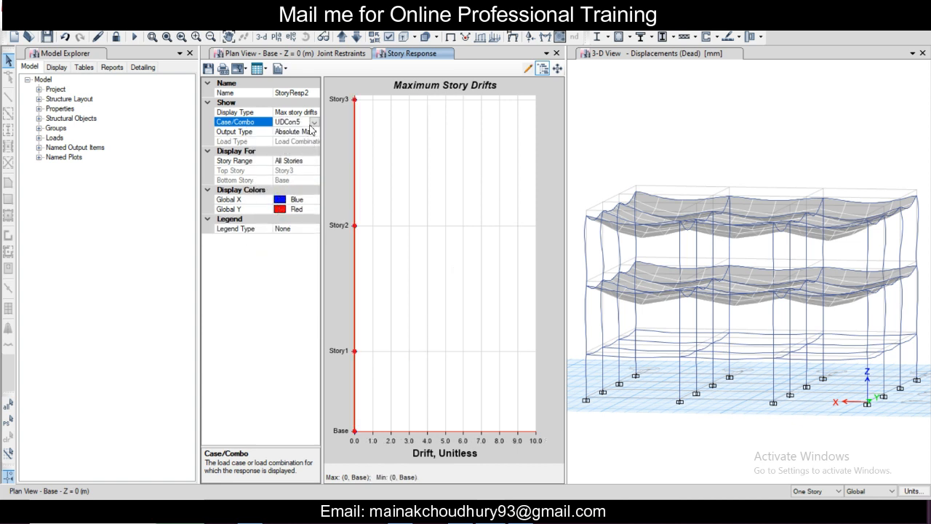
left_click(314, 122)
scroll(289, 158, "up", 6)
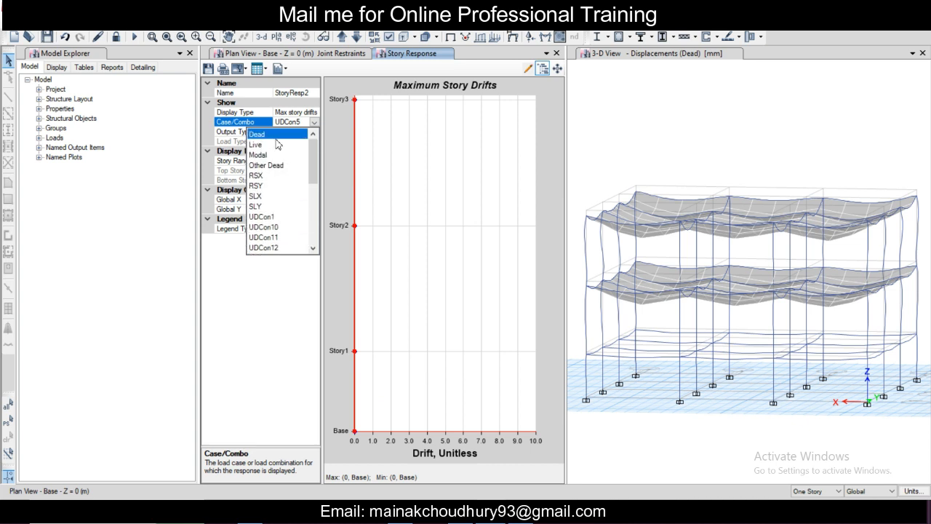
left_click(279, 135)
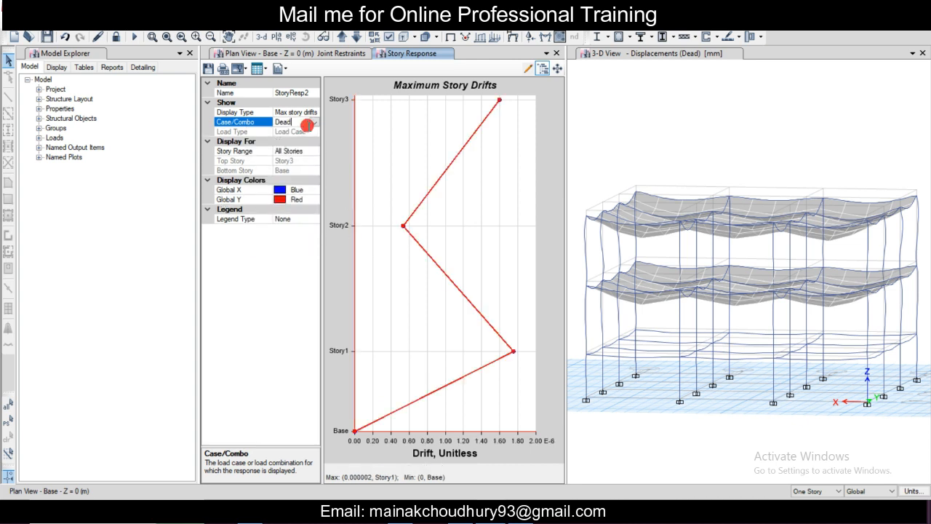
Step: Display the maximum story drifts for SLX, SLY, UDCon10 and Live in turn, then close the story response plot
left_click(308, 125)
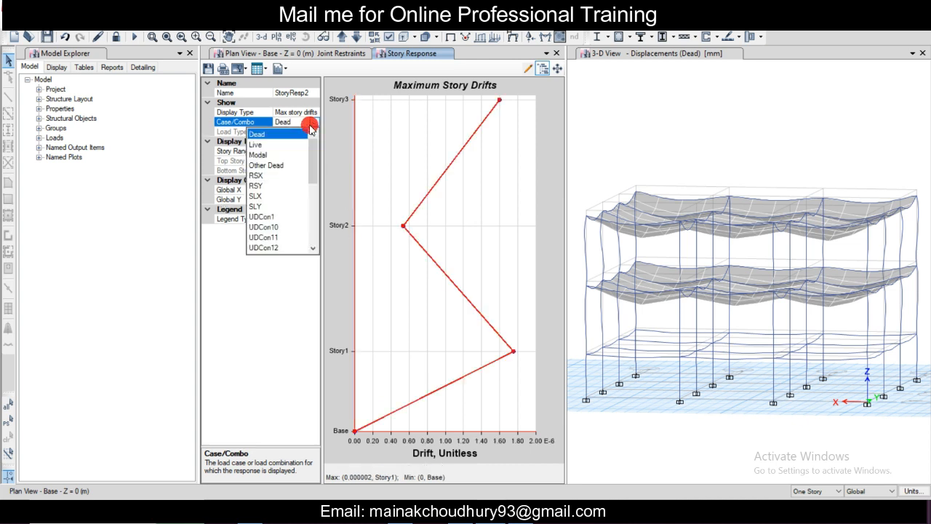
left_click(256, 197)
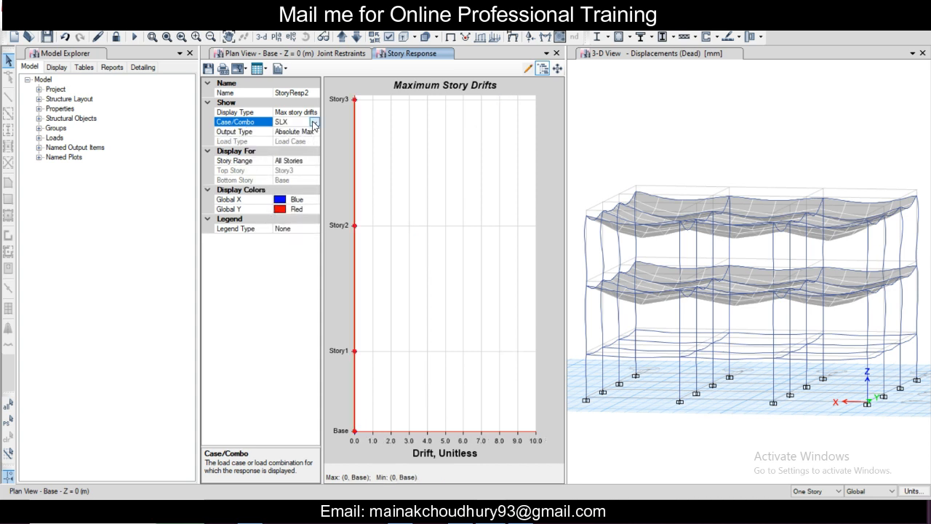
left_click(313, 123)
left_click(282, 206)
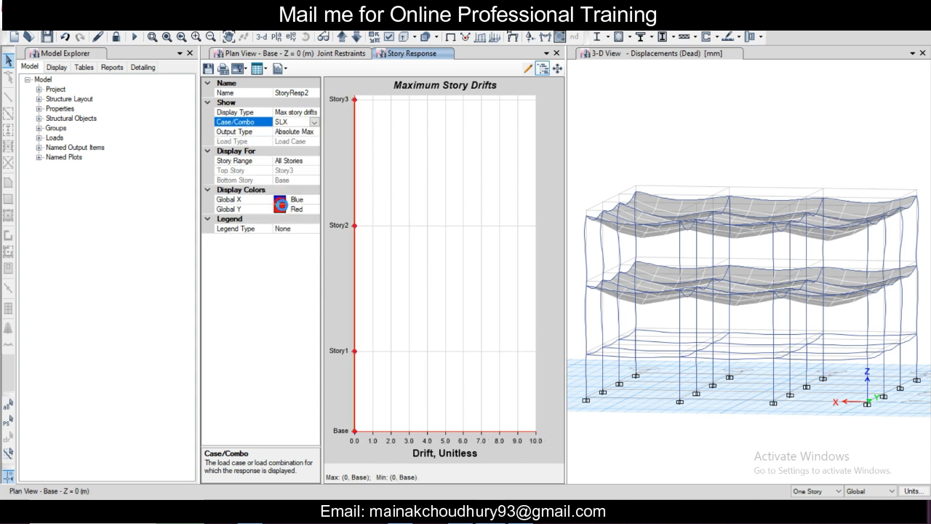
left_click(314, 122)
left_click(276, 229)
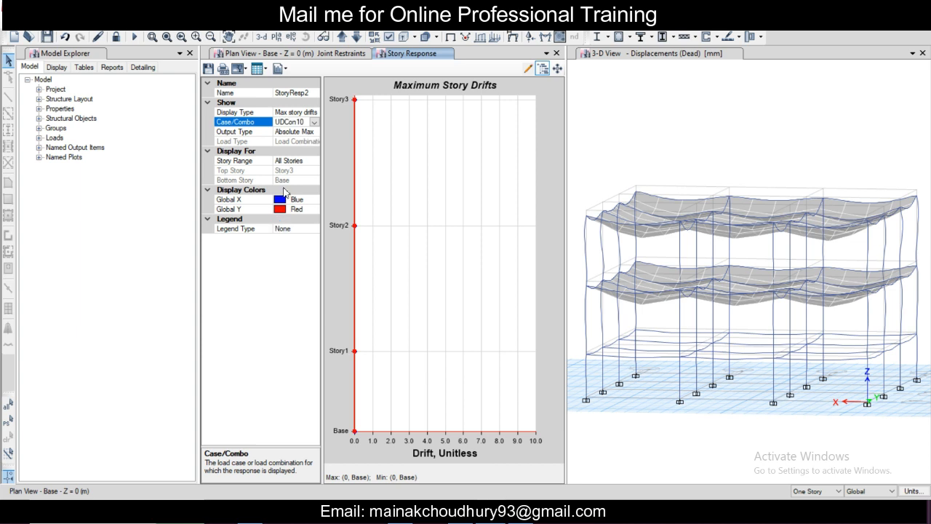
left_click(311, 122)
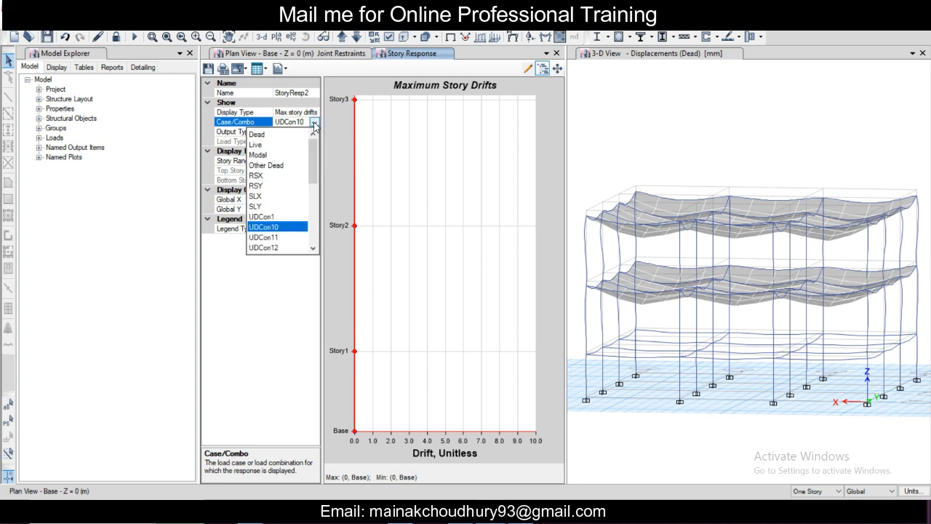
left_click(270, 141)
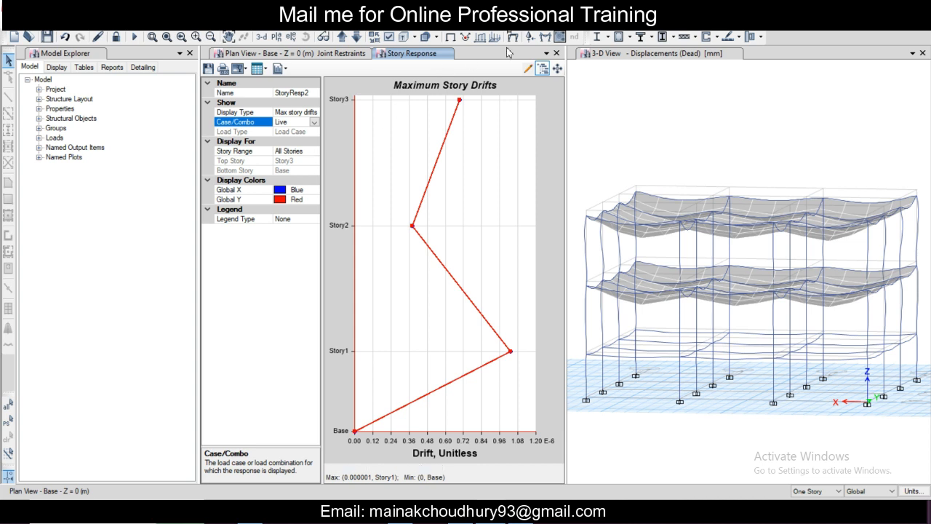
left_click(556, 54)
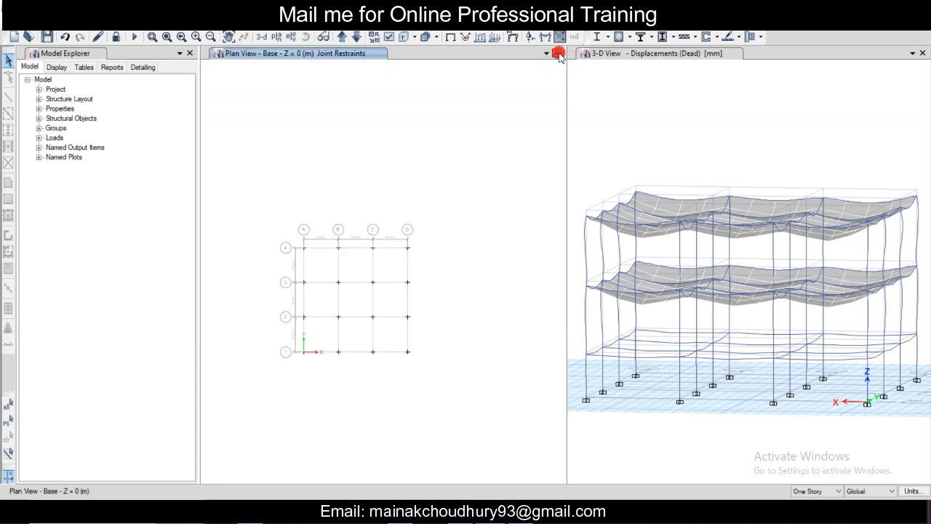
scroll(368, 233, "up", 3)
scroll(368, 232, "down", 3)
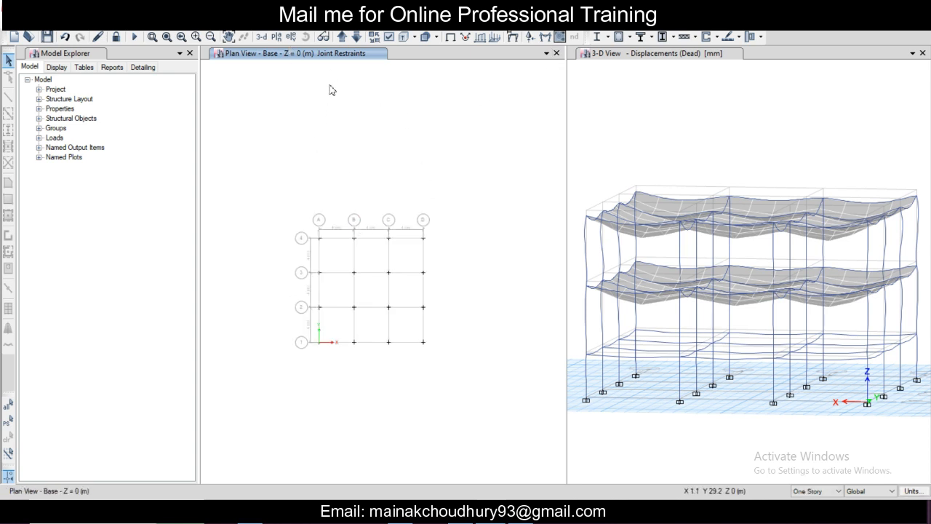
left_click(254, 25)
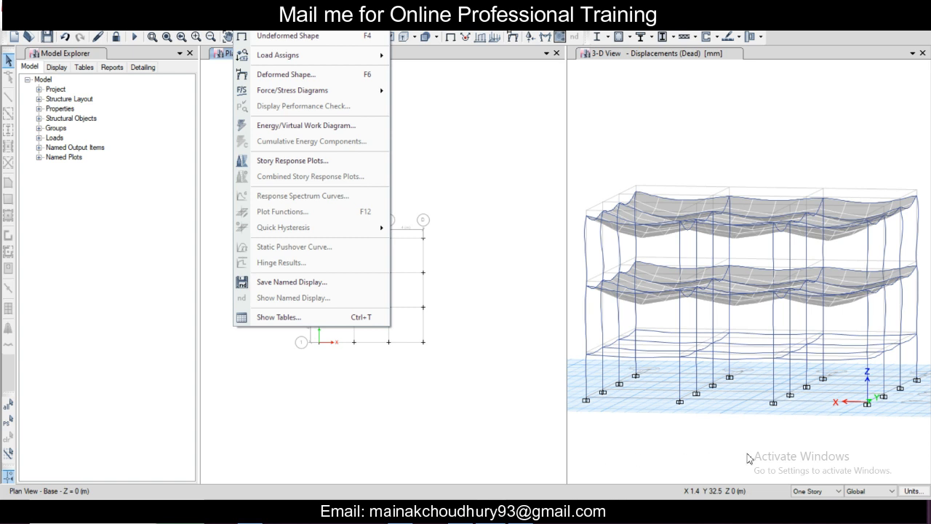
left_click(315, 317)
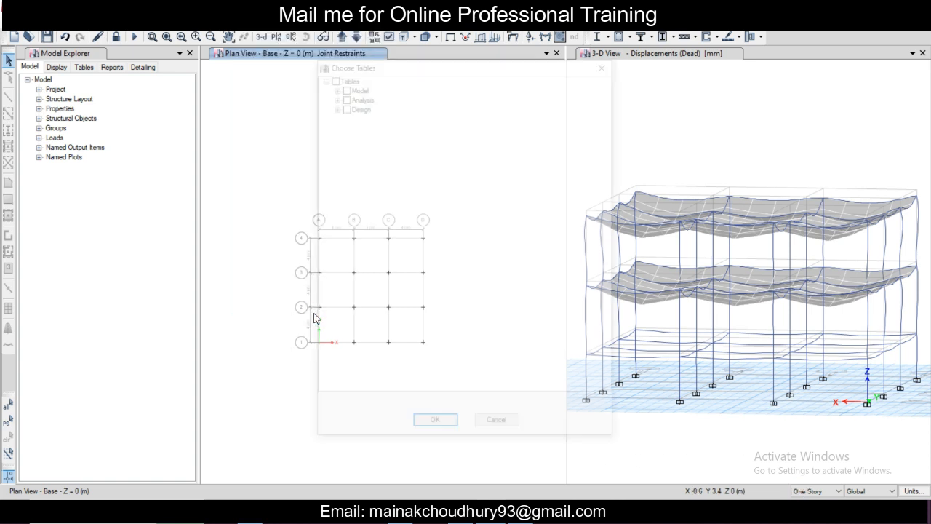
left_click(609, 65)
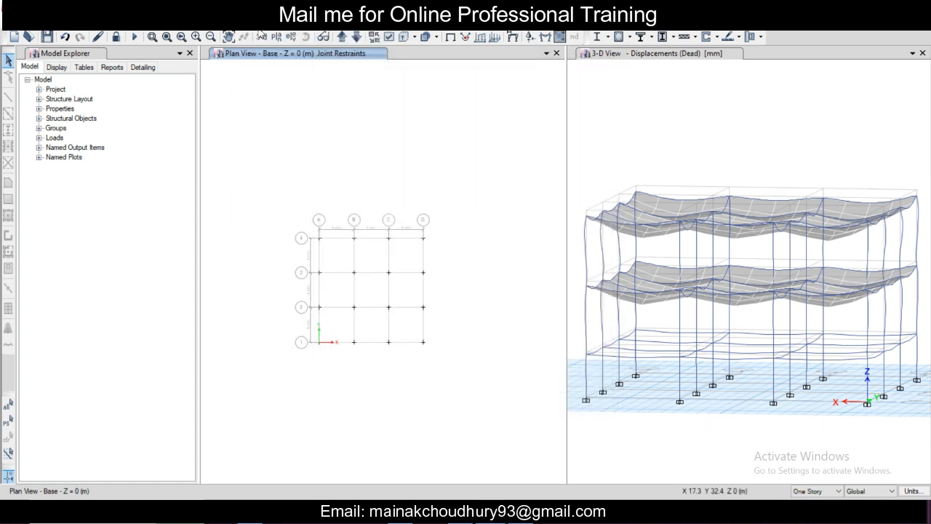
Step: Open the modal result tables for periods and frequencies, participating mass ratios, load participation ratios and participation factors
left_click(254, 25)
left_click(296, 317)
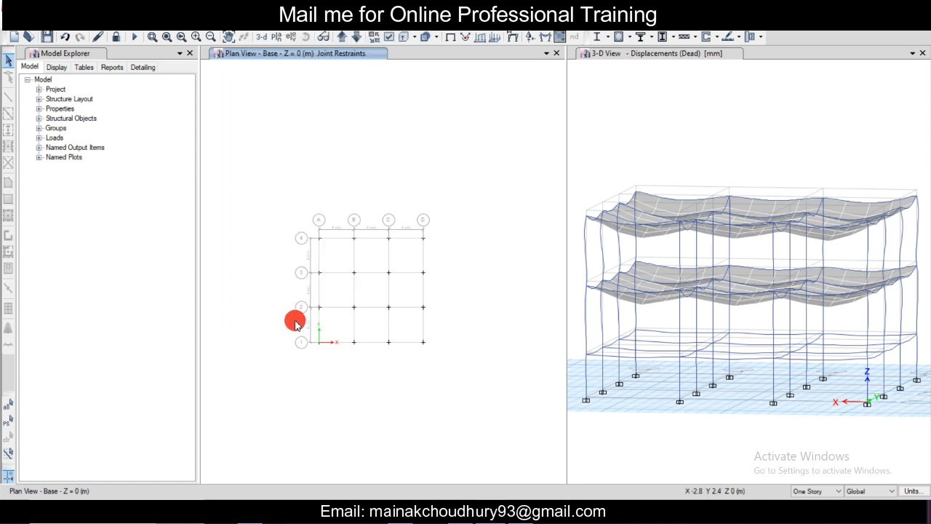
left_click(335, 107)
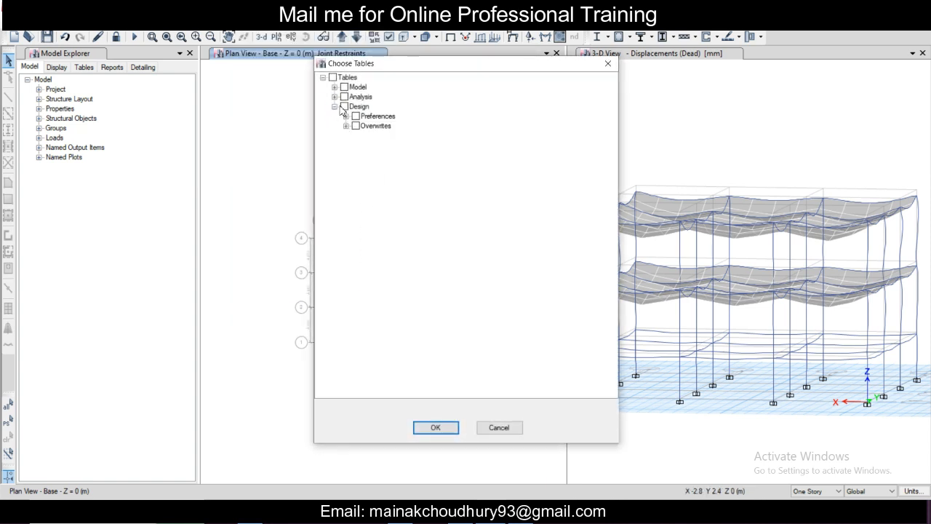
left_click(334, 97)
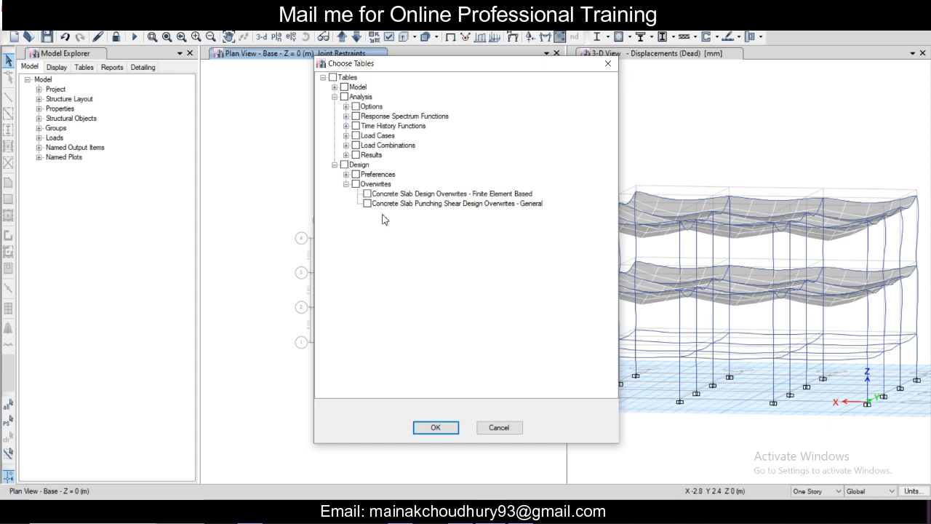
left_click(346, 155)
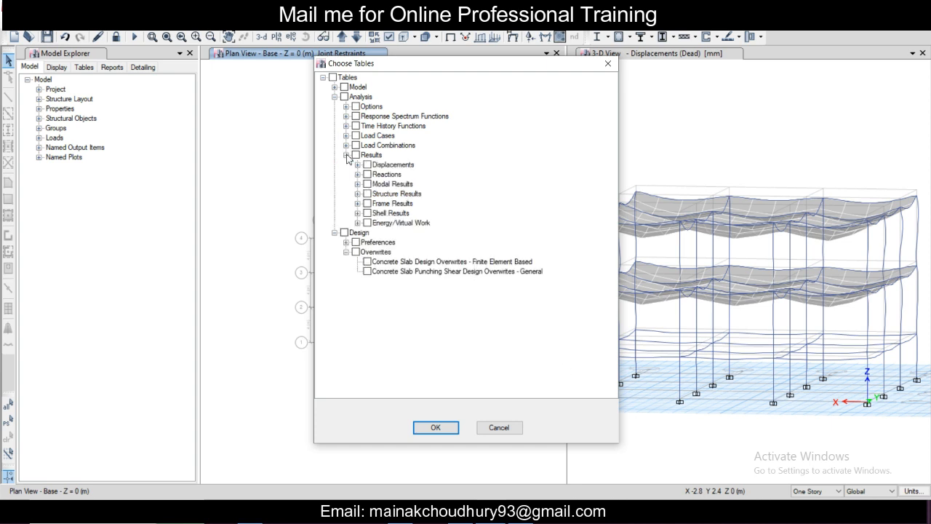
left_click(357, 204)
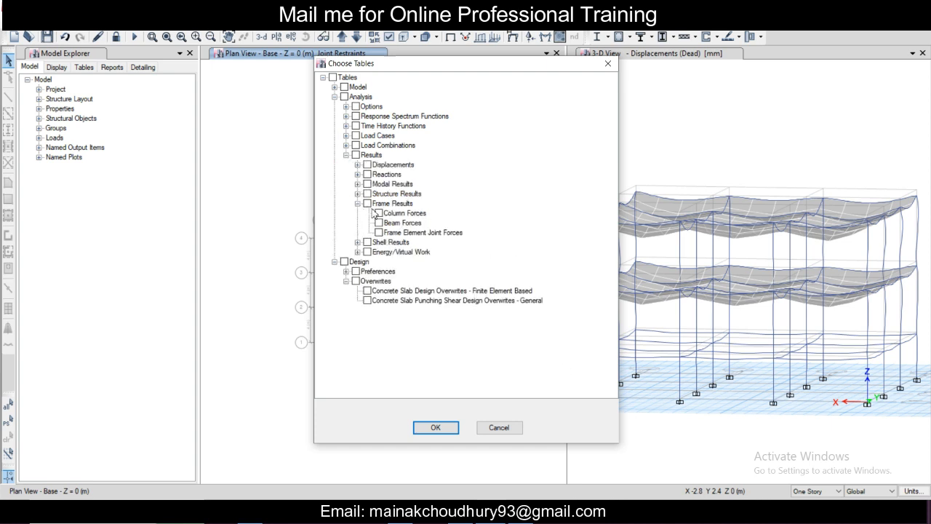
left_click(358, 203)
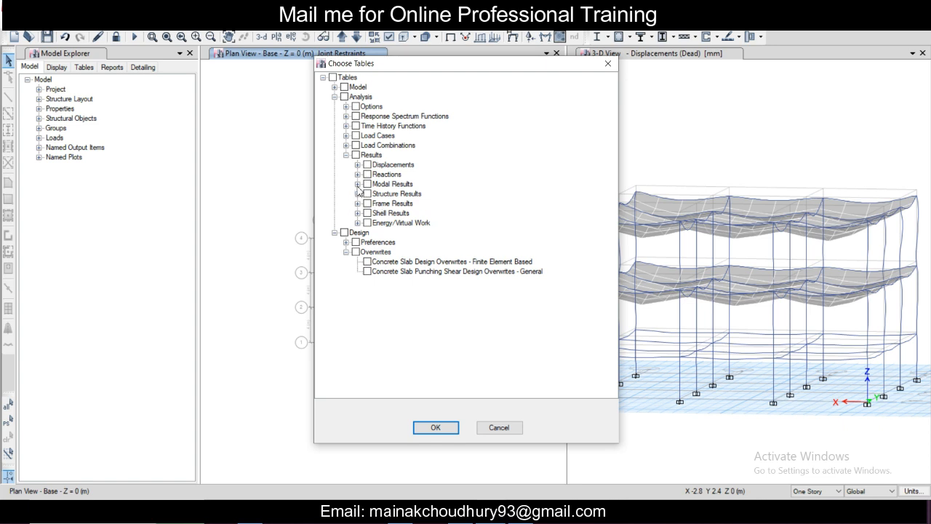
left_click(357, 184)
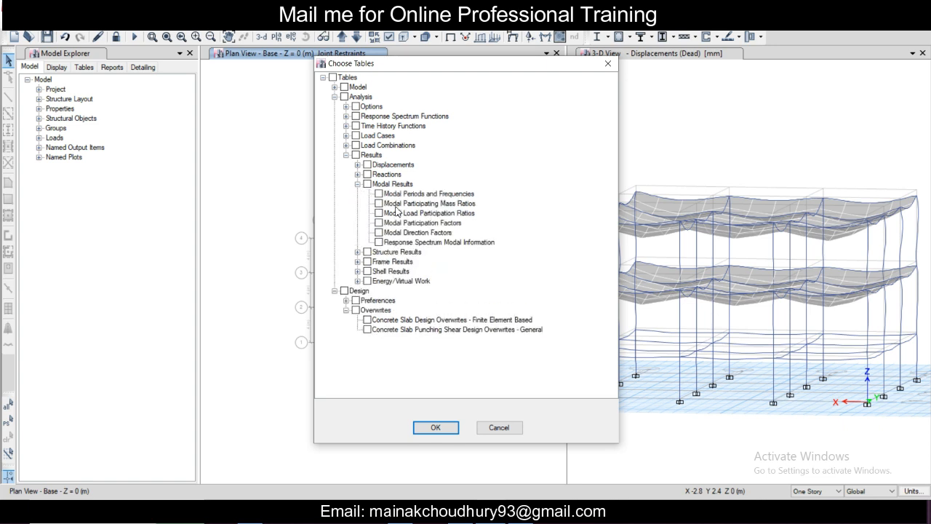
left_click(379, 204)
left_click(382, 195)
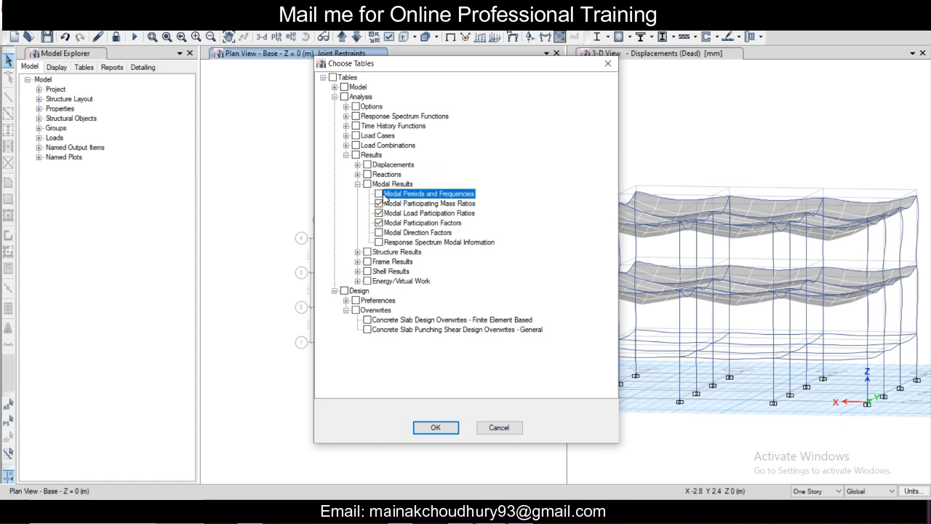
left_click(436, 428)
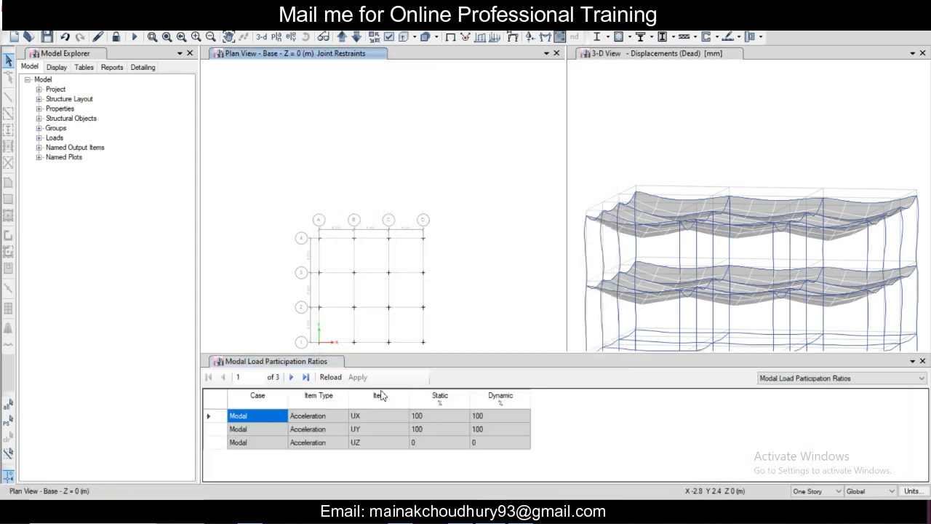
Step: Switch to the Modal Participating Mass Ratios table and examine the periods and the Sum UX and Sum UY values across all modes
left_click(286, 366)
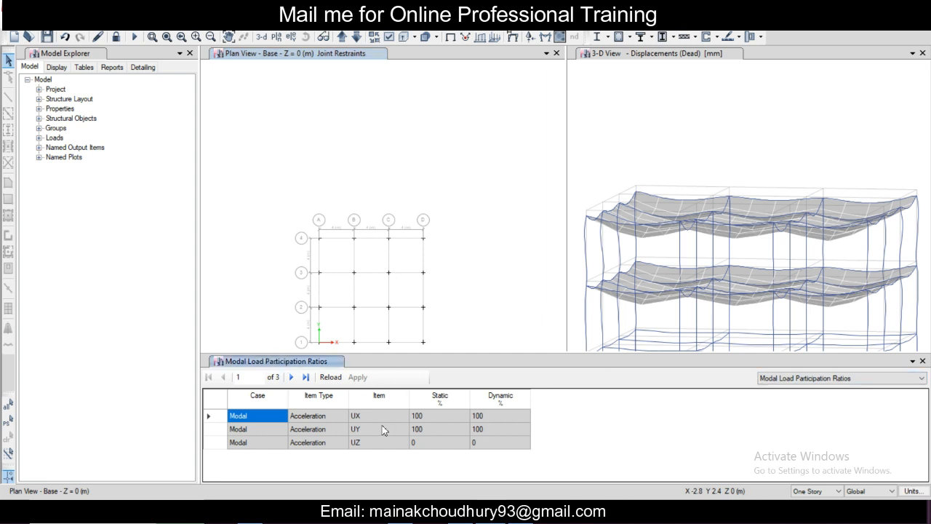
left_click(780, 379)
left_click(782, 402)
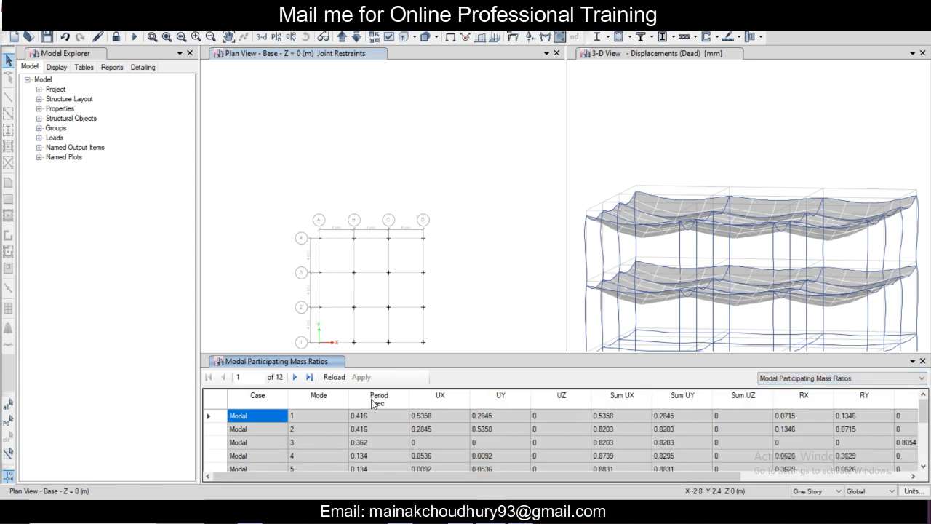
scroll(373, 404, "down", 3)
scroll(440, 436, "up", 3)
scroll(443, 436, "down", 3)
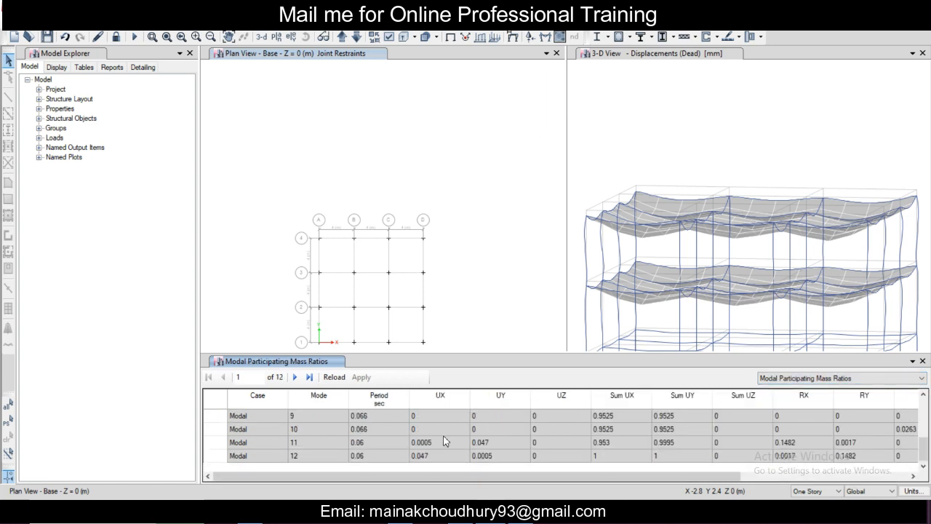
scroll(443, 435, "up", 3)
scroll(445, 441, "down", 3)
scroll(622, 462, "up", 3)
scroll(622, 463, "down", 3)
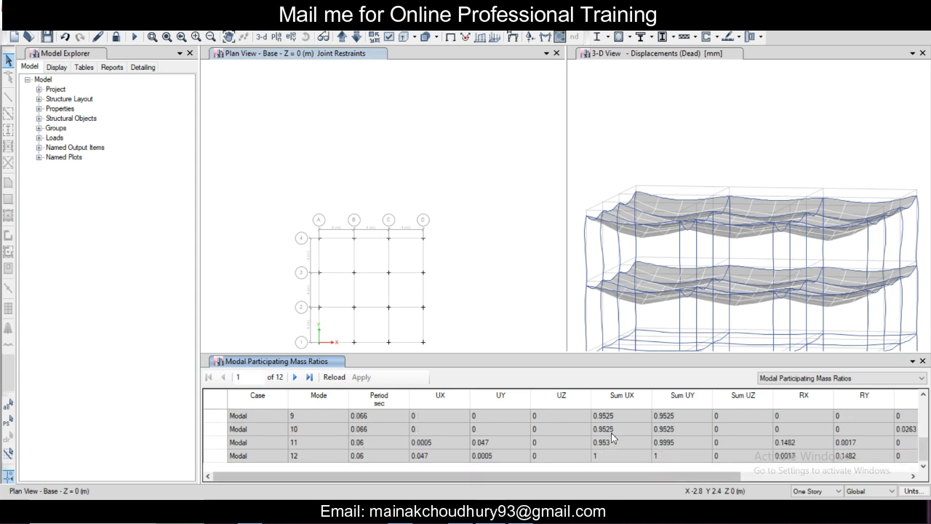
scroll(614, 451, "up", 3)
scroll(613, 453, "down", 3)
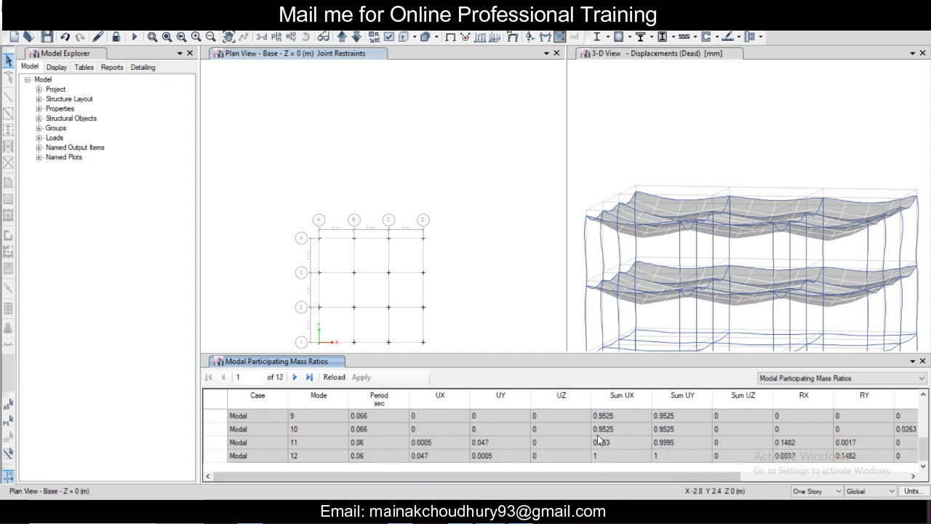
scroll(660, 439, "up", 3)
scroll(660, 437, "down", 3)
scroll(660, 435, "up", 3)
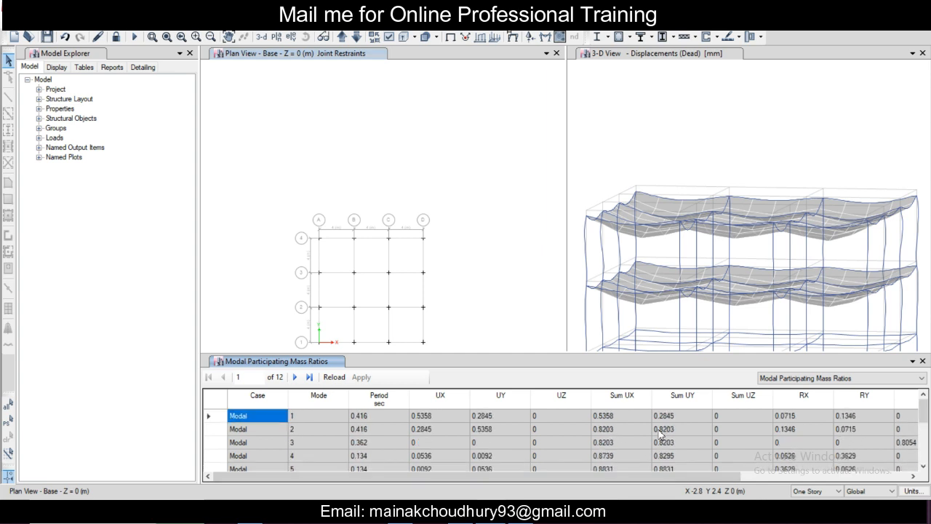
scroll(659, 434, "down", 3)
scroll(664, 434, "up", 3)
left_click(851, 378)
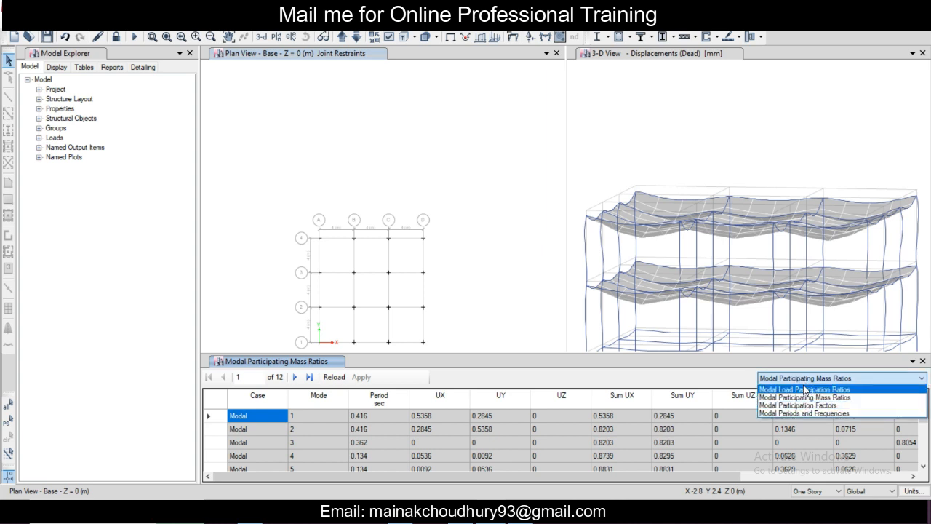
left_click(805, 381)
scroll(652, 427, "down", 3)
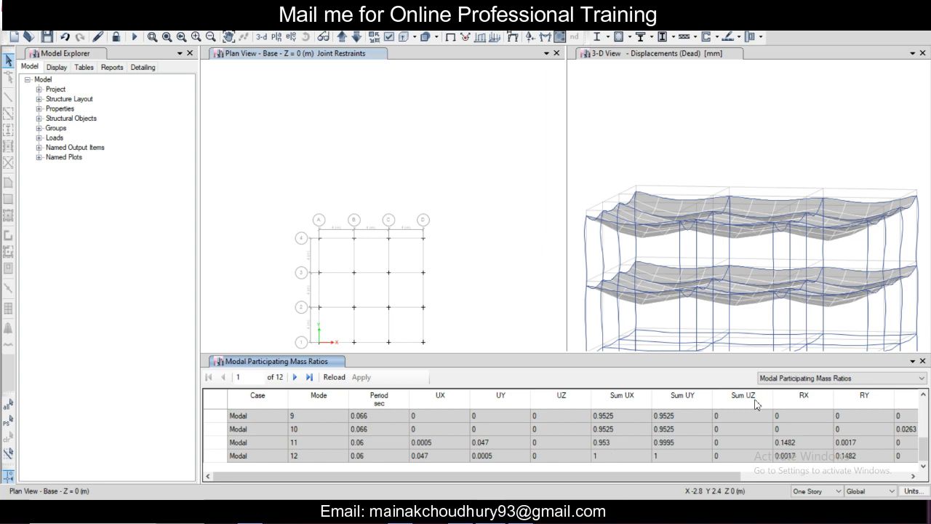
Step: Review the Modal Participation Factors and the Modal Periods and Frequencies tables, then close the table view
left_click(797, 379)
left_click(798, 405)
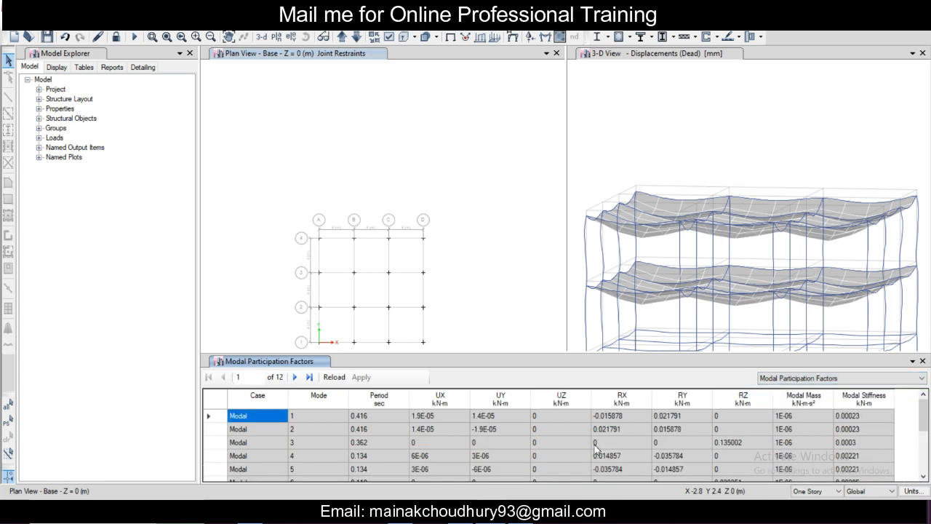
left_click(800, 378)
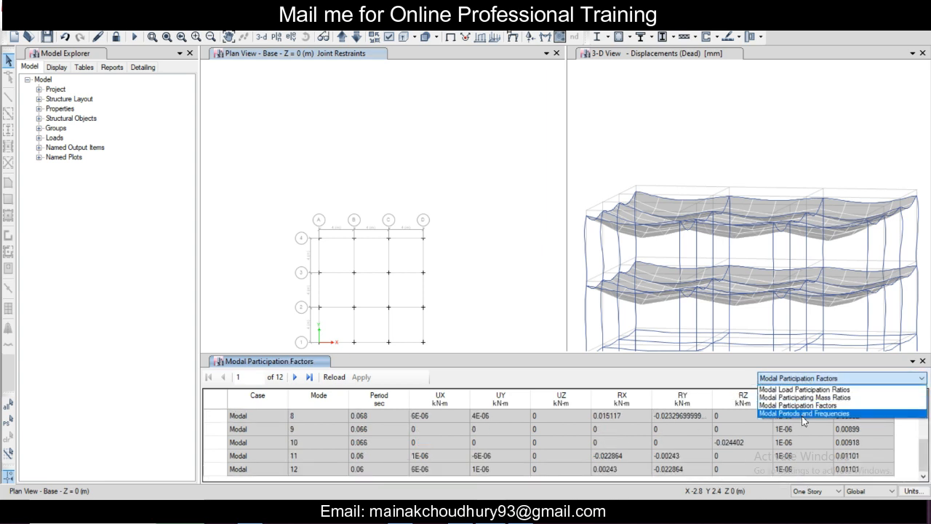
left_click(800, 411)
scroll(609, 455, "down", 3)
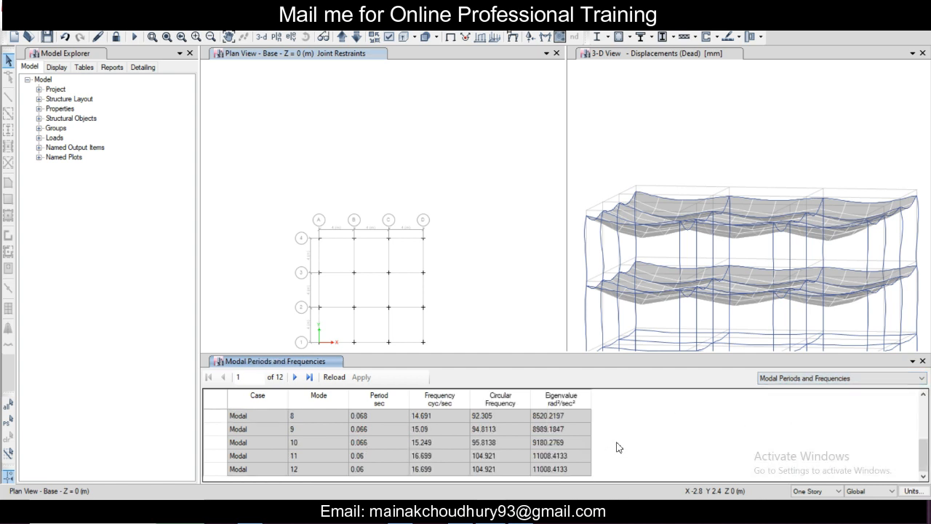
scroll(619, 446, "up", 3)
scroll(370, 418, "down", 3)
scroll(378, 430, "up", 3)
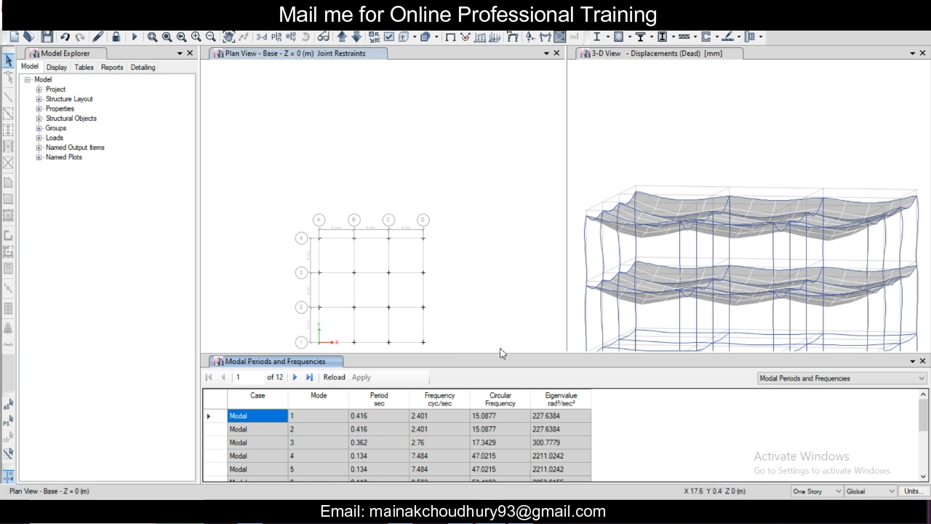
left_click(922, 361)
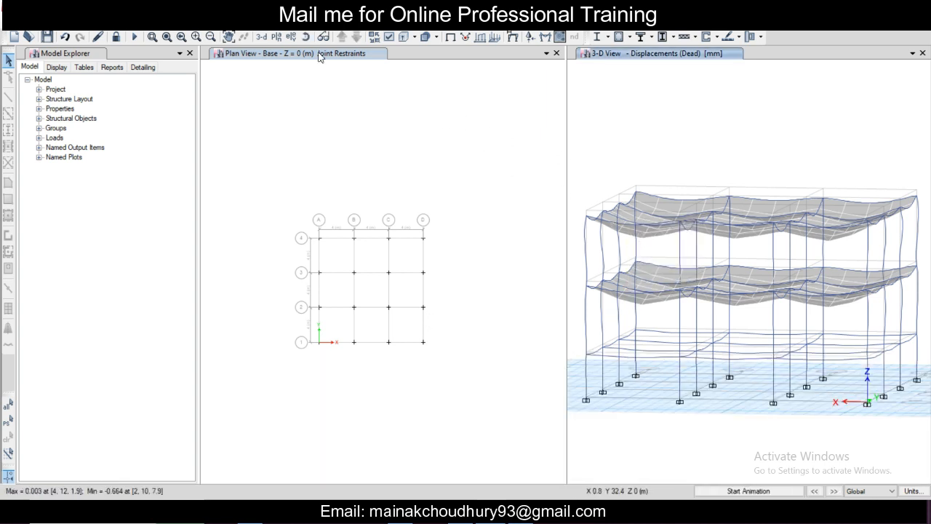
Step: Display the frame Shear 2-2 diagram for the UDCon10 combination in both the plan view and the 3-D view
left_click(260, 33)
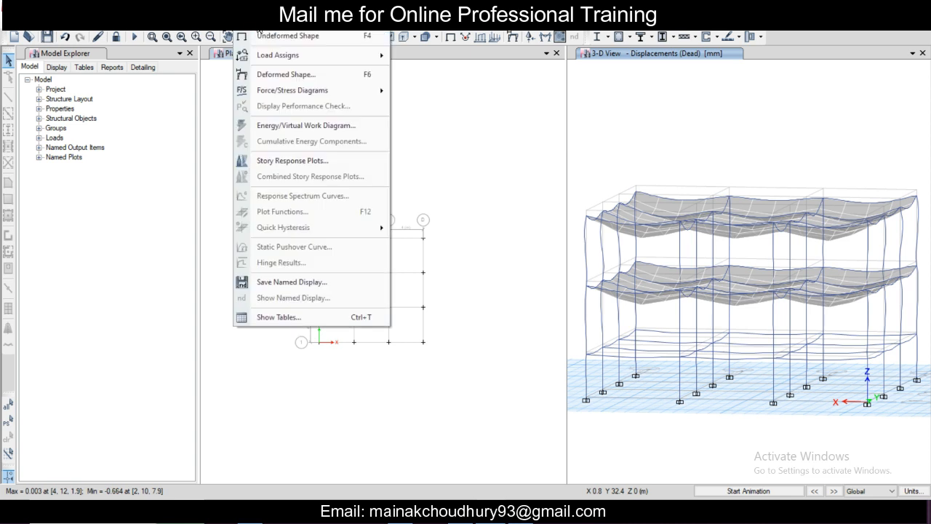
left_click(459, 101)
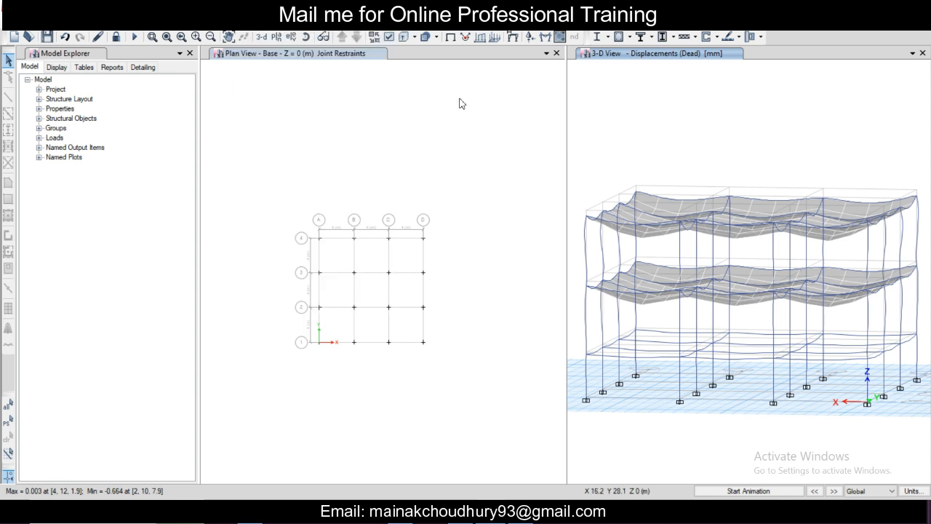
left_click(545, 38)
left_click_drag(483, 97, 334, 81)
left_click(251, 139)
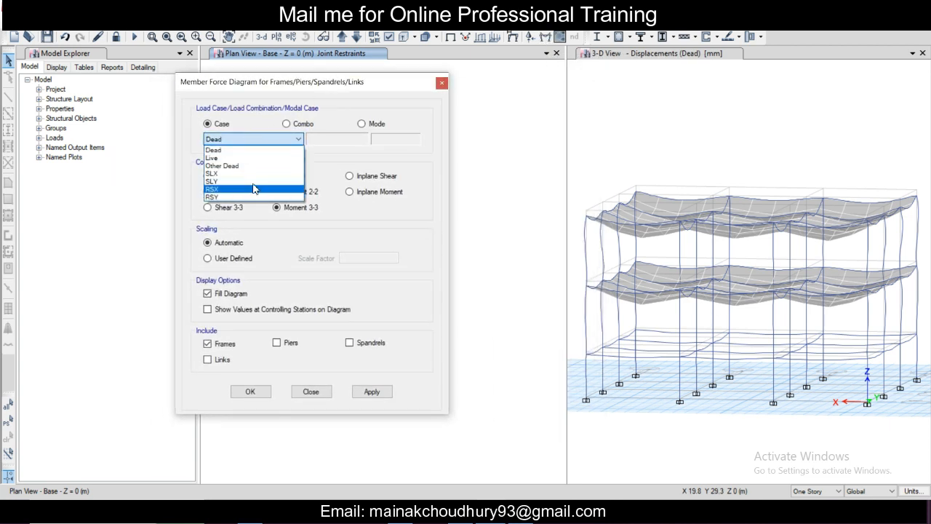
left_click(287, 124)
left_click(295, 138)
left_click(290, 220)
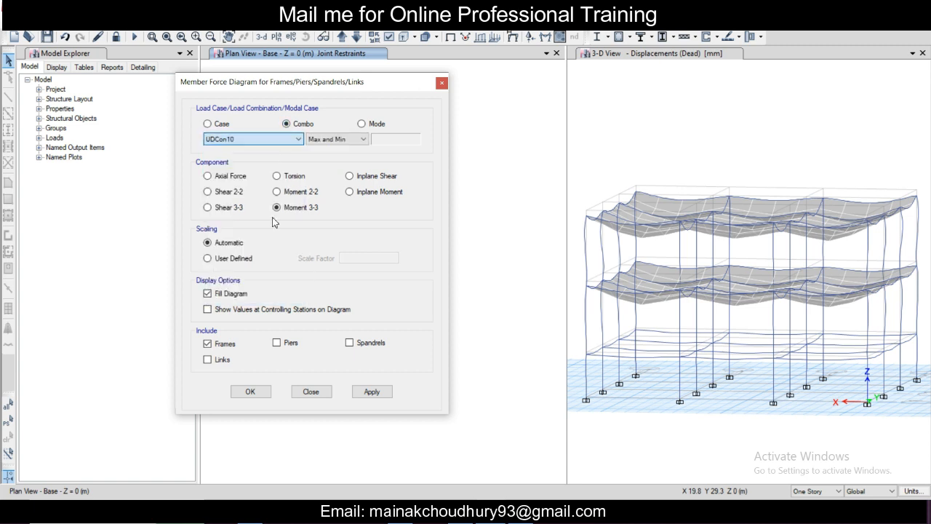
left_click(230, 192)
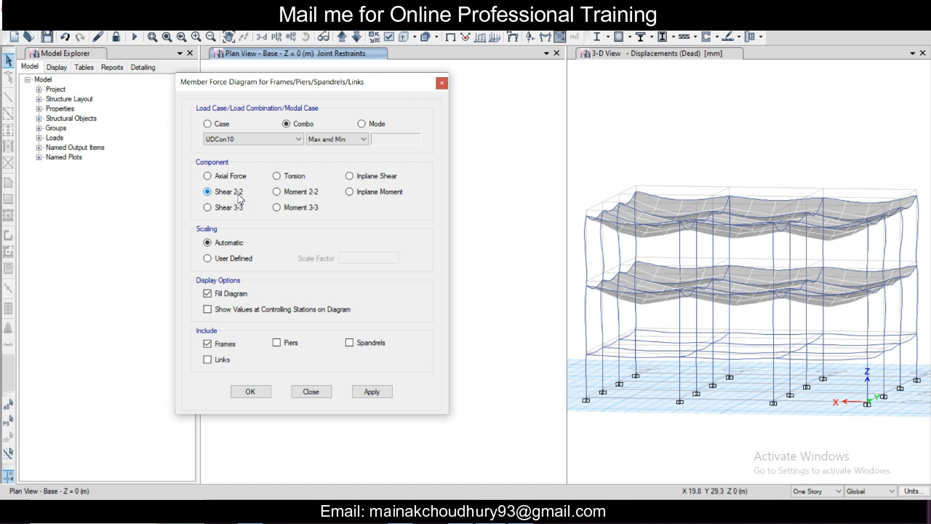
left_click(378, 397)
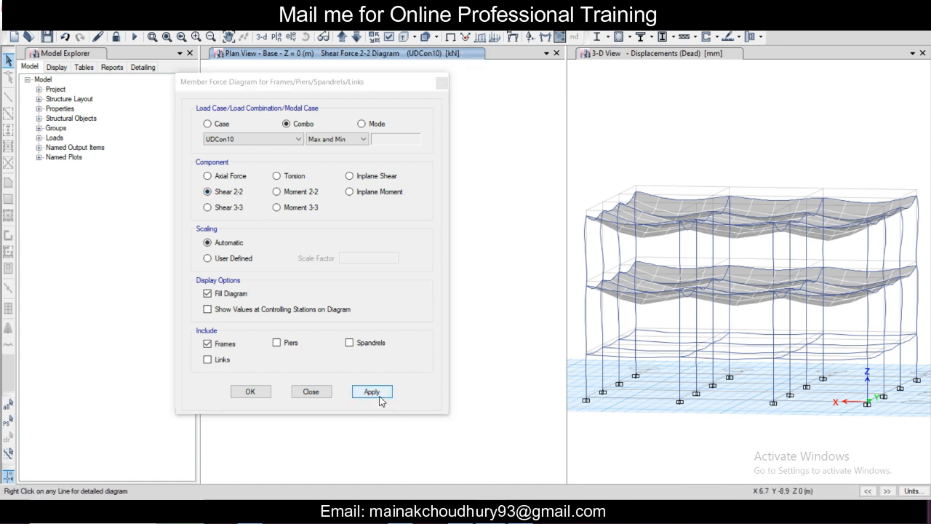
left_click(371, 395)
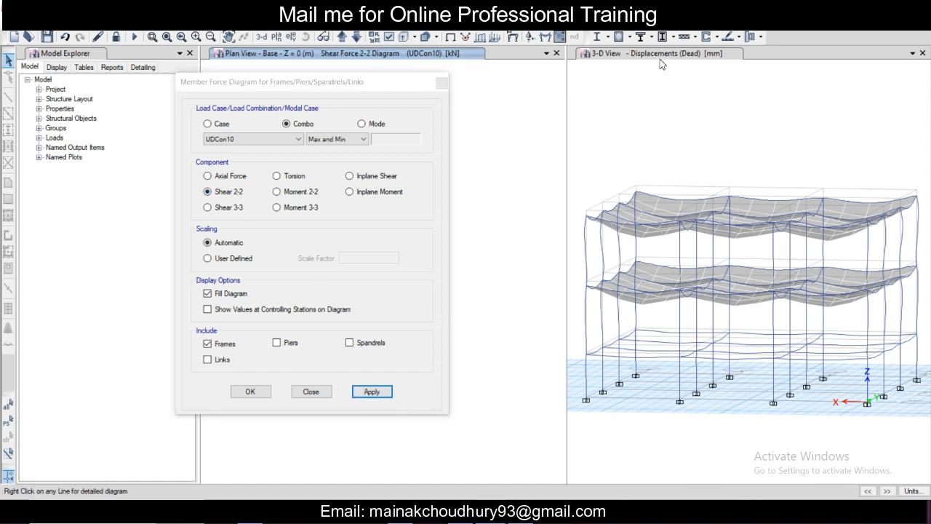
left_click(373, 393)
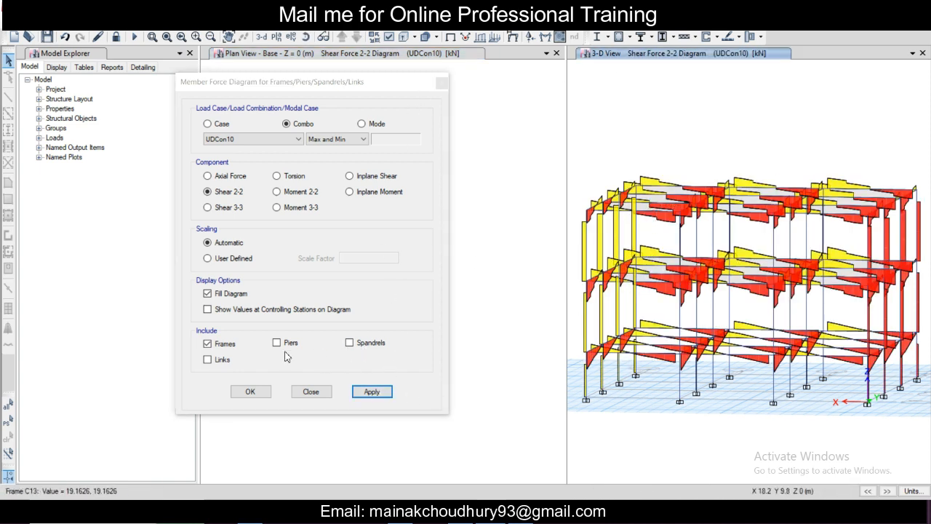
Step: Show the values at controlling stations on the 3-D shear diagram
left_click(244, 315)
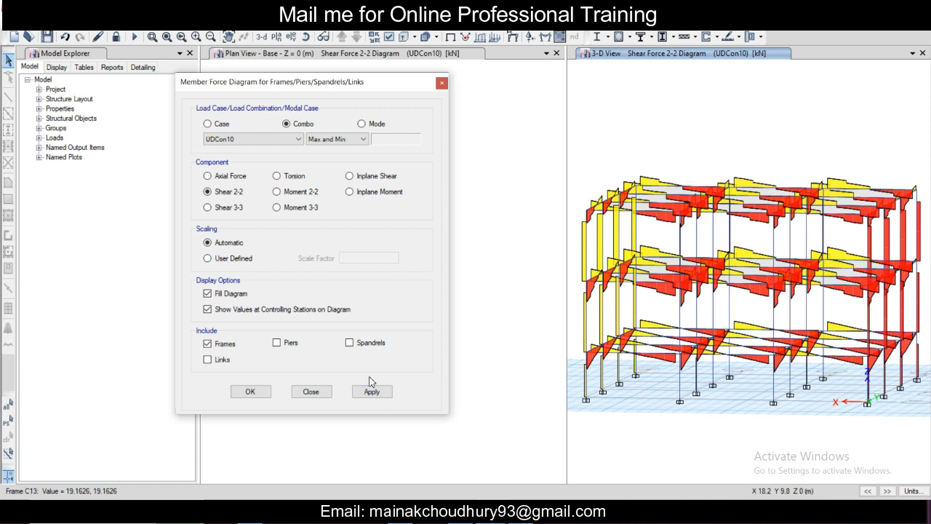
left_click(372, 393)
scroll(630, 193, "up", 3)
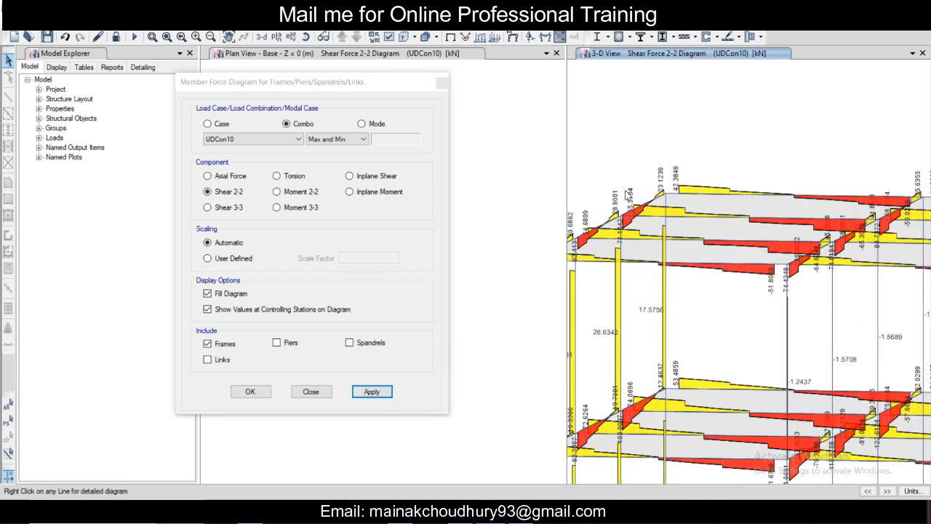
Step: Display the Moment 3-3 diagram for the UDCon10 combination in the 3-D view and inspect it
left_click(225, 193)
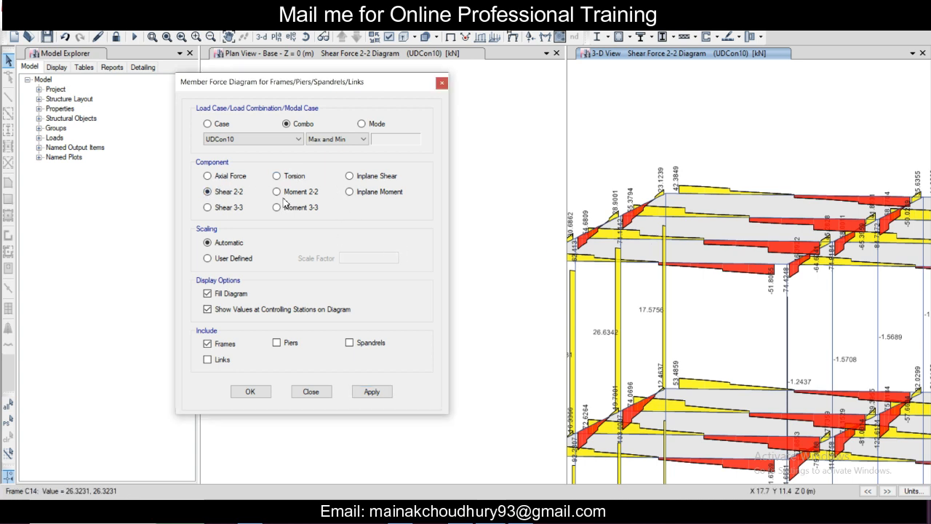
left_click(369, 391)
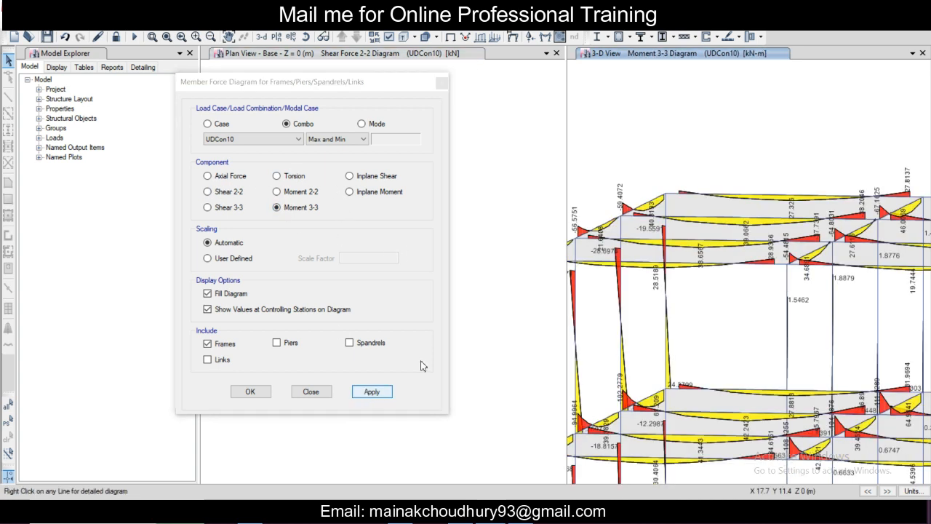
scroll(698, 224, "down", 7)
scroll(700, 224, "up", 3)
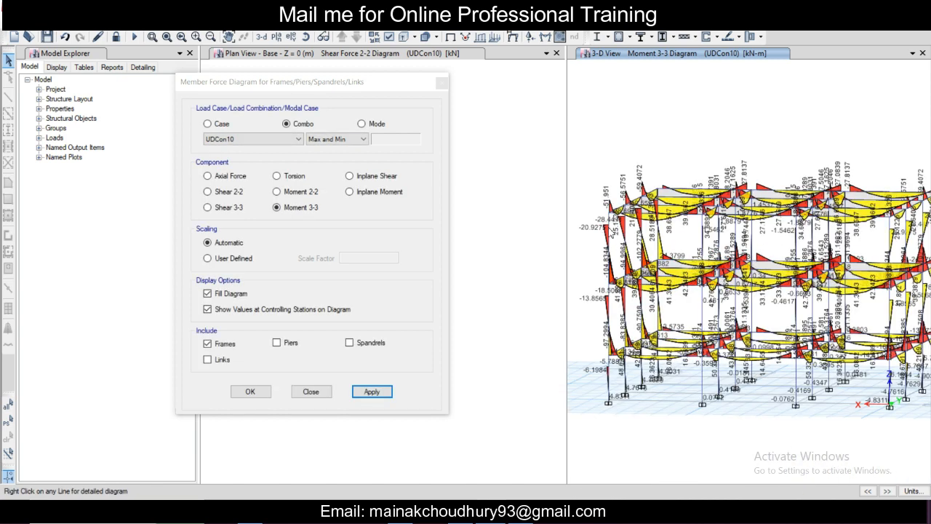
Step: Inspect the Moment 3-3 diagram in the 3-D view, accept the member force diagram settings and make the 3-D view active
middle_click_drag(701, 237, 680, 246)
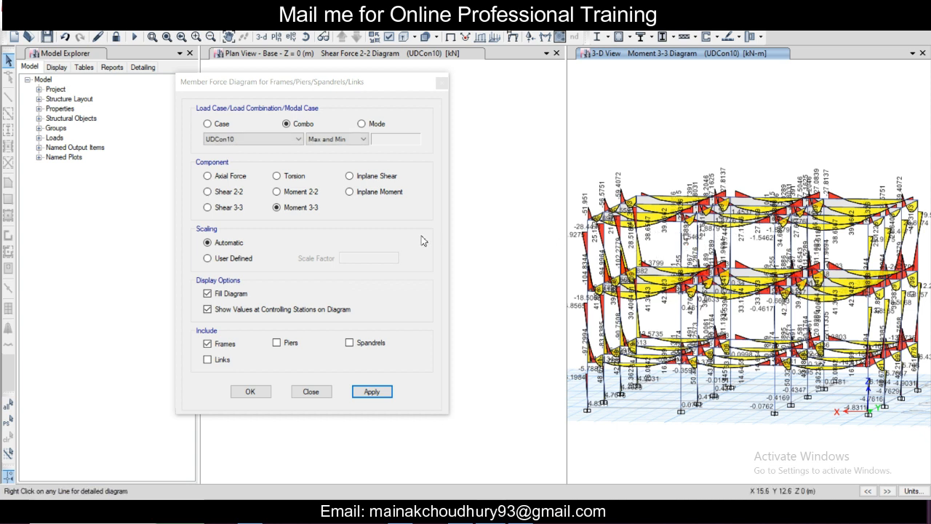
left_click(253, 392)
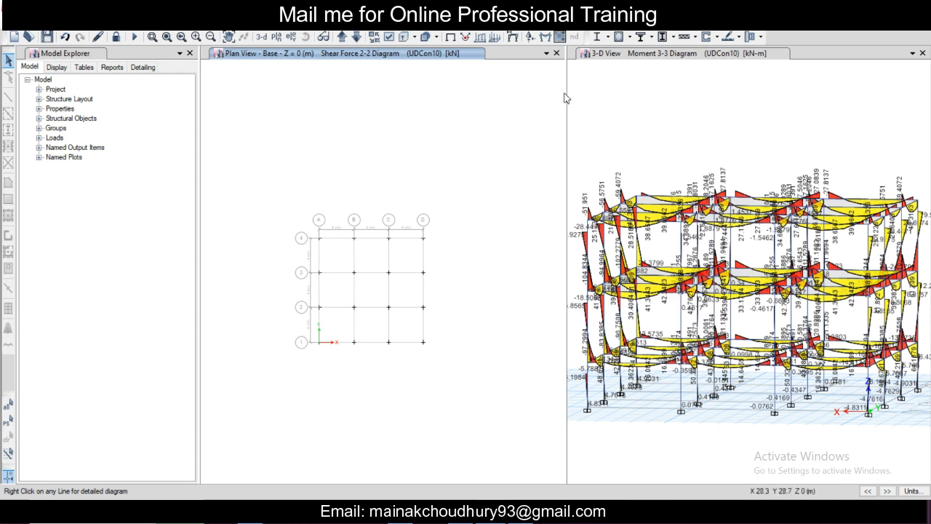
left_click(654, 356)
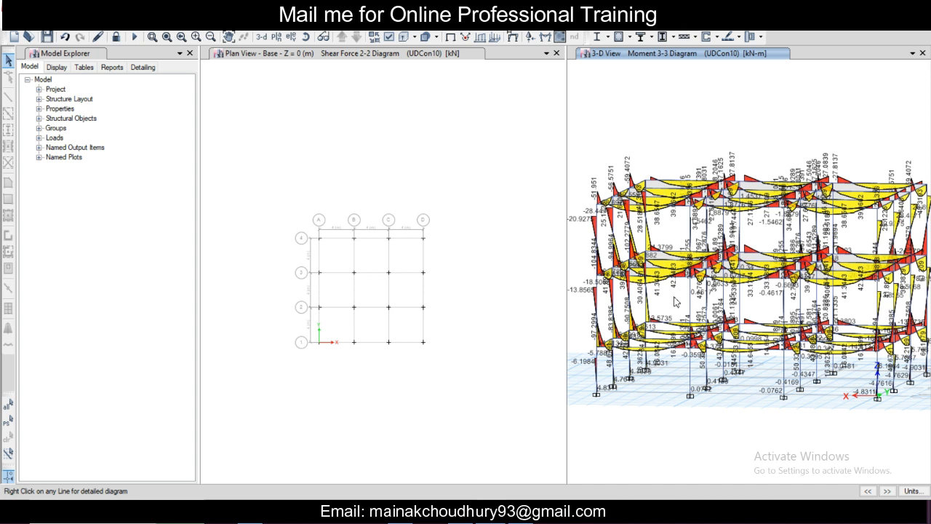
Step: Display tabulated support reactions for the UDCon13 combination in the 3-D view, with components Fz, Mx and My
left_click(530, 37)
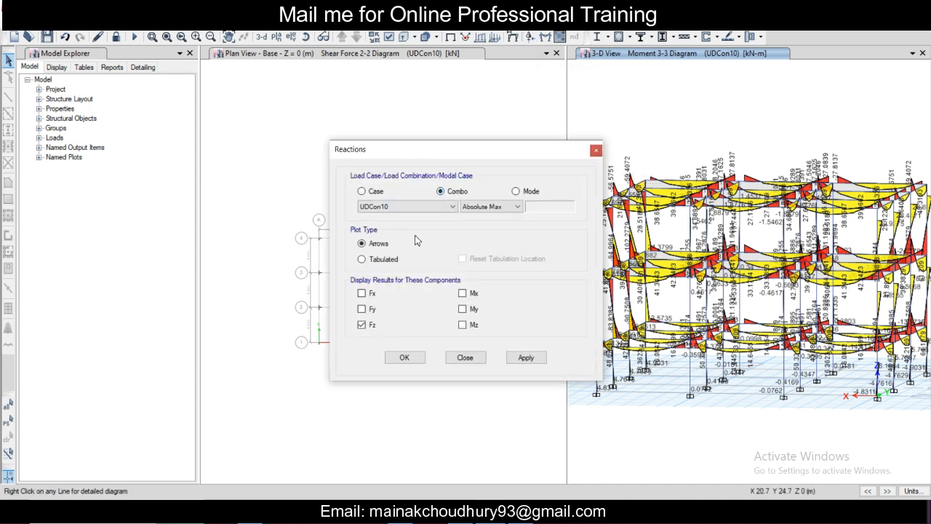
left_click(462, 308)
left_click(462, 293)
left_click(362, 259)
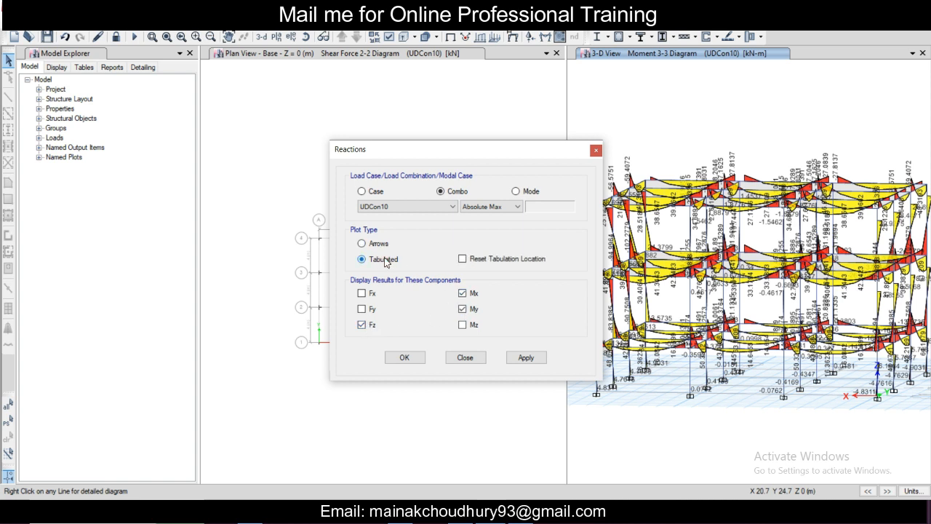
left_click(427, 206)
left_click(426, 284)
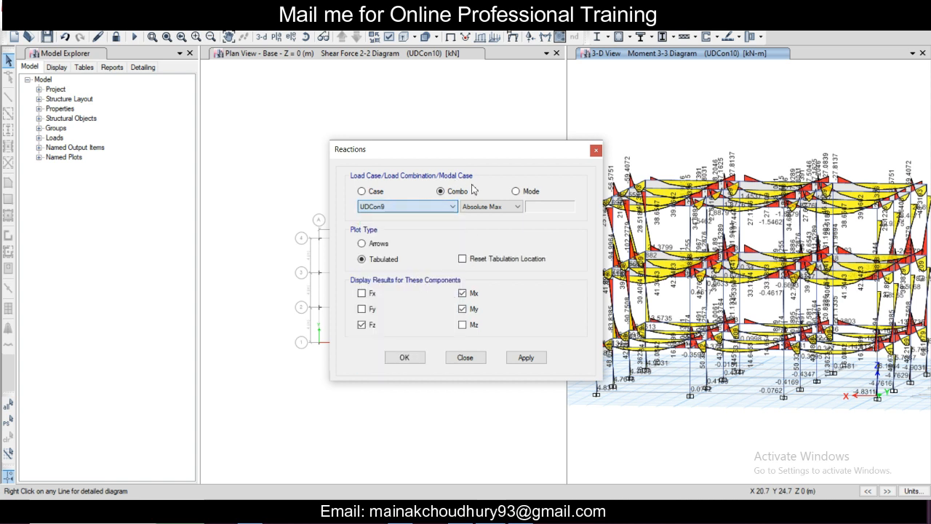
left_click(432, 208)
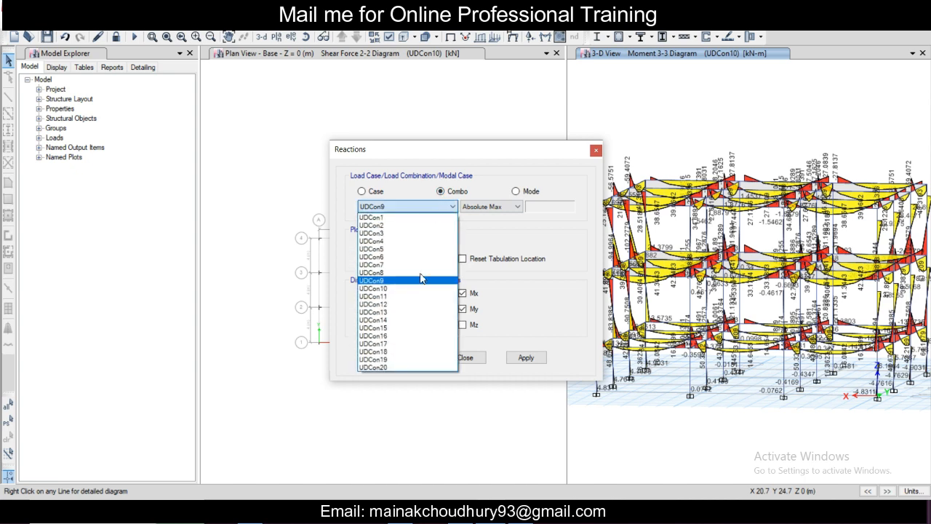
left_click(433, 312)
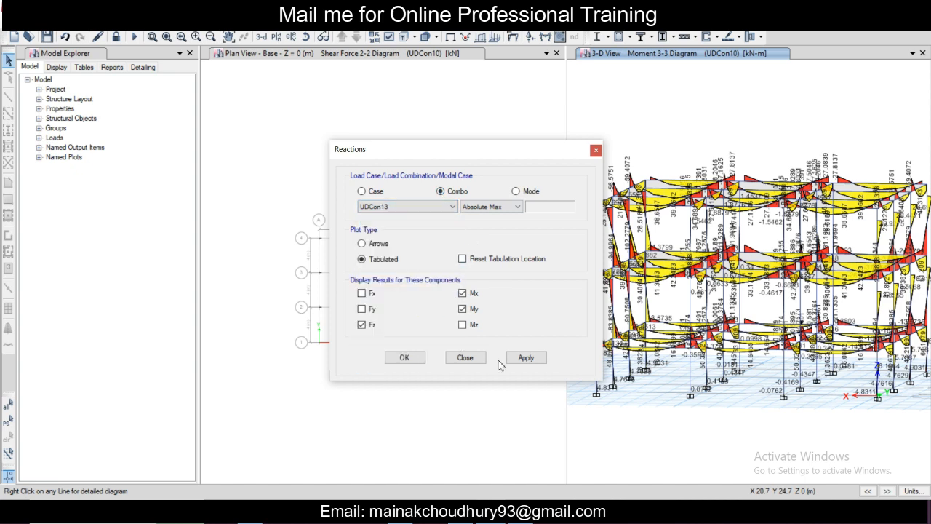
left_click(525, 358)
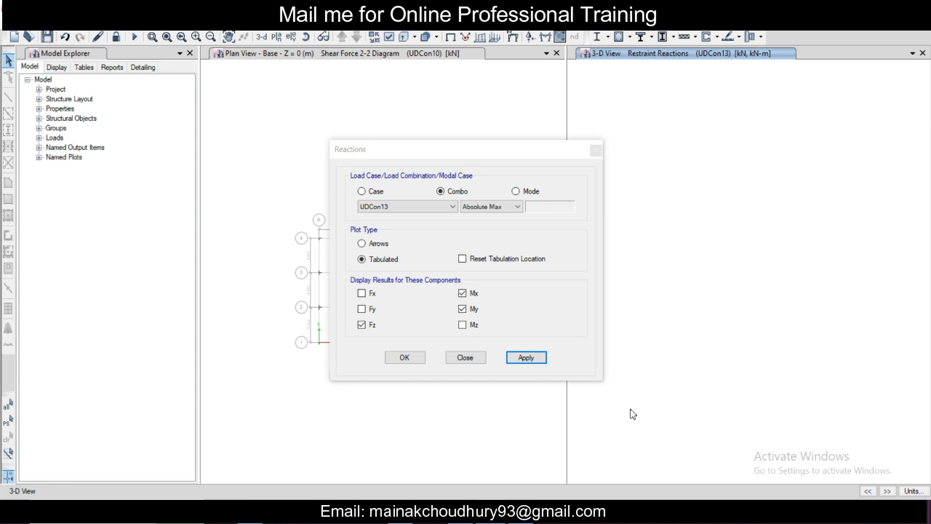
Step: Examine the tabulated reactions at a base joint up close in the 3-D view and accept the reaction settings
middle_click_drag(704, 252, 747, 299)
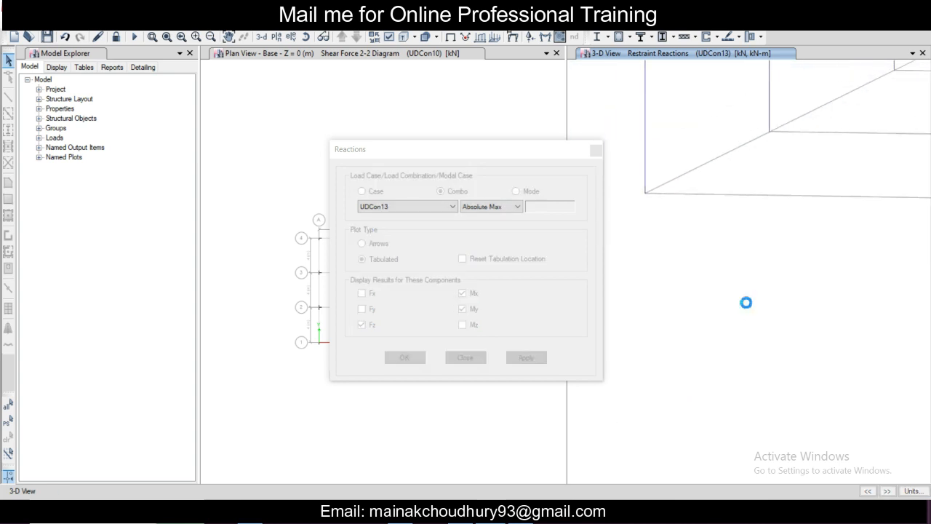
scroll(645, 213, "up", 3)
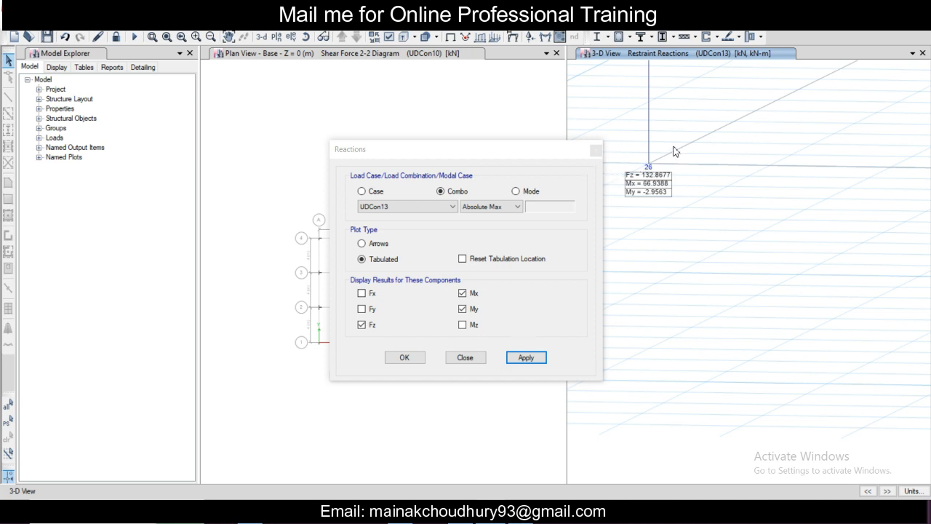
left_click(405, 357)
Step: Show the Base Reactions and Joint Reactions result tables, excluding all Modal Results tables from the selection
left_click(256, 28)
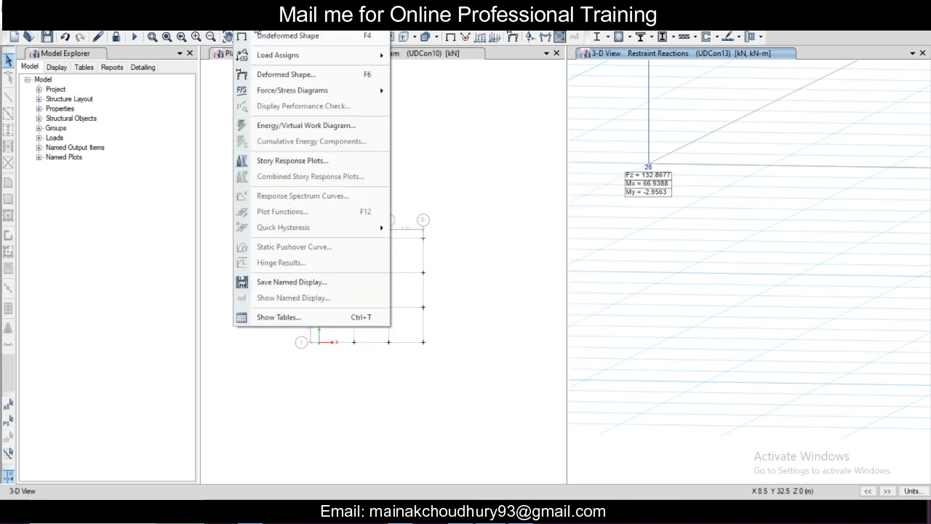
left_click(288, 317)
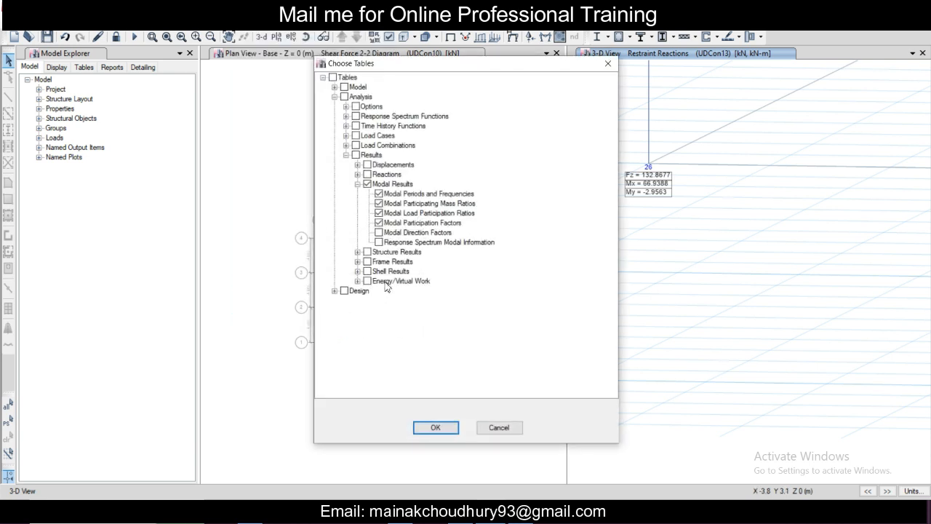
left_click(357, 175)
left_click(366, 213)
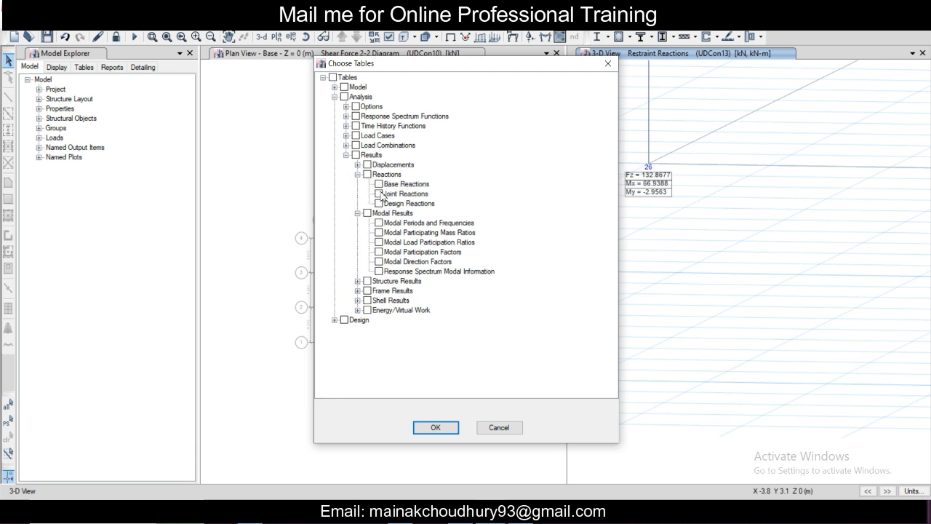
left_click(379, 194)
left_click(378, 184)
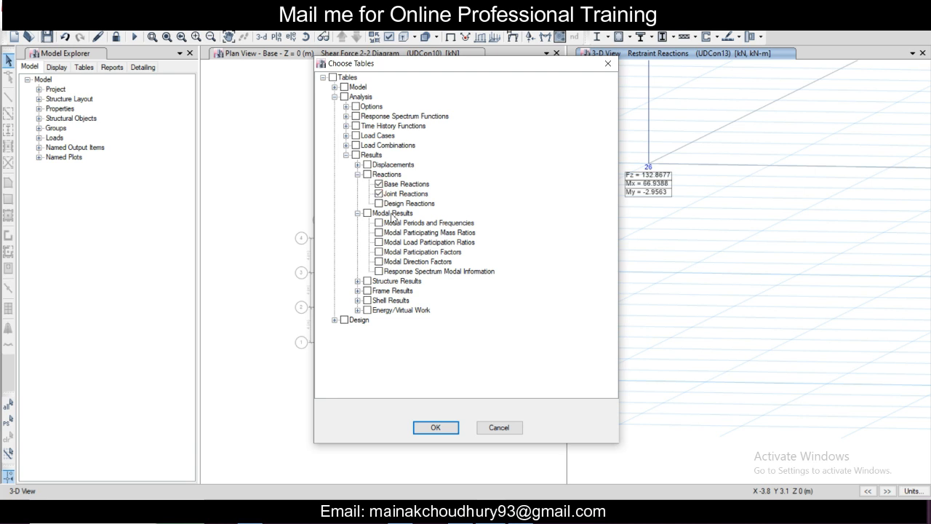
left_click(444, 432)
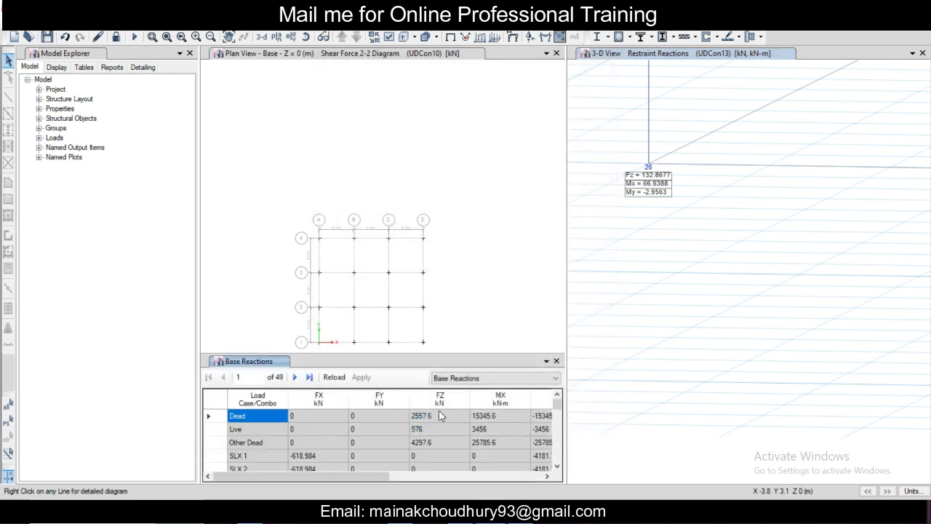
Step: Look through the Base Reactions table, switch to the Joint Reactions table, and return to Base Reactions
scroll(404, 431, "down", 1)
scroll(404, 431, "up", 1)
left_click(466, 378)
left_click(457, 398)
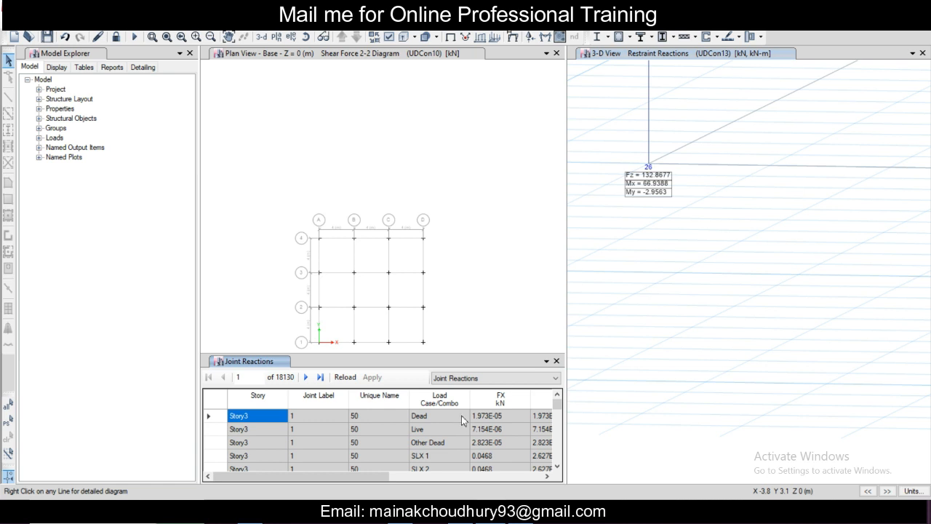
left_click(476, 378)
left_click(473, 388)
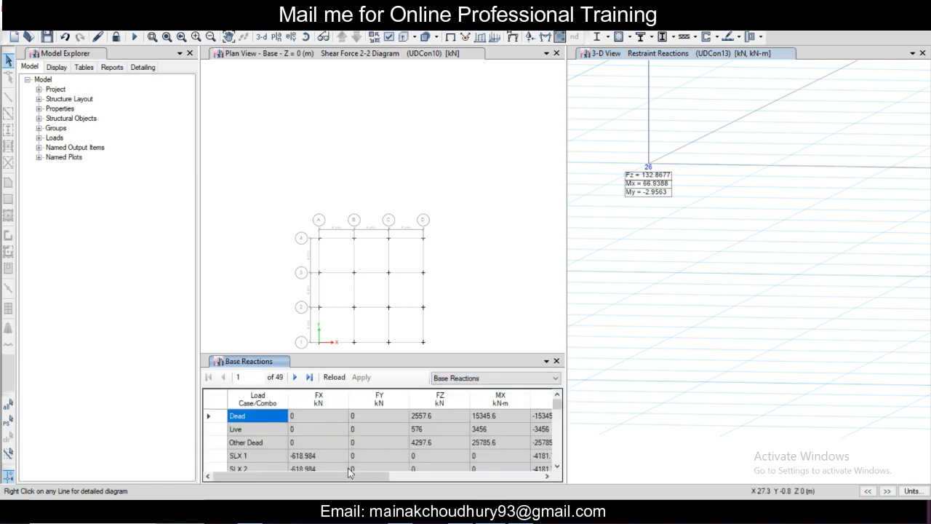
Step: Examine the Base Reactions table for the forces and moments of every load case and combination, from Dead through UDCon20
scroll(381, 433, "down", 15)
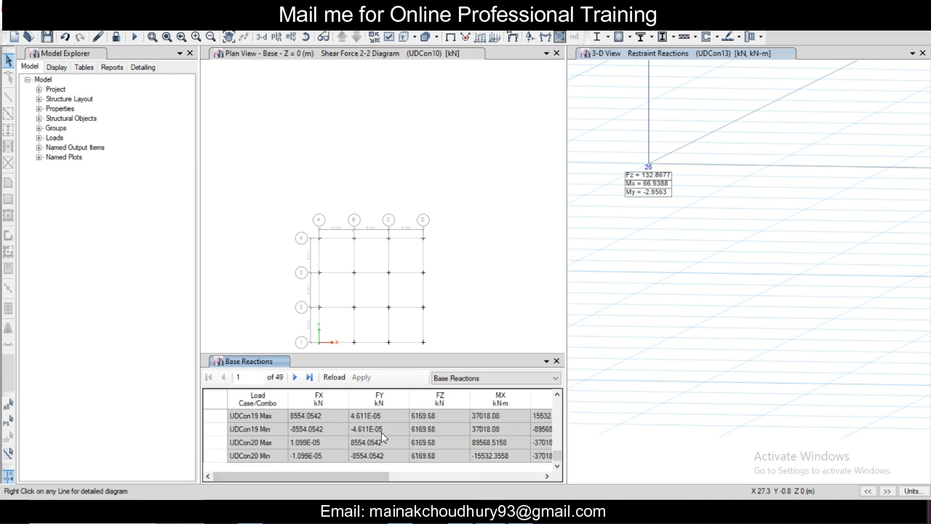
scroll(381, 433, "up", 15)
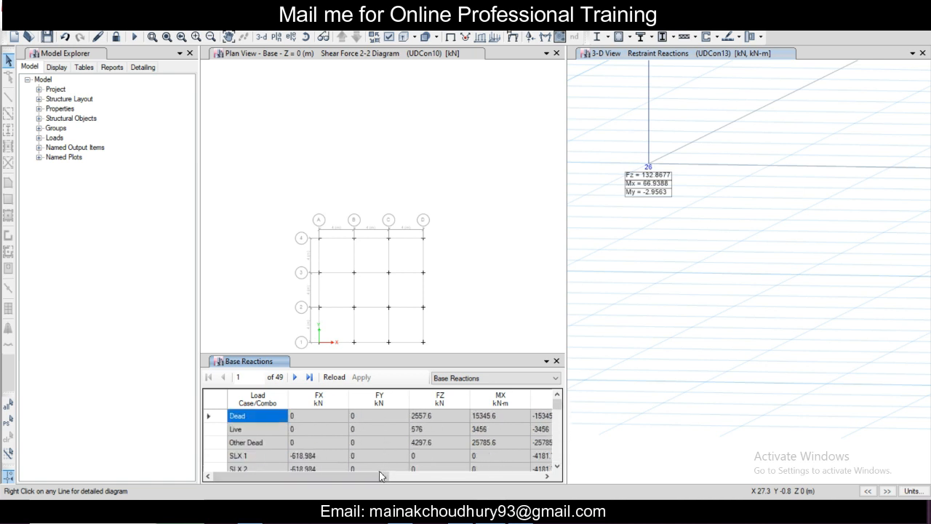
mouse_move(379, 476)
left_mouse_down()
mouse_move(549, 476)
mouse_move(379, 476)
left_mouse_up()
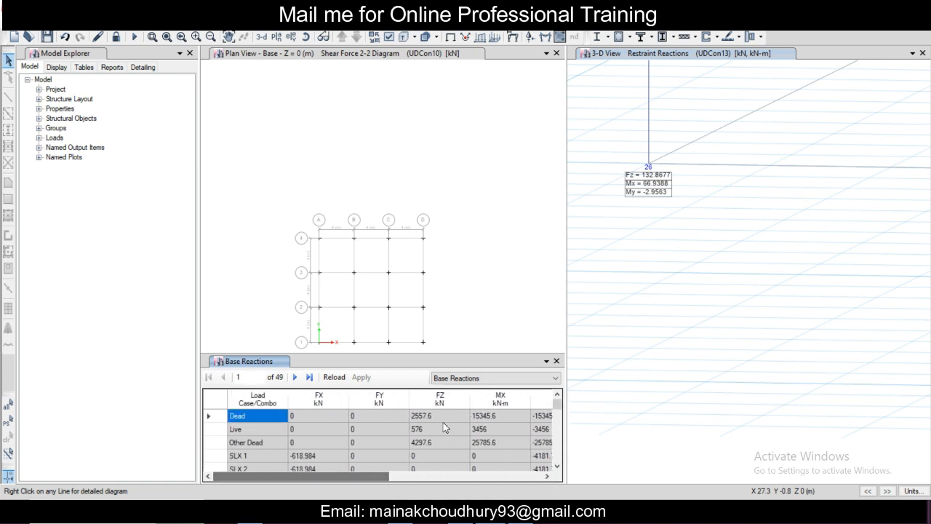
scroll(445, 427, "down", 10)
scroll(440, 431, "up", 8)
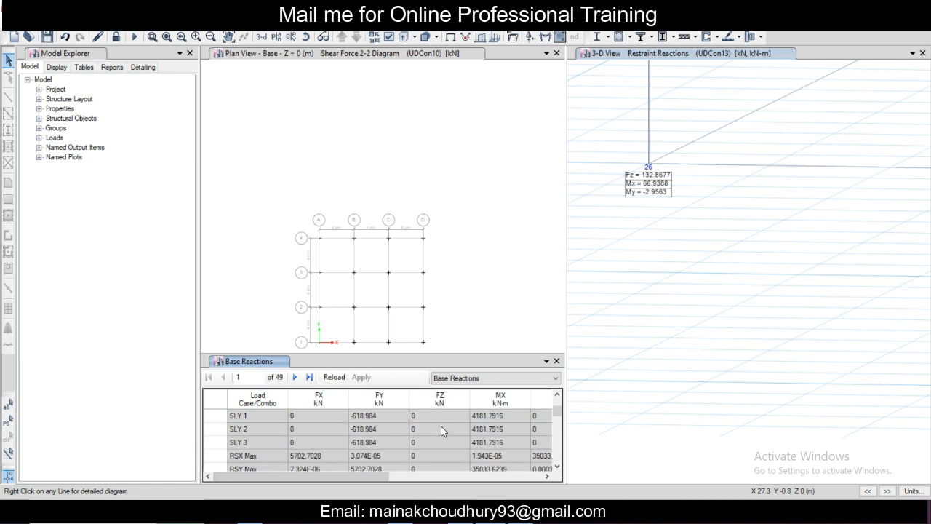
scroll(441, 429, "up", 2)
scroll(441, 426, "down", 15)
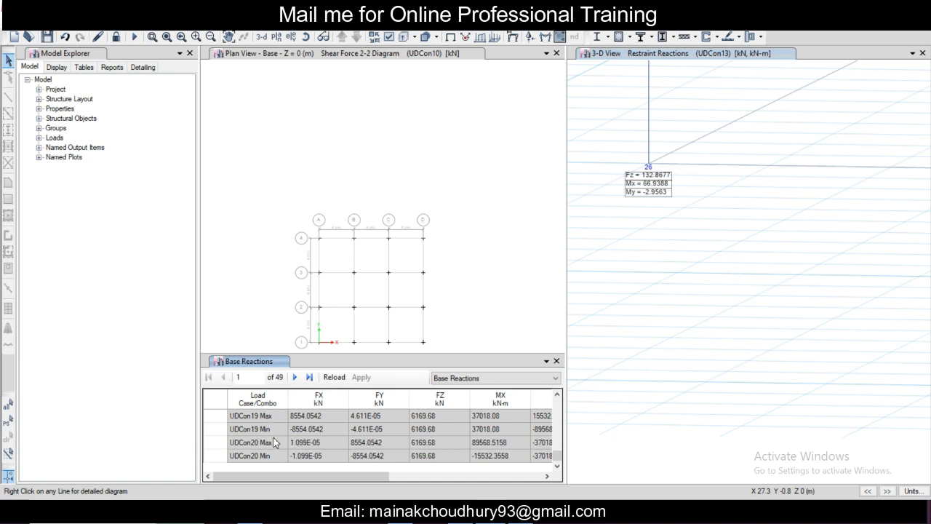
scroll(338, 428, "up", 7)
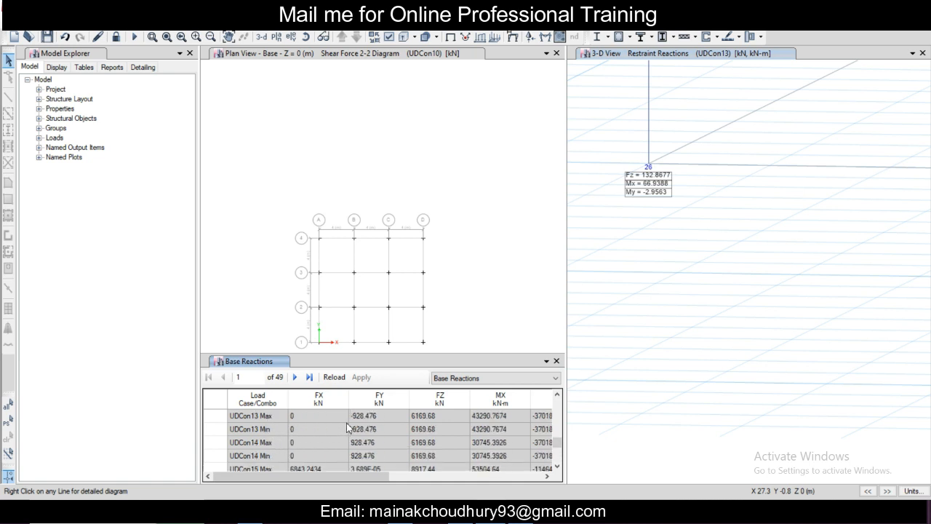
scroll(392, 407, "up", 8)
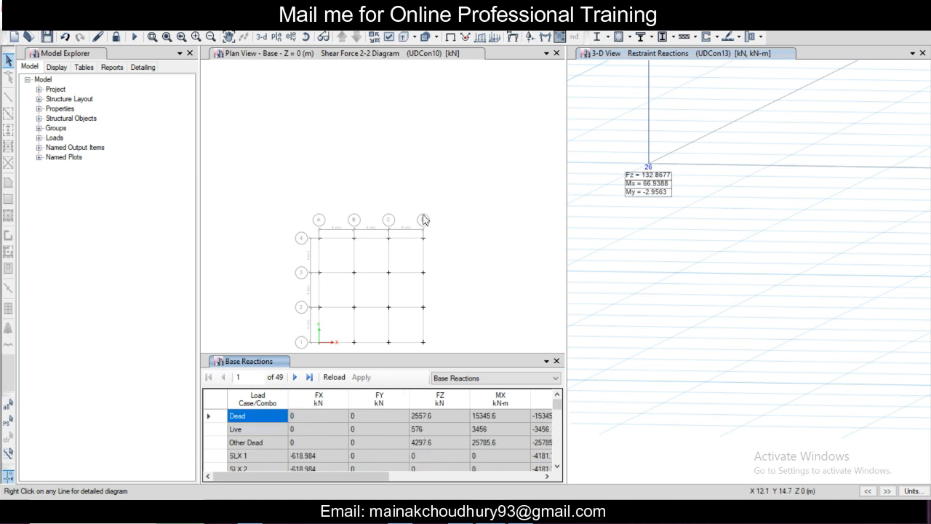
scroll(421, 232, "down", 5)
scroll(424, 291, "up", 4)
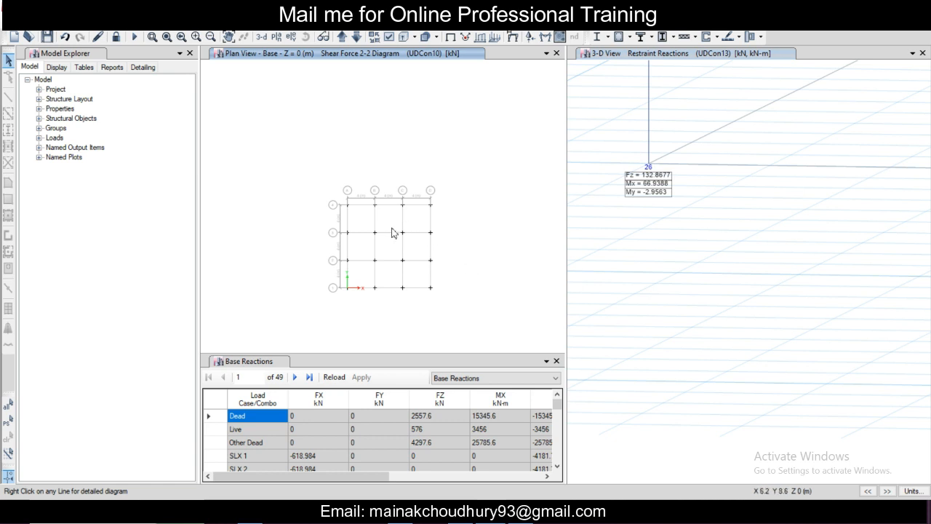
scroll(393, 233, "up", 3)
scroll(393, 233, "down", 5)
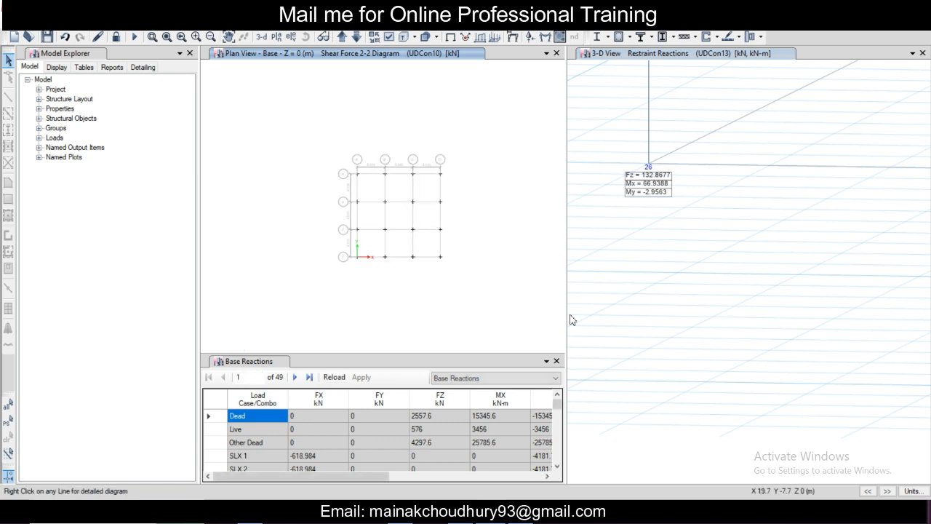